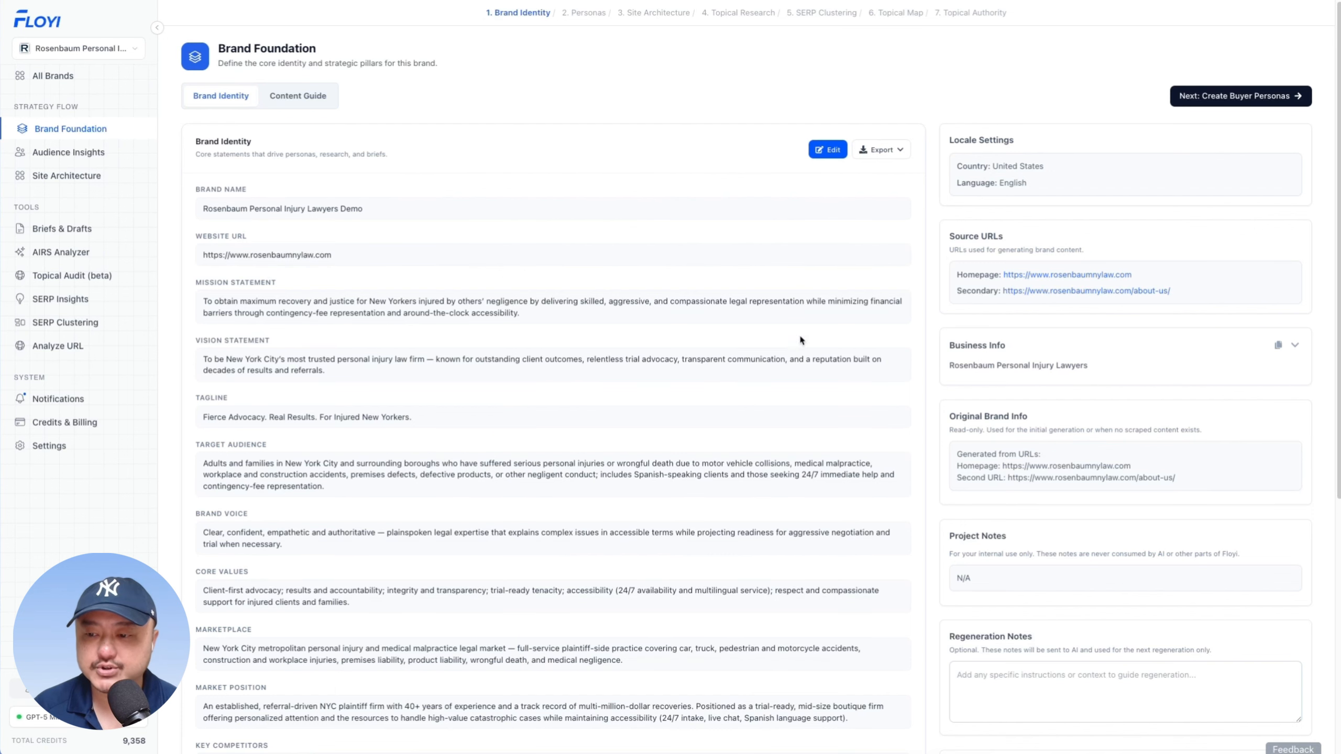
pyautogui.scroll(-4, 1010, 164)
pyautogui.scroll(4, 1010, 164)
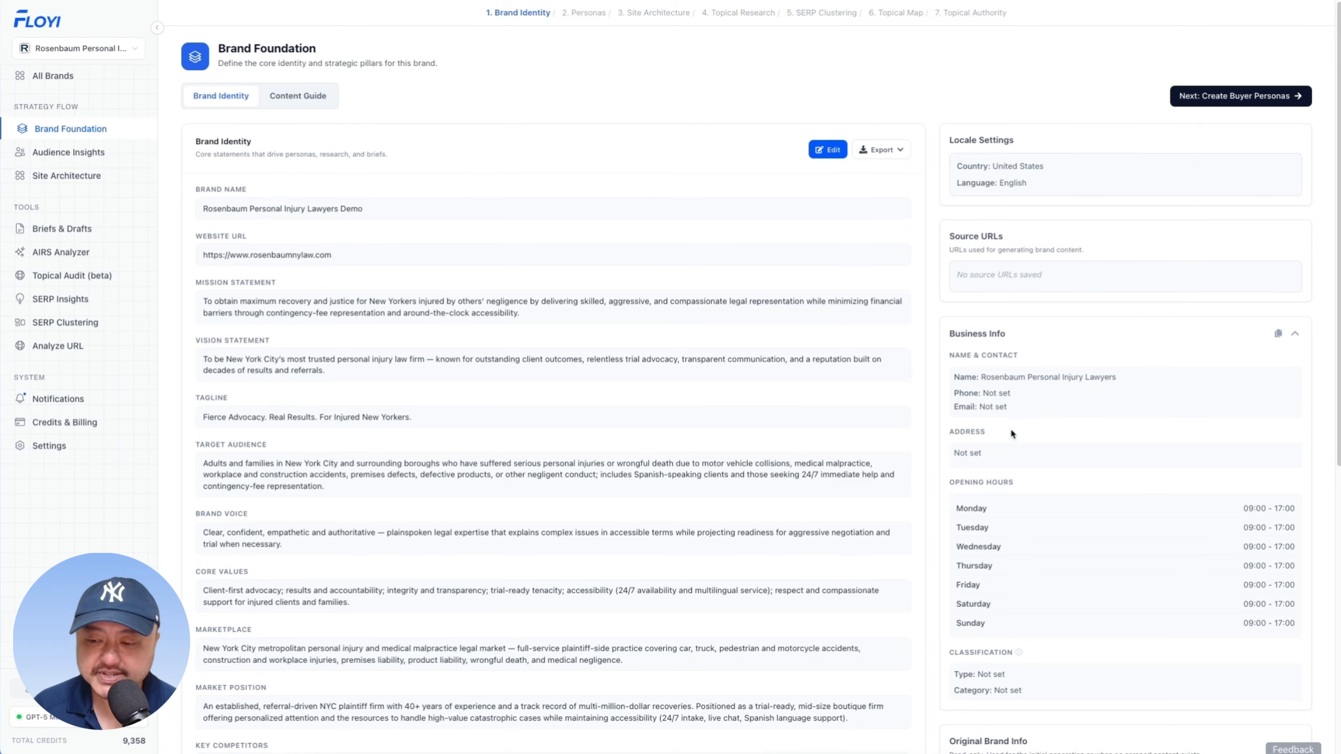
pyautogui.scroll(-2, 979, 390)
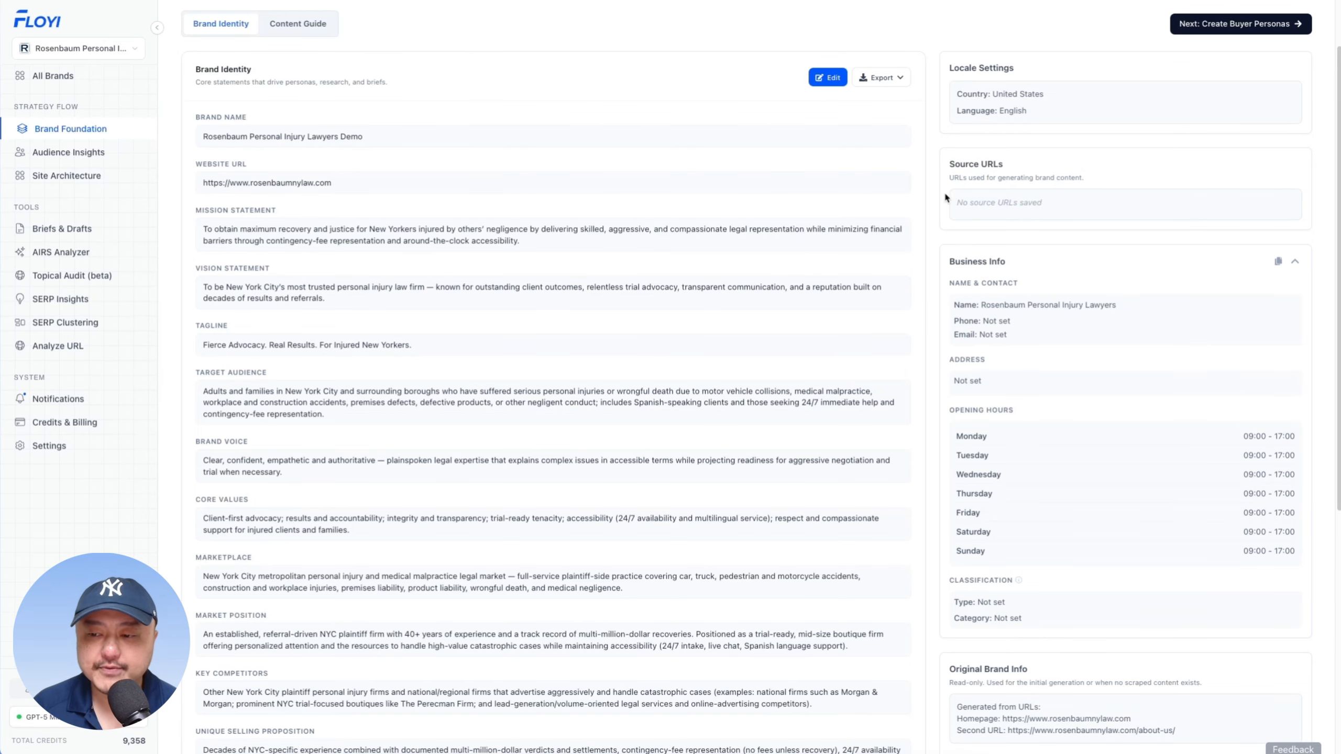
pyautogui.click(826, 77)
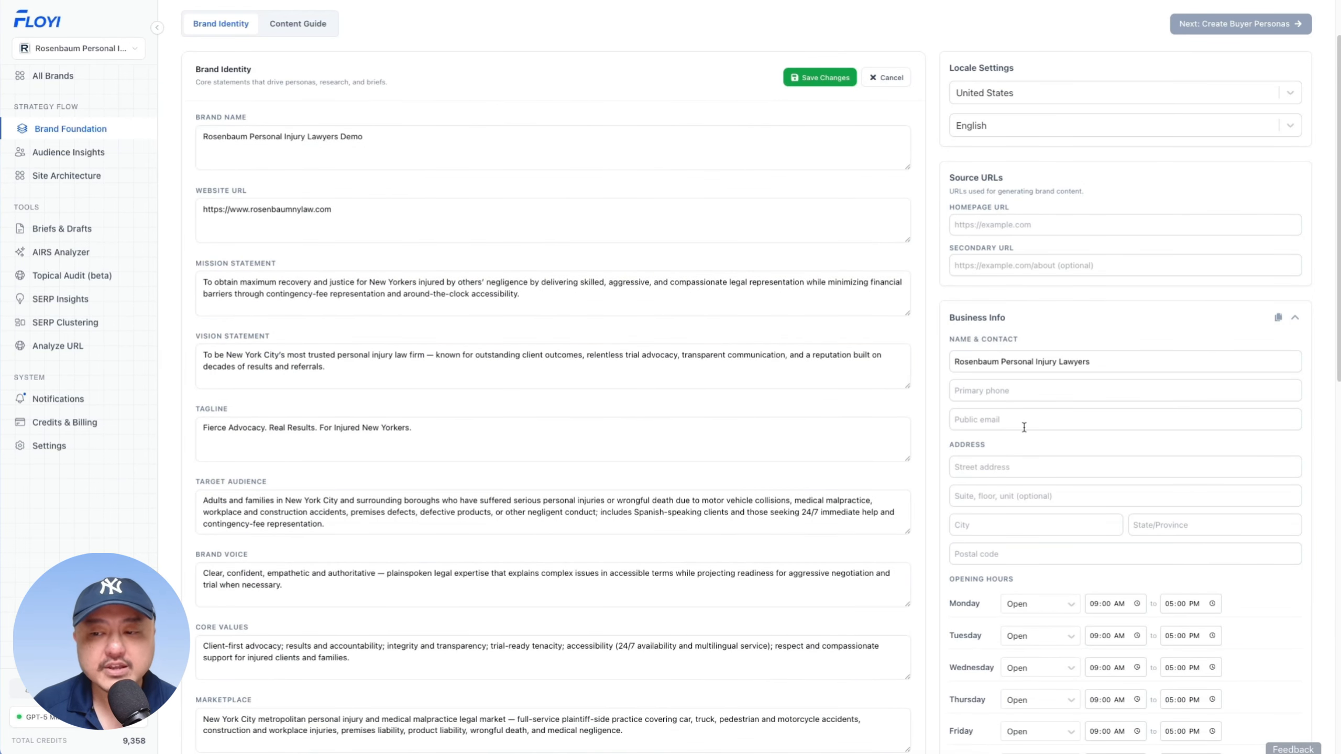
pyautogui.click(1023, 224)
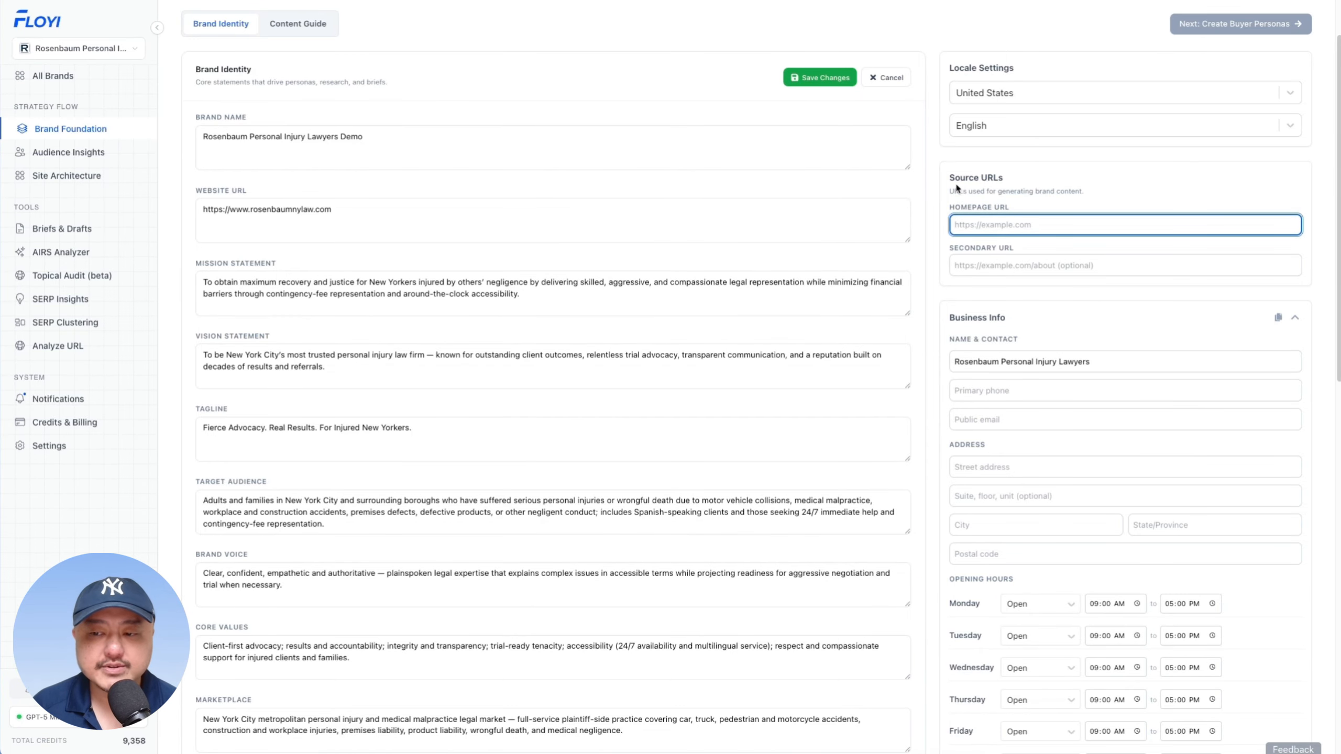
pyautogui.write('https://www.rosenbaumnylaw.com/about-us/')
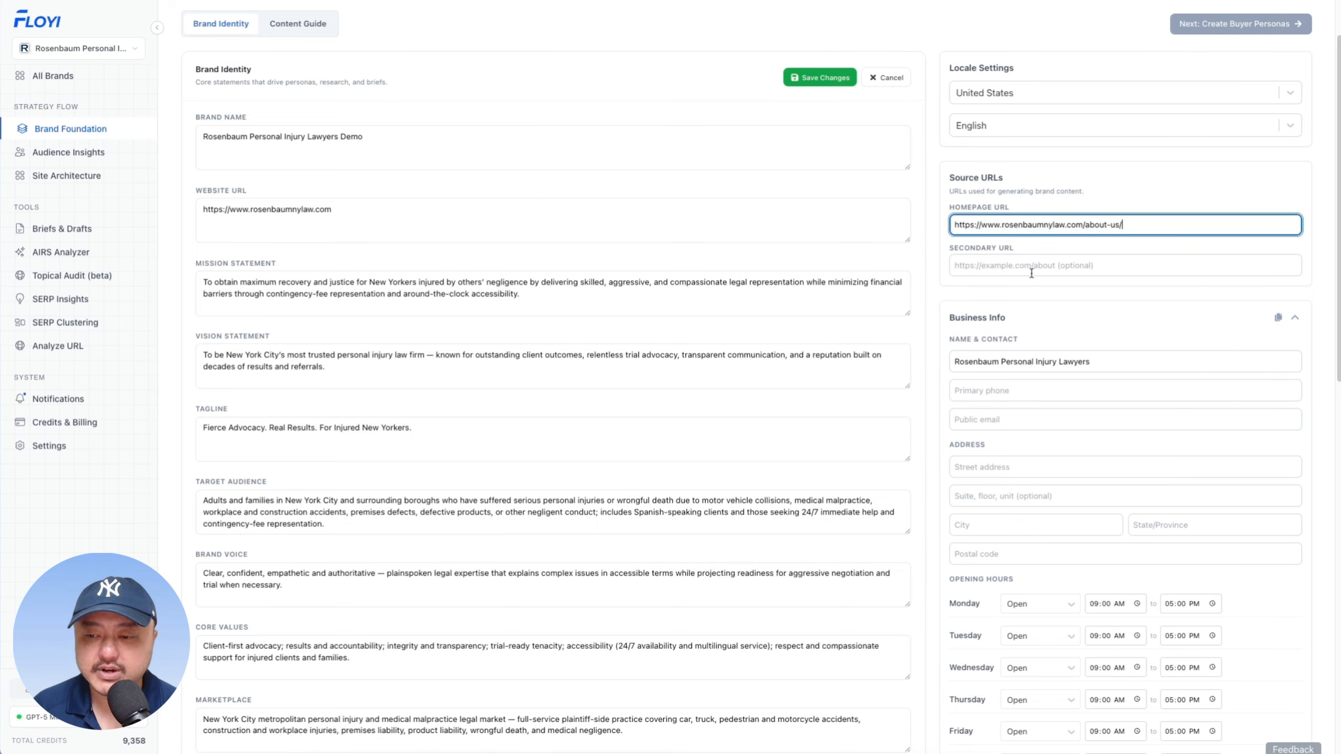
pyautogui.click(1038, 264)
pyautogui.write('https://www.rosenbaumnylaw.com/about-us/')
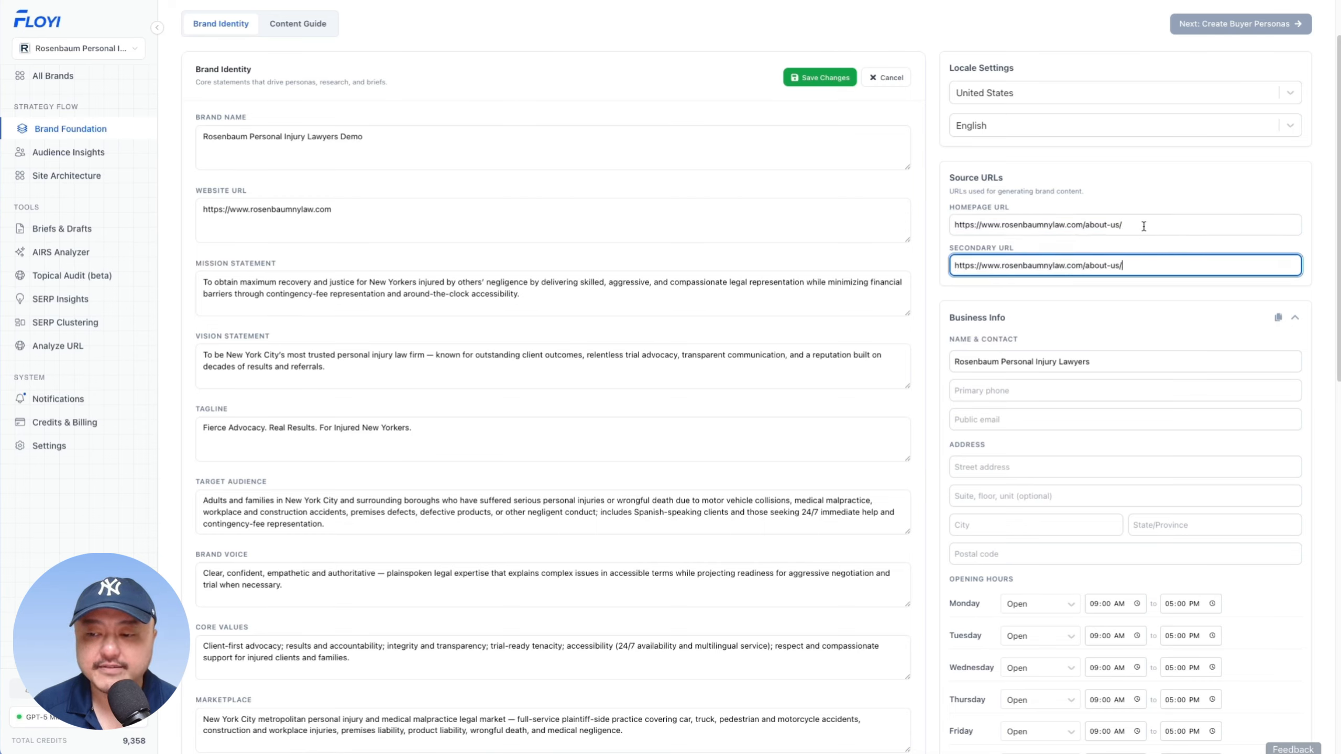
pyautogui.moveTo(1143, 226); pyautogui.dragTo(1084, 227)
pyautogui.press('BackSpace')
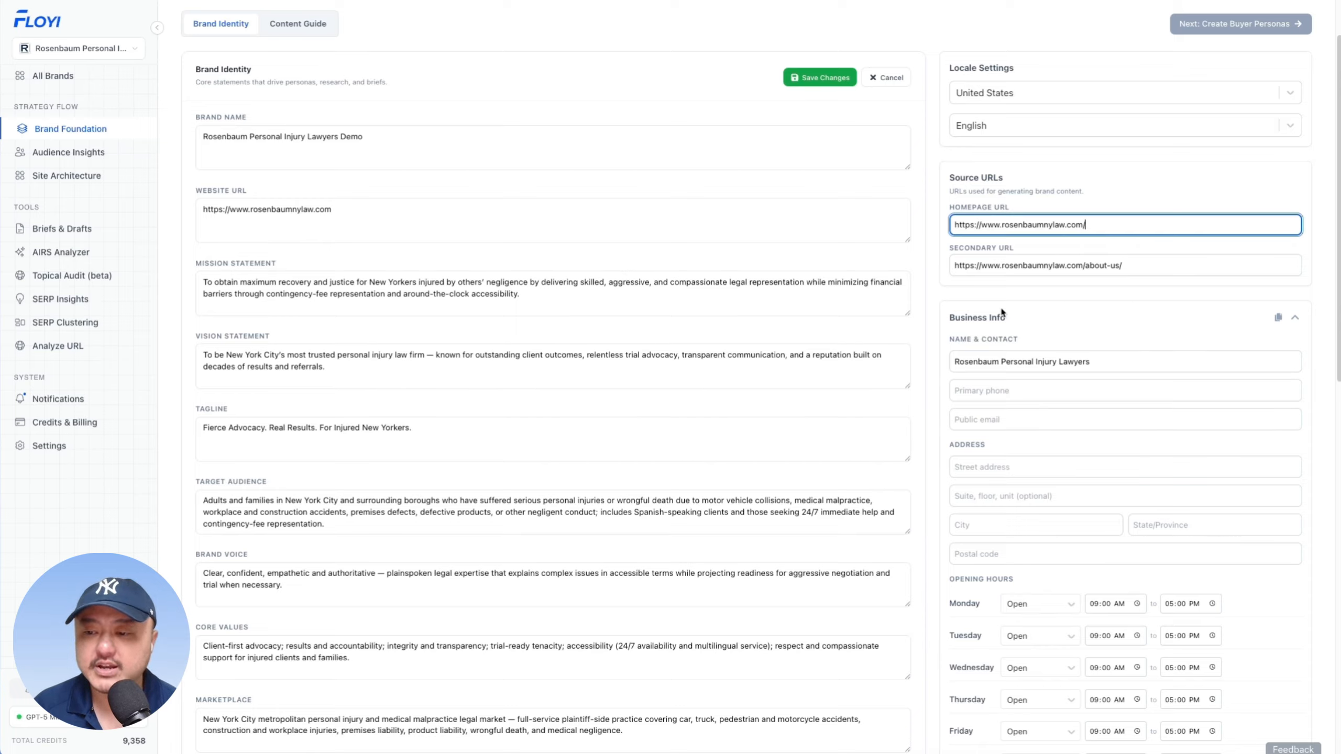
# - Look through the editable business info, including the opening hours and the available Schema.org business types
pyautogui.scroll(-1, 969, 307)
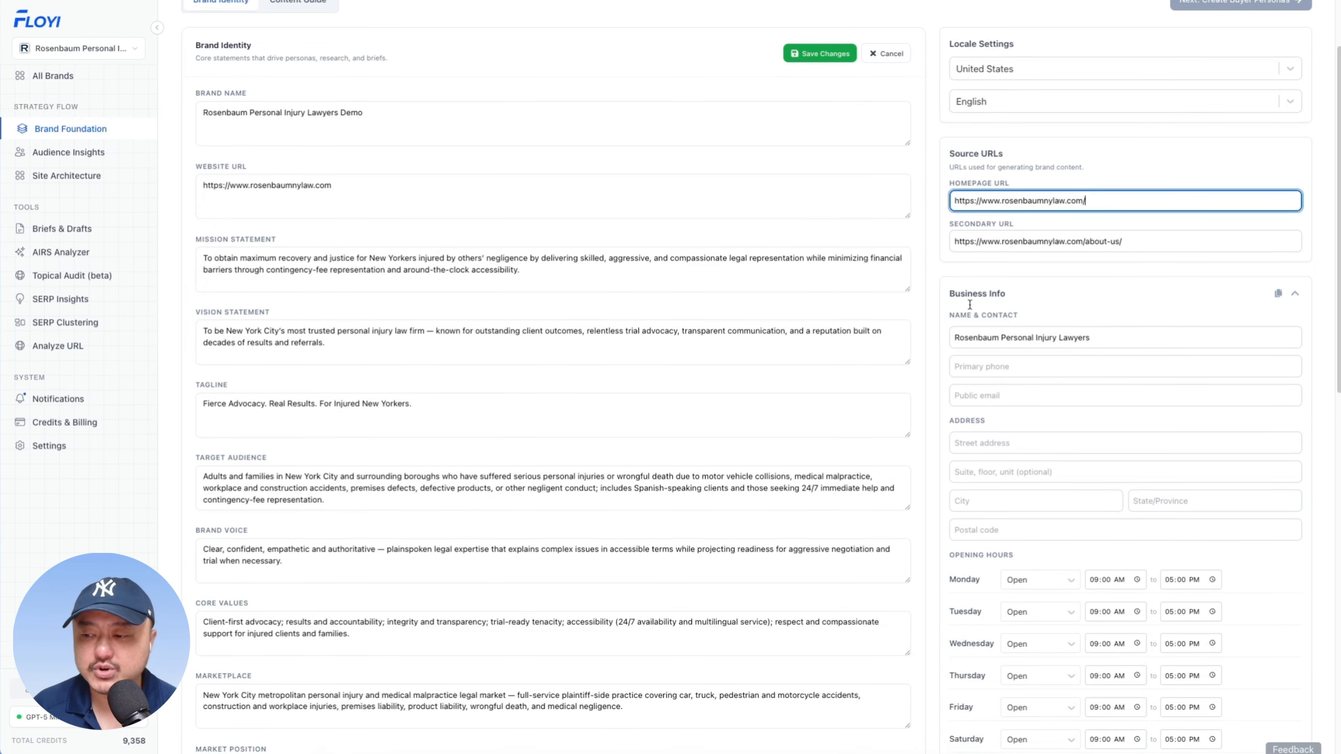
pyautogui.scroll(-6, 1065, 301)
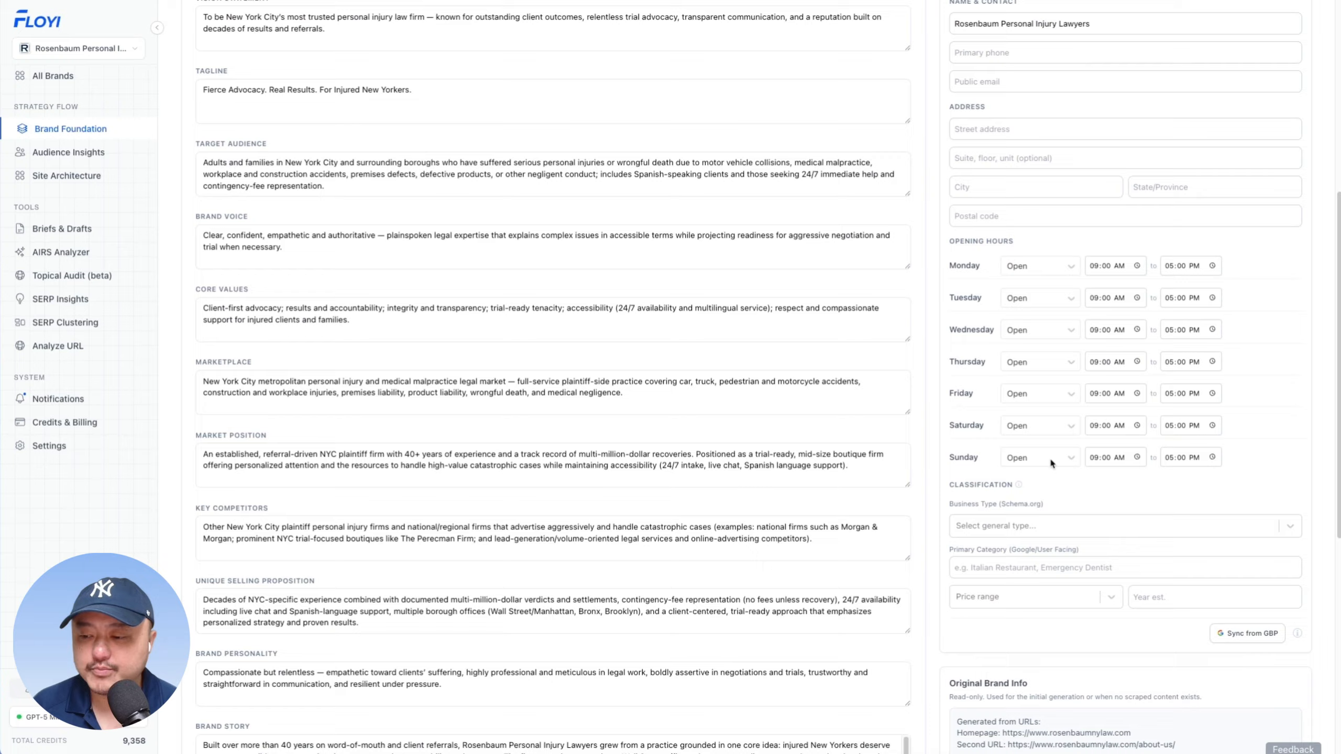
pyautogui.scroll(-2, 1049, 456)
pyautogui.click(1016, 444)
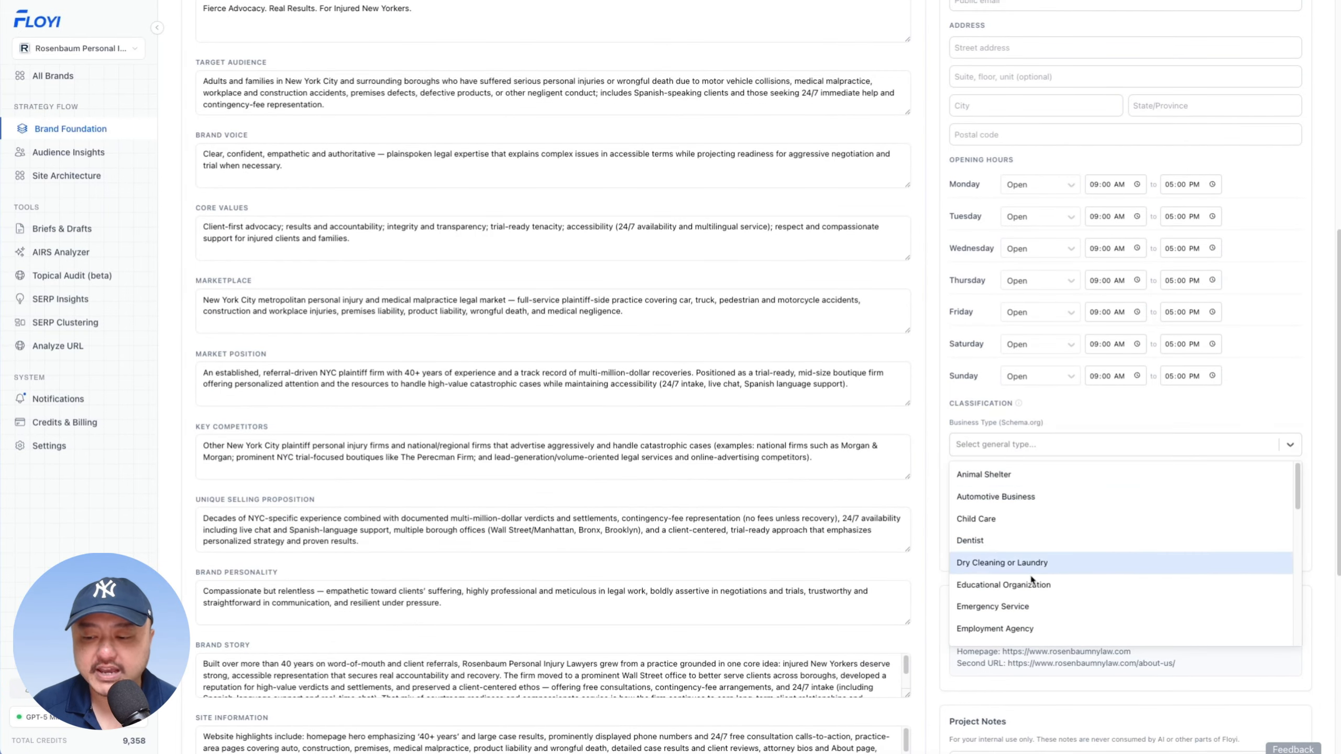
pyautogui.scroll(-6, 1112, 543)
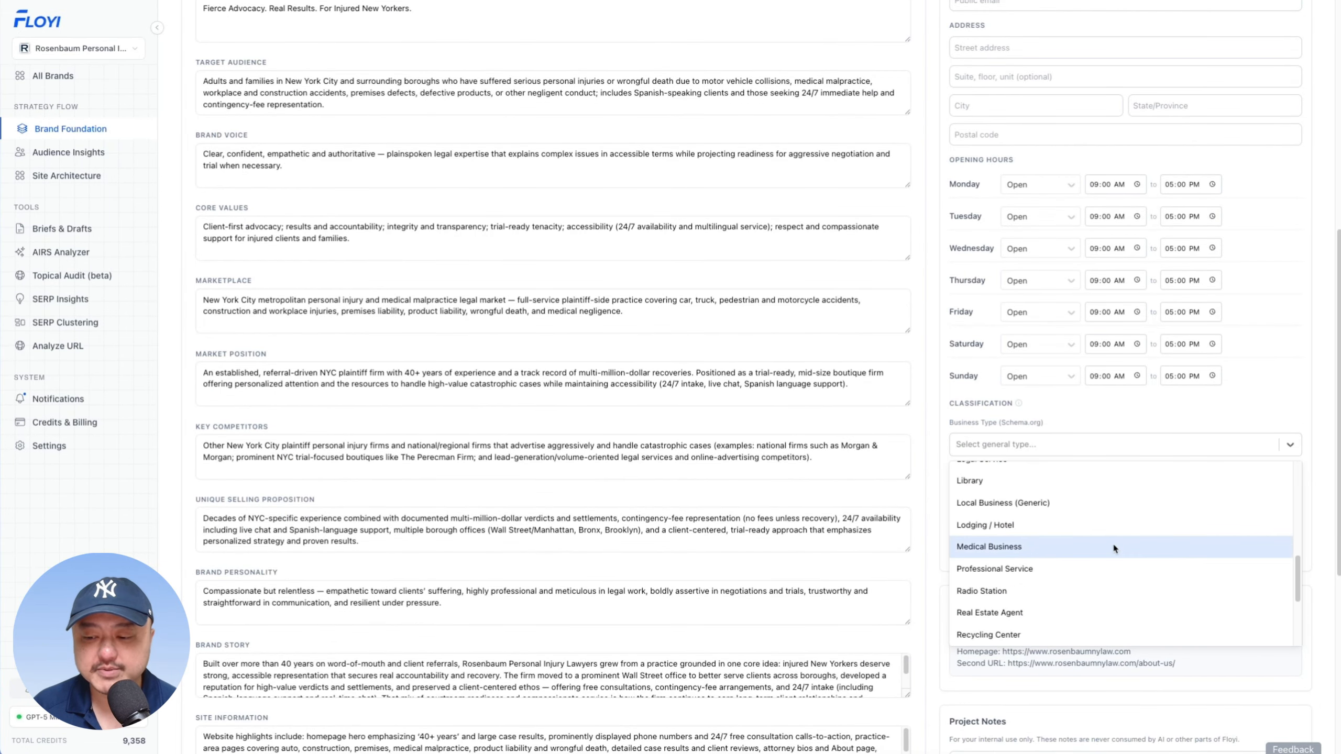
pyautogui.scroll(-3, 1114, 547)
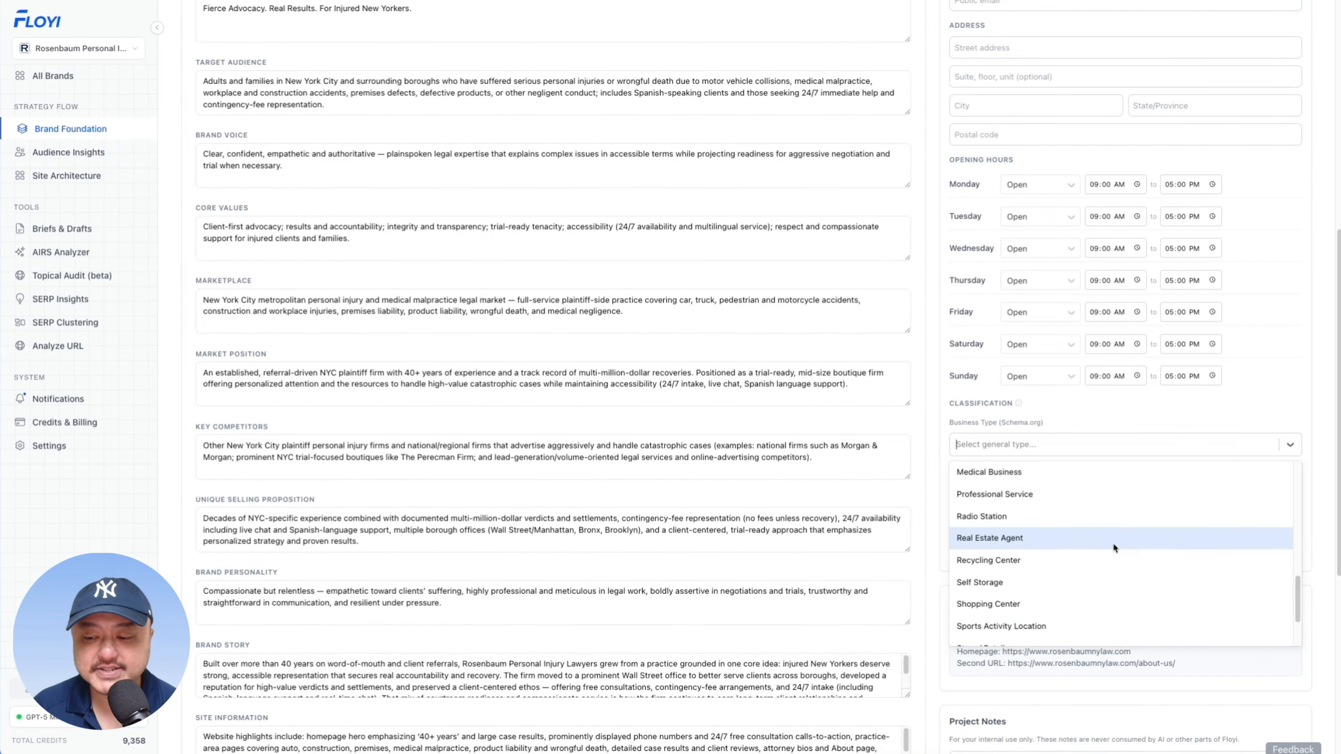
pyautogui.click(1136, 397)
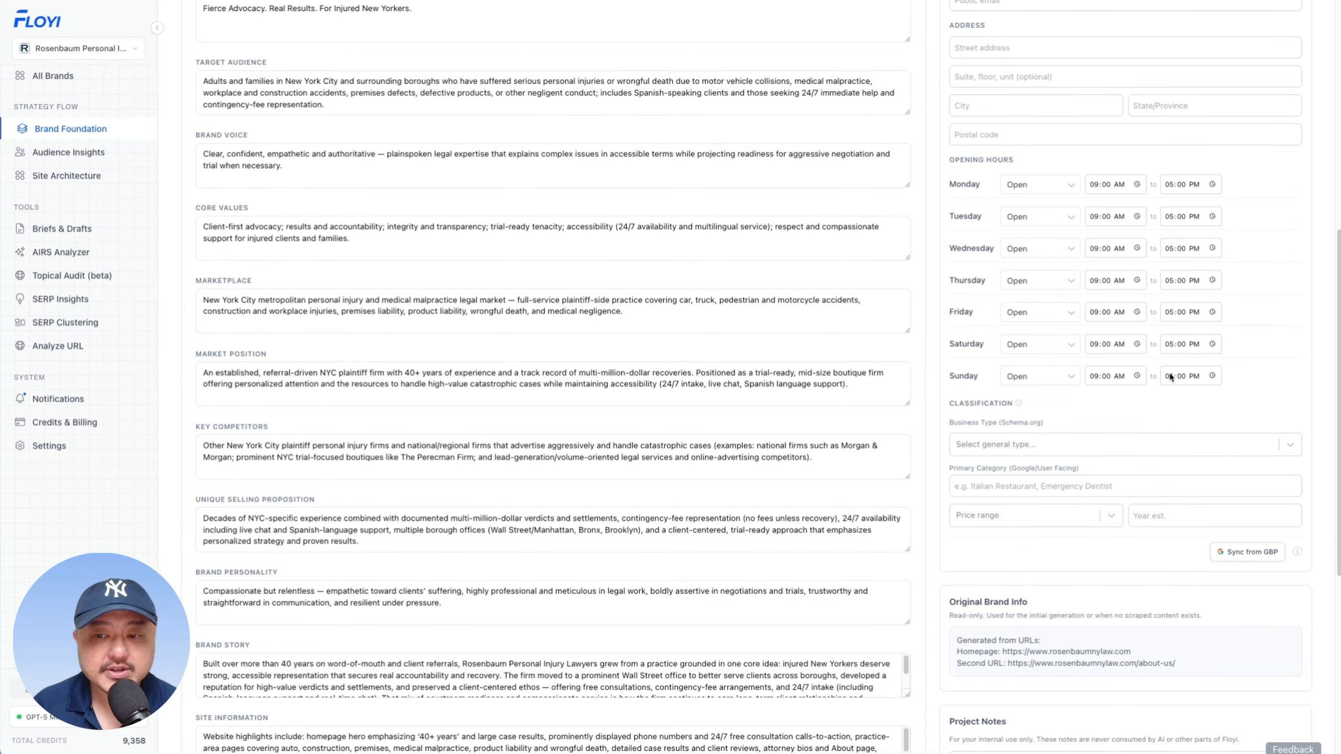
# - Save the brand identity changes with the new source URLs
pyautogui.scroll(-3, 1113, 515)
pyautogui.scroll(12, 1112, 517)
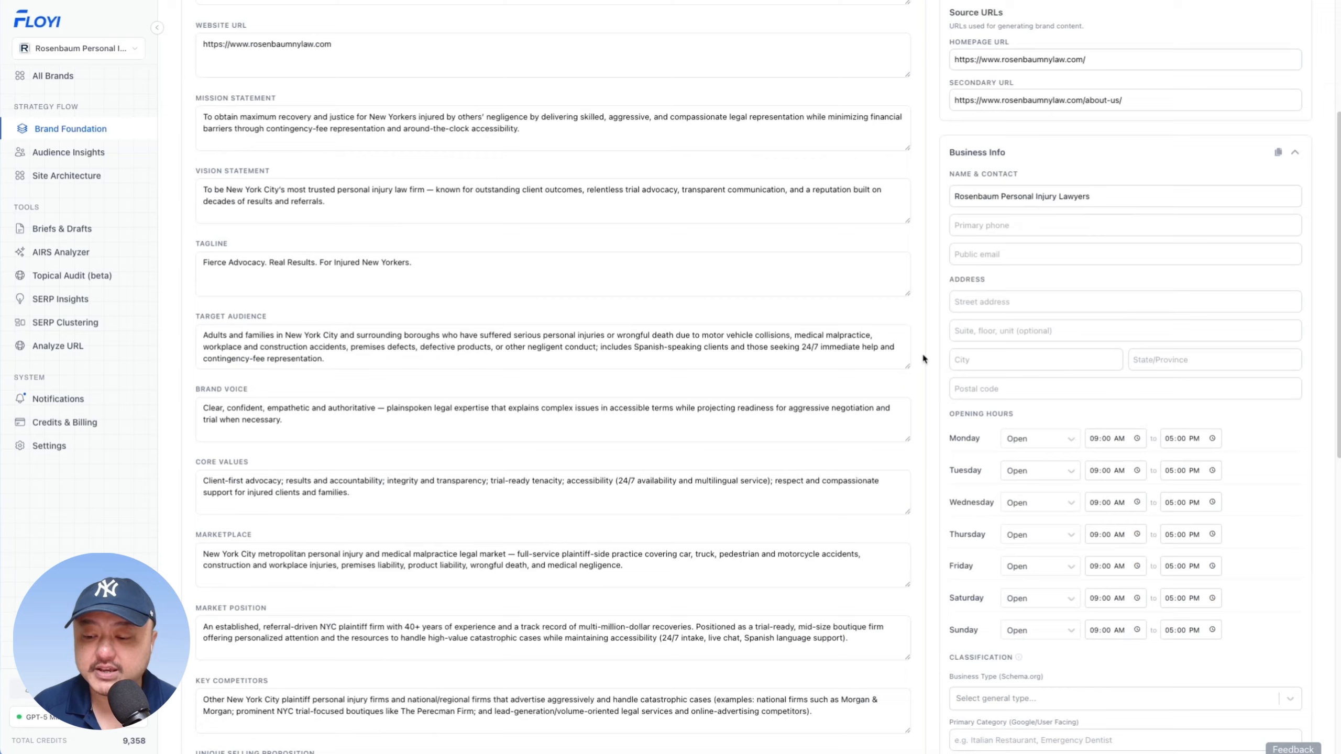
pyautogui.click(814, 151)
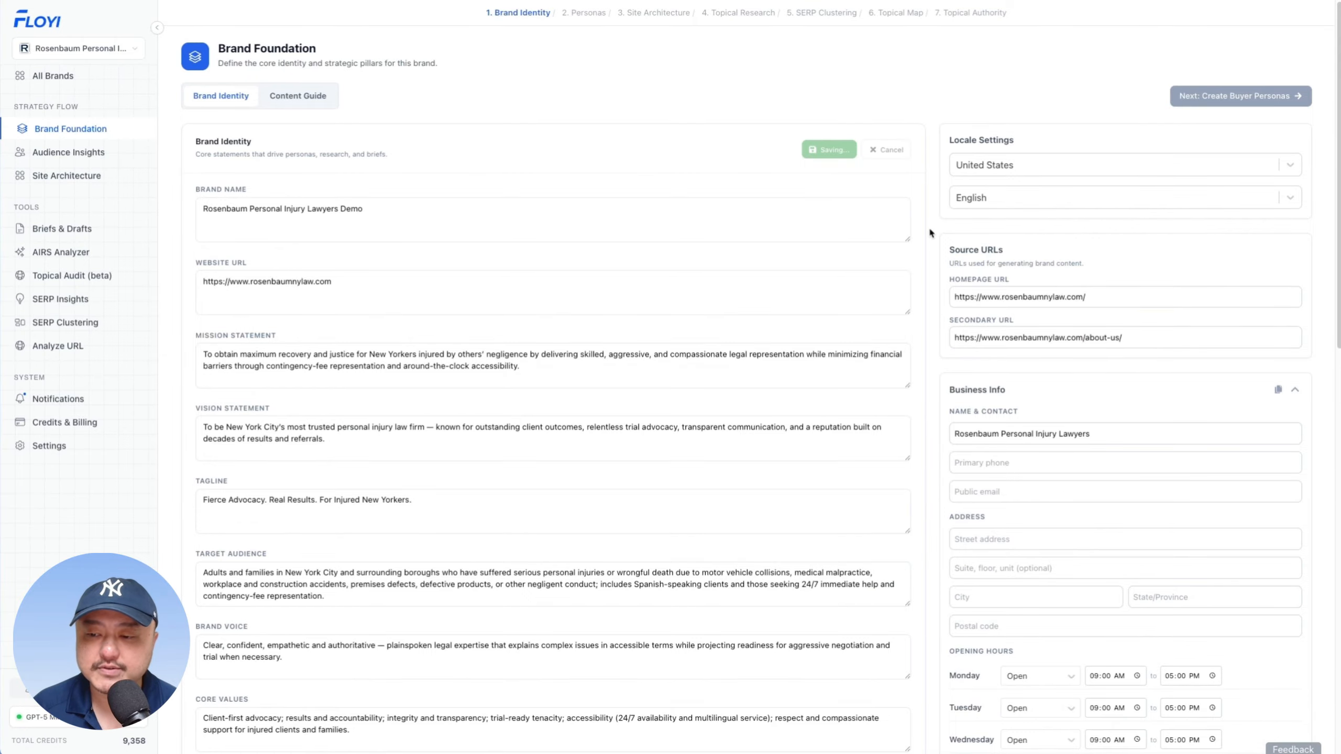
# - Enable fetching fresh content from the website and regenerate the brand
pyautogui.scroll(-10, 980, 421)
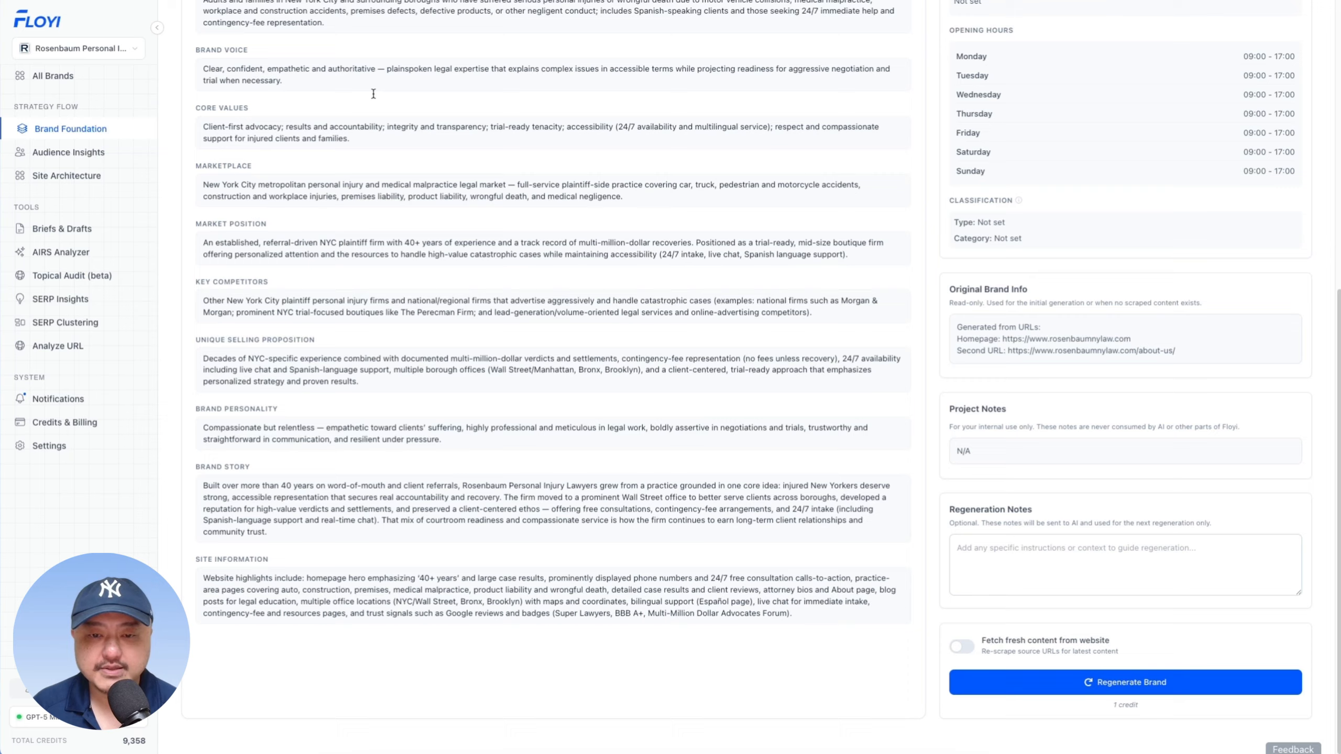
pyautogui.click(961, 646)
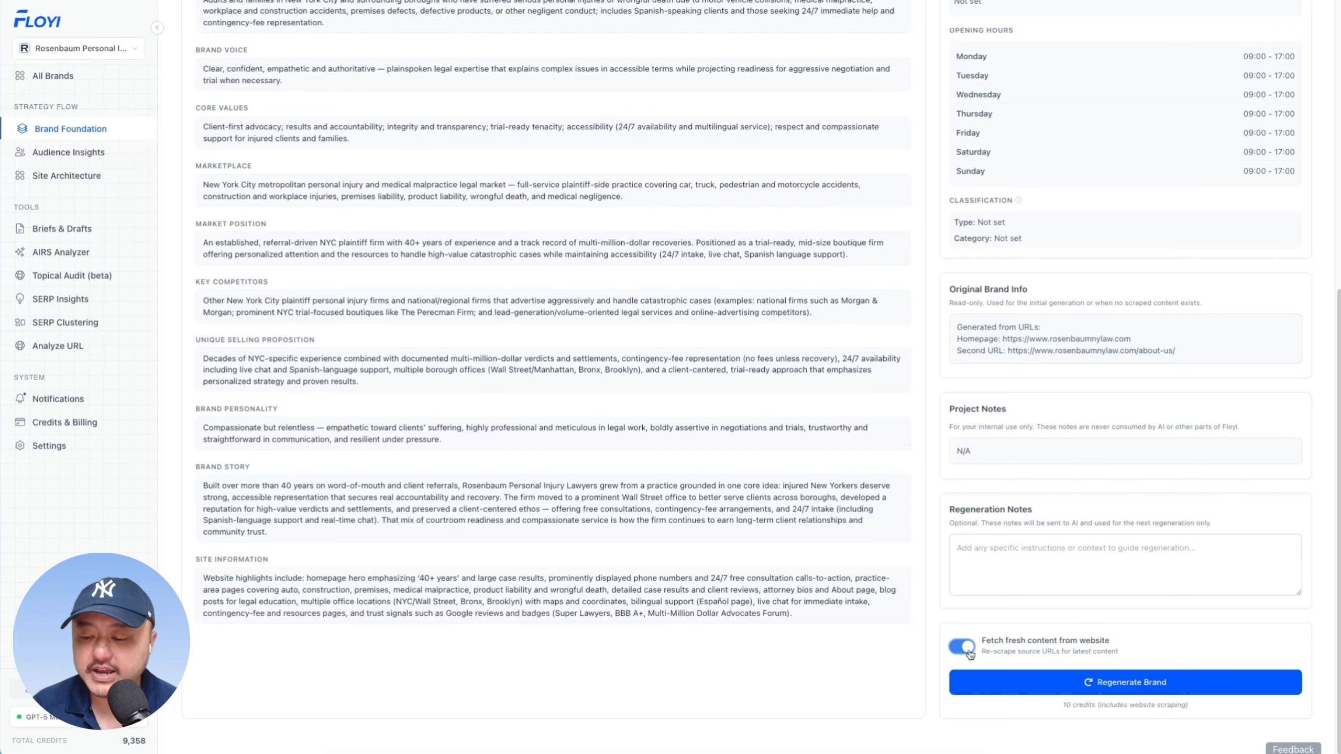
pyautogui.click(1126, 686)
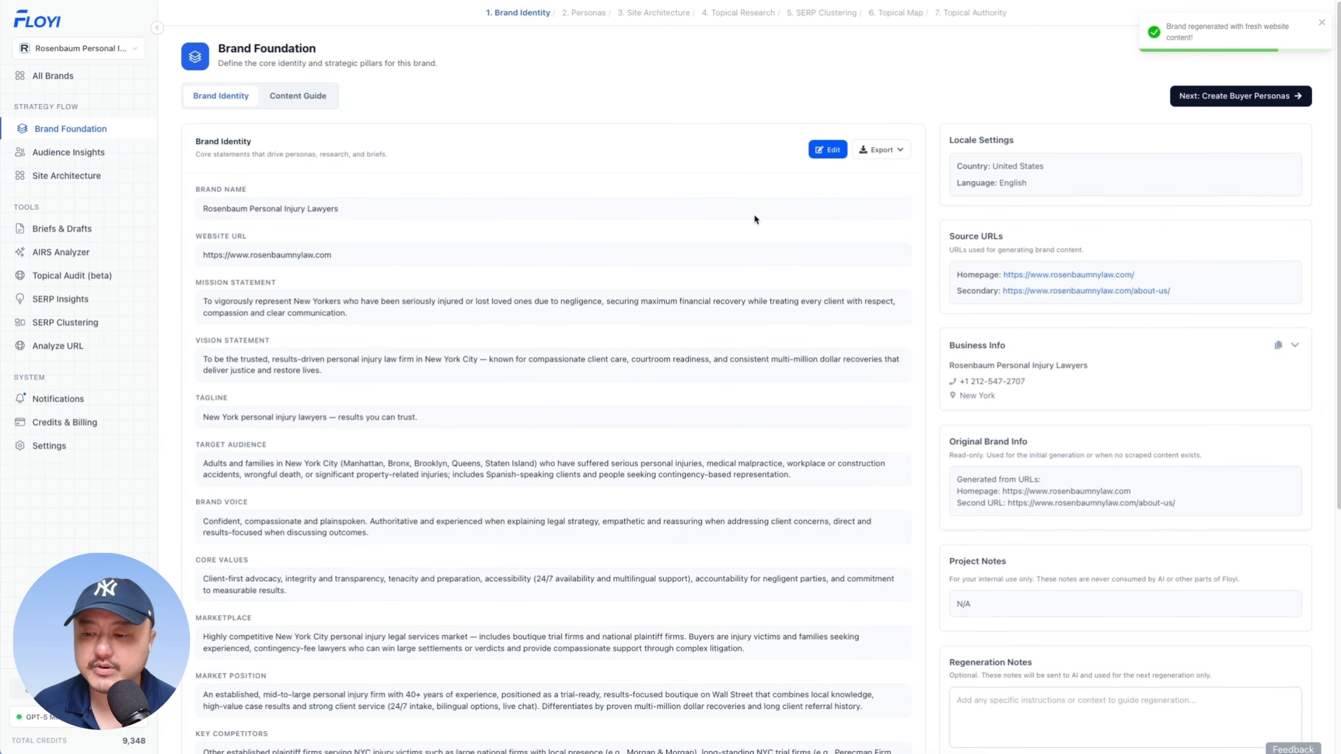
# - Expand the regenerated Business Info and review its contact details, opening hours, and classification type and category
pyautogui.scroll(-2, 813, 204)
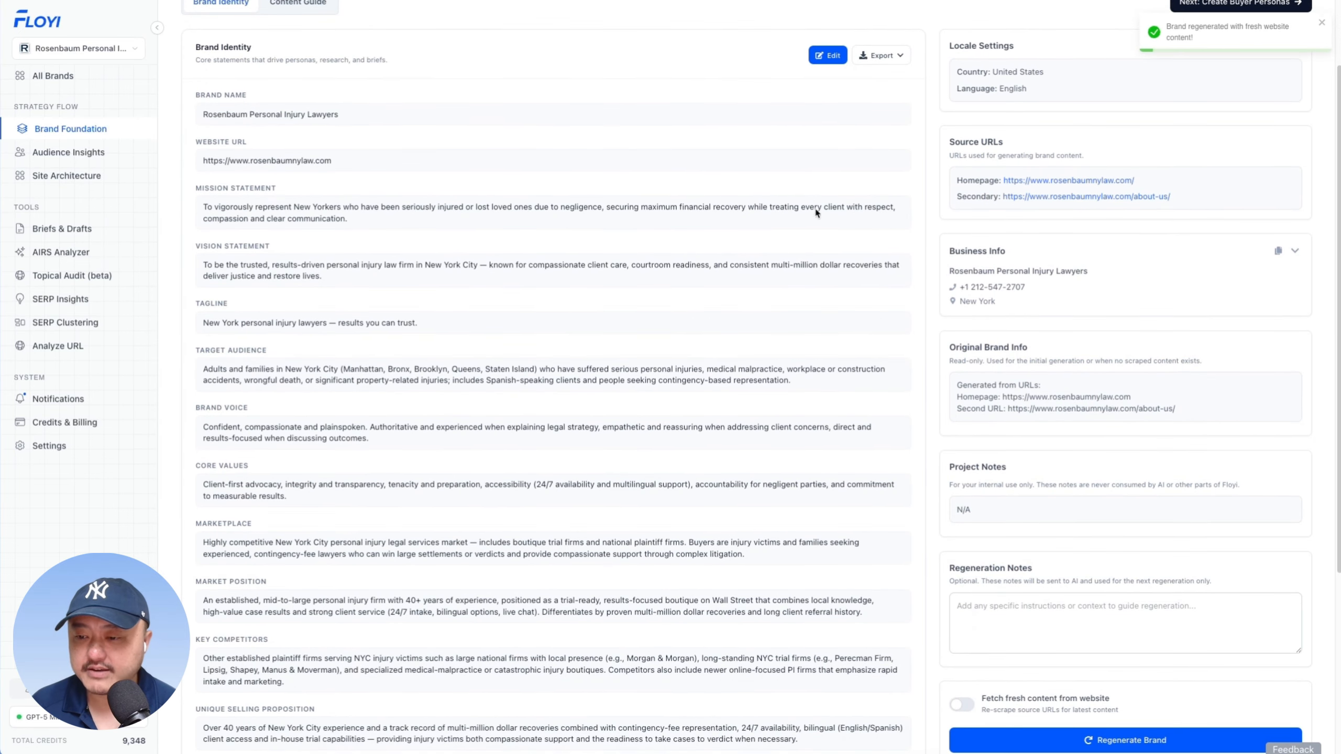
pyautogui.click(999, 250)
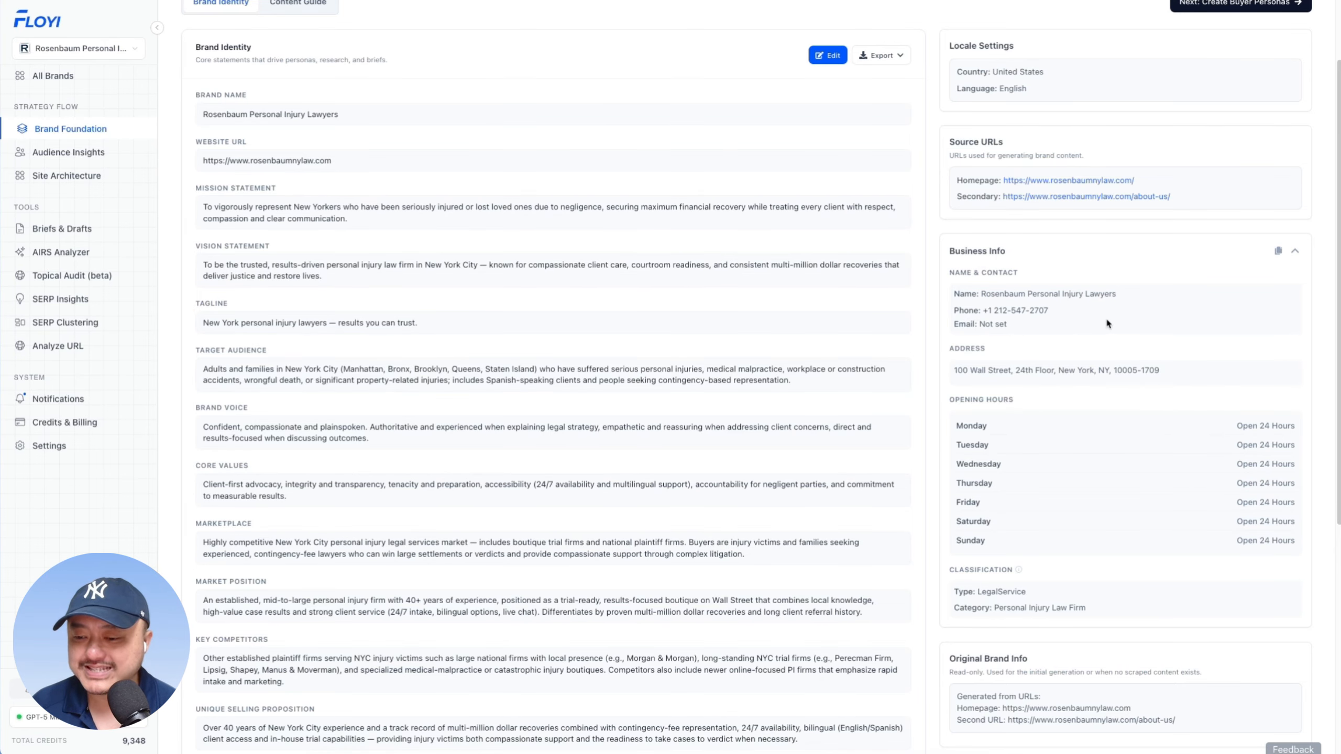
pyautogui.scroll(-1, 948, 359)
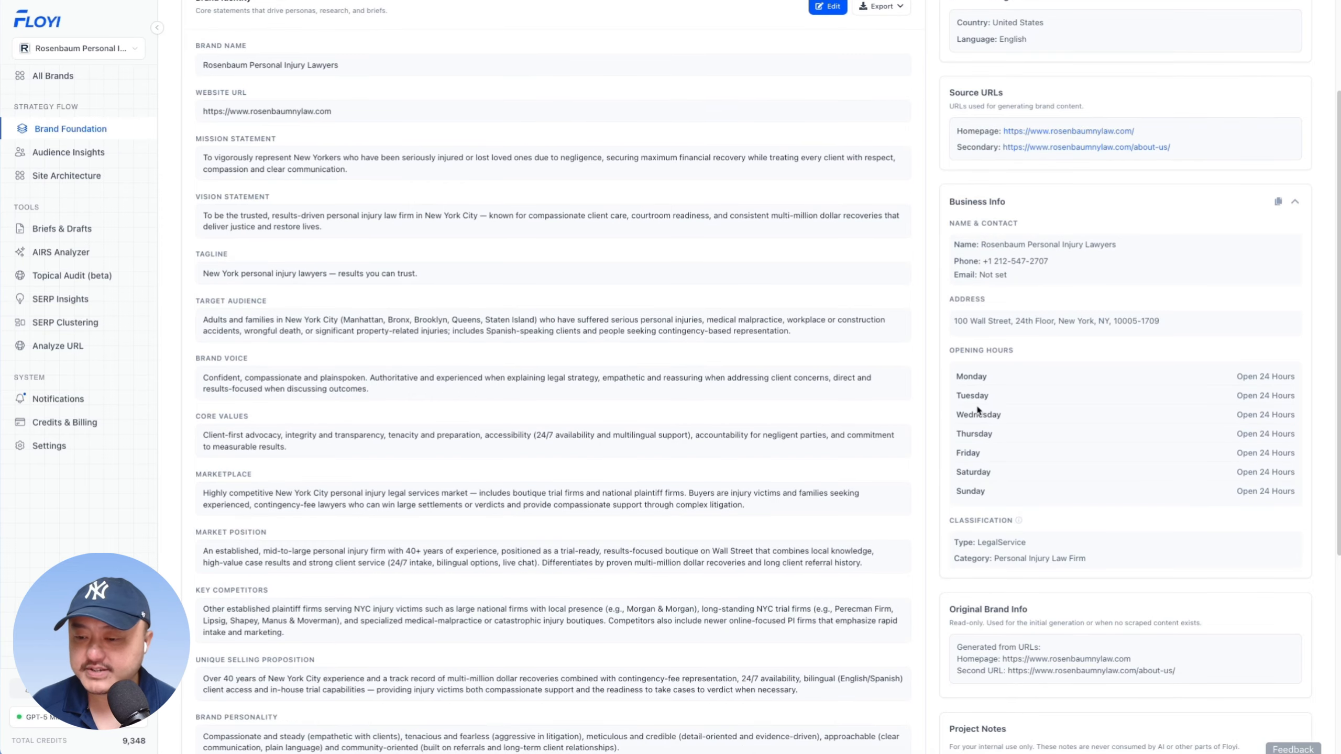
pyautogui.scroll(-1, 1086, 486)
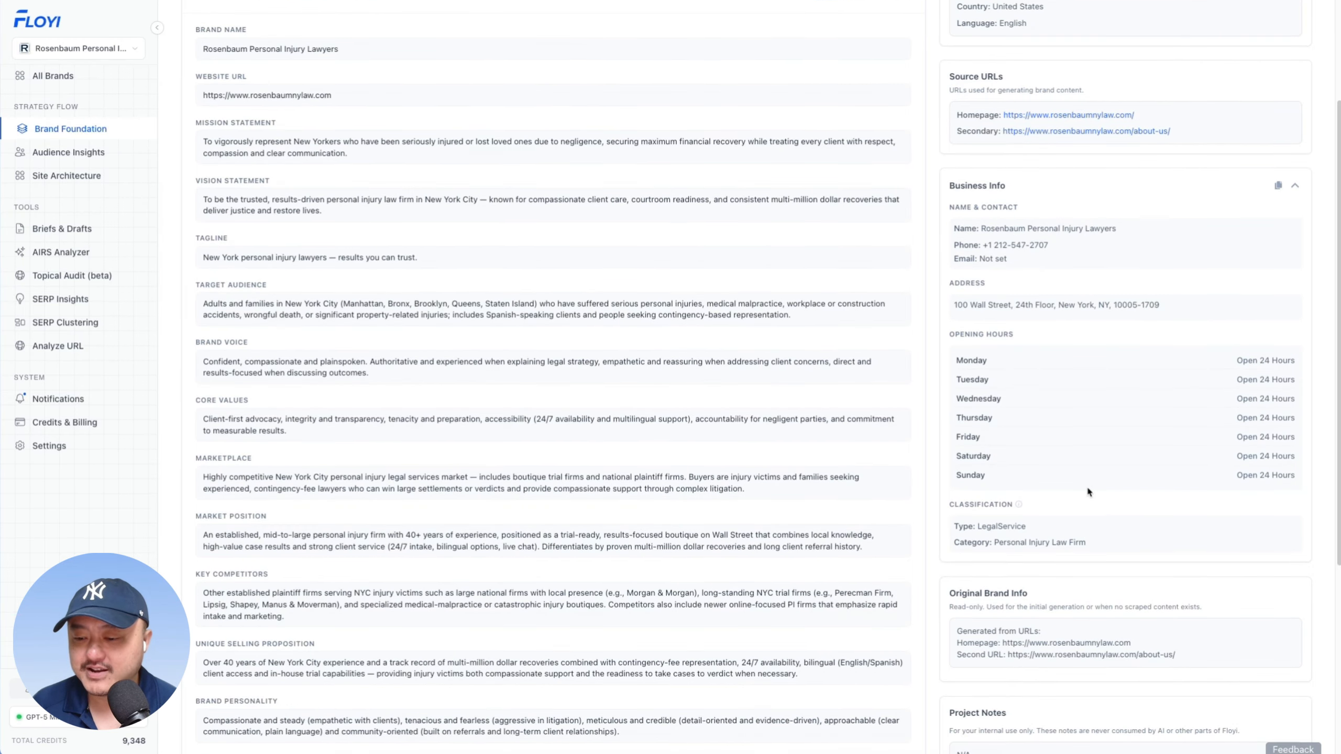
pyautogui.doubleClick(992, 527)
pyautogui.moveTo(1010, 542); pyautogui.dragTo(1114, 533)
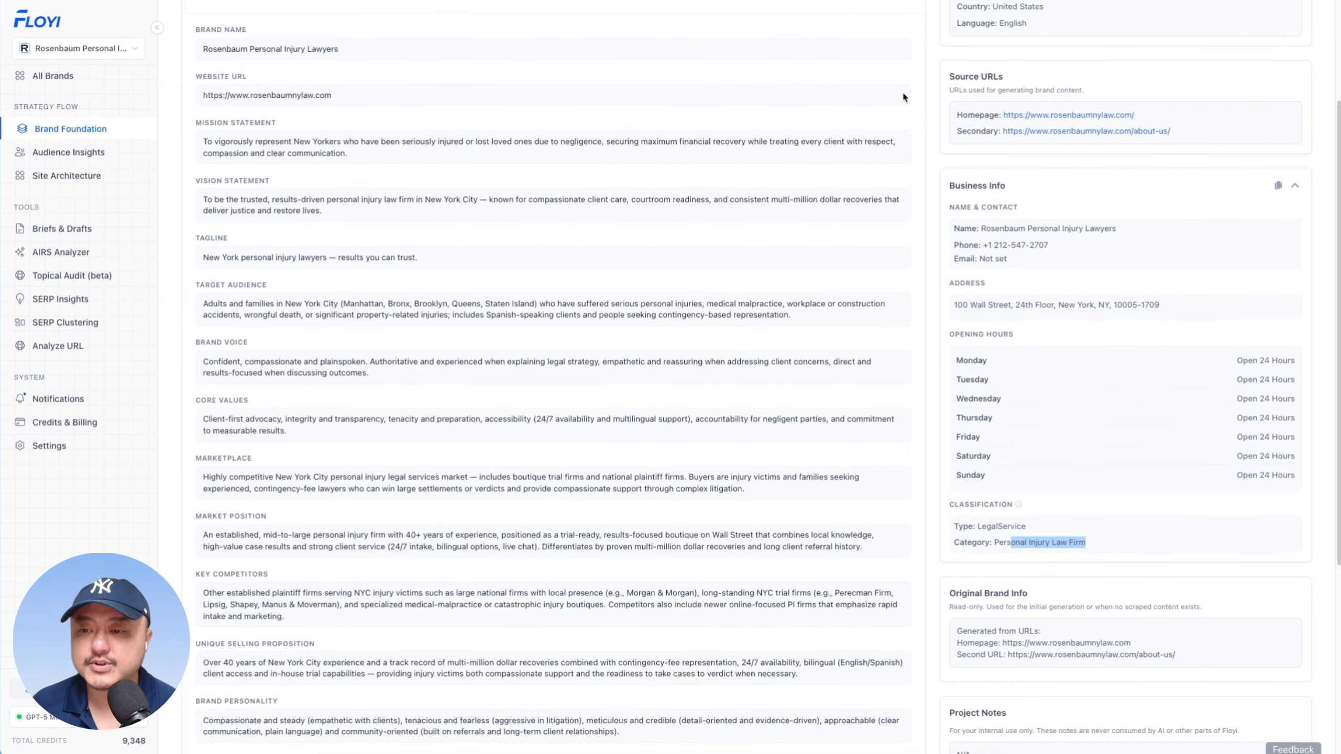
# - Reopen the brand identity for editing and set the Legal Service business type's specific subtype to Attorney
pyautogui.scroll(3, 939, 195)
pyautogui.click(827, 150)
pyautogui.scroll(-6, 1127, 298)
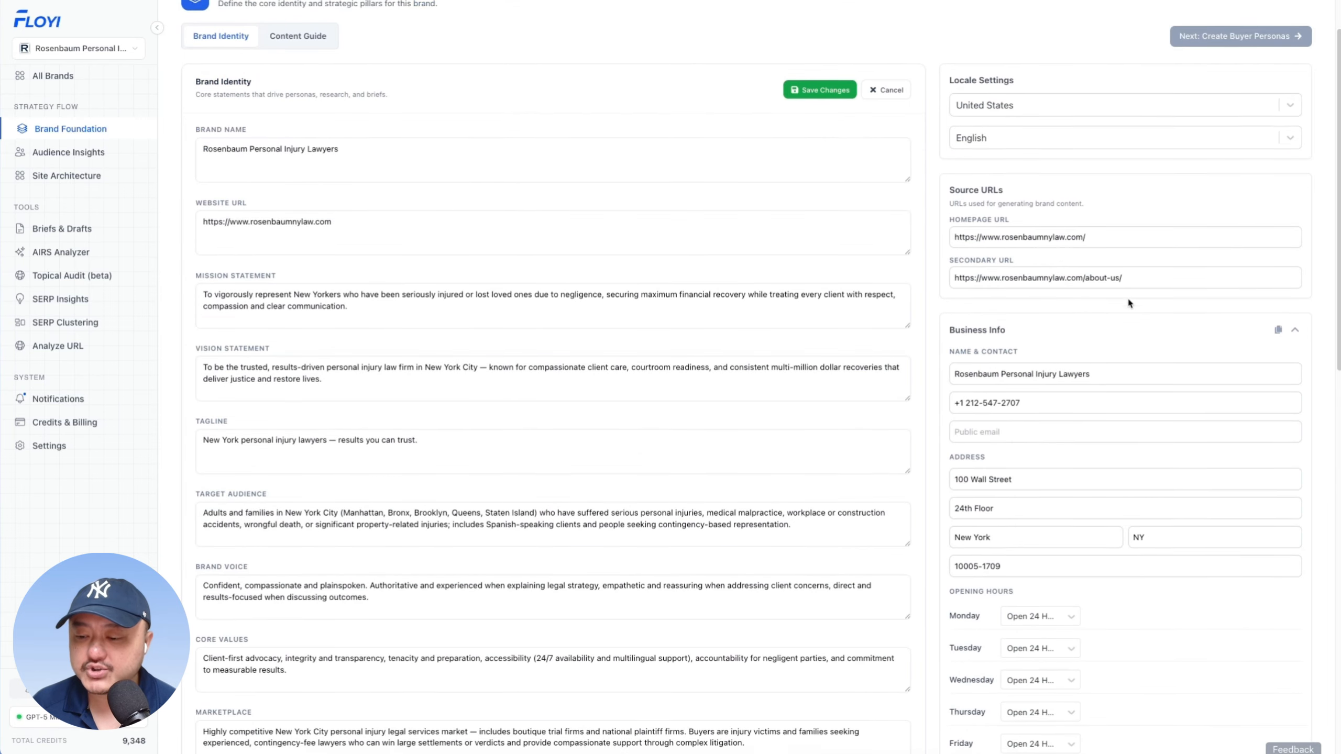
pyautogui.scroll(-1, 1116, 305)
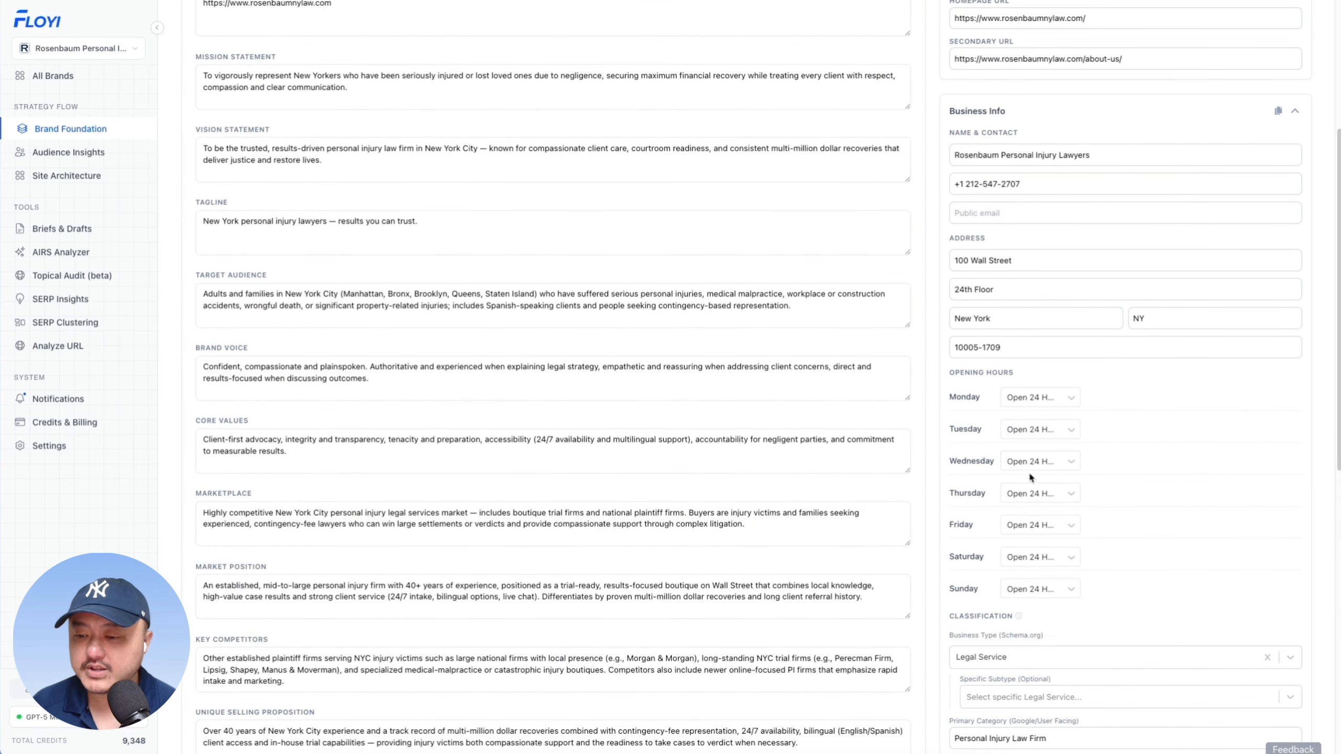
pyautogui.click(1038, 396)
pyautogui.click(1150, 532)
pyautogui.scroll(-3, 1148, 526)
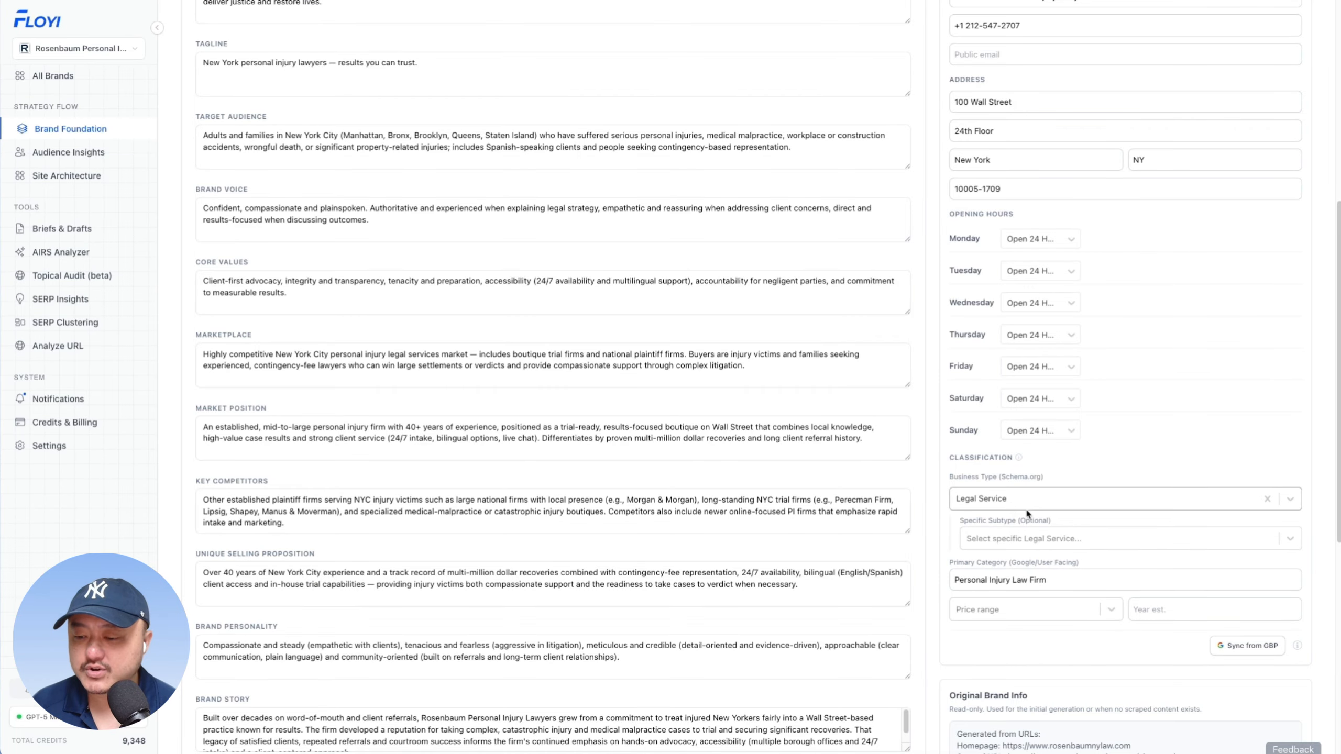
pyautogui.click(1059, 544)
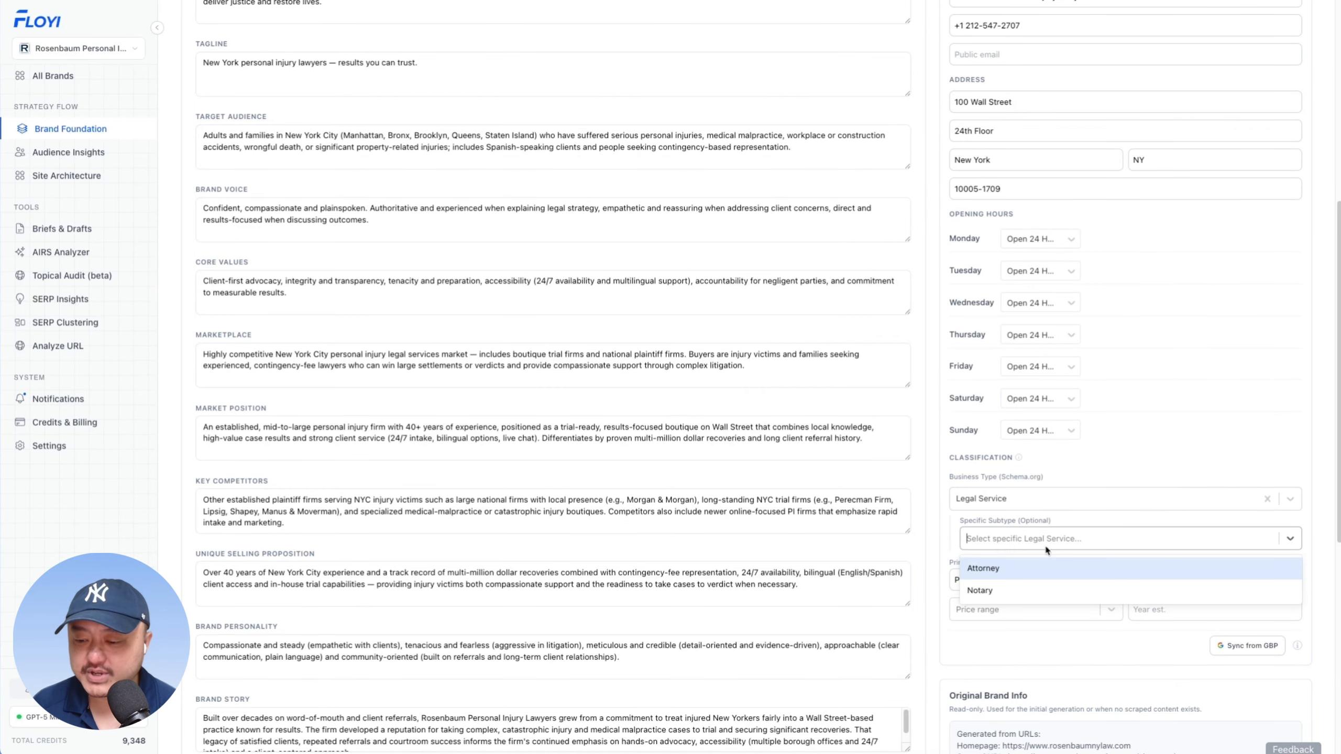
pyautogui.click(1007, 571)
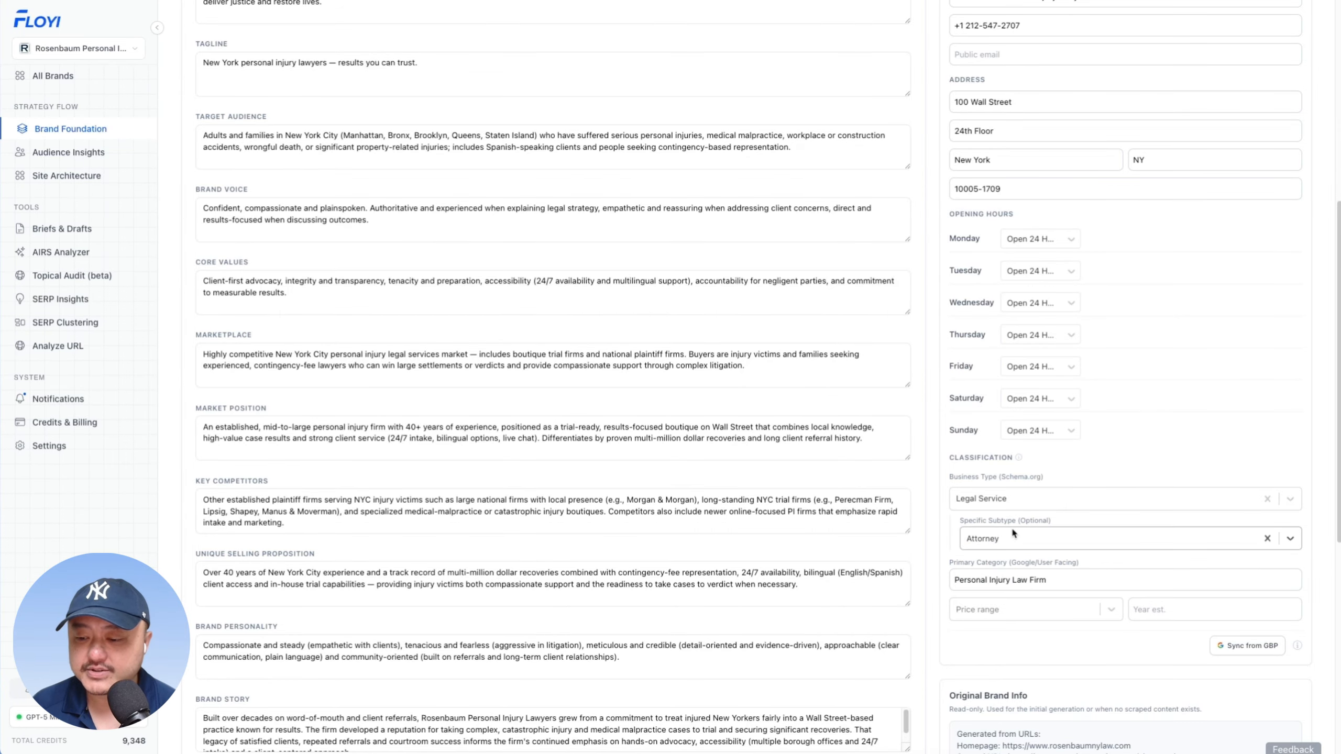
# - Set the business's price range to $$$ - Upscale and its year established to 2000
pyautogui.scroll(-2, 1061, 586)
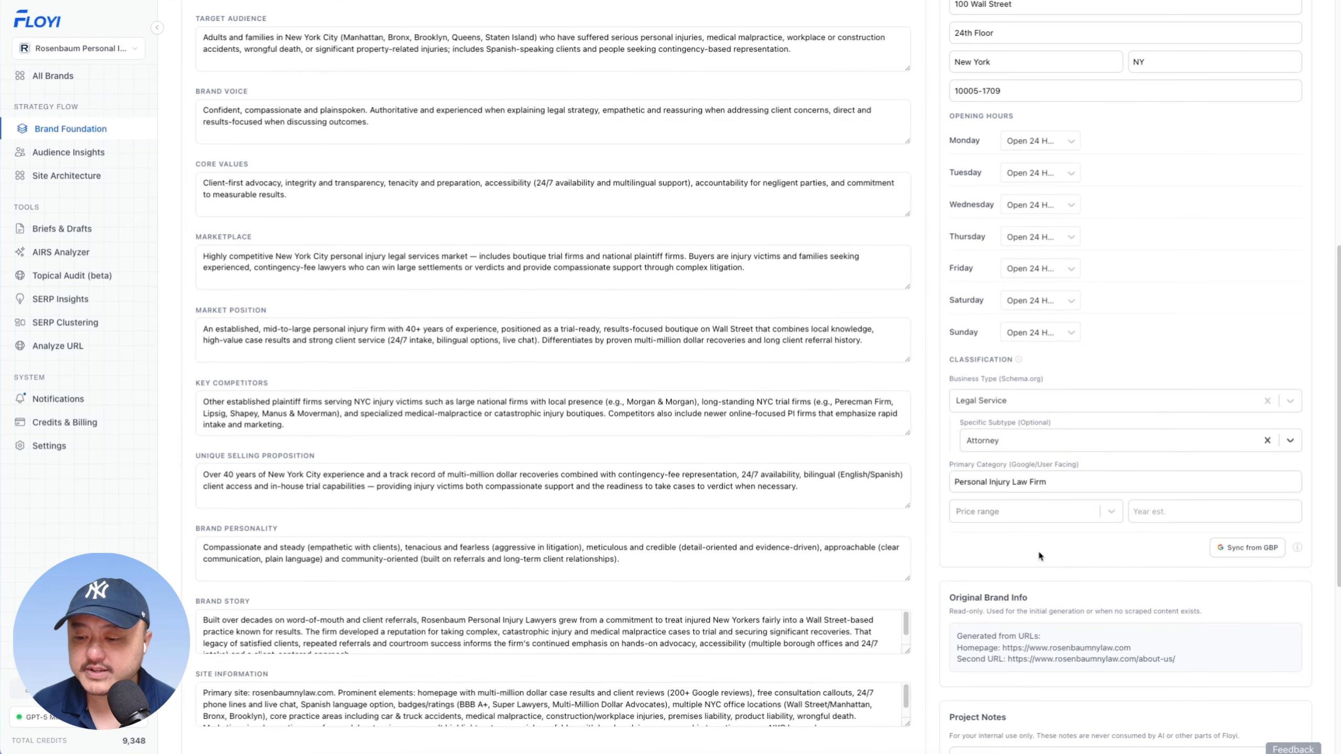
pyautogui.click(1100, 519)
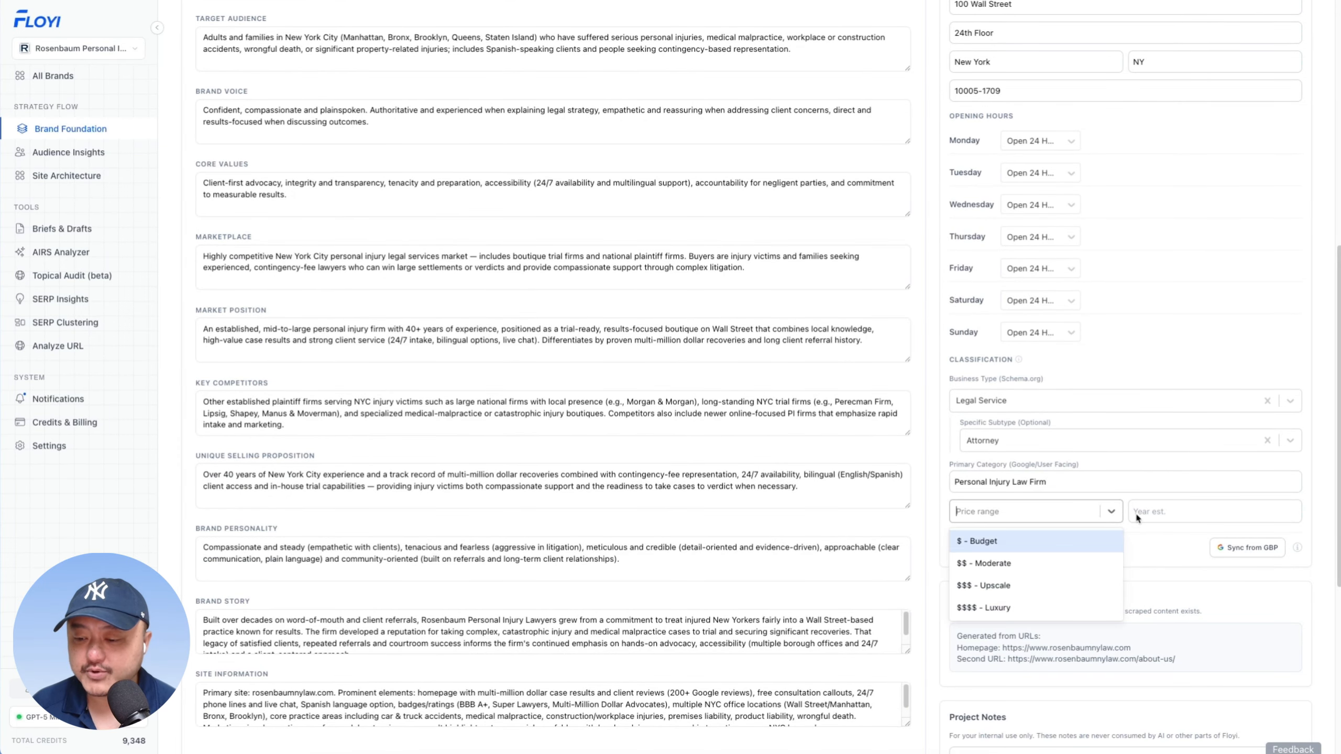
pyautogui.click(1027, 585)
pyautogui.click(1208, 510)
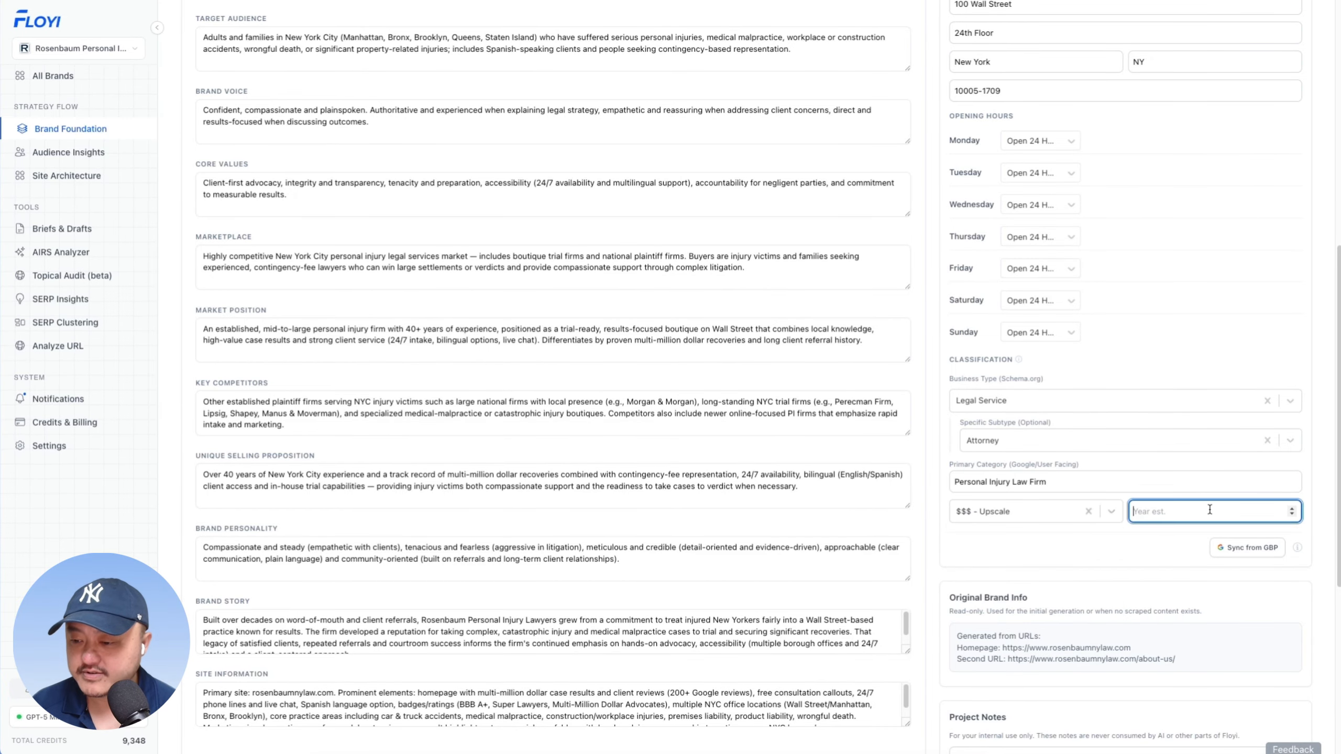
pyautogui.write('2000')
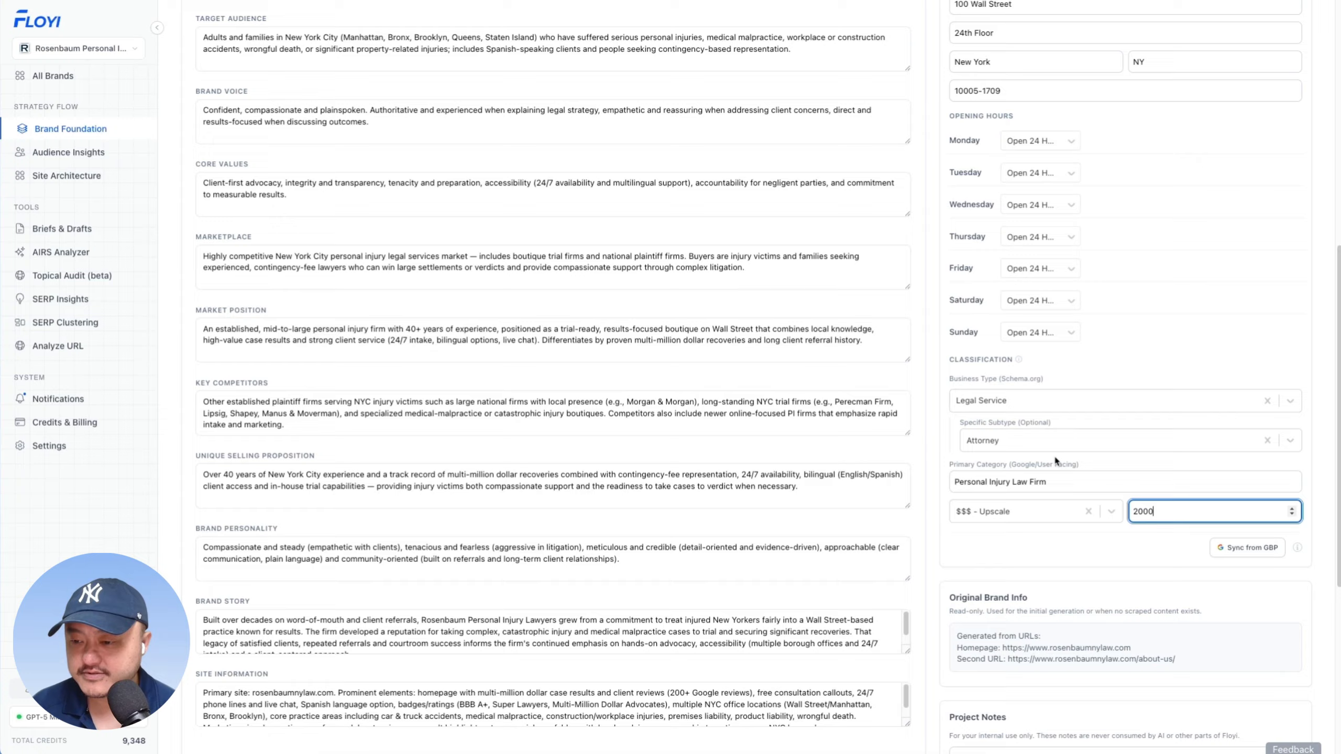
# - Save the updated business classification and copy the LocalBusiness Schema (JSON-LD) to the clipboard
pyautogui.scroll(-6, 1053, 455)
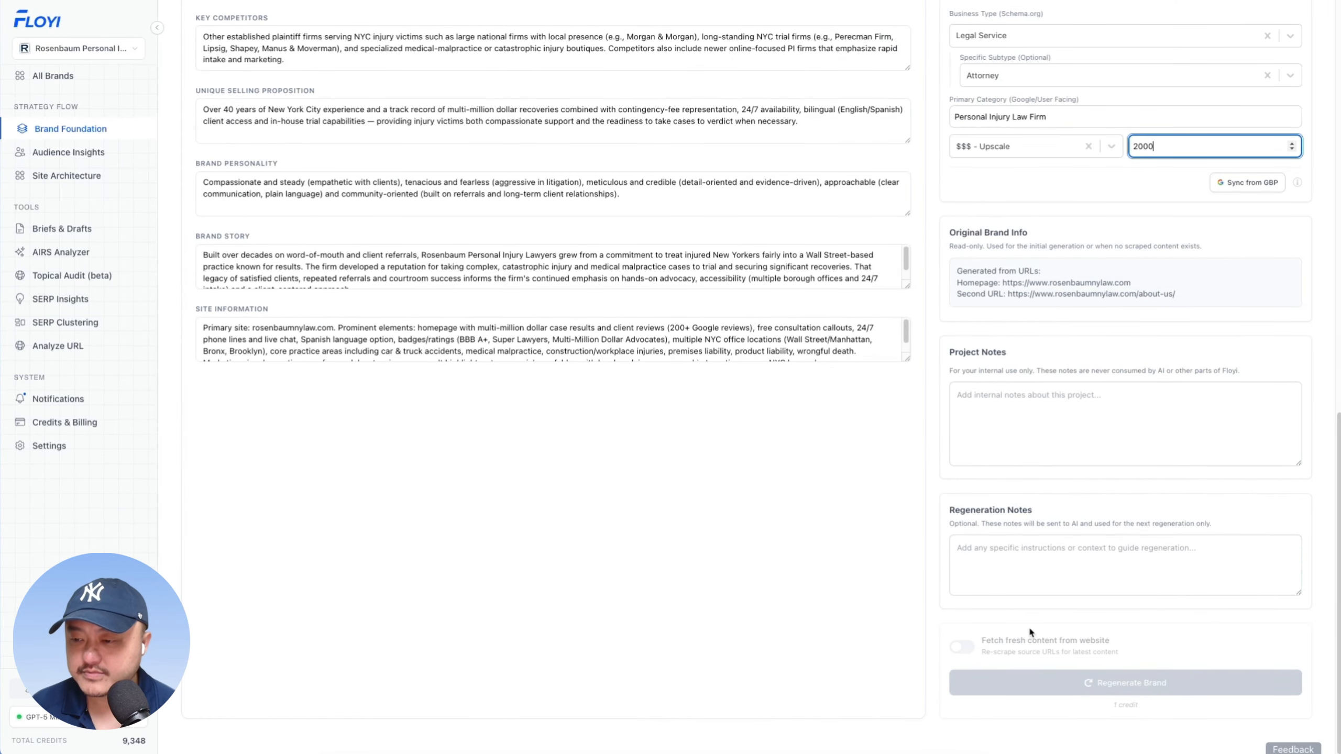
pyautogui.scroll(18, 1028, 626)
pyautogui.click(828, 149)
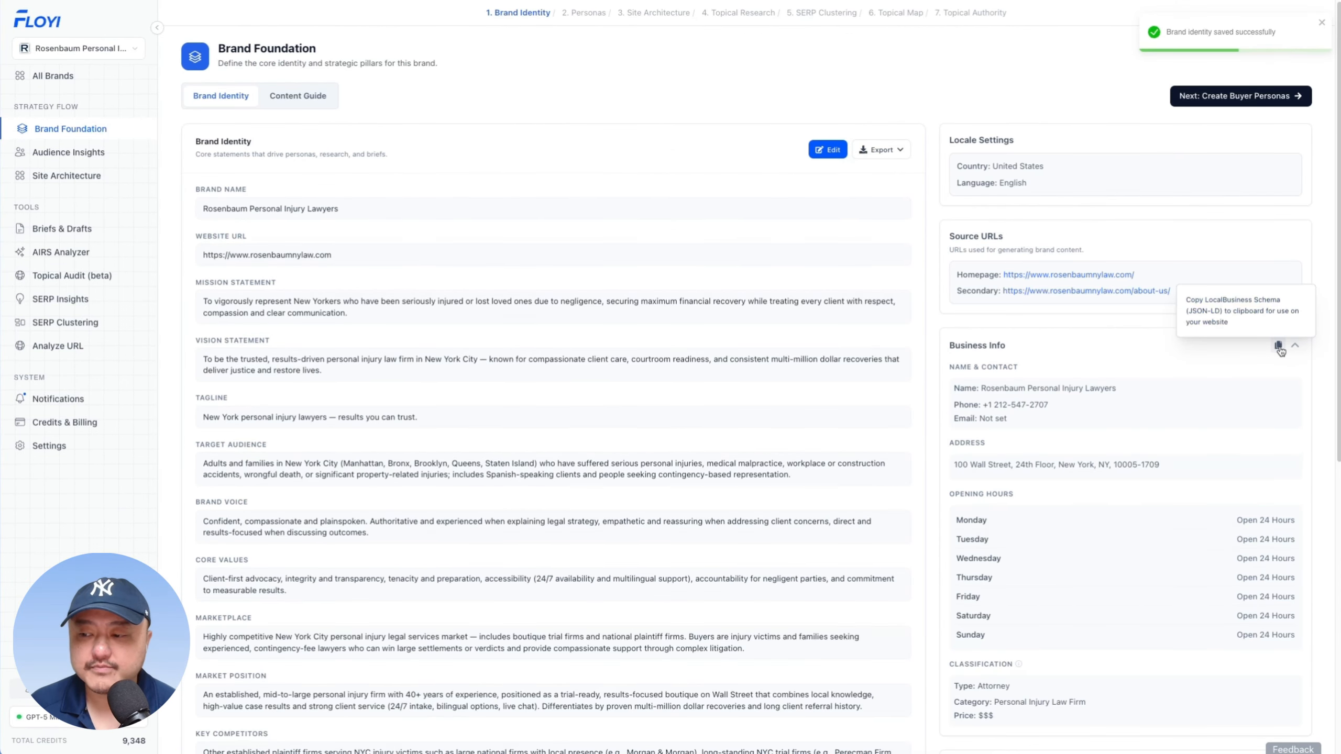
pyautogui.click(1281, 347)
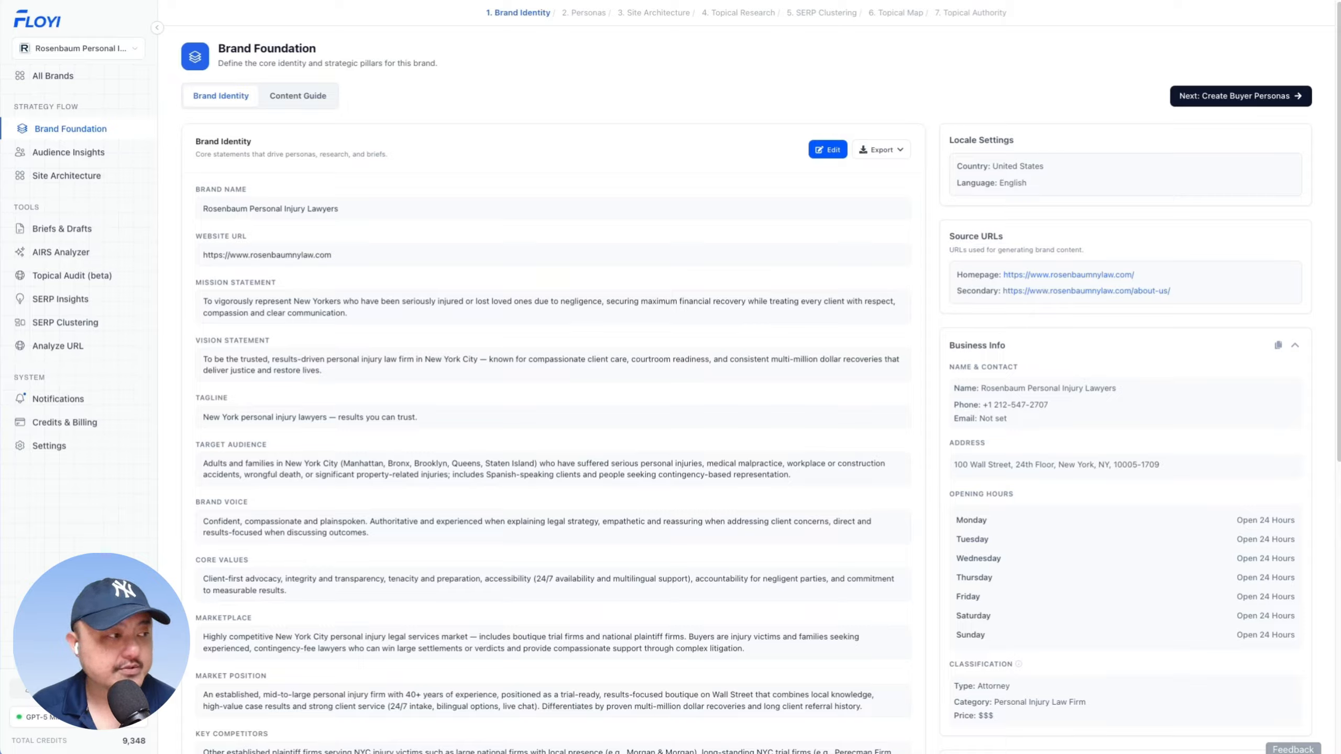
# - Paste the copied LocalBusiness schema into a new, enlarged TextEdit document and review it from the context line to the sameAs link
pyautogui.press('super+n')
pyautogui.moveTo(233, 61); pyautogui.dragTo(278, 93)
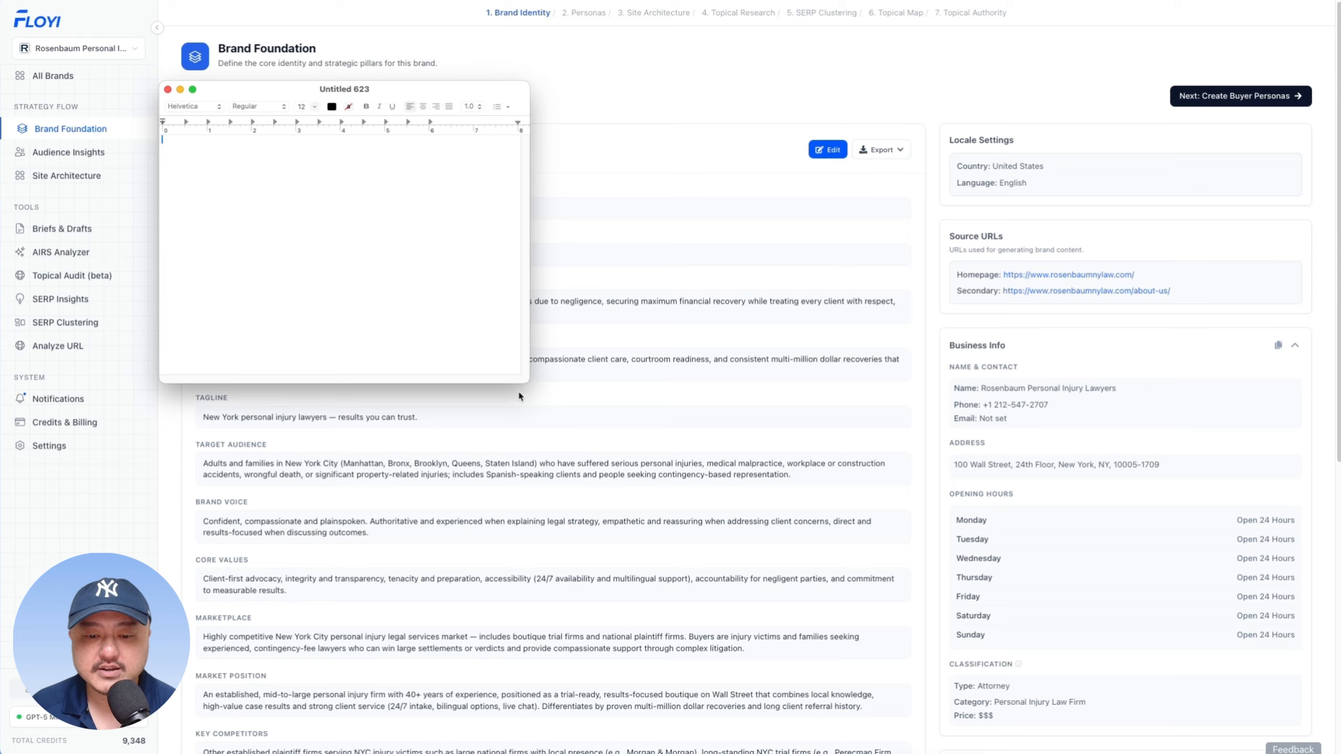
pyautogui.moveTo(524, 386); pyautogui.dragTo(693, 616)
pyautogui.press('super+v')
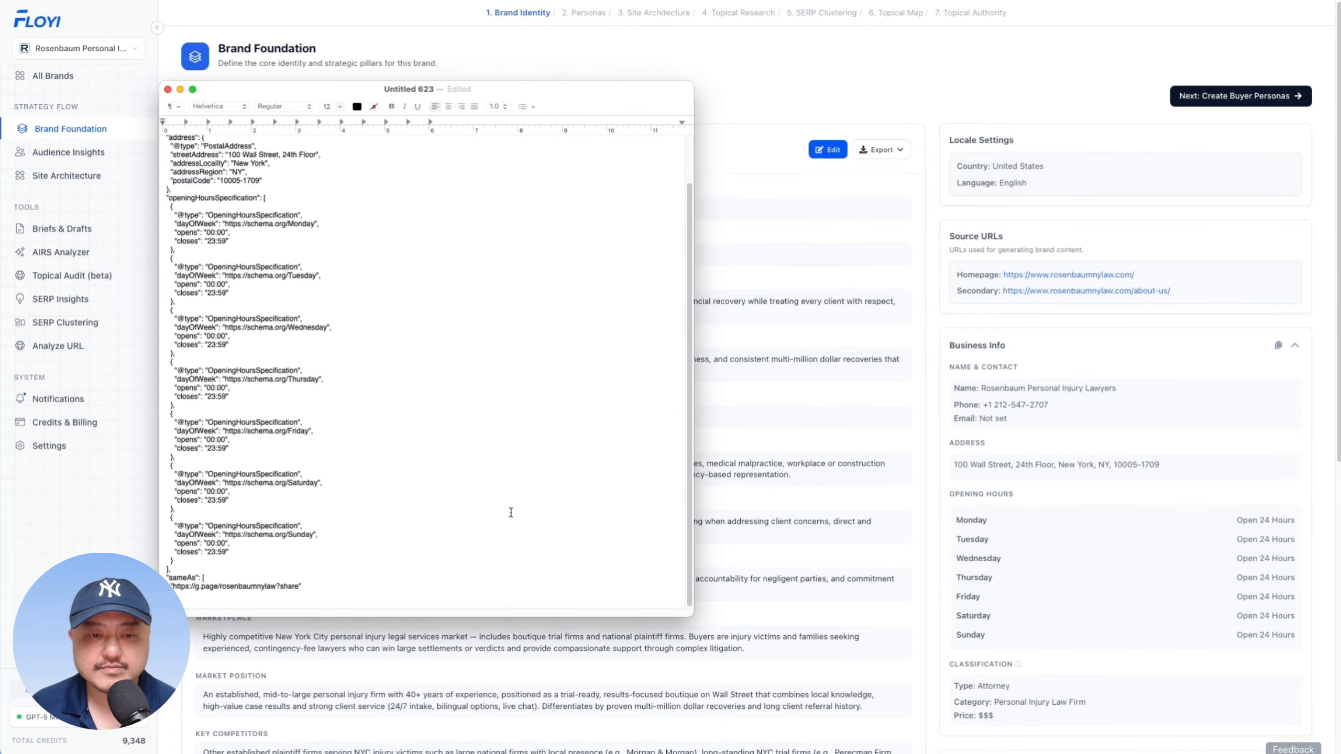
pyautogui.scroll(3, 175, 180)
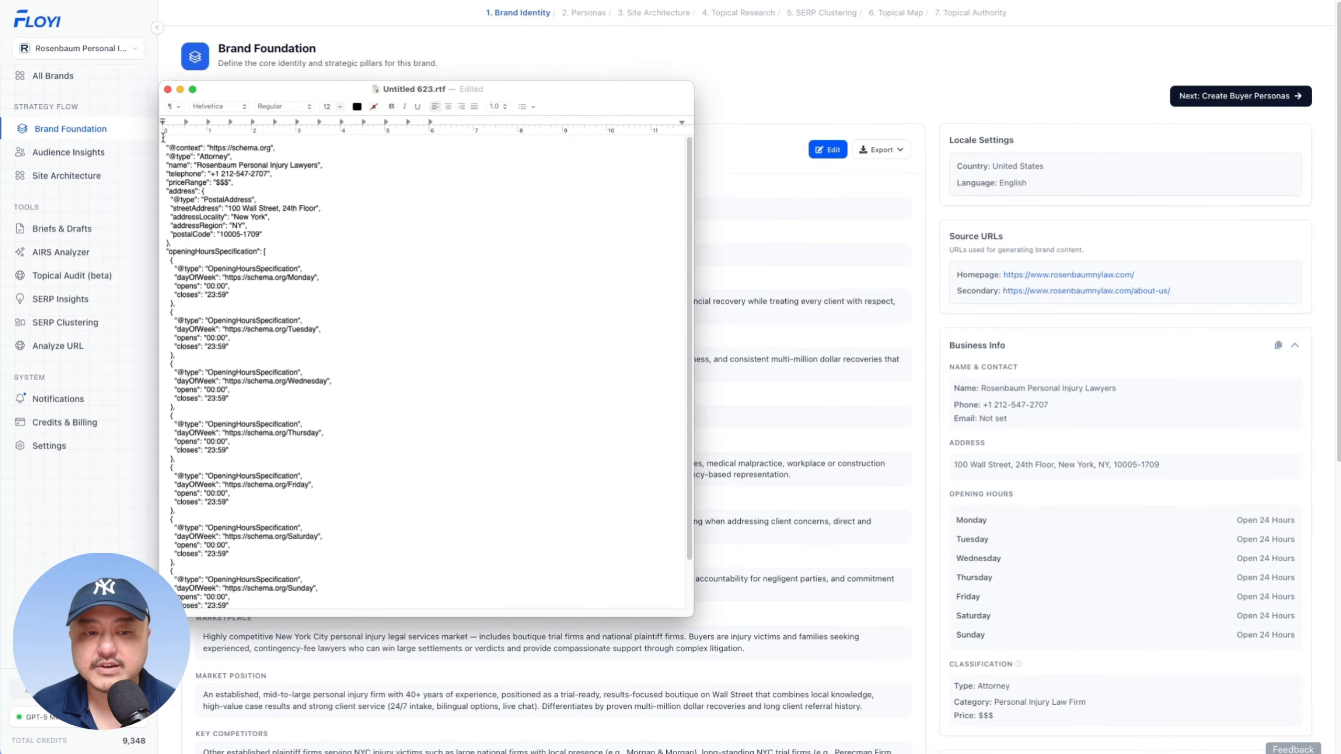
pyautogui.scroll(-2, 222, 211)
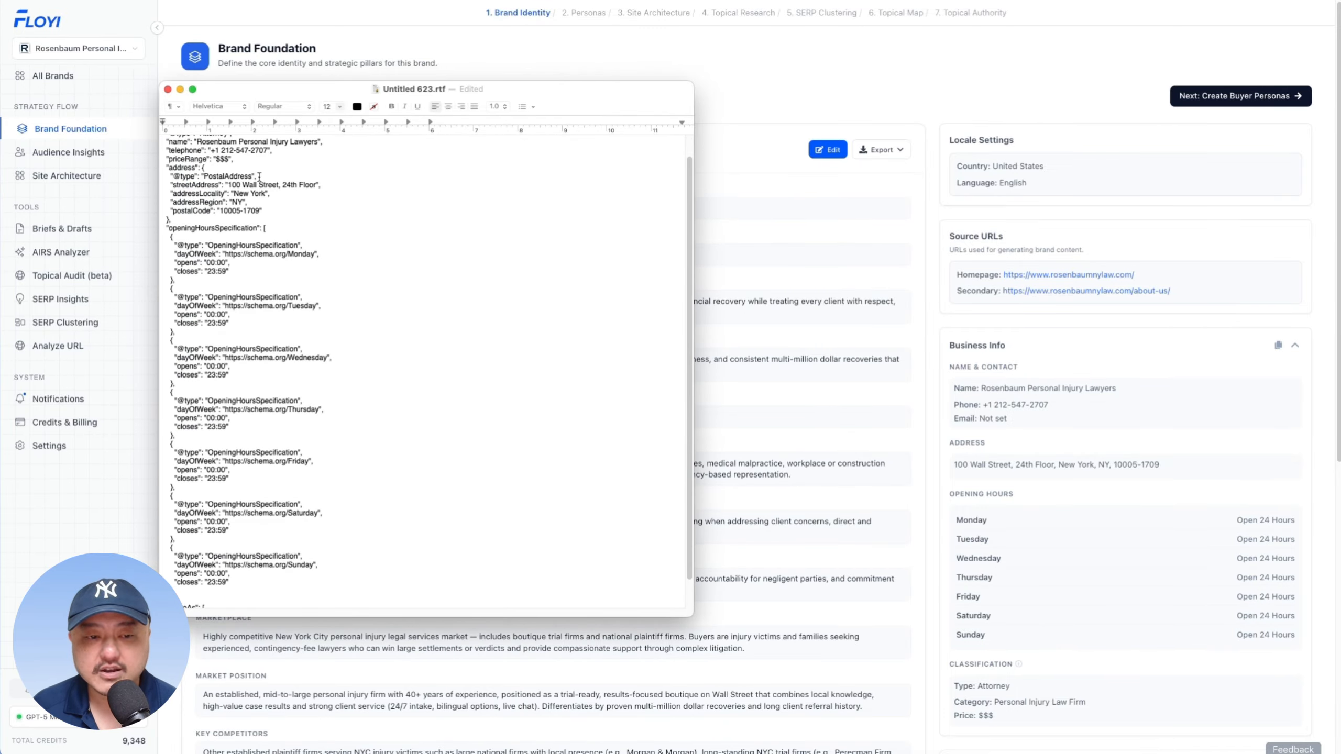
pyautogui.scroll(-2, 259, 340)
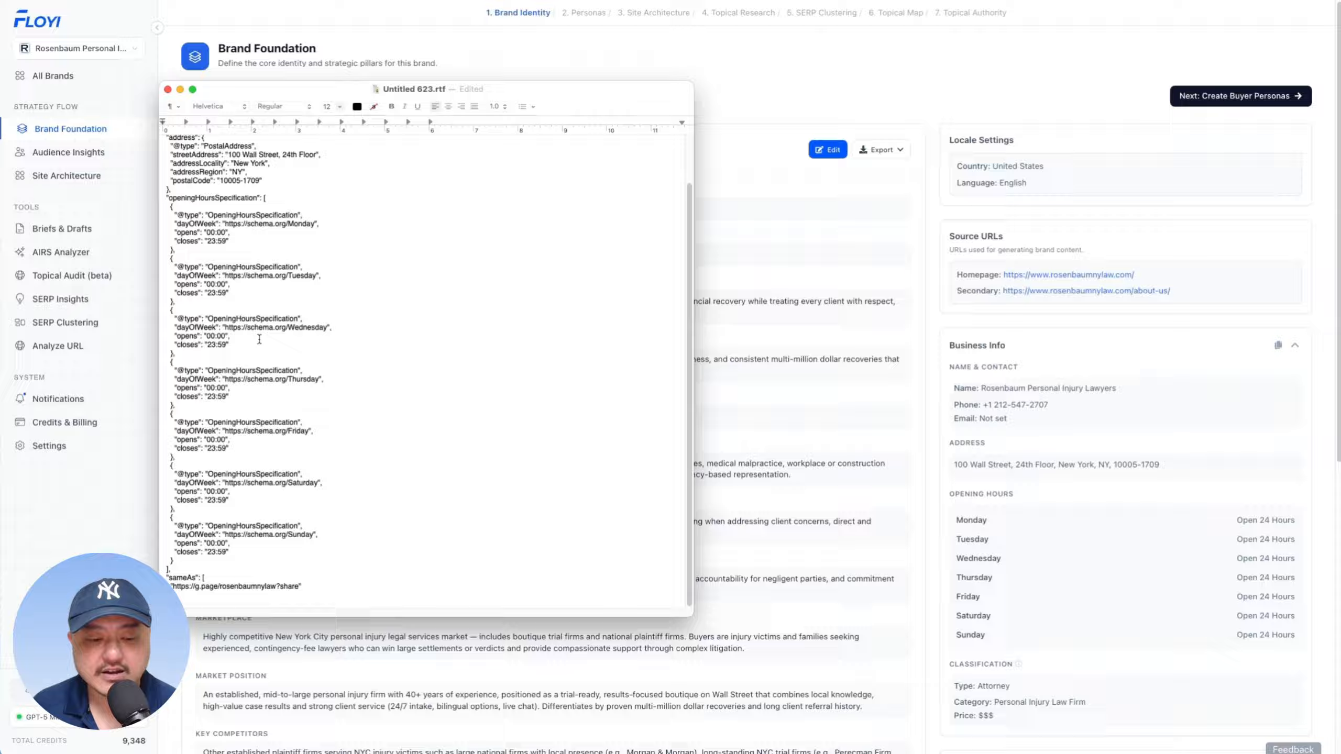
# - Switch back to Floyi and advance from Brand Foundation through Audience Insights to Site Architecture
pyautogui.press('super+Tab')
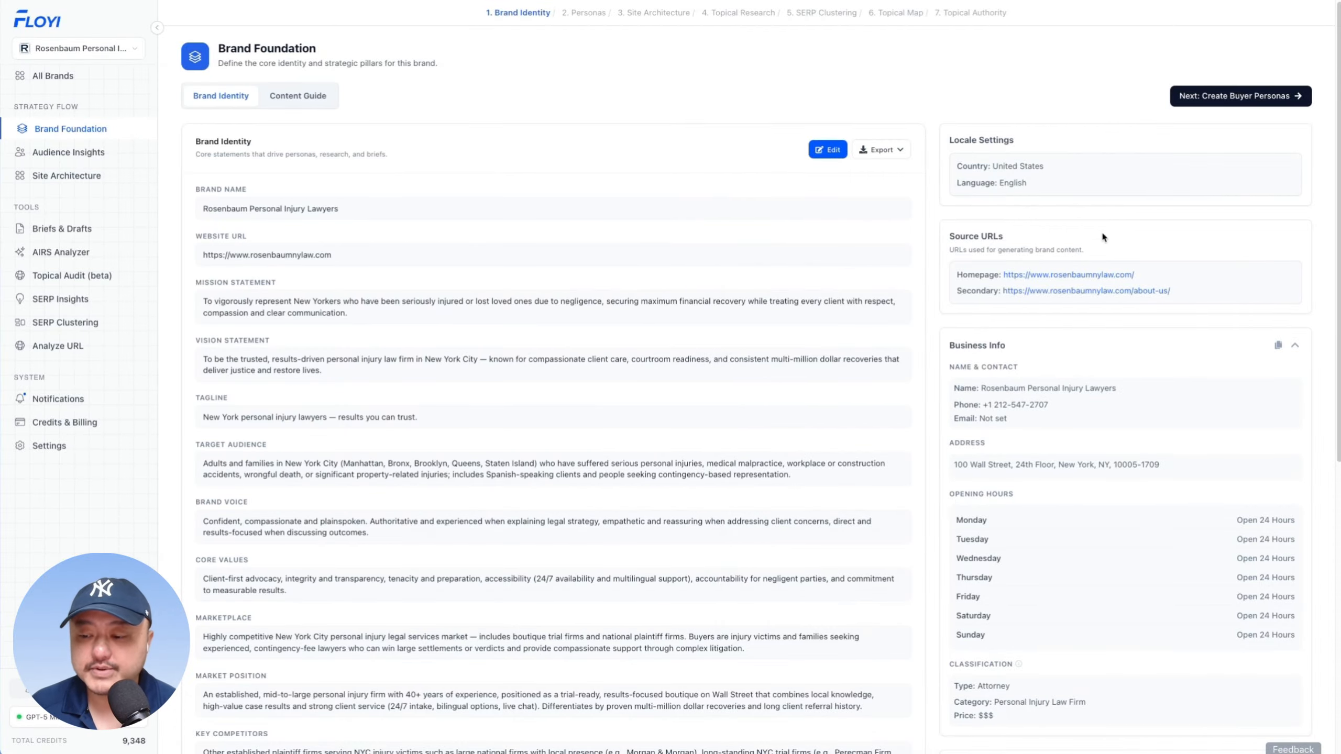
pyautogui.click(1221, 96)
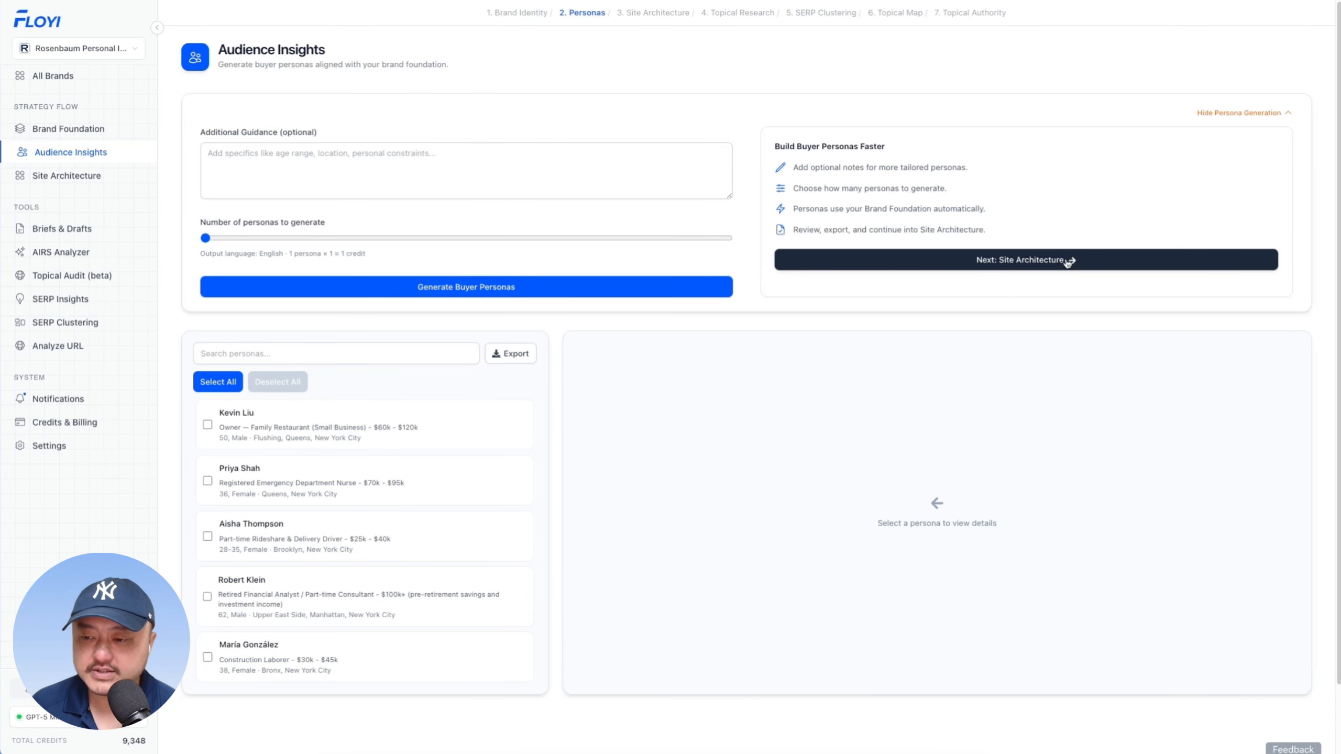
pyautogui.click(1024, 268)
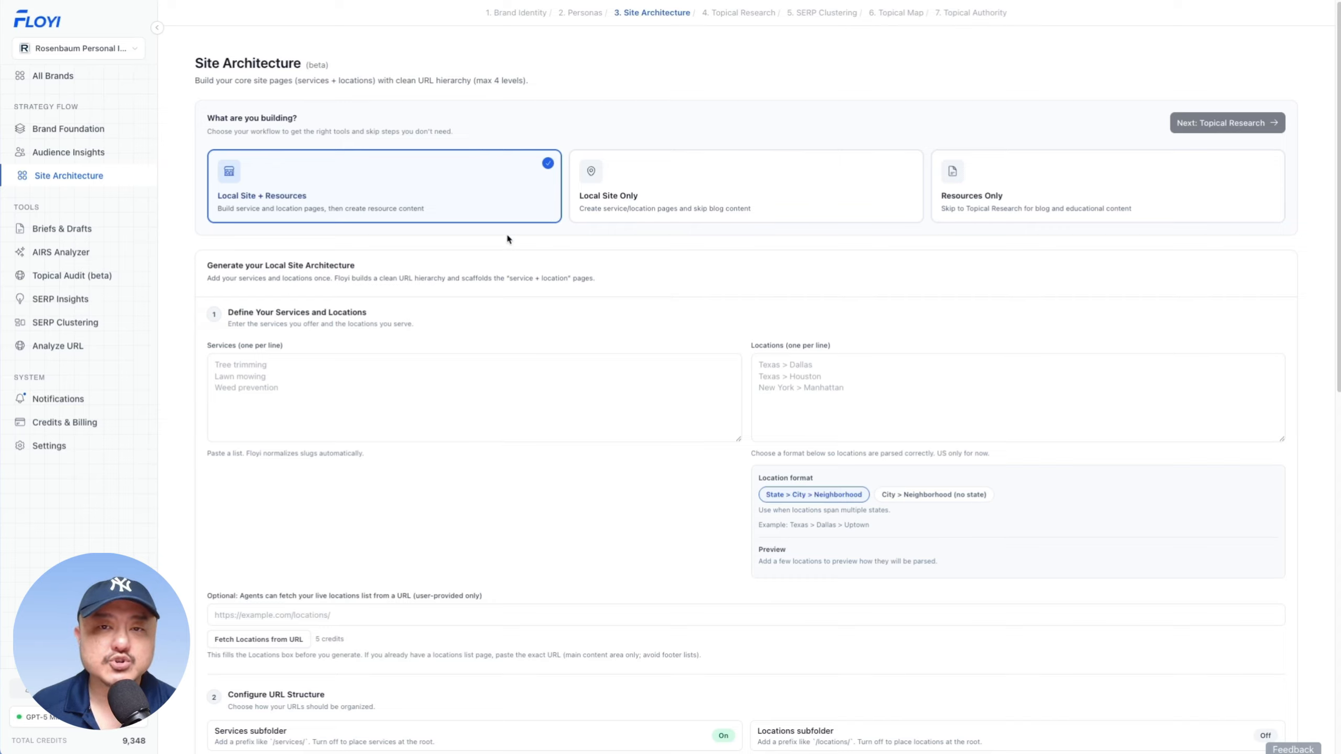
# - Compare the Local Site + Resources, Local Site Only and Resources Only workflows, and settle on Local Site Only
pyautogui.click(642, 207)
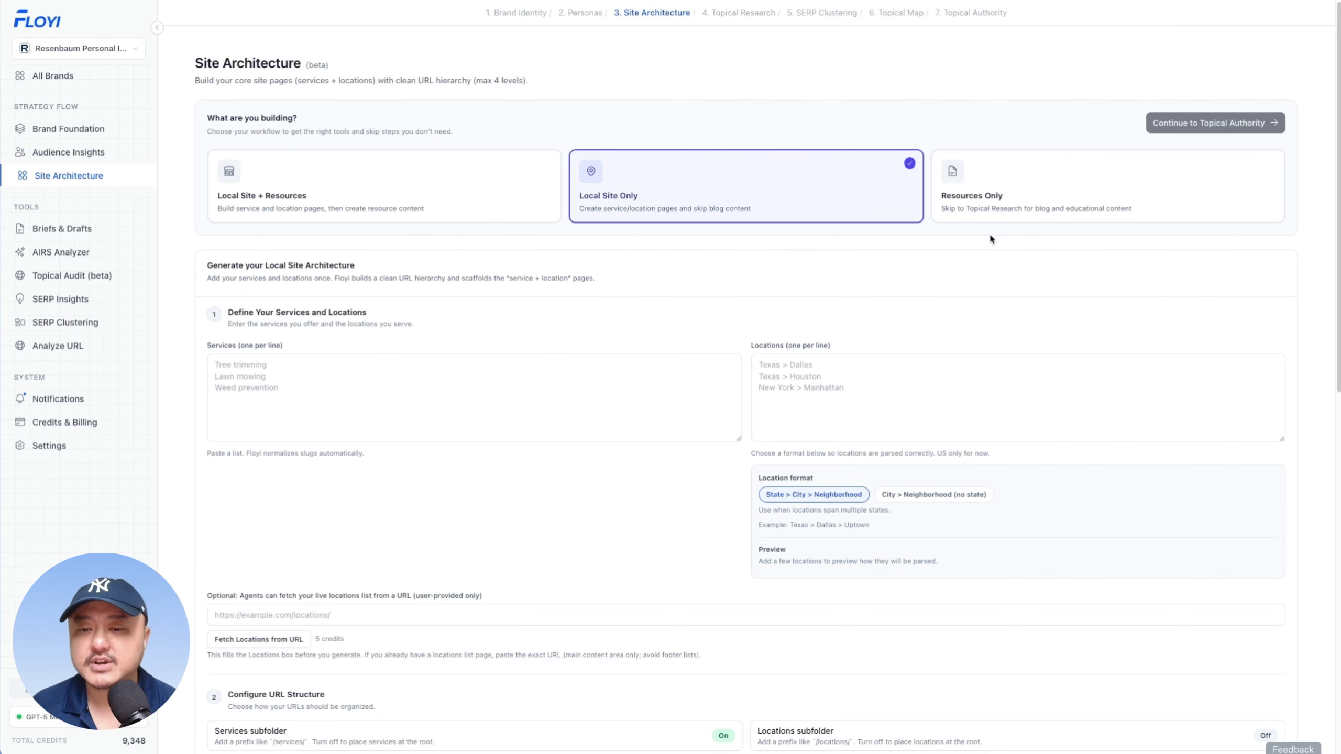
pyautogui.click(1103, 211)
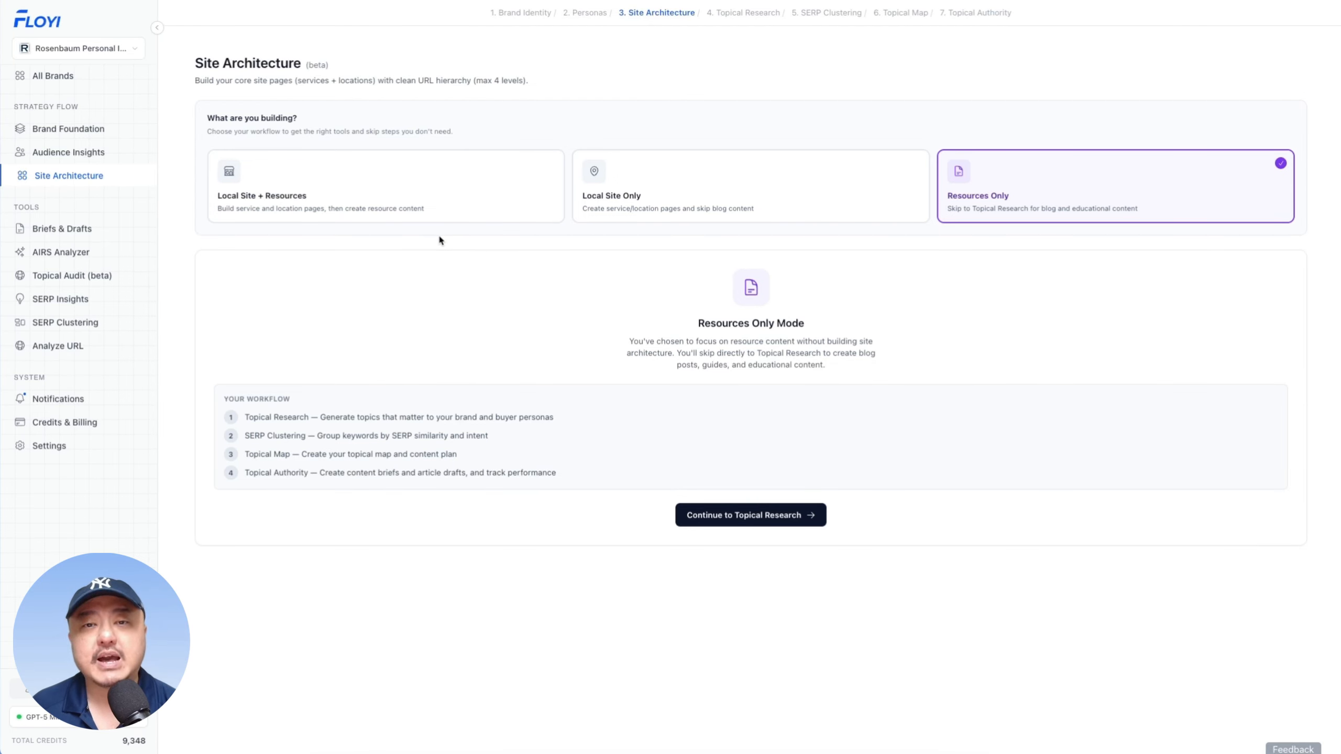
pyautogui.click(441, 191)
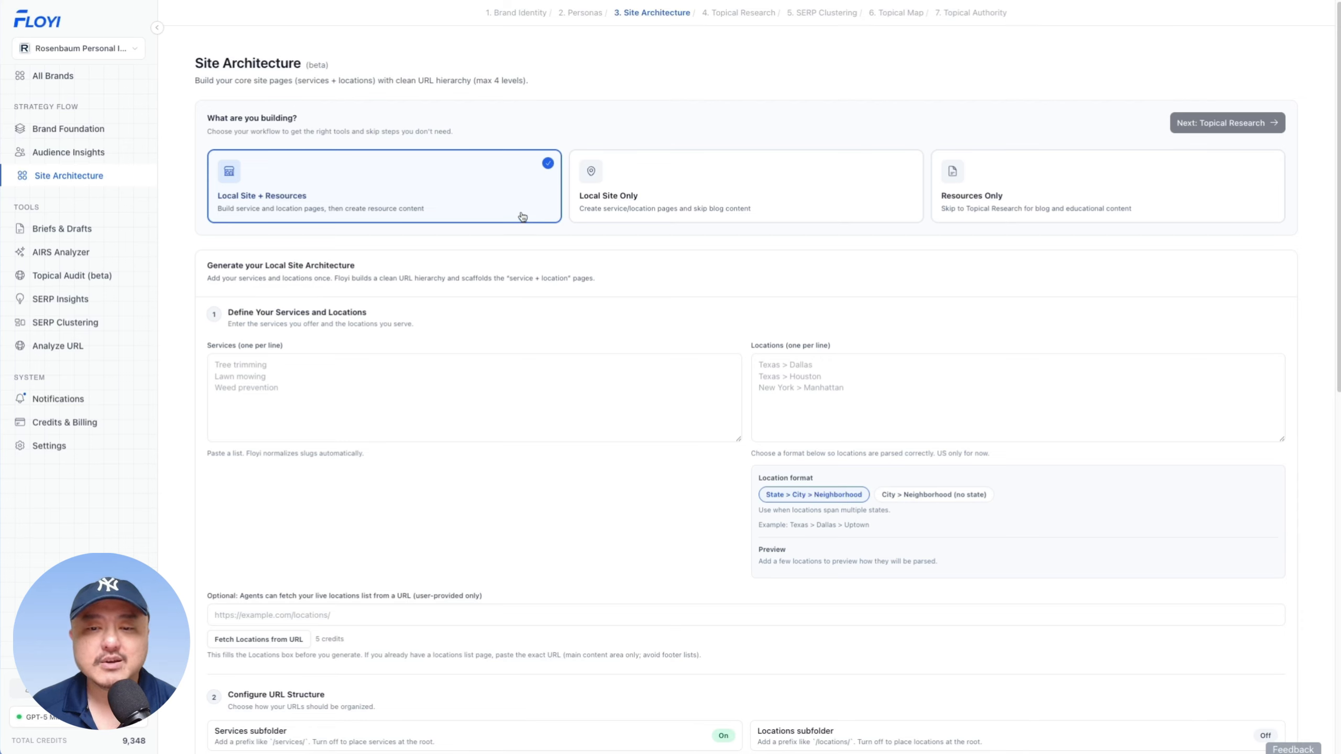
pyautogui.click(675, 197)
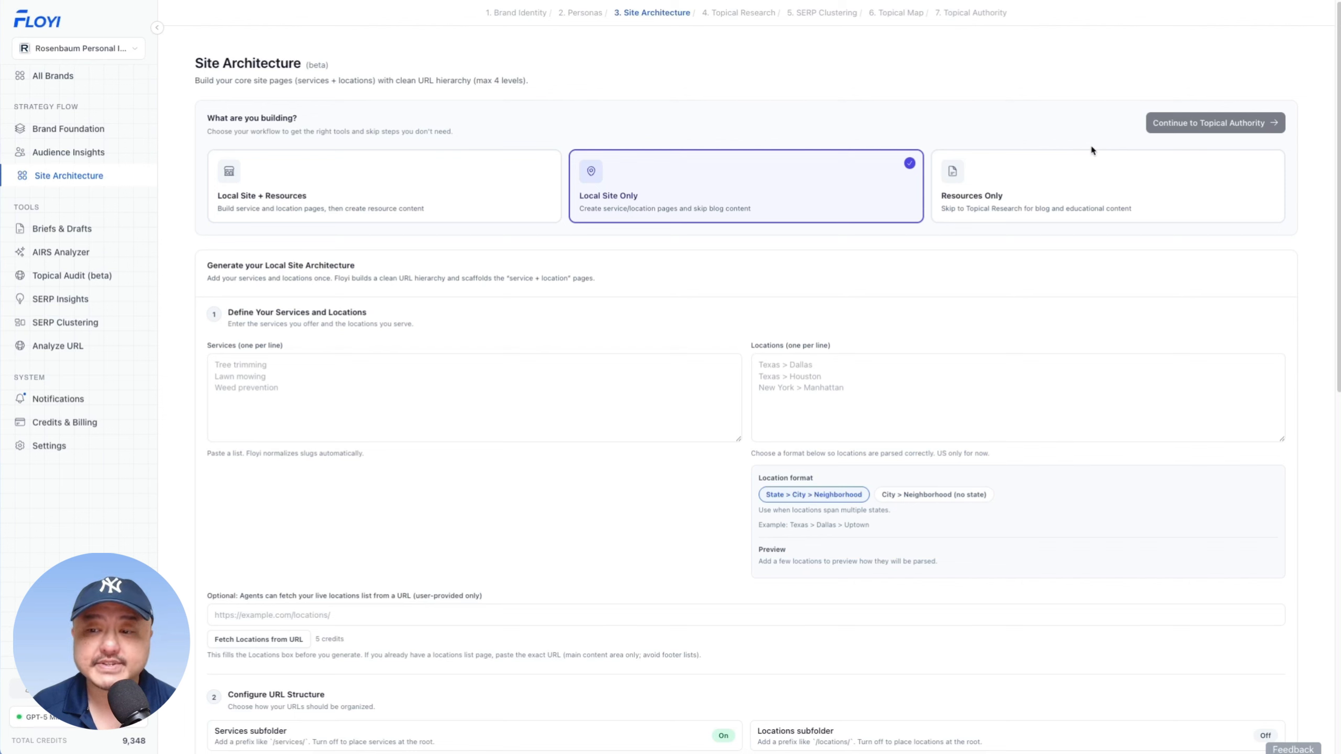
pyautogui.click(502, 221)
pyautogui.click(667, 195)
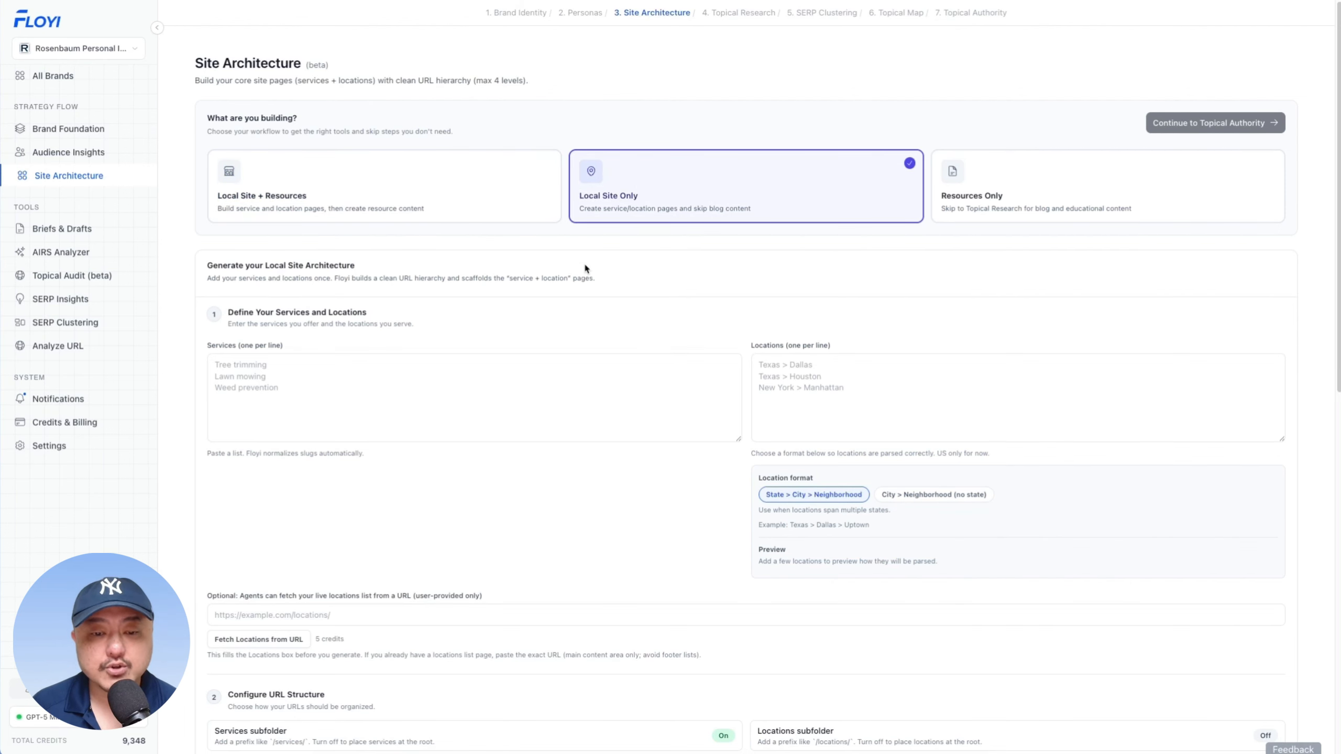
# - Fill in the services: personal injury, construction accidents, motorcycle accidents, slip and fall, truck accidents, car accidents, medical malpractice, wrongful death, workplace accidents
pyautogui.scroll(-1, 584, 267)
pyautogui.scroll(-3, 583, 269)
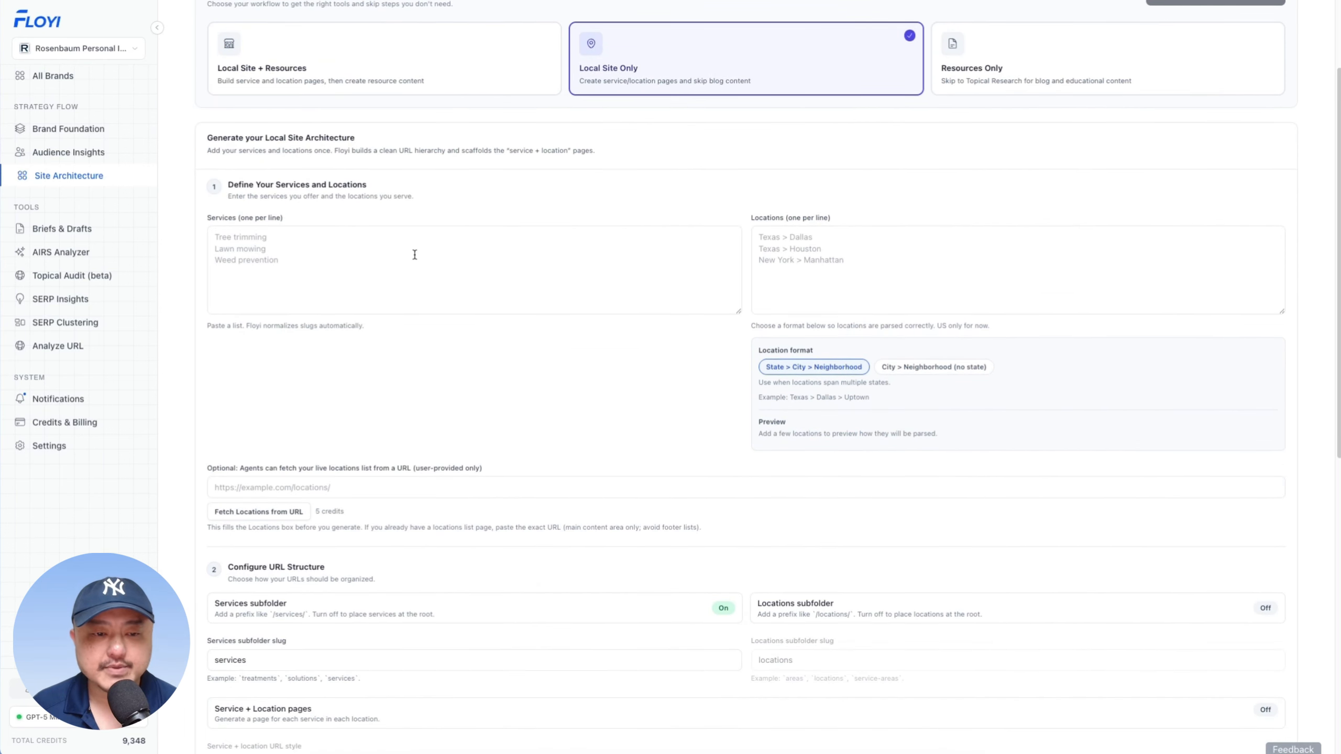
pyautogui.click(414, 255)
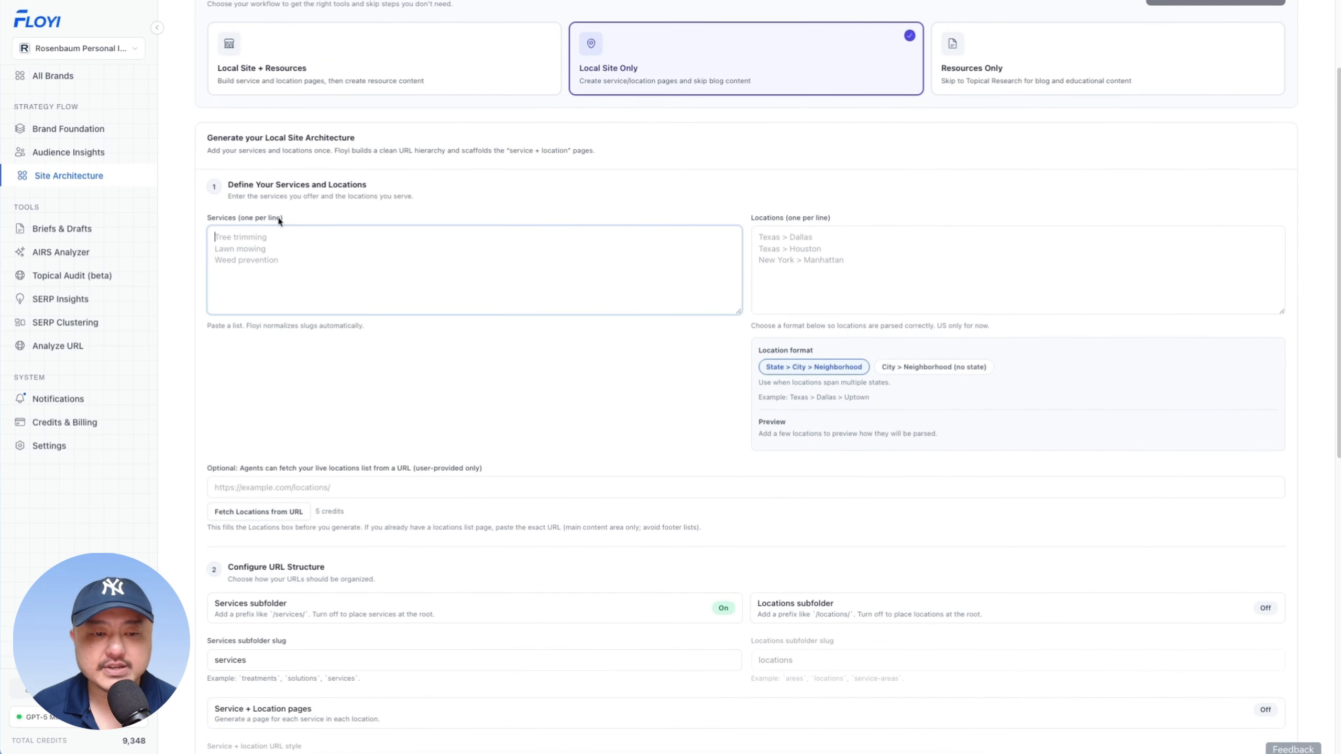
pyautogui.click(898, 254)
pyautogui.click(587, 269)
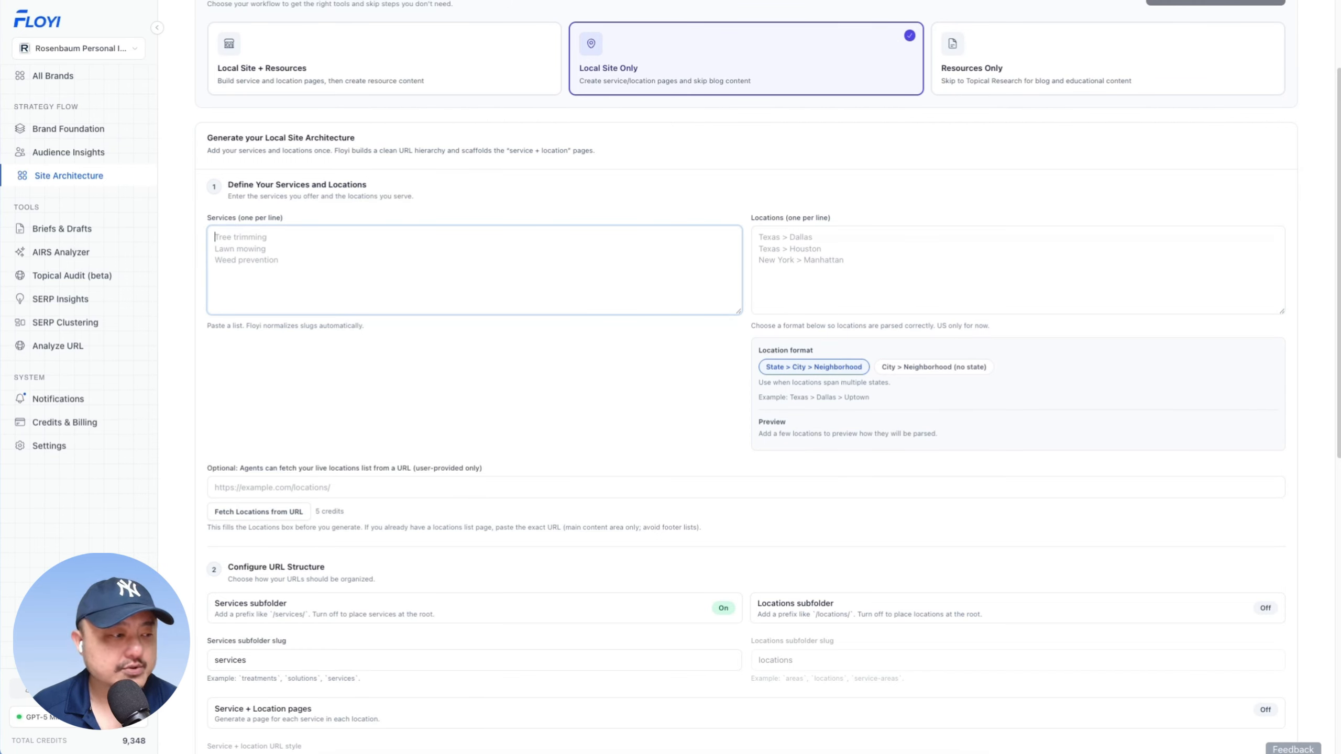
pyautogui.press('super+Tab')
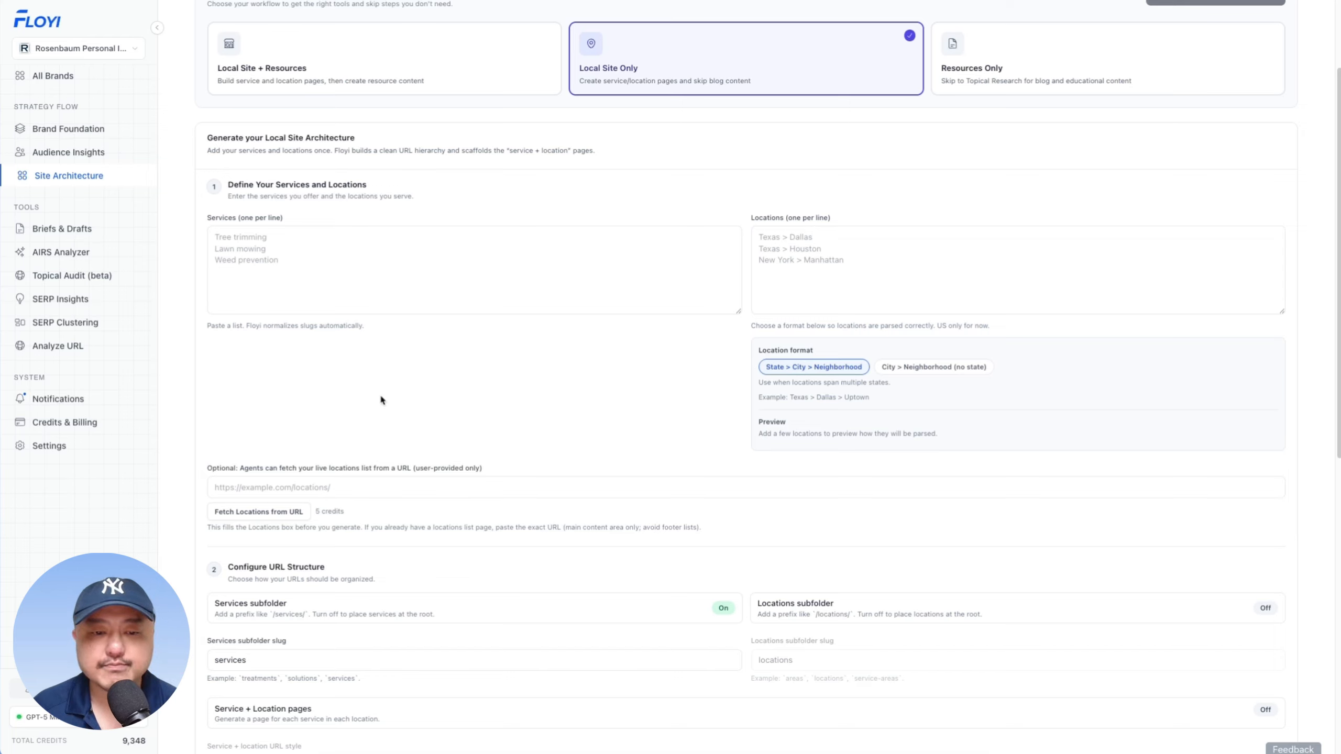
pyautogui.click(393, 249)
pyautogui.press('super+v')
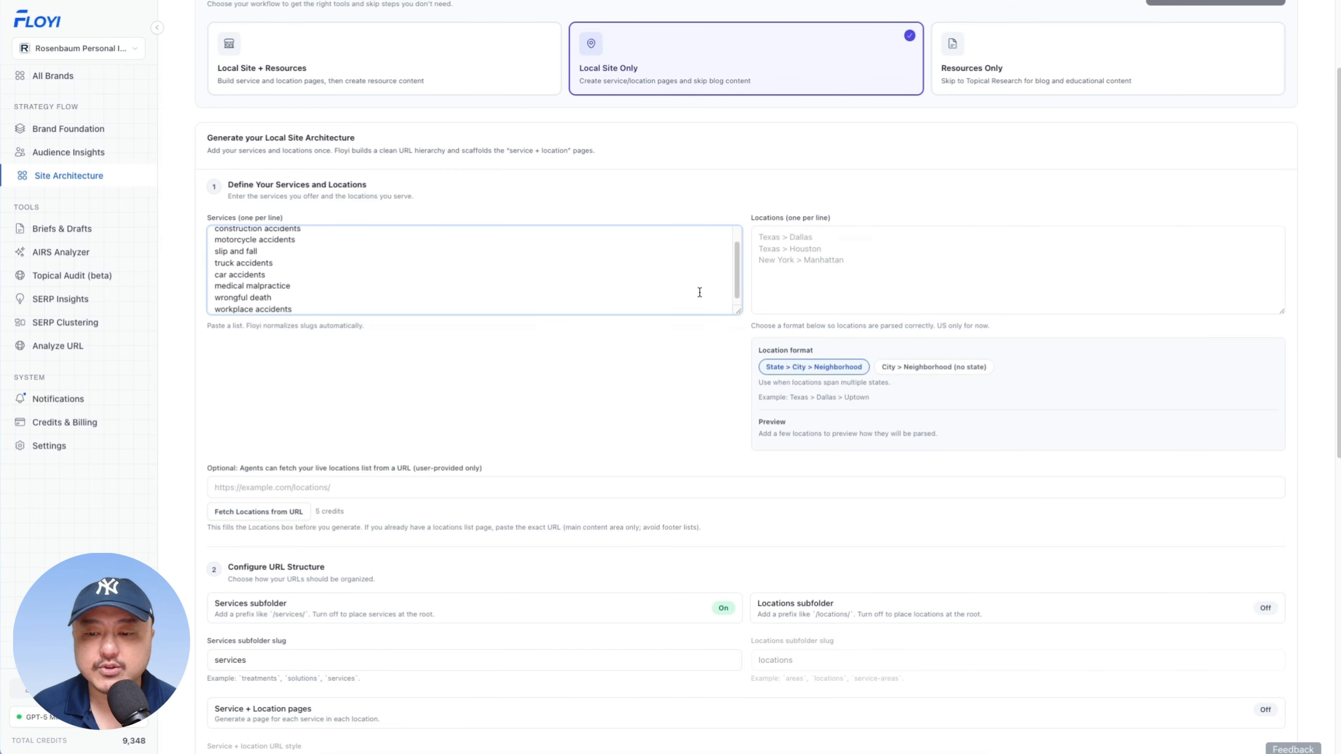
pyautogui.scroll(2, 511, 287)
pyautogui.moveTo(737, 309); pyautogui.dragTo(737, 353)
# - Enter the locations new york city, bronx, brooklyn, queens, staten island and long island, one per line
pyautogui.press('Tab')
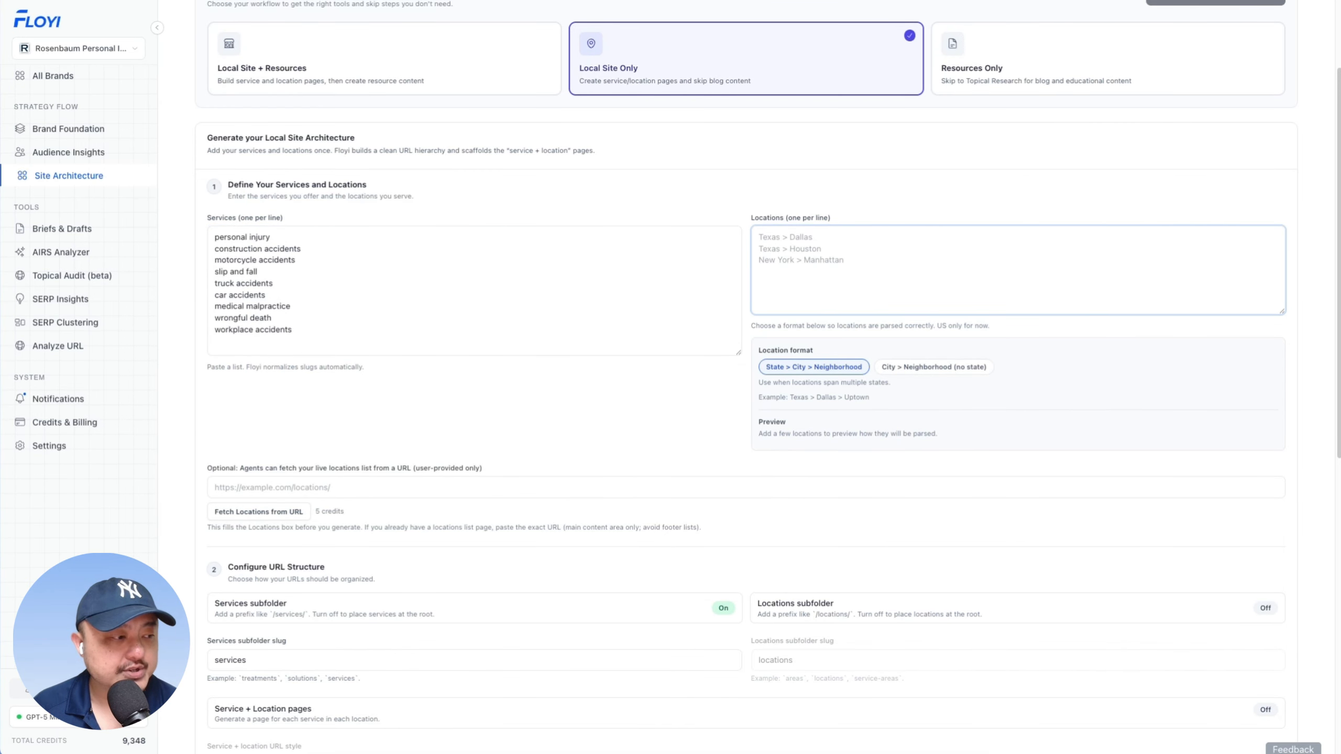
pyautogui.press('super+Tab')
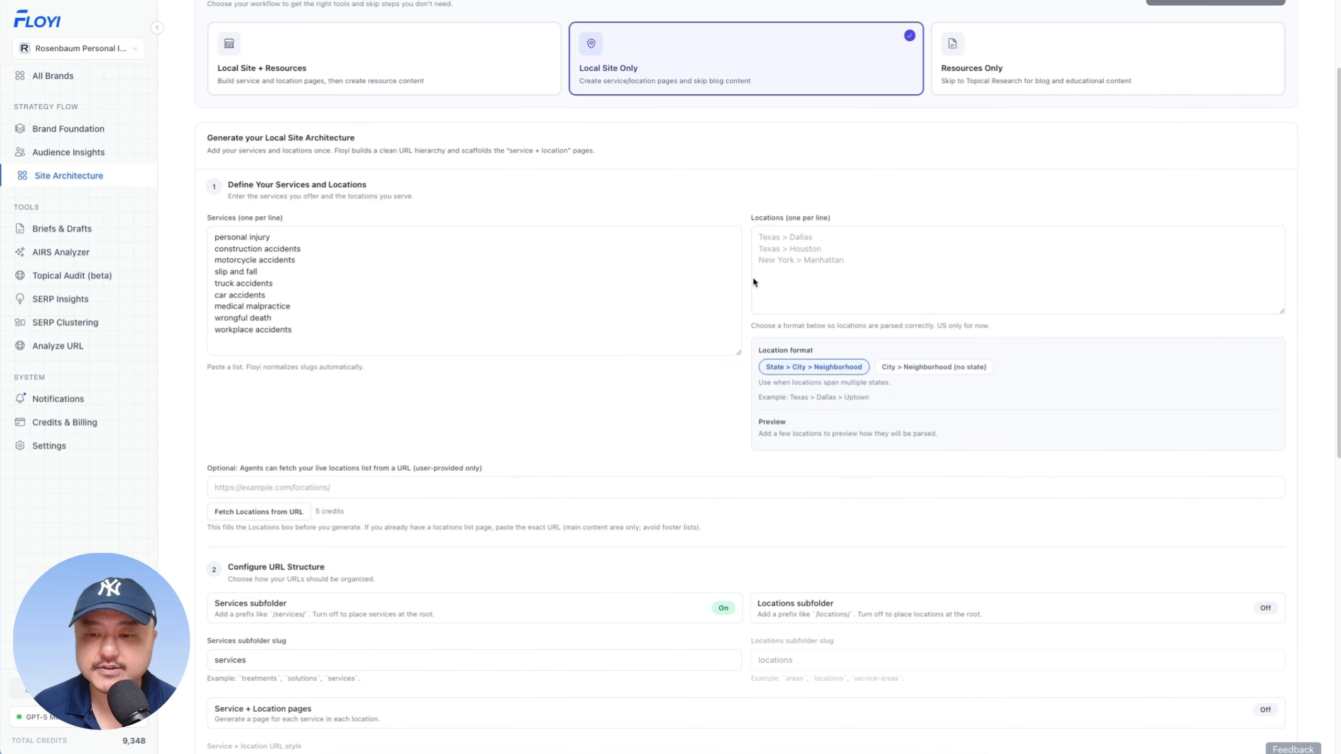
pyautogui.click(920, 272)
pyautogui.write('new york city bronx brooklyn queens staten island long island')
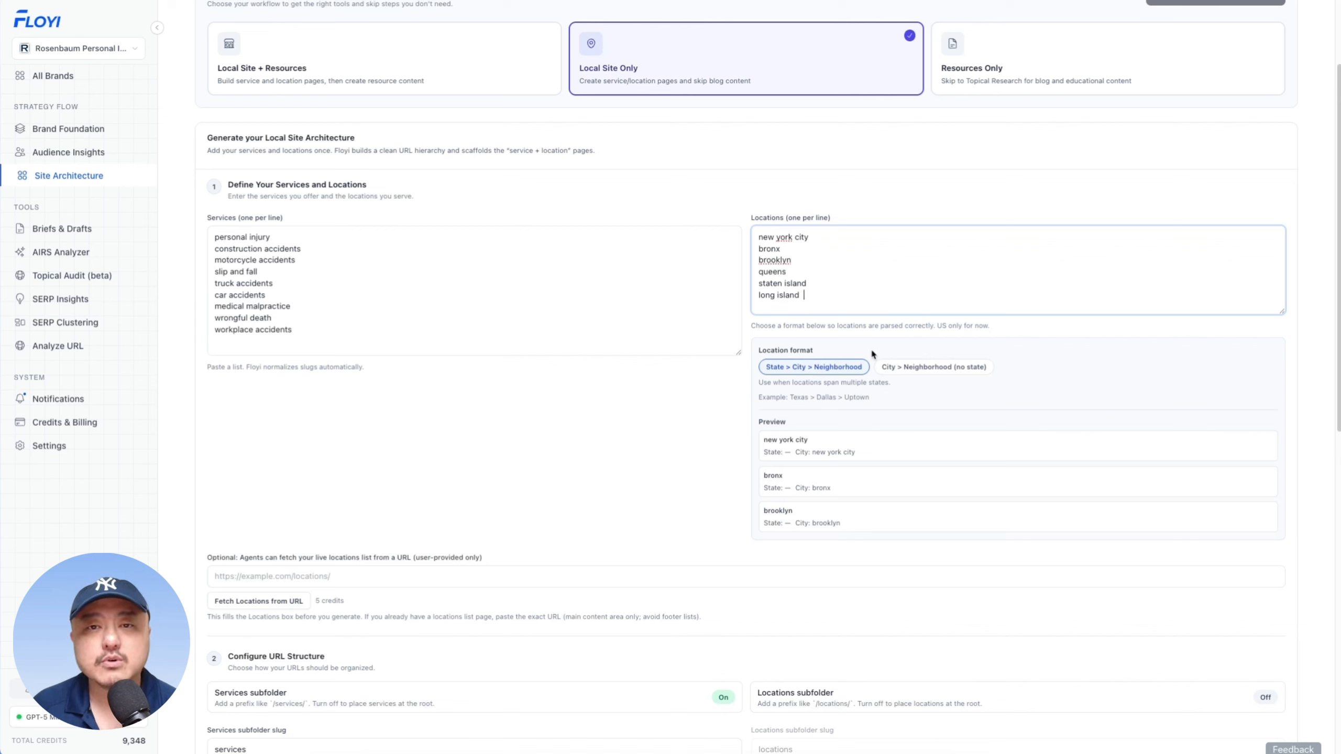
# - Try the State > City > Neighborhood location format by prefixing new york city with "new york >", and remove the prefix again
pyautogui.click(897, 367)
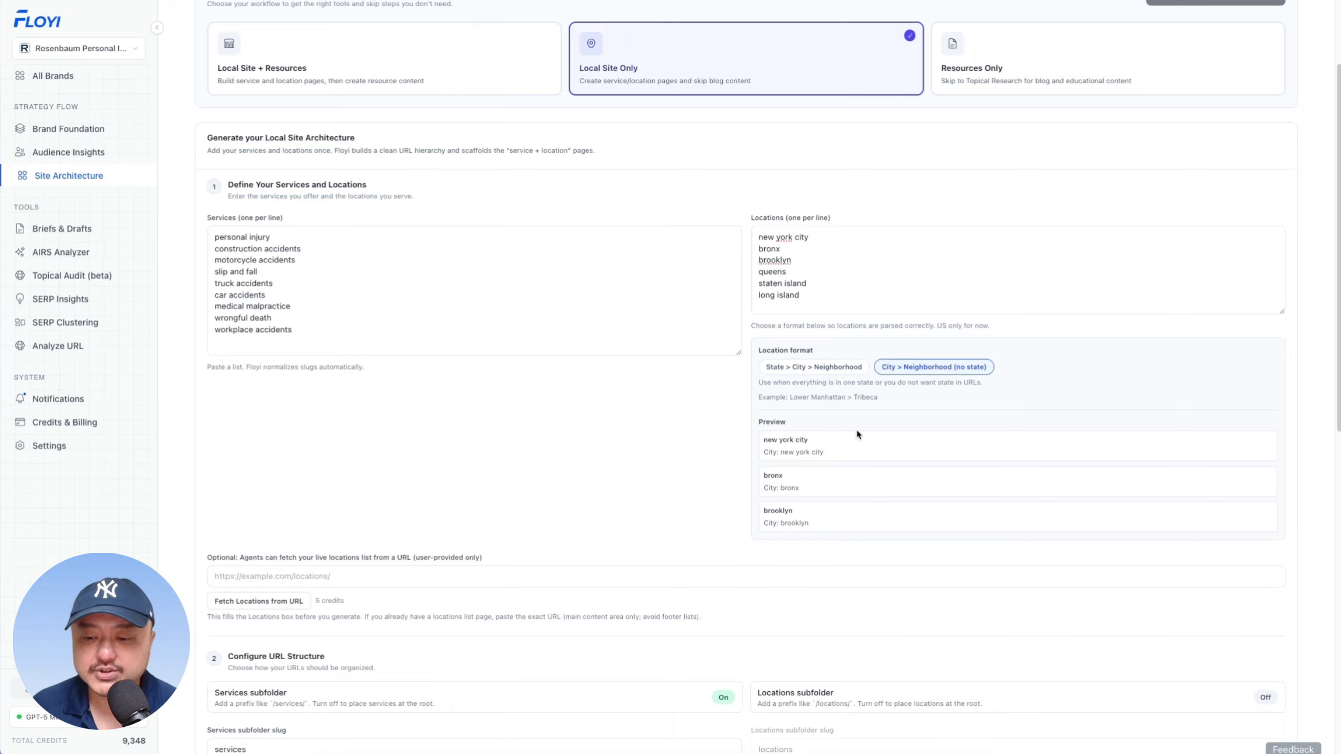
pyautogui.moveTo(789, 399); pyautogui.dragTo(866, 399)
pyautogui.click(839, 369)
pyautogui.click(760, 232)
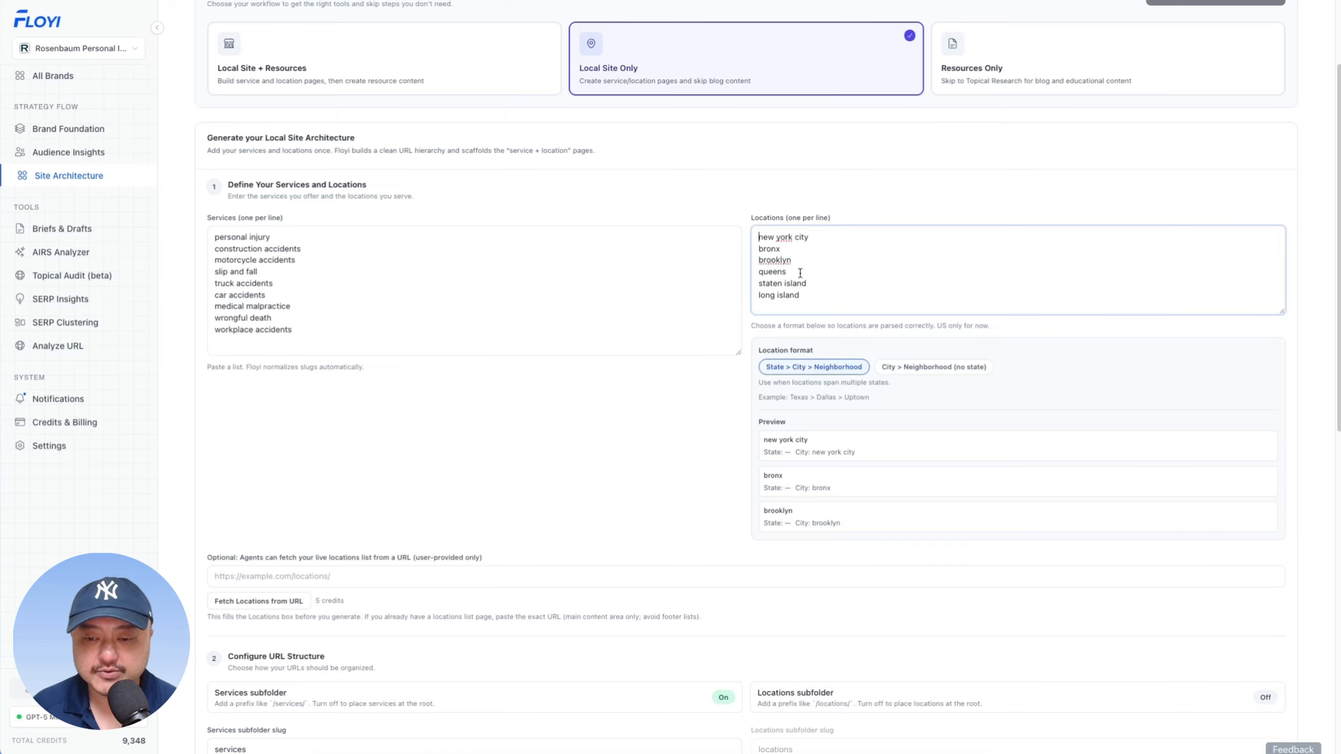
pyautogui.write('new york >')
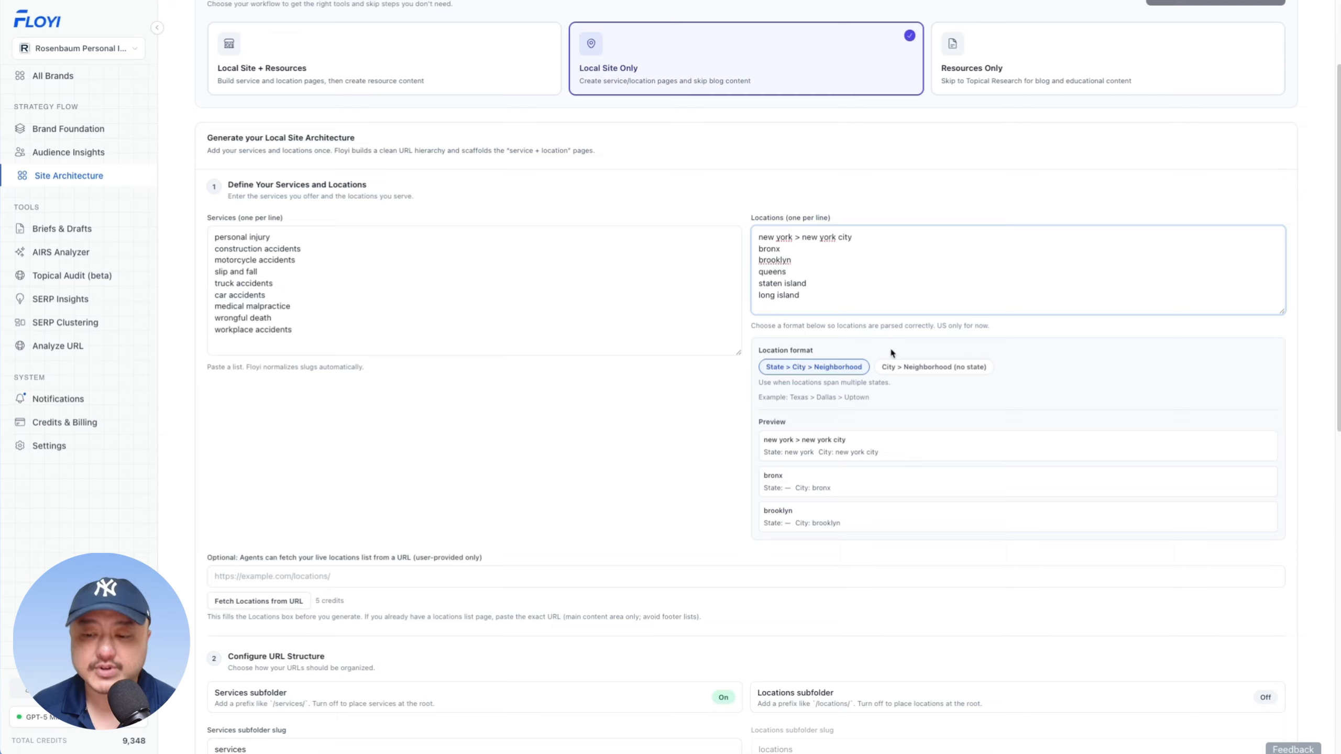
pyautogui.moveTo(802, 236); pyautogui.dragTo(741, 229)
pyautogui.press('BackSpace')
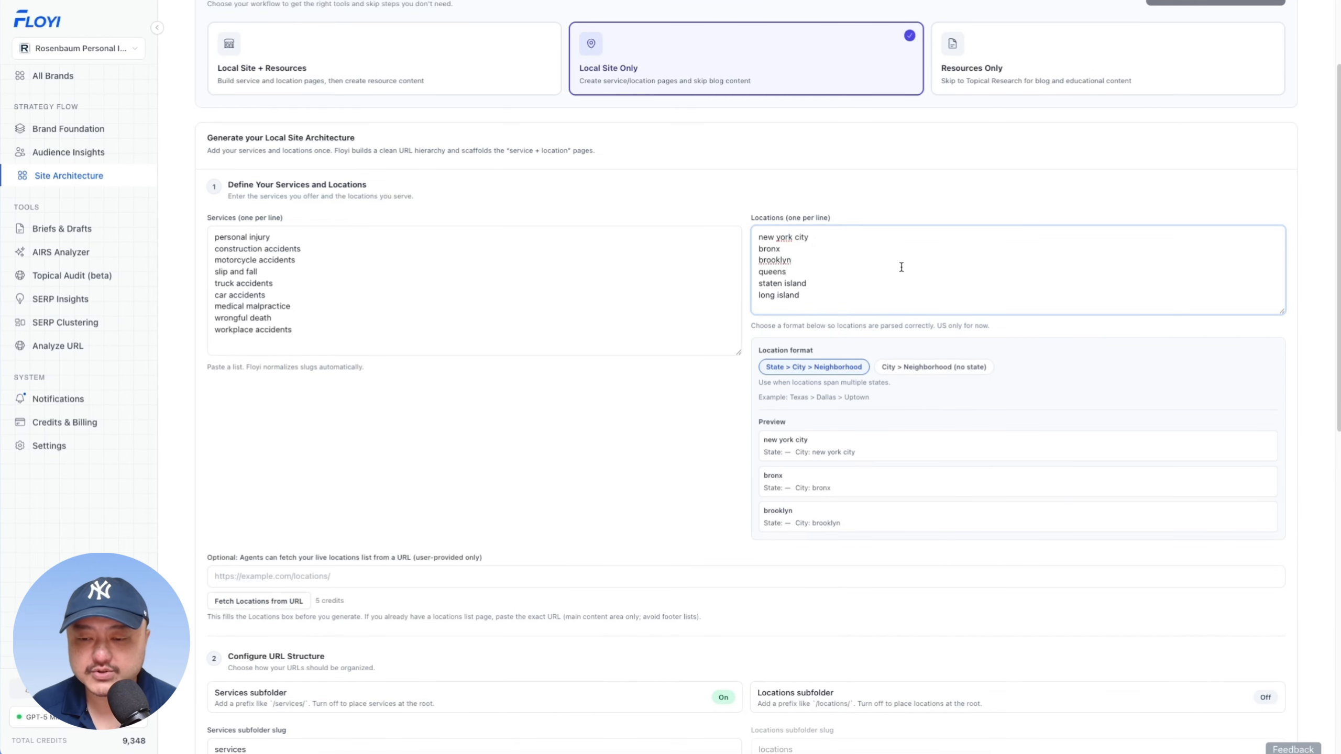
# - Set the location format to City > Neighborhood (no state) and extend the first location to "new york city > soho"
pyautogui.click(894, 361)
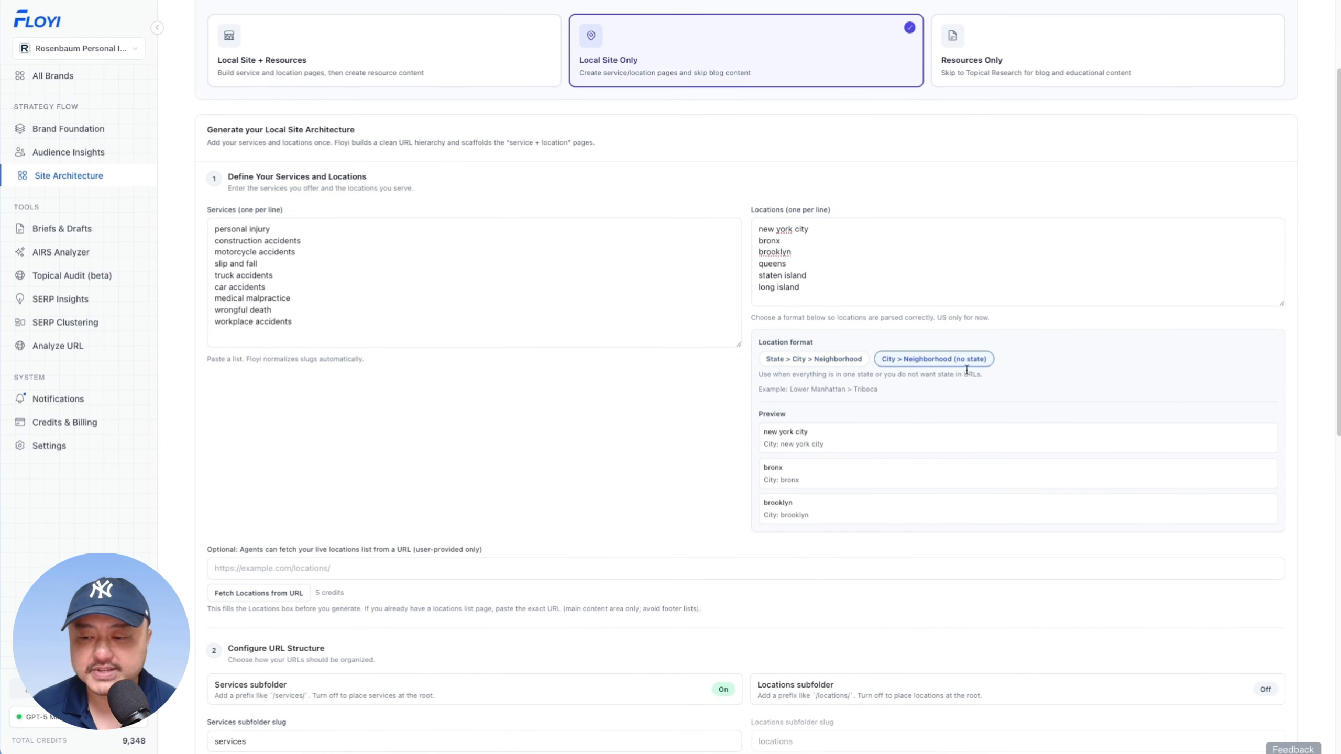
pyautogui.click(891, 239)
pyautogui.click(833, 228)
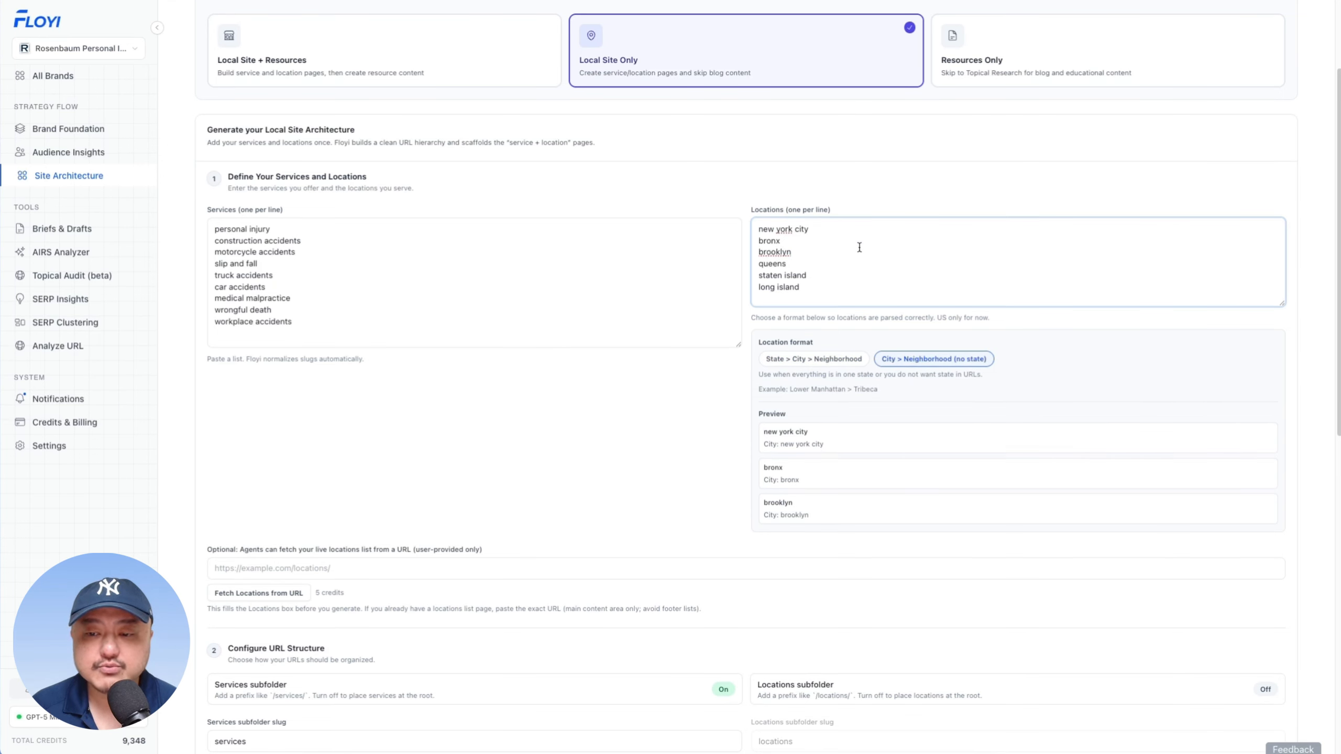
pyautogui.write('> ')
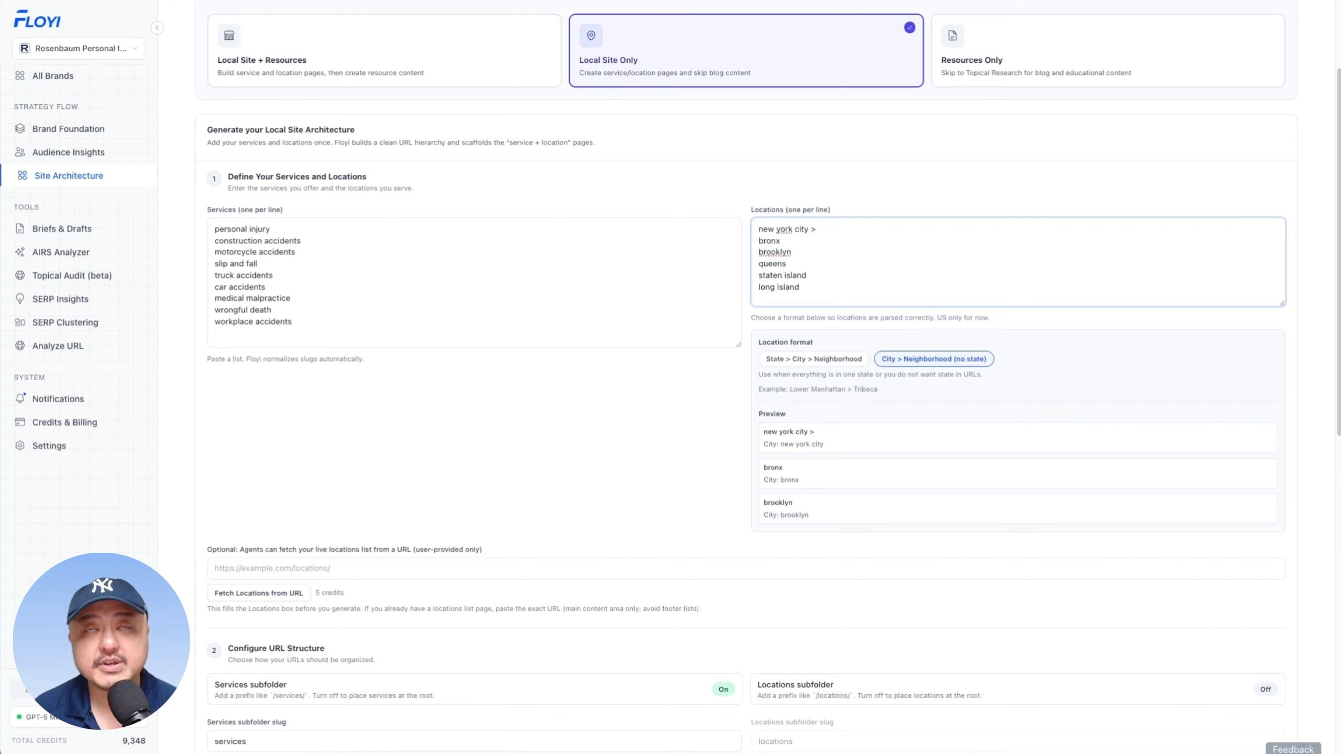
pyautogui.write('soho')
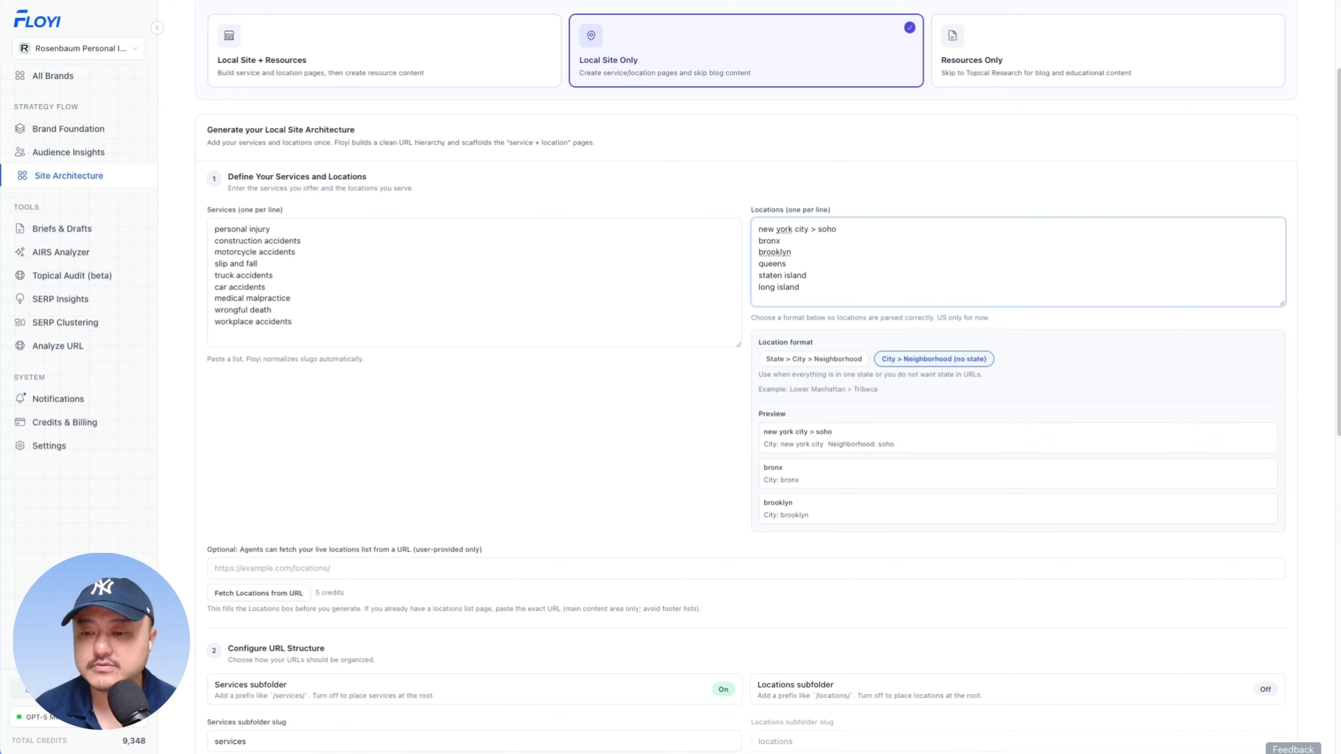
# - Add the location "new york city > west village" on a new line below the soho entry
pyautogui.press('Return')
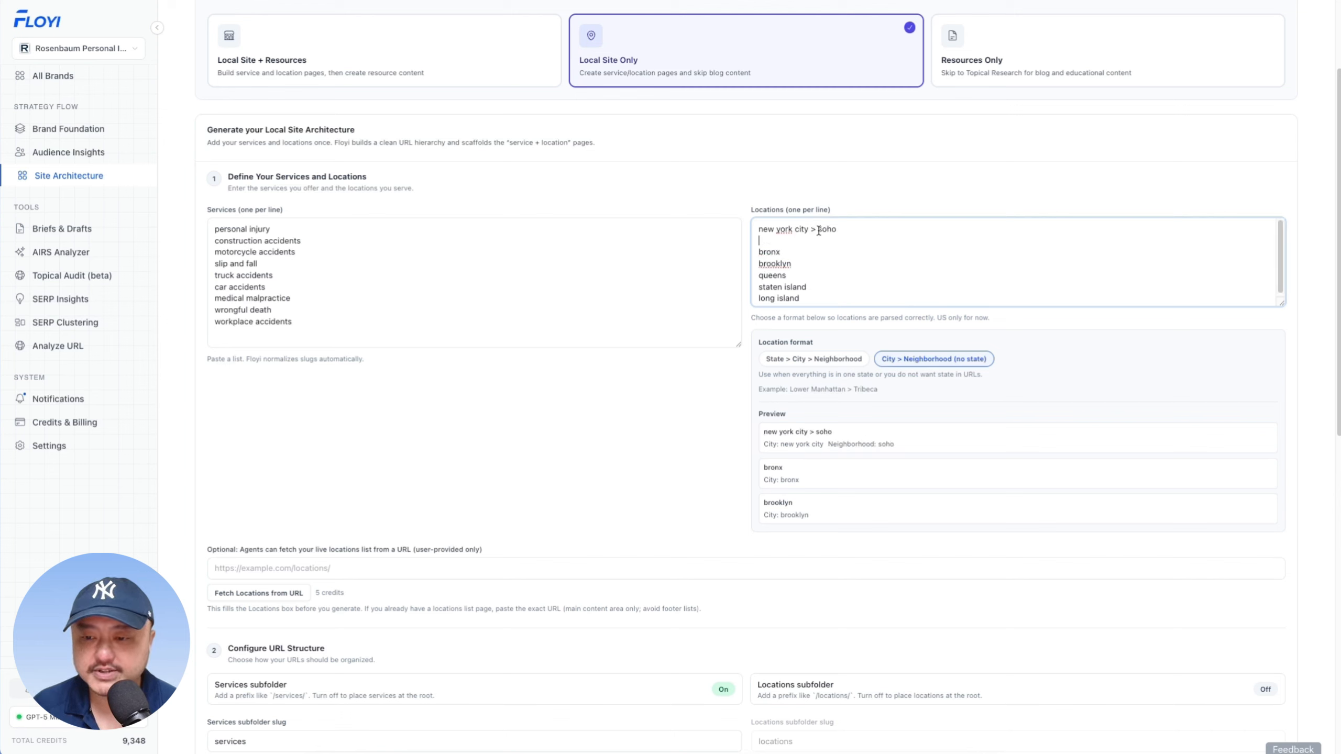
pyautogui.moveTo(818, 231); pyautogui.dragTo(723, 229)
pyautogui.hotkey('ctrl', 'c')
pyautogui.click(751, 241)
pyautogui.hotkey('ctrl', 'v')
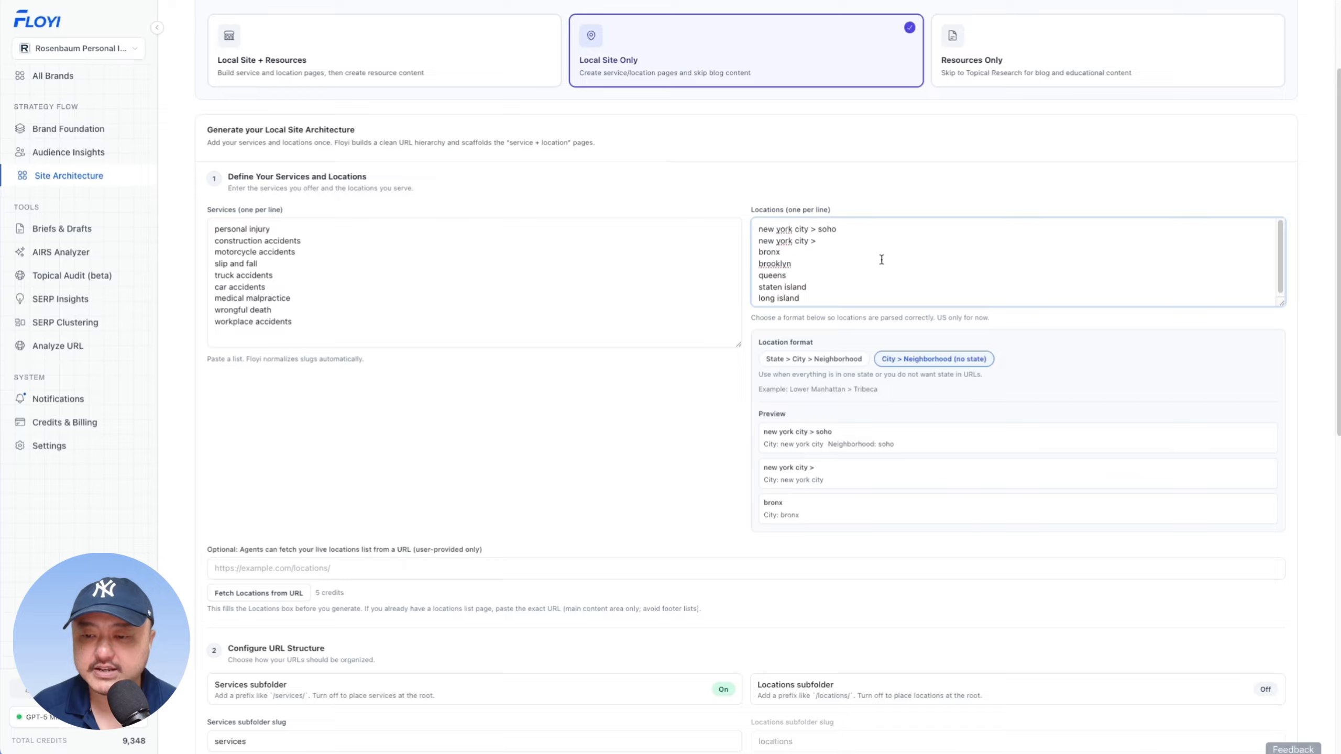
pyautogui.write('west ')
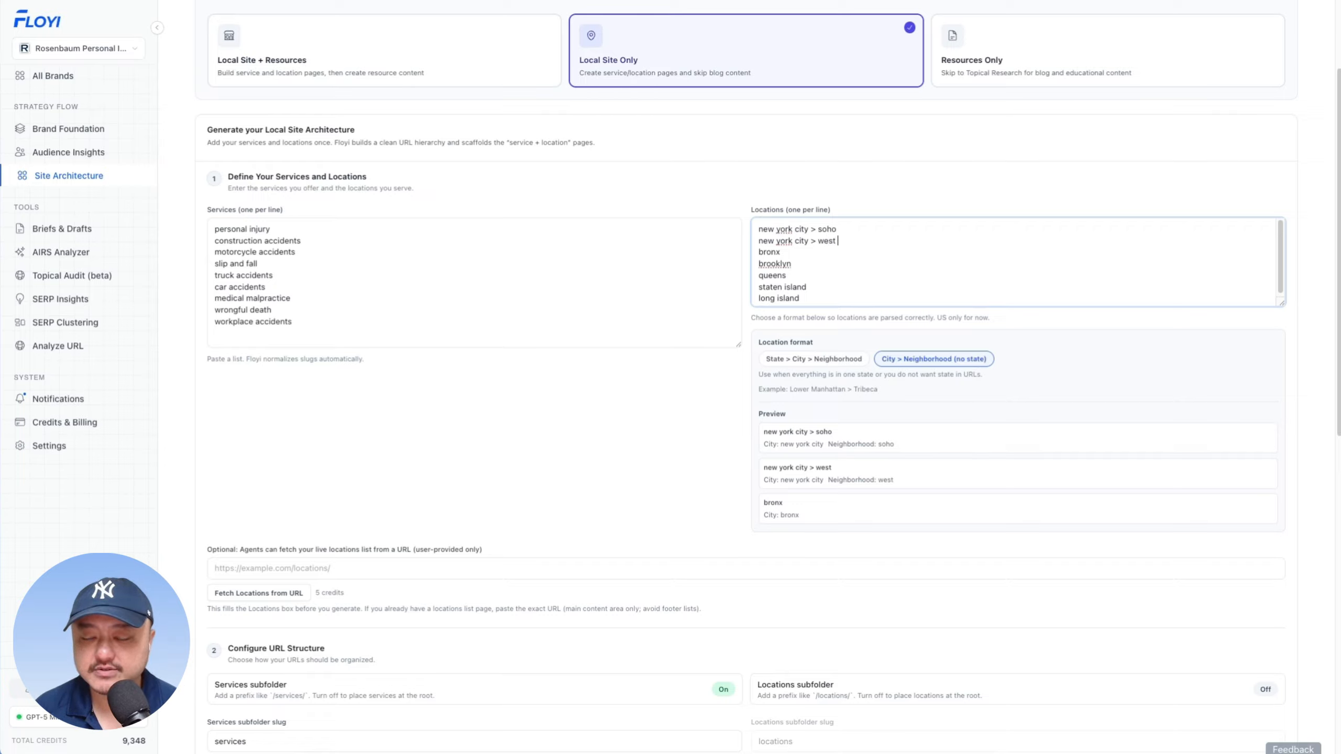
pyautogui.write('village')
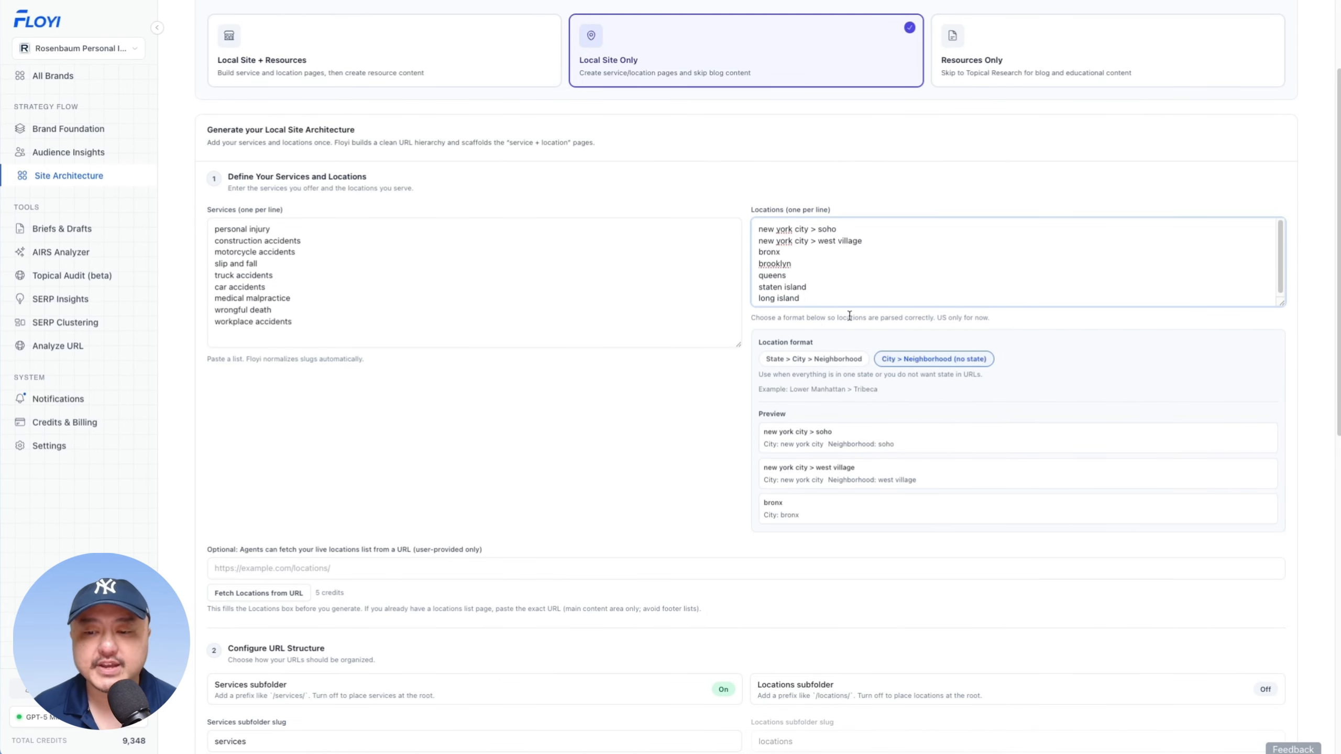
# - Review the optional locations URL field, the entered locations, and the services and locations subfolder options in the URL structure settings
pyautogui.click(295, 558)
pyautogui.scroll(-1, 356, 536)
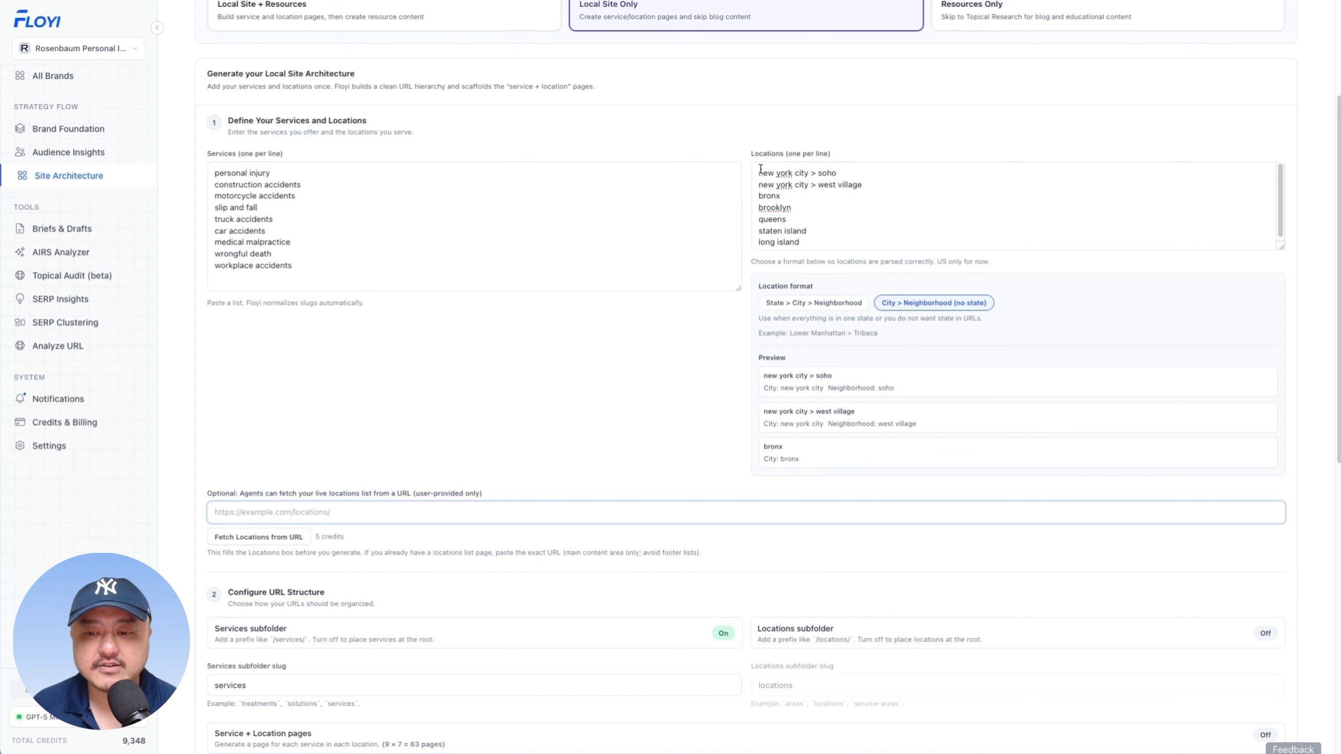
pyautogui.moveTo(760, 168); pyautogui.dragTo(826, 249)
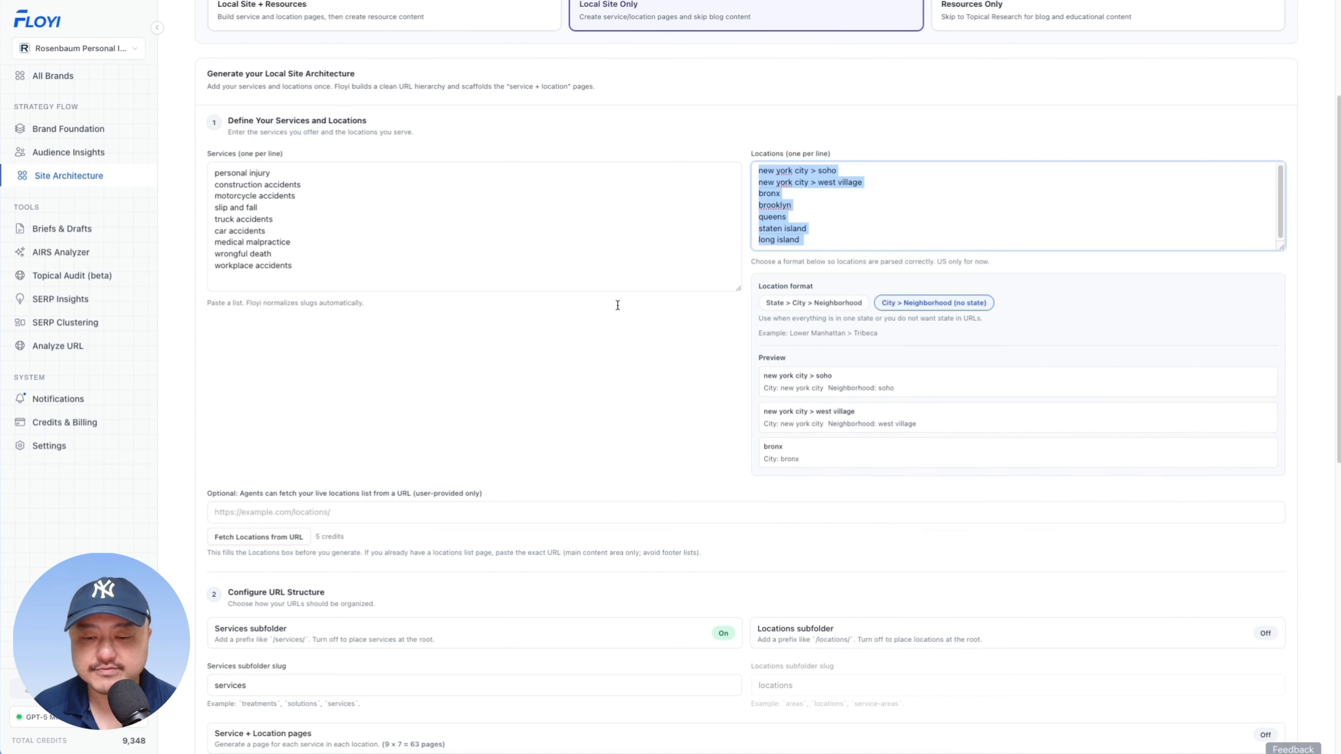
pyautogui.scroll(-5, 617, 305)
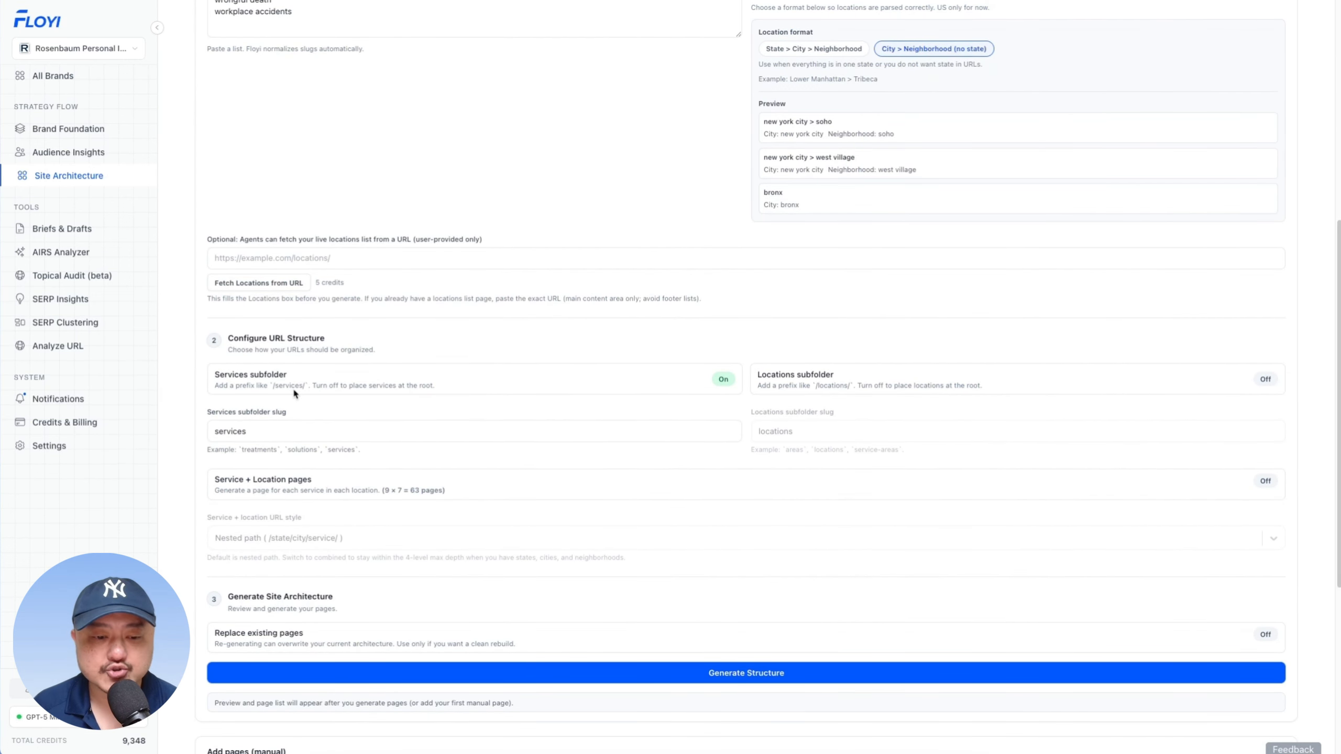
pyautogui.scroll(-1, 563, 370)
pyautogui.tripleClick(246, 308)
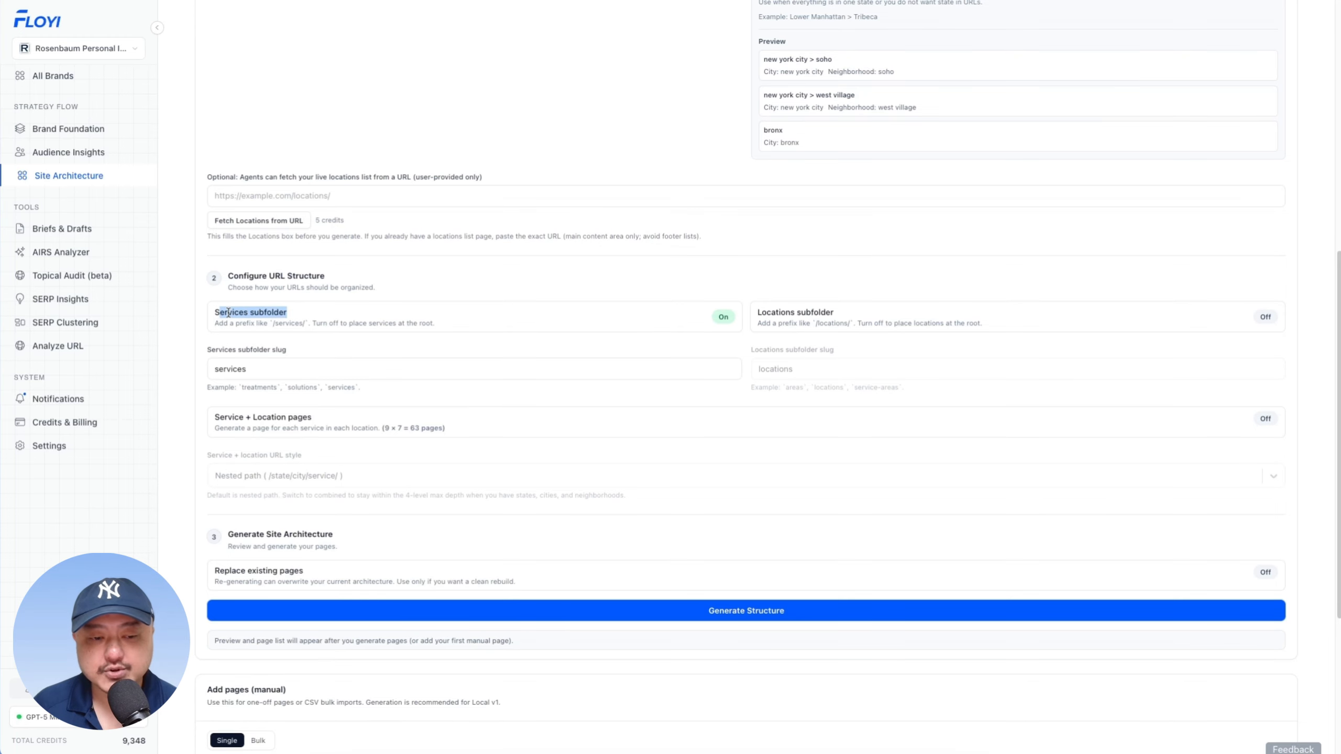
pyautogui.click(228, 312)
pyautogui.moveTo(766, 311); pyautogui.dragTo(827, 311)
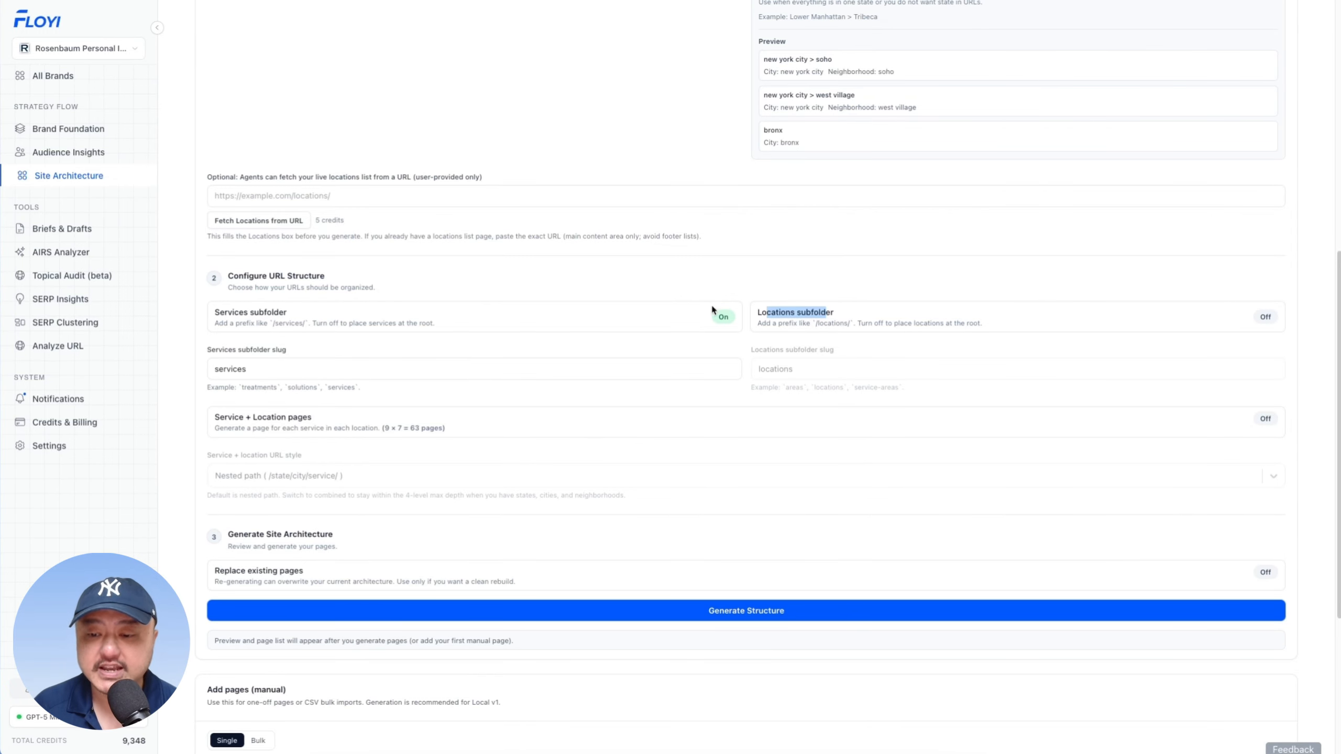
# - Try the services subfolder slug "/services/personal-injury", and shorten it to "/personal-injury"
pyautogui.click(718, 369)
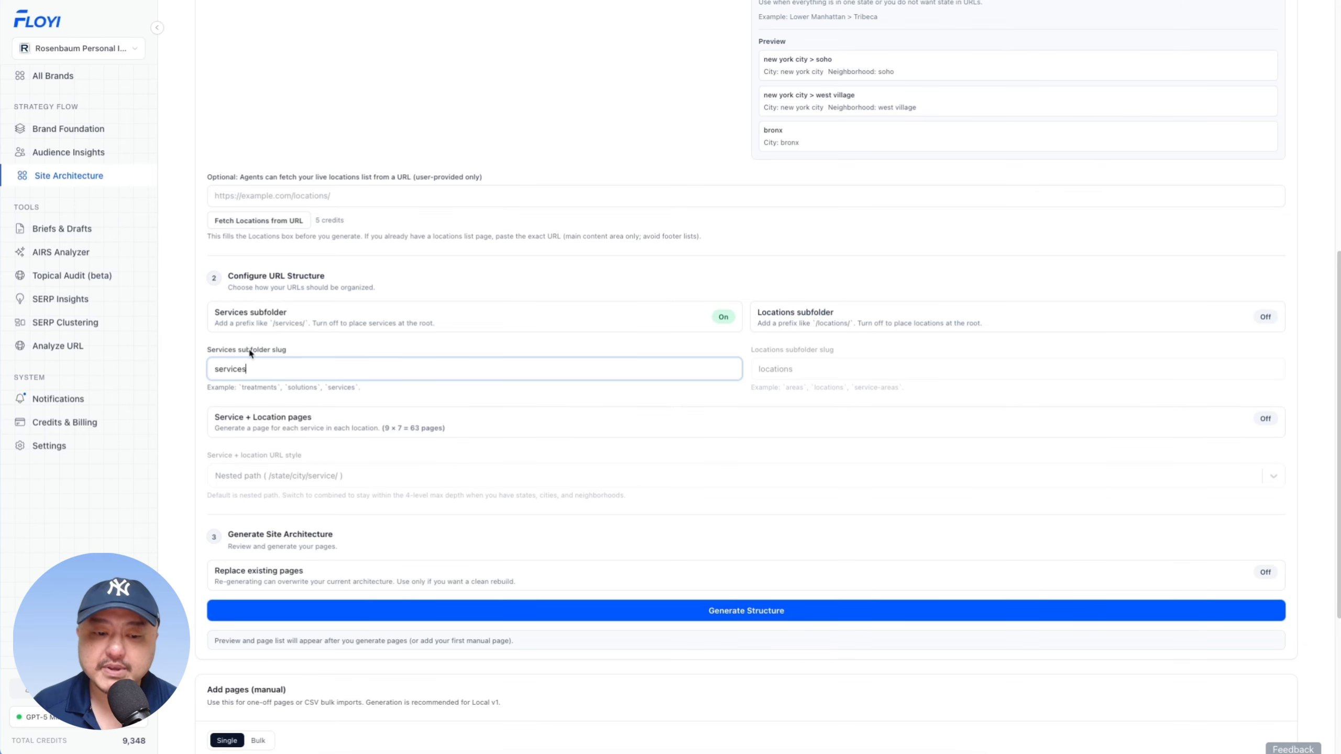
pyautogui.press('Home')
pyautogui.write('/')
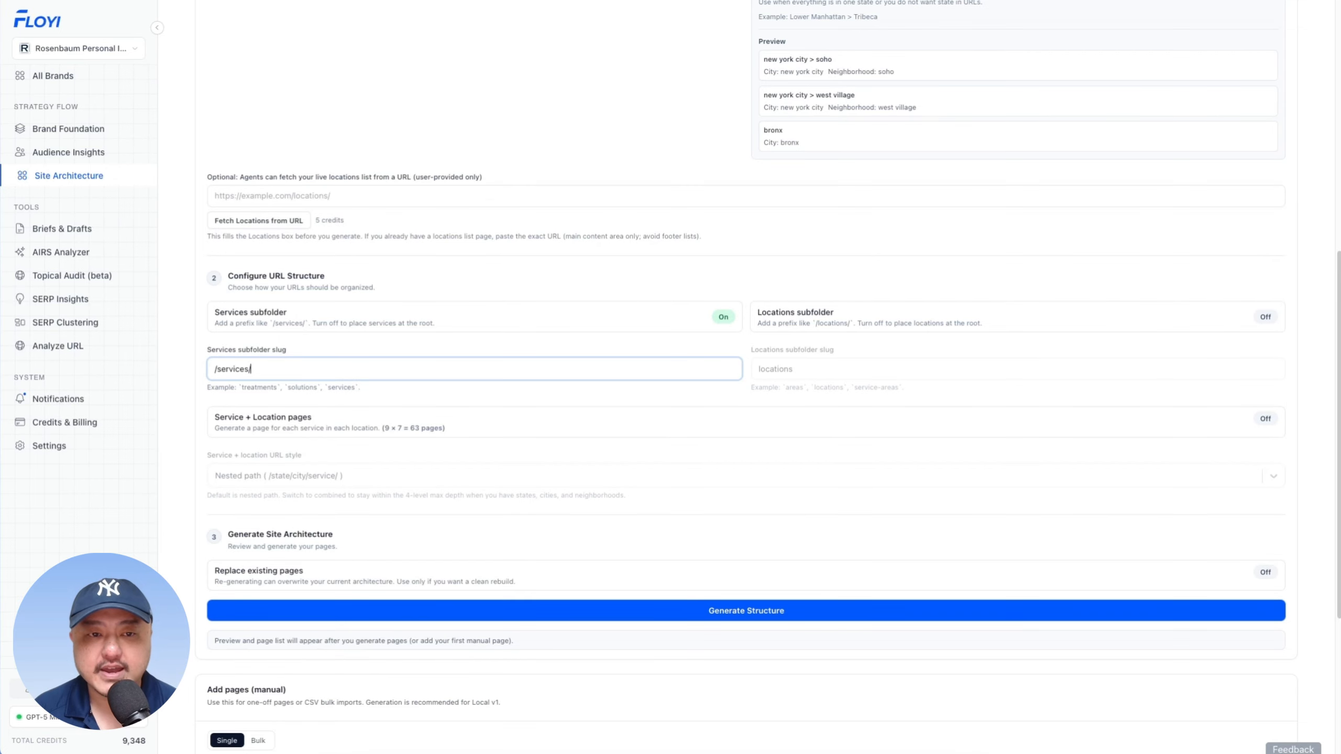
pyautogui.write('personal-i')
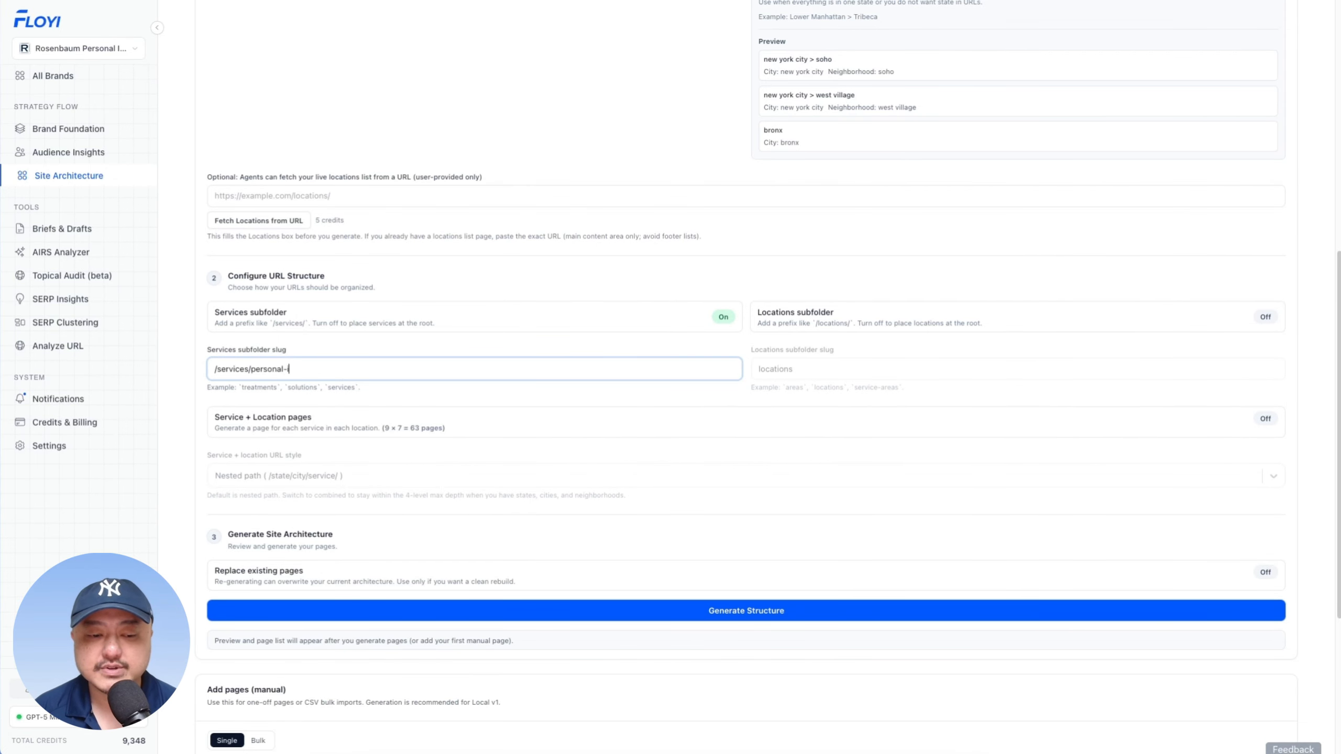
pyautogui.write('njury')
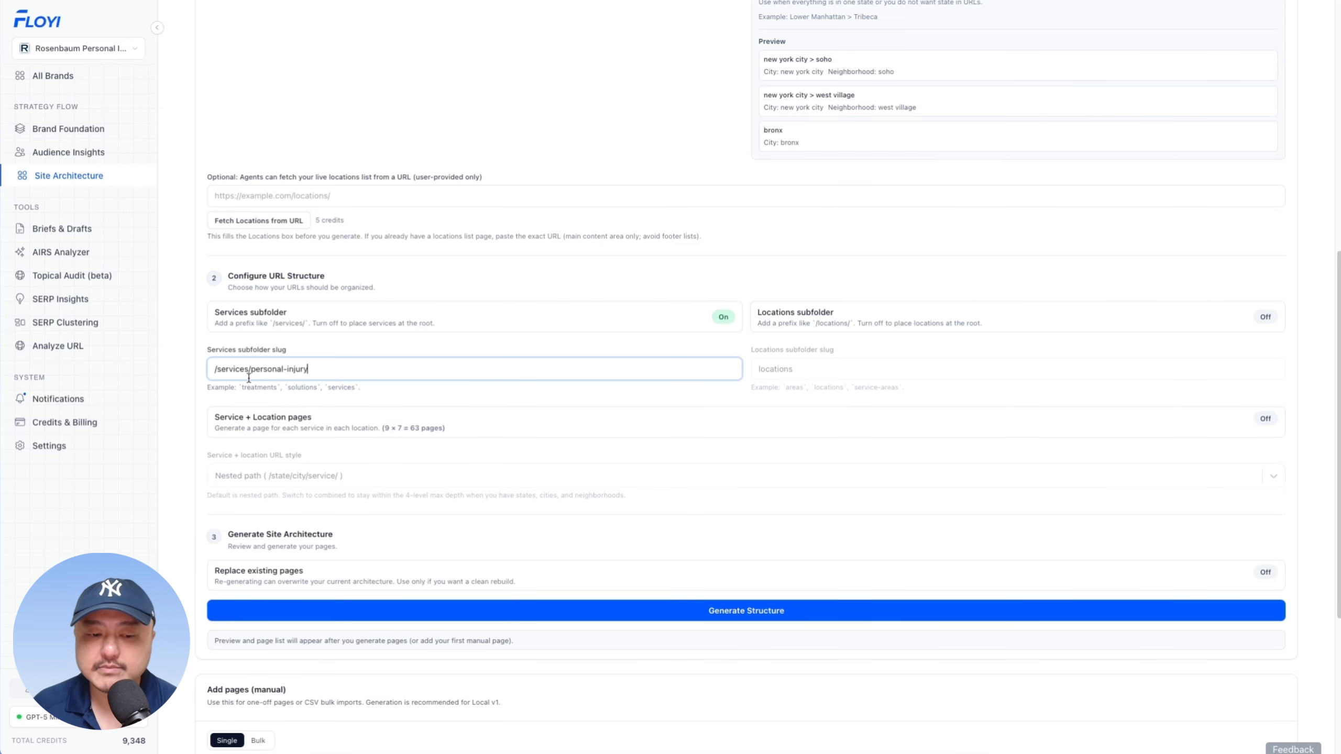
pyautogui.moveTo(252, 365); pyautogui.dragTo(162, 363)
pyautogui.press('BackSpace')
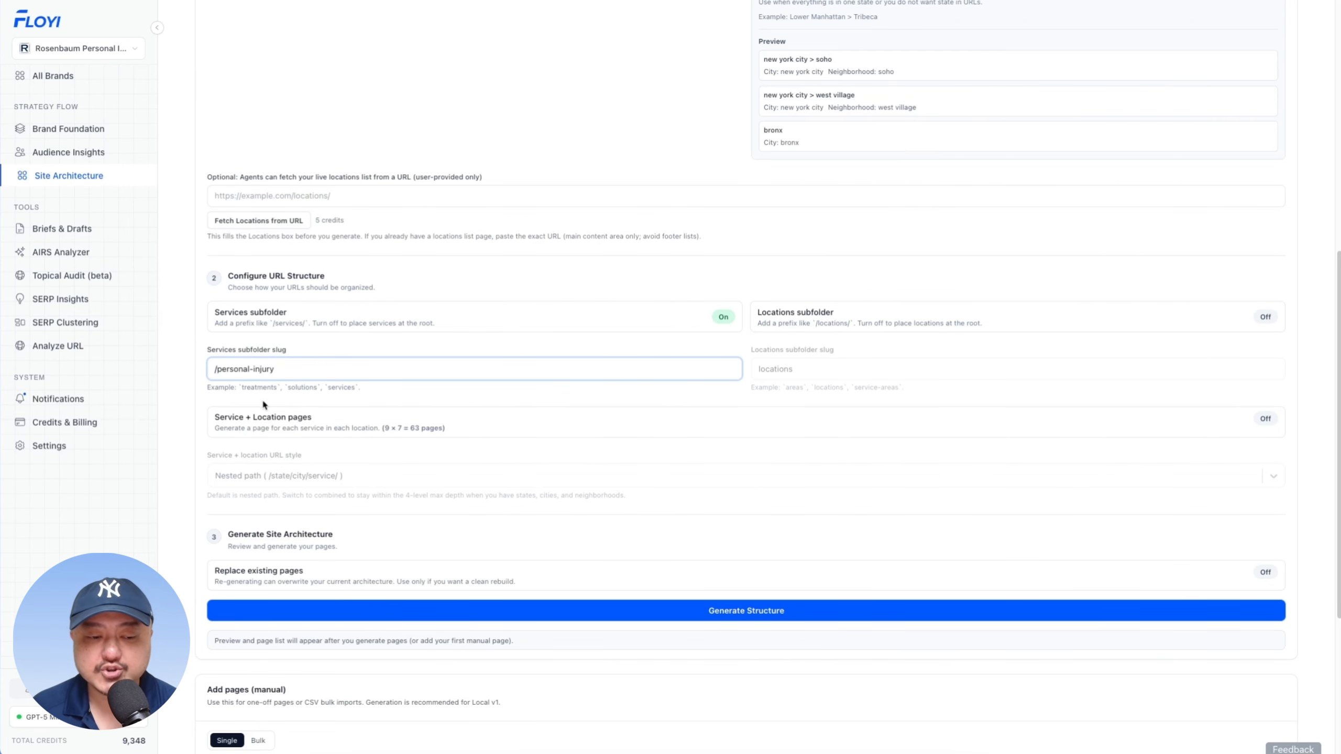
# - Try clearing the slug and turning the Services subfolder off, and turn it back on with the slug "services"
pyautogui.hotkey('ctrl', 'shift', 'Left')
pyautogui.hotkey('ctrl', 'shift', 'Left')
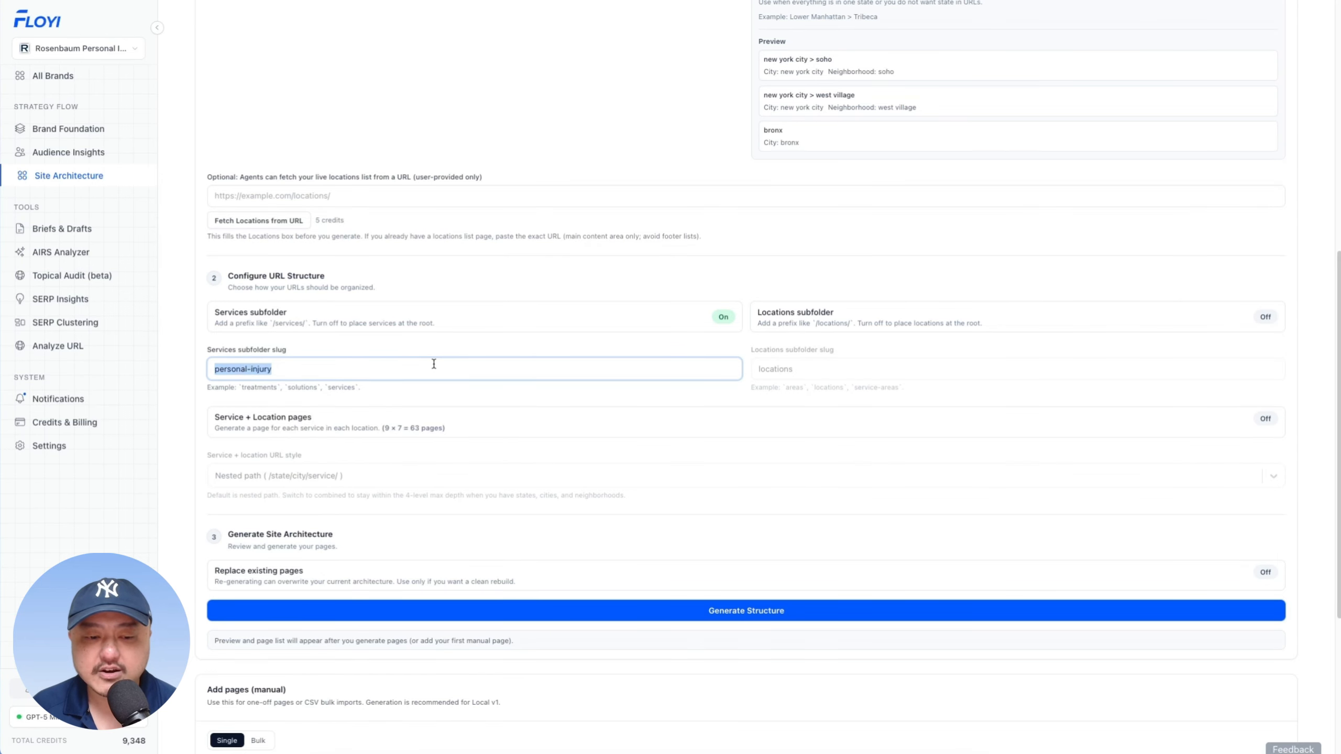
pyautogui.press('BackSpace')
pyautogui.click(727, 316)
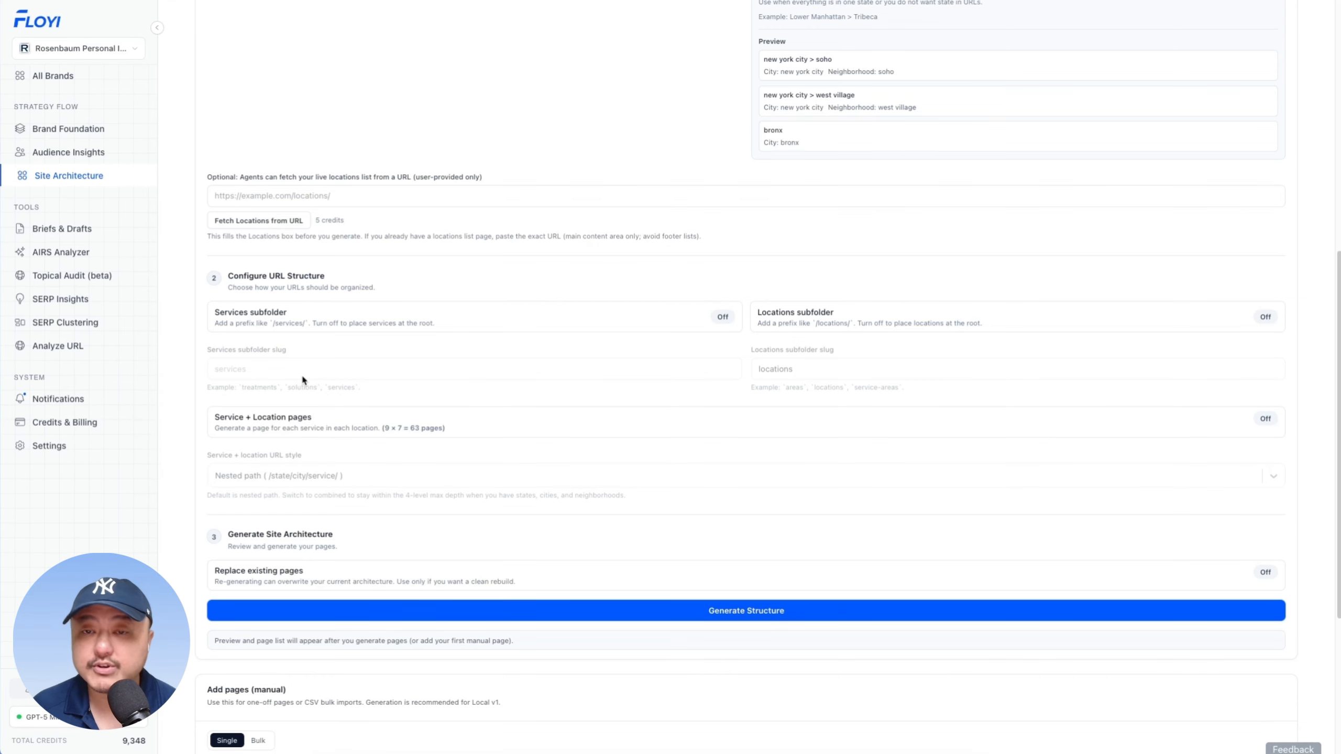
pyautogui.click(723, 322)
pyautogui.click(323, 376)
pyautogui.write('services')
# - Examine the services subfolder slug and the example slugs suggested below it
pyautogui.moveTo(275, 369); pyautogui.dragTo(194, 367)
pyautogui.click(251, 384)
pyautogui.tripleClick(251, 383)
pyautogui.click(214, 384)
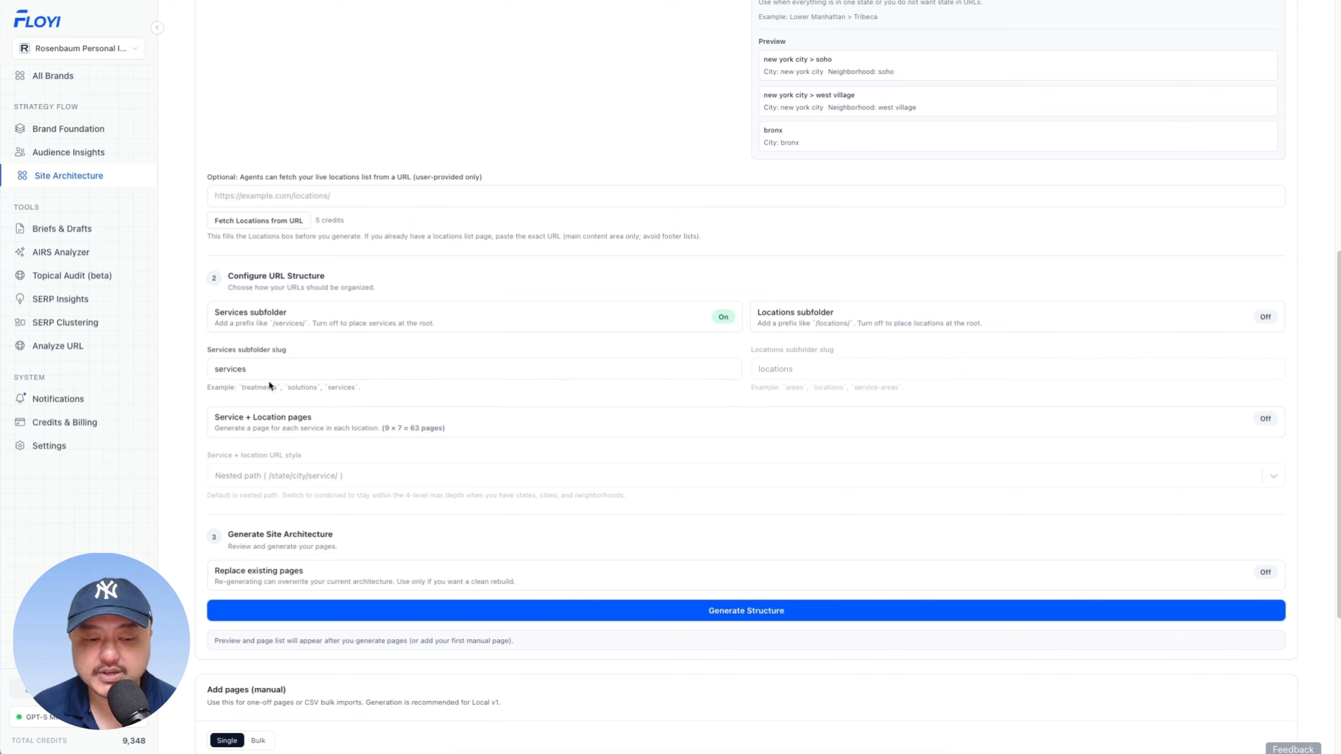
pyautogui.doubleClick(271, 386)
pyautogui.click(306, 384)
pyautogui.doubleClick(303, 386)
pyautogui.doubleClick(348, 387)
# - Try turning on the Locations subfolder, check its example slugs, and turn it off again
pyautogui.click(806, 370)
pyautogui.click(1266, 317)
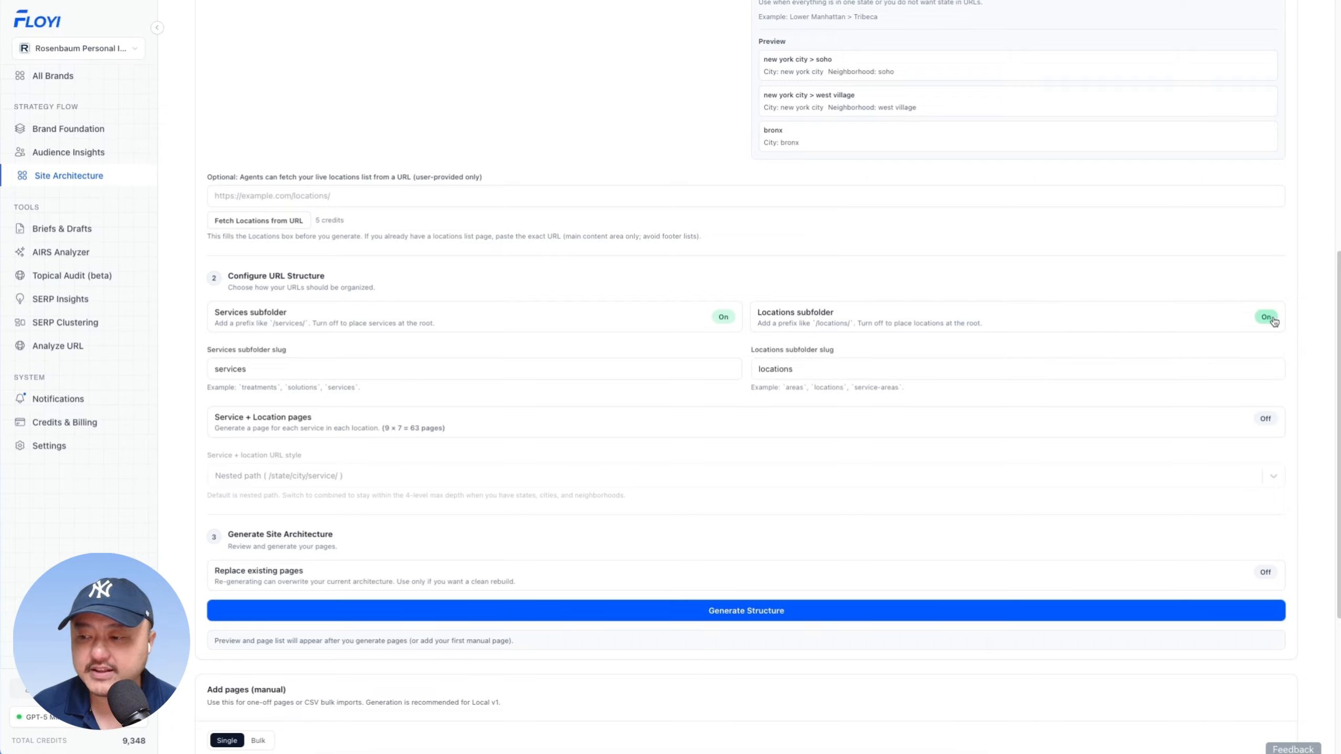
pyautogui.doubleClick(876, 387)
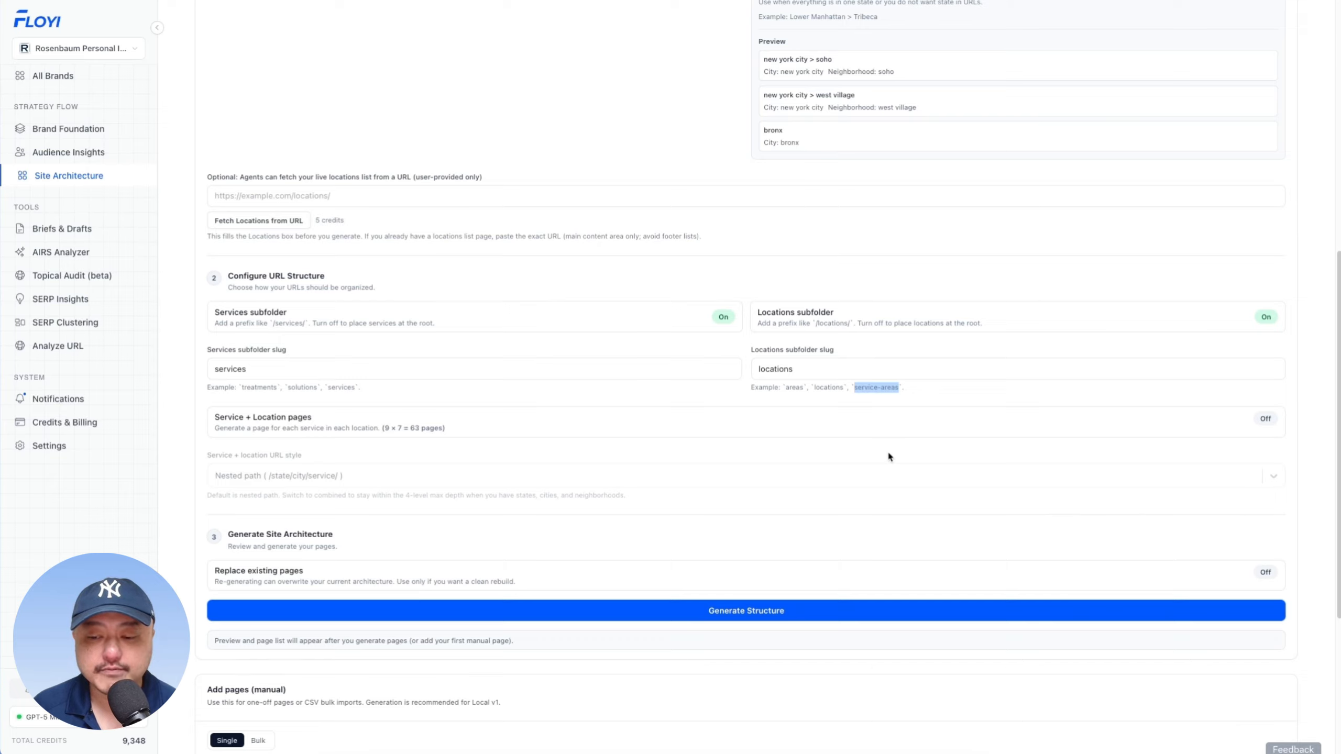
pyautogui.click(1265, 318)
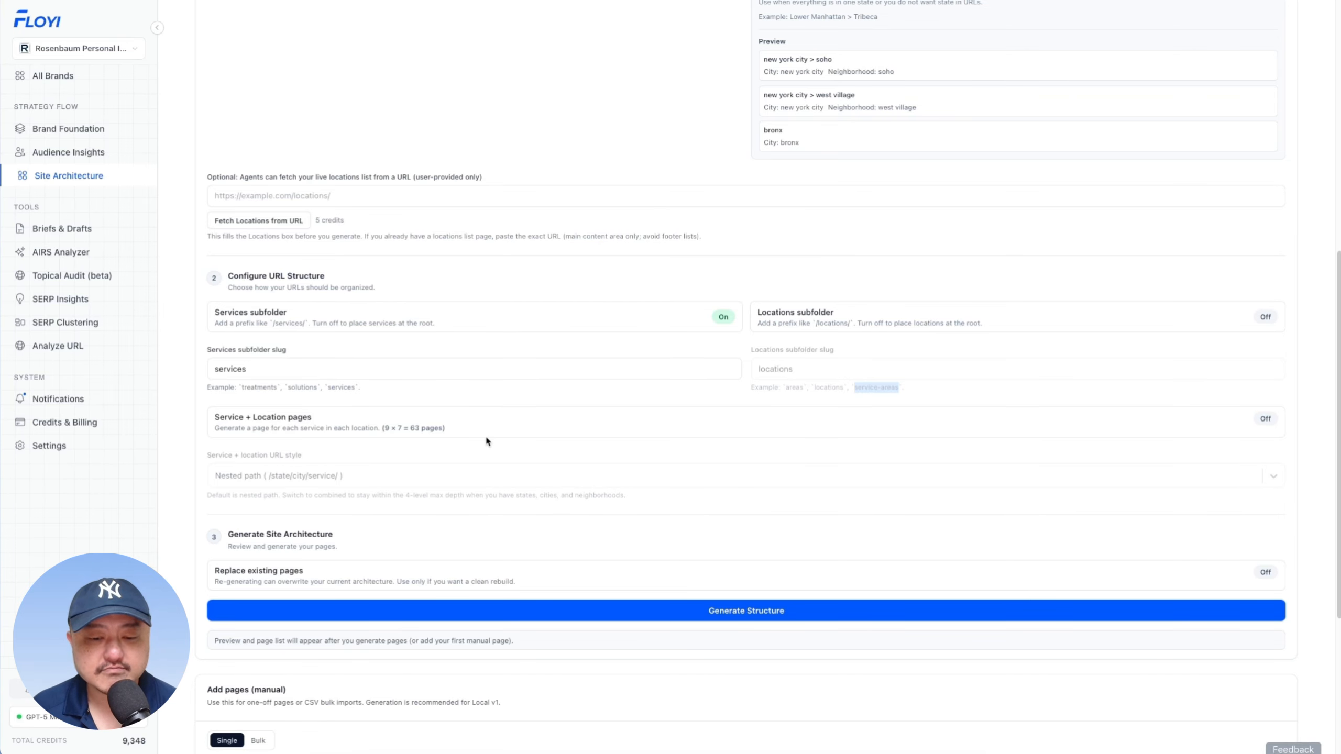
# - Examine how the listed services combine with the locations and how many Service + Location pages that would generate
pyautogui.click(253, 442)
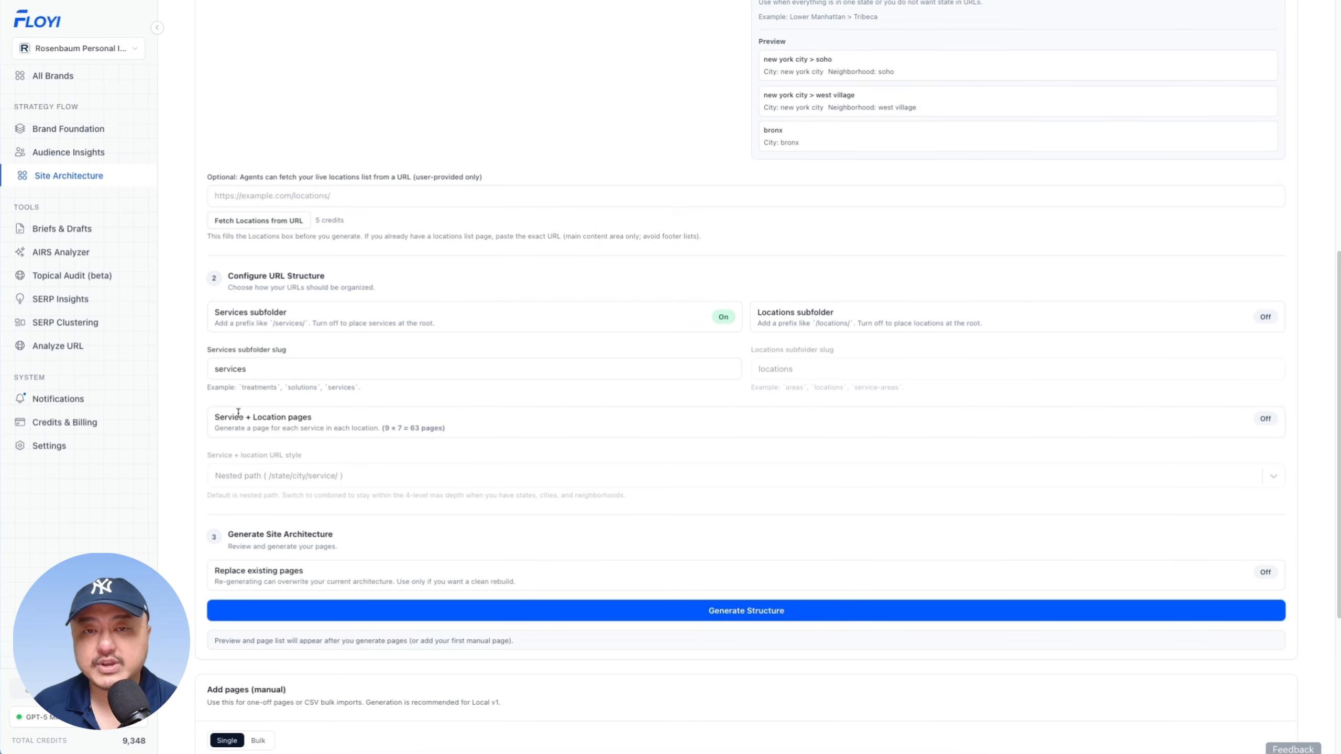
pyautogui.scroll(5, 638, 431)
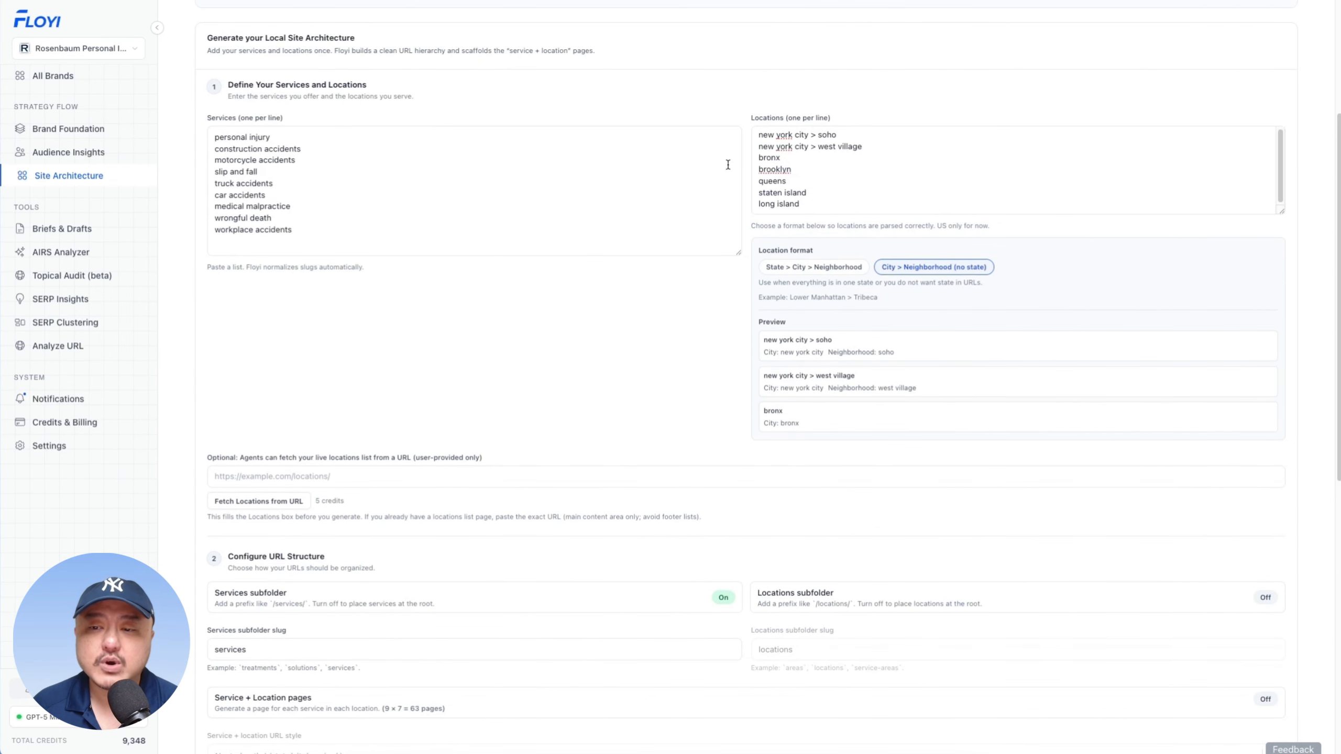
pyautogui.moveTo(807, 139); pyautogui.dragTo(708, 129)
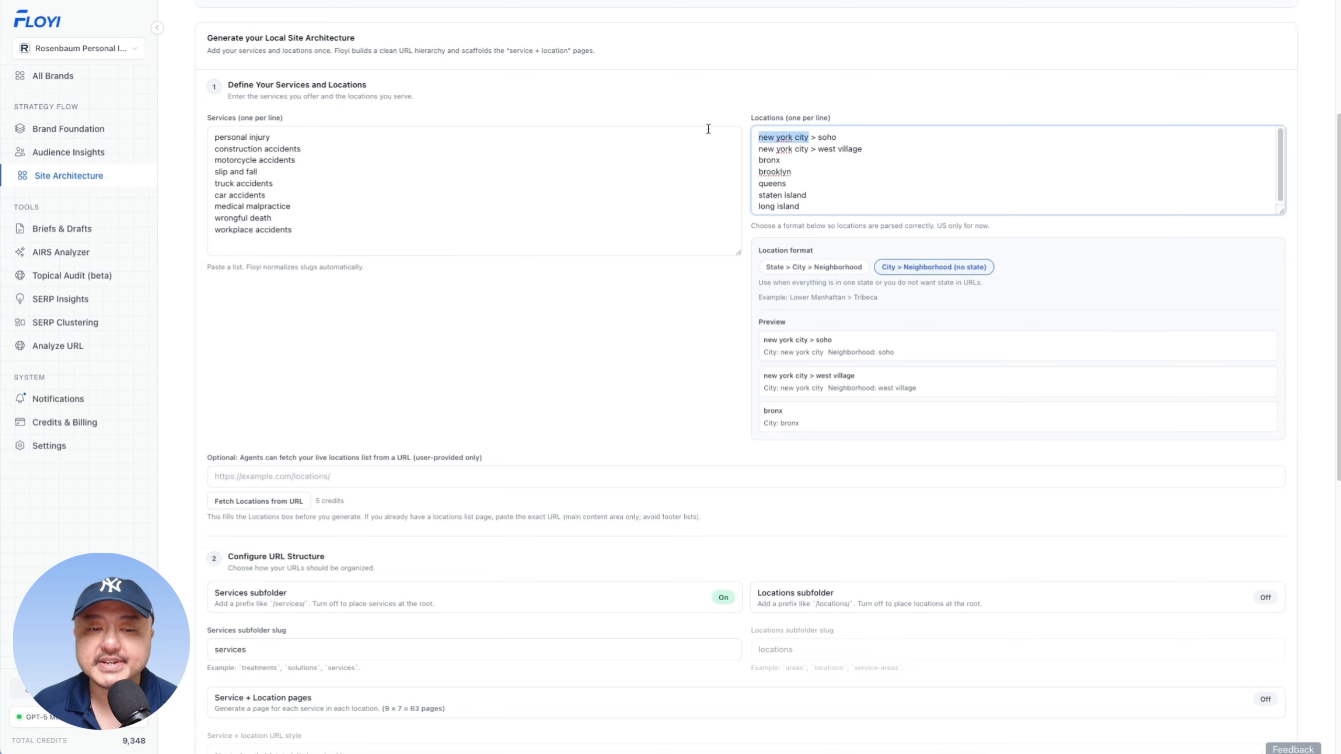
pyautogui.moveTo(283, 138); pyautogui.dragTo(215, 128)
pyautogui.click(776, 125)
pyautogui.moveTo(320, 148); pyautogui.dragTo(176, 146)
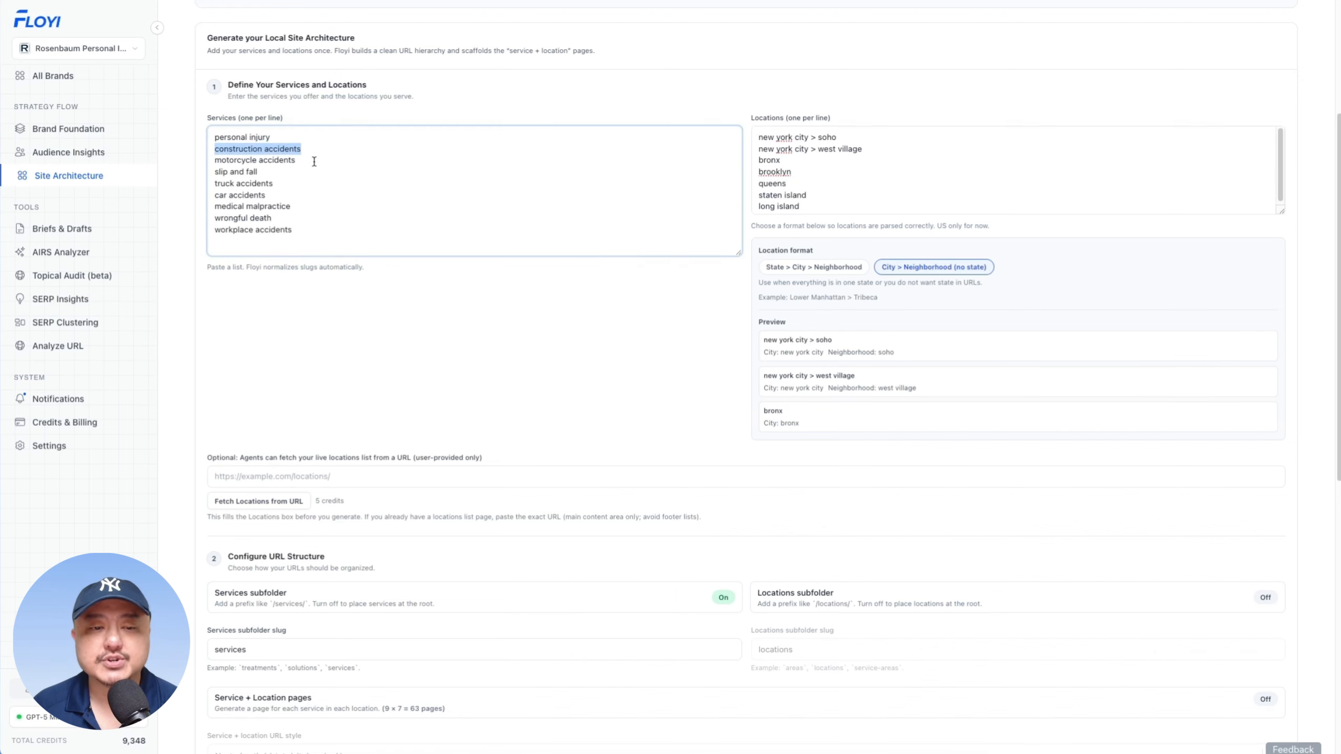
pyautogui.moveTo(314, 162); pyautogui.dragTo(213, 160)
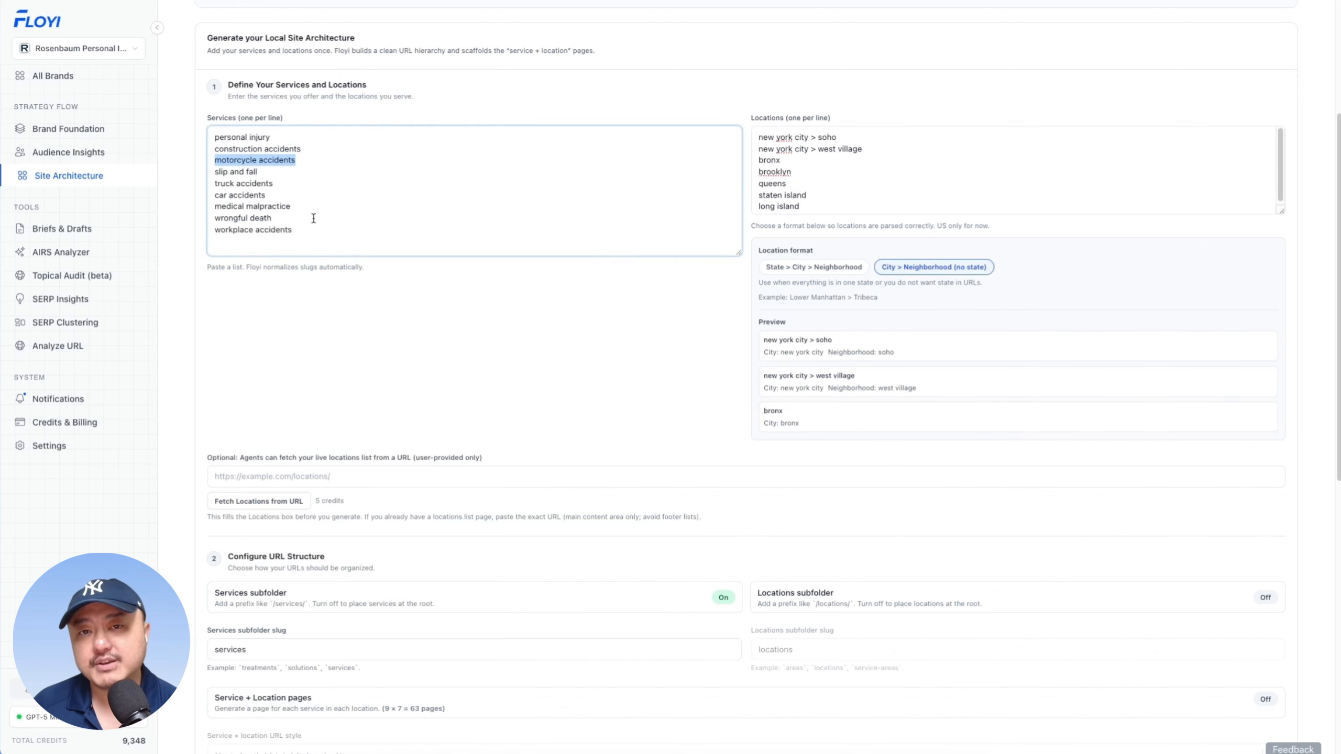
pyautogui.scroll(-5, 603, 263)
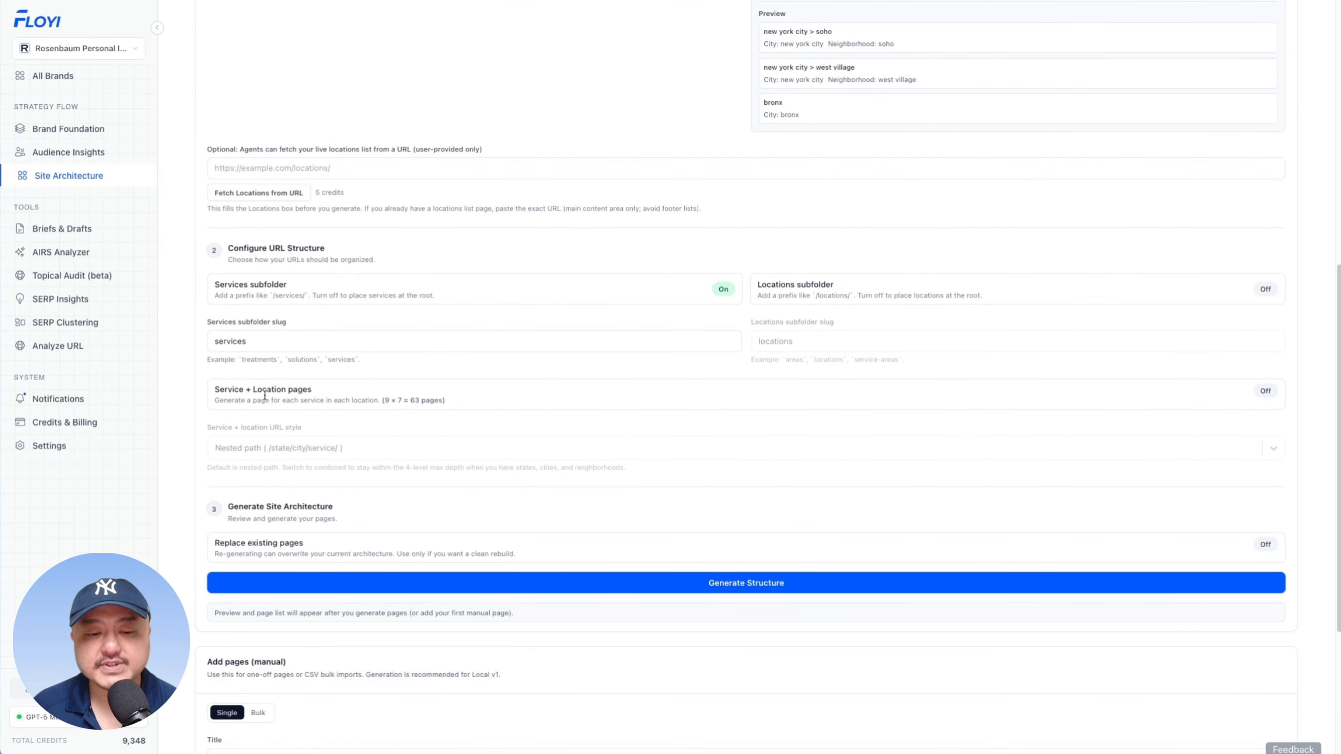
pyautogui.moveTo(385, 401); pyautogui.dragTo(437, 401)
pyautogui.click(389, 403)
pyautogui.doubleClick(400, 401)
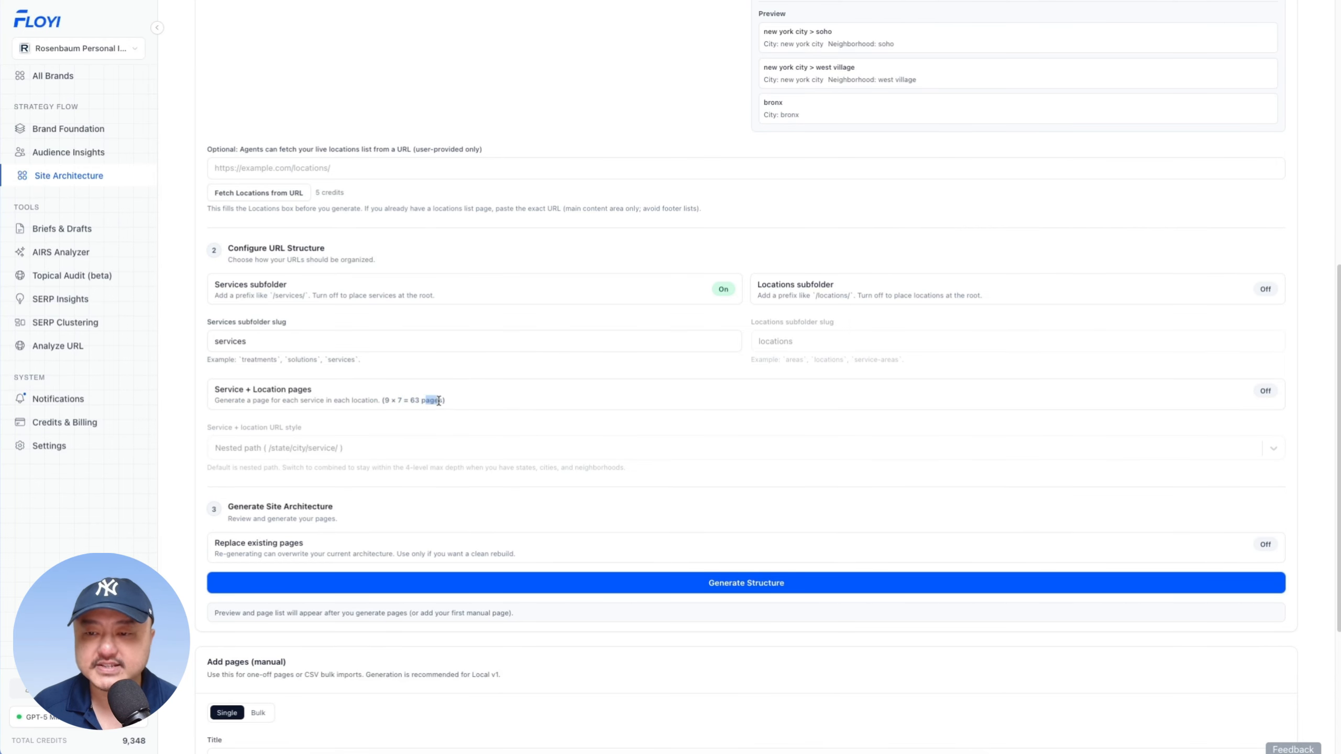
# - Turn on Service + Location pages and choose the nested path ( /state/city/service/ ) URL style
pyautogui.click(1264, 390)
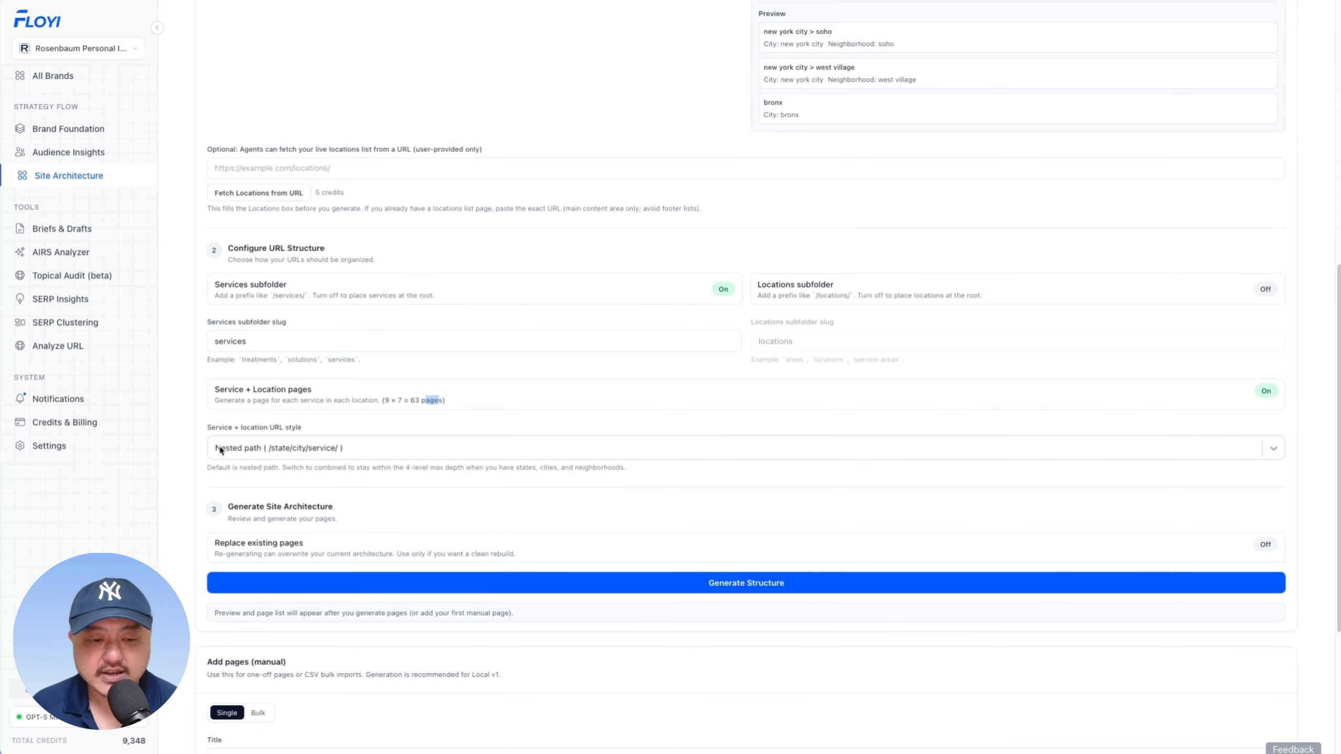
pyautogui.click(344, 454)
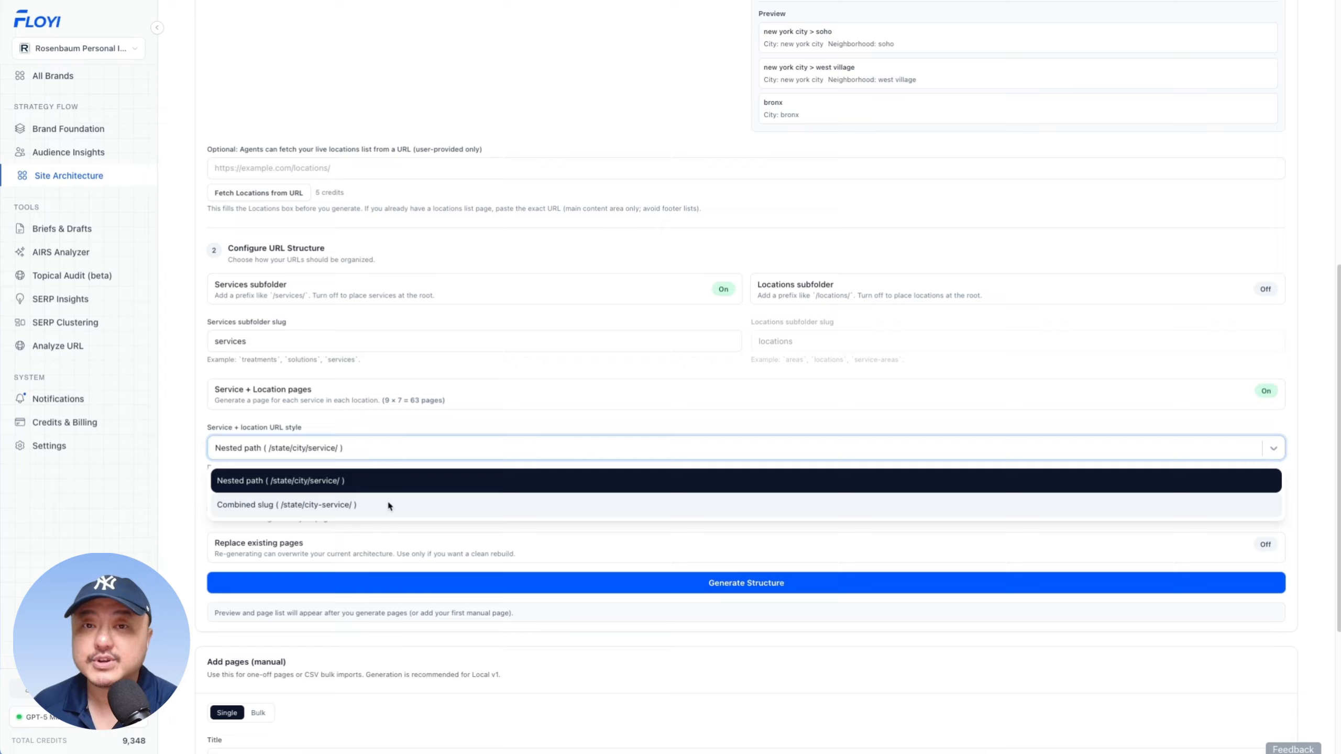
pyautogui.click(435, 488)
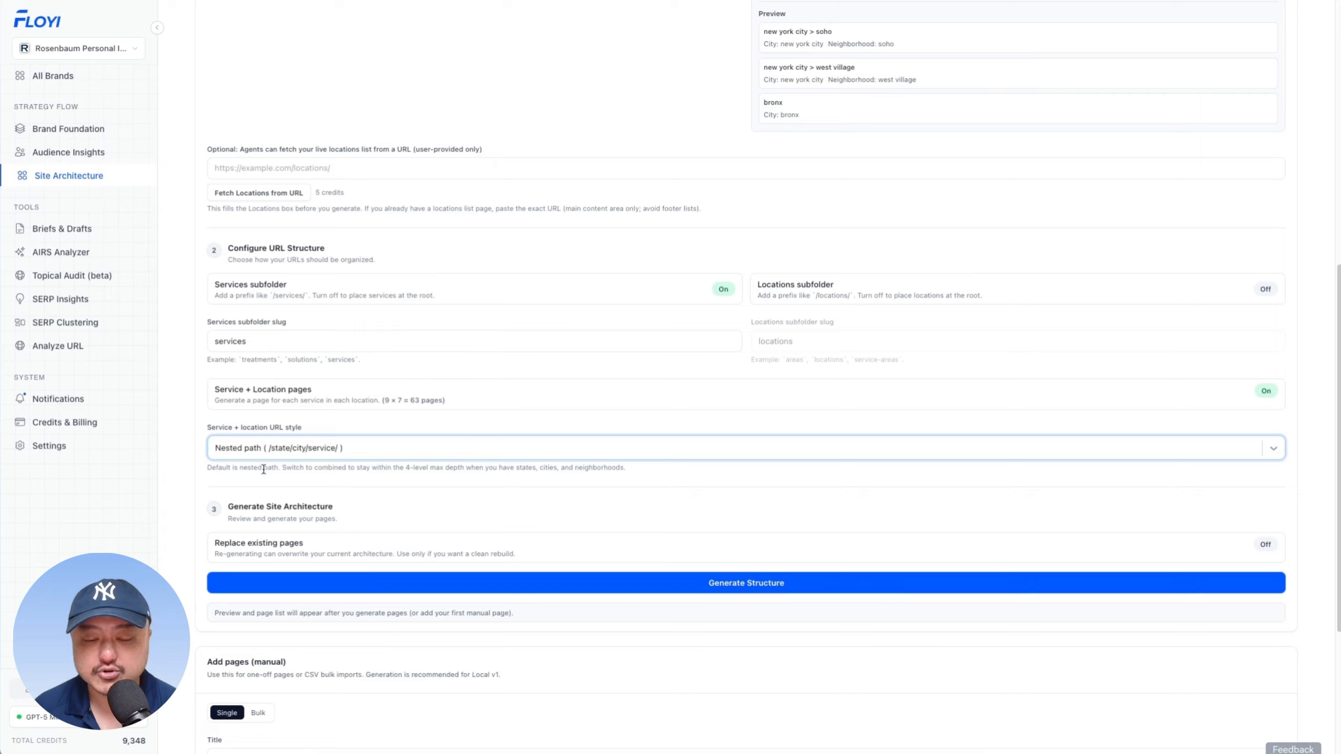
# - Generate the site structure with Replace existing pages left off
pyautogui.scroll(-2, 402, 371)
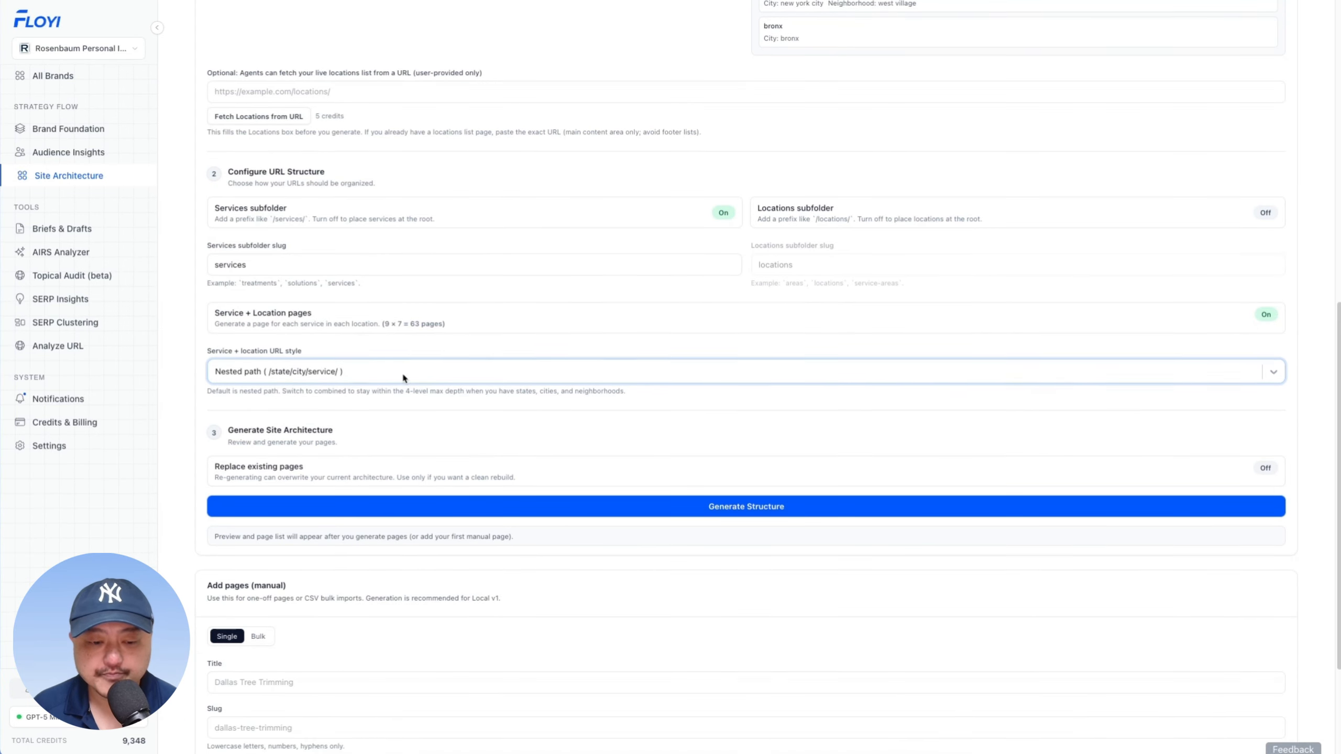
pyautogui.moveTo(217, 460); pyautogui.dragTo(384, 482)
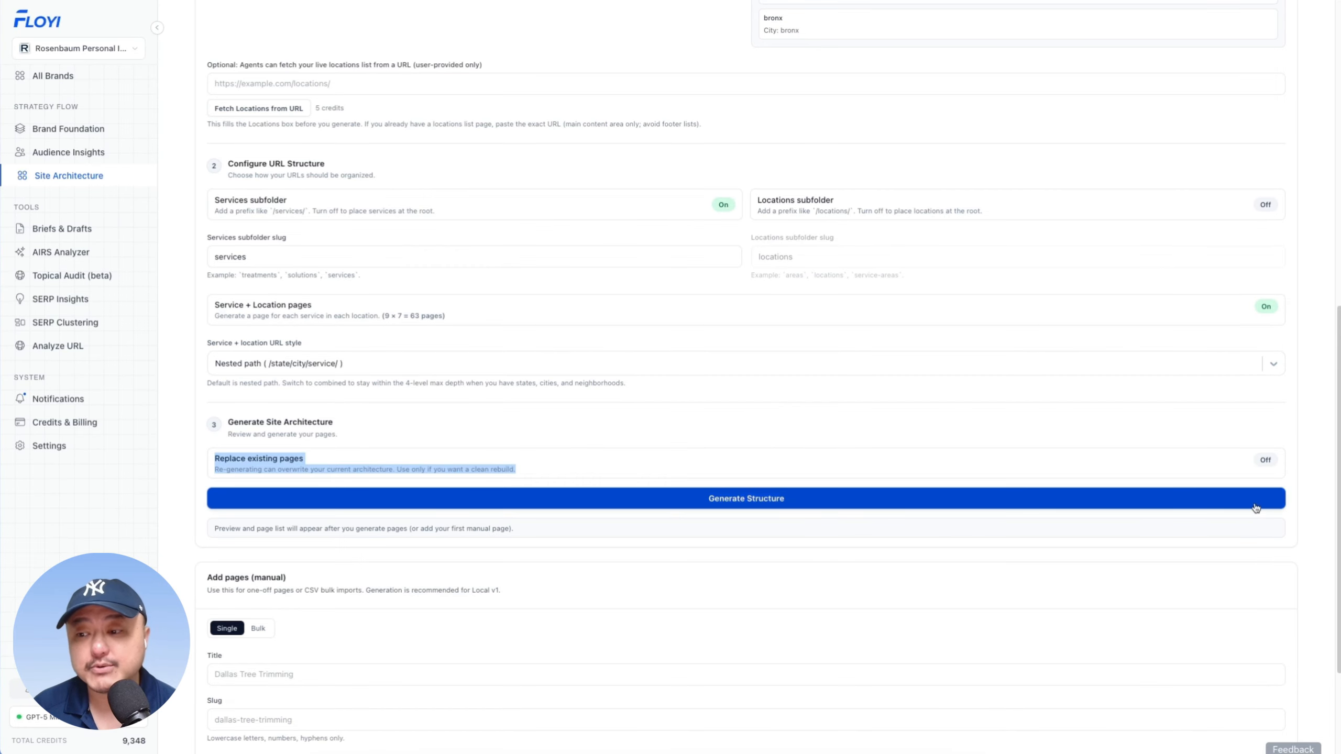
pyautogui.click(736, 504)
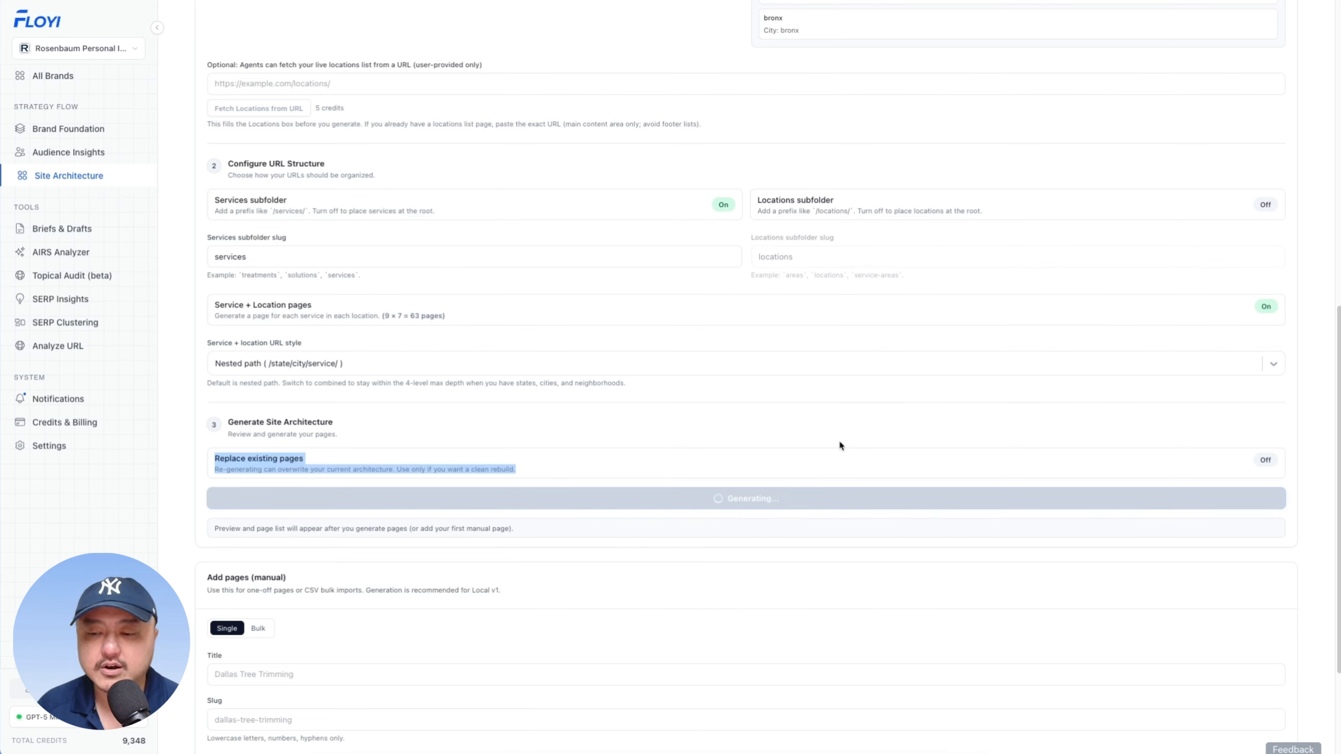
# - Switch the manual page entry to Bulk and check its CSV import options and the Title and Slug fields
pyautogui.scroll(-3, 841, 447)
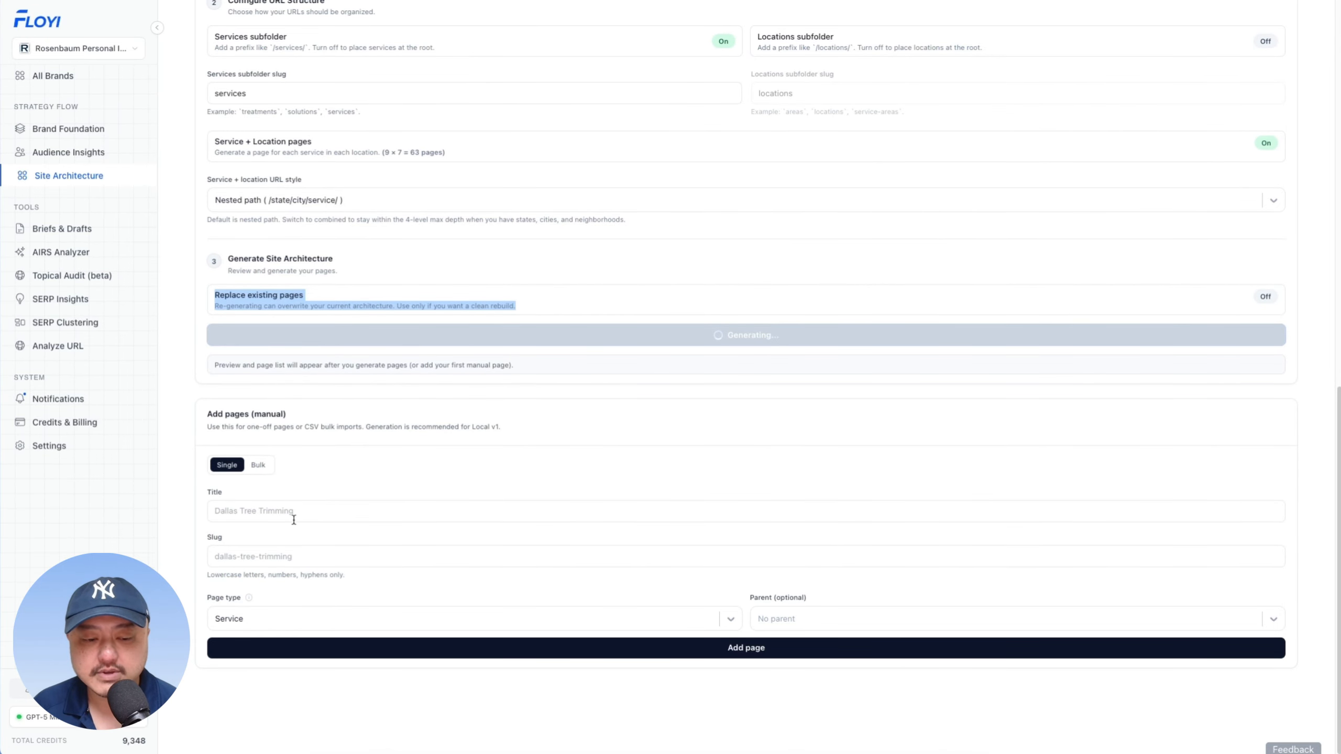
pyautogui.click(258, 464)
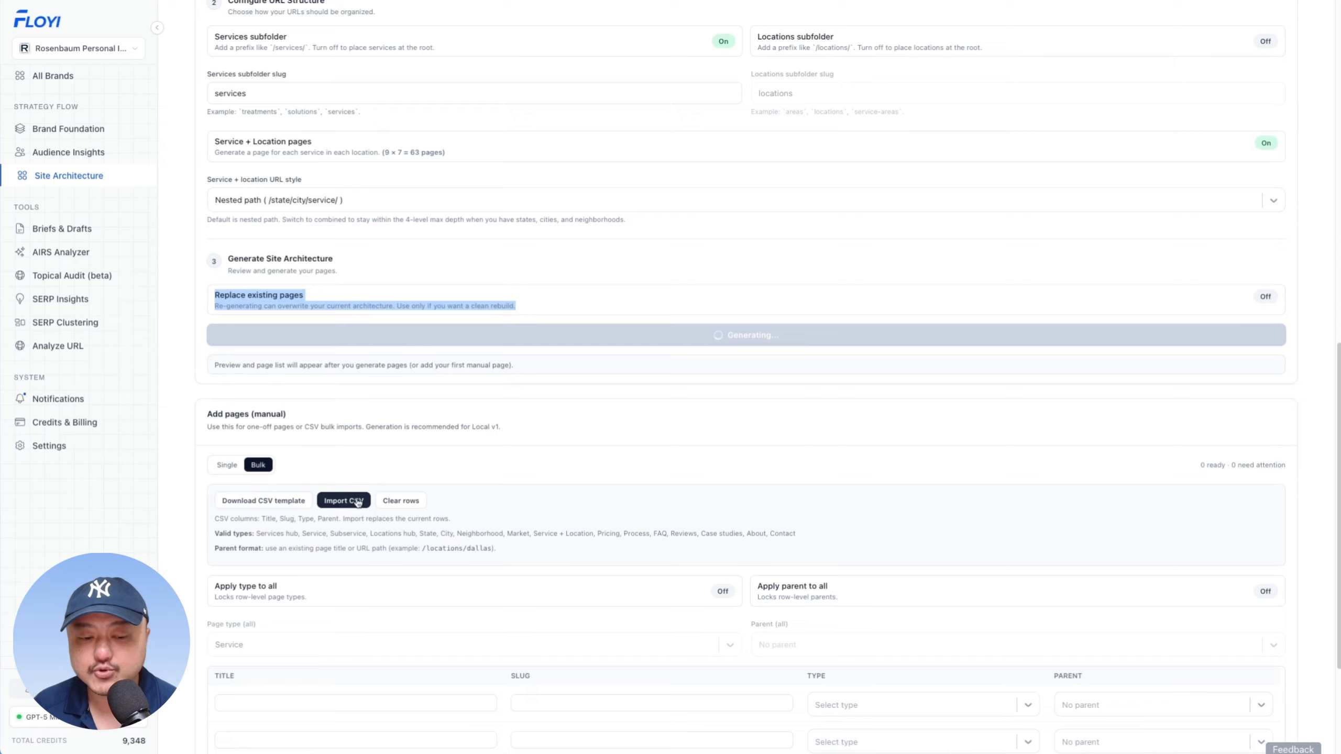
pyautogui.scroll(-4, 657, 477)
pyautogui.click(343, 509)
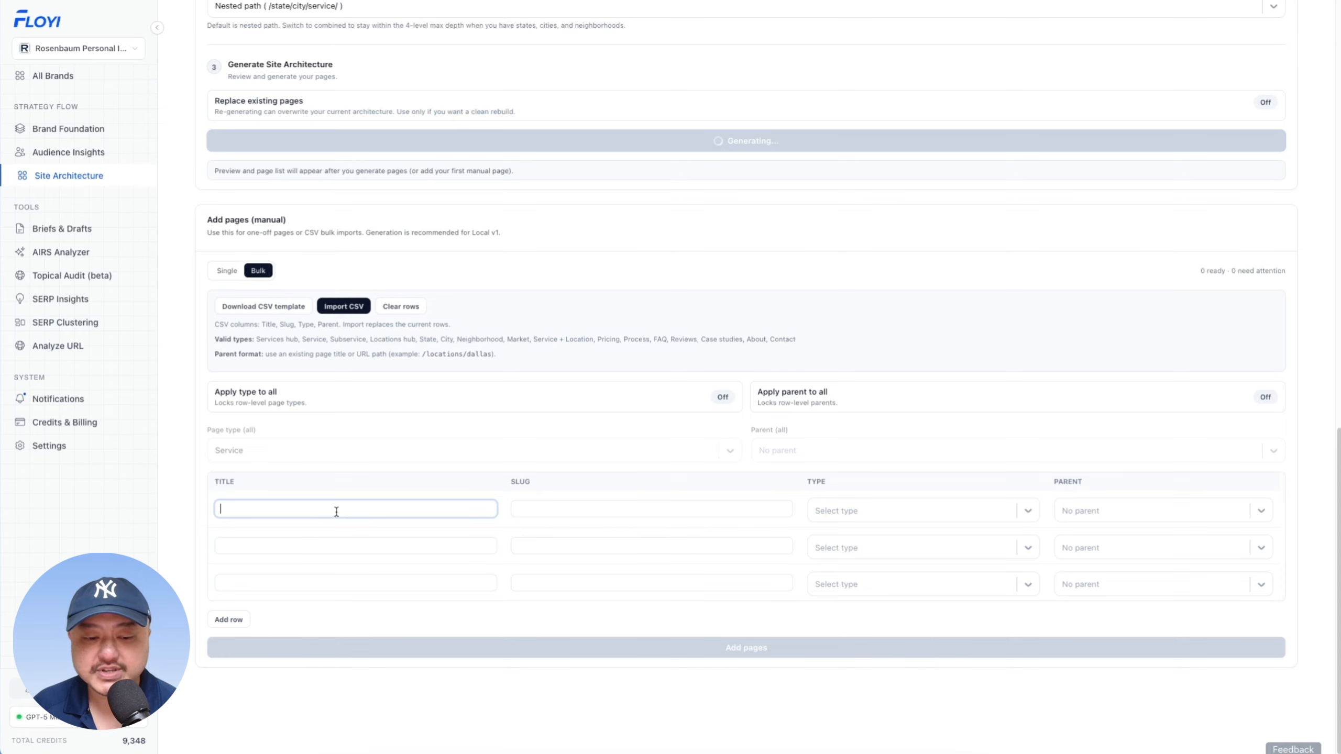
pyautogui.click(575, 508)
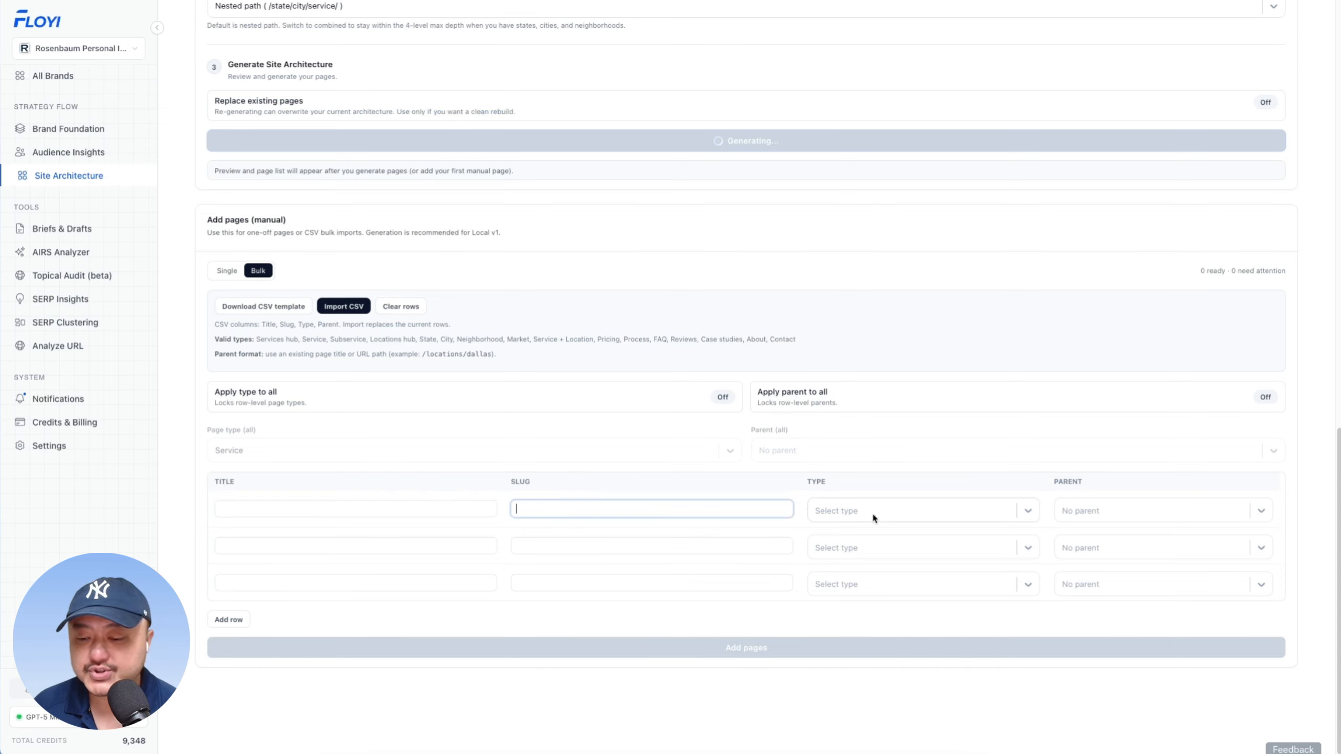
# - Examine the page types available for a bulk row, from Services hub through Contact, without choosing one
pyautogui.click(872, 511)
pyautogui.scroll(-3, 956, 575)
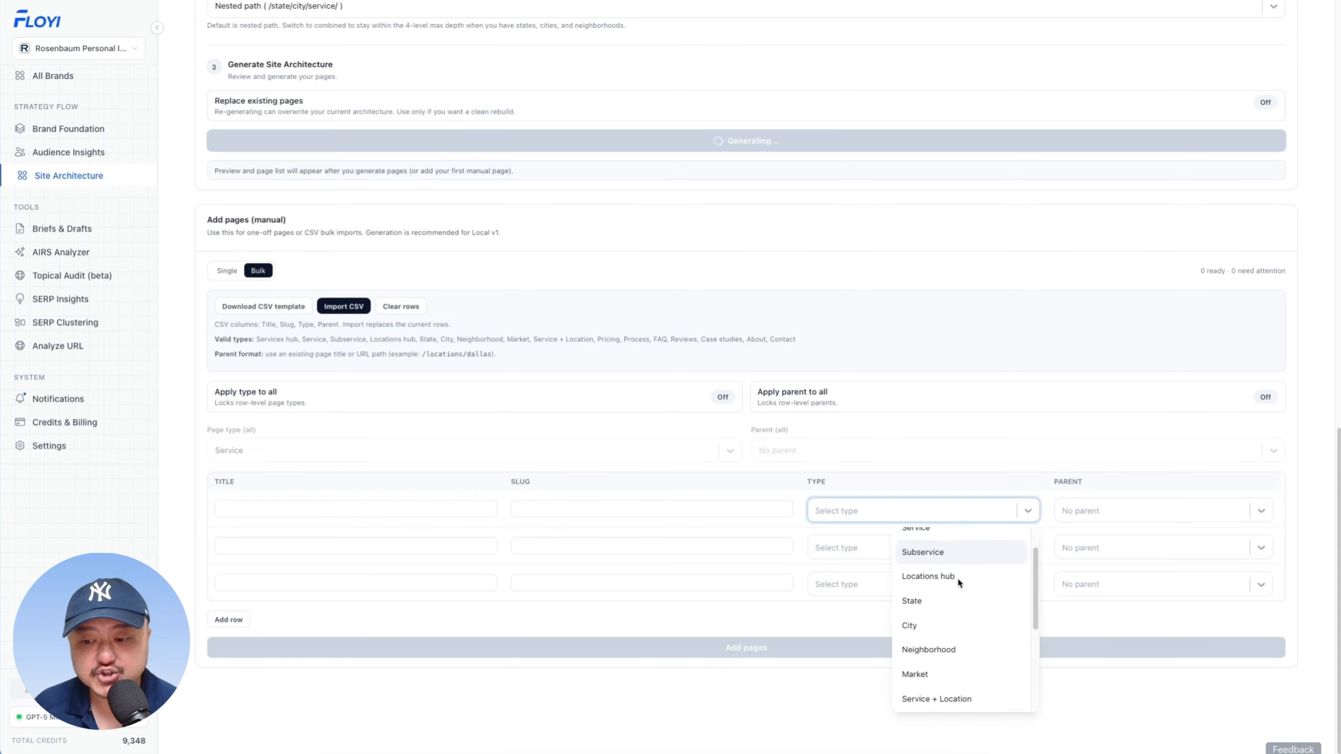
pyautogui.scroll(3, 957, 574)
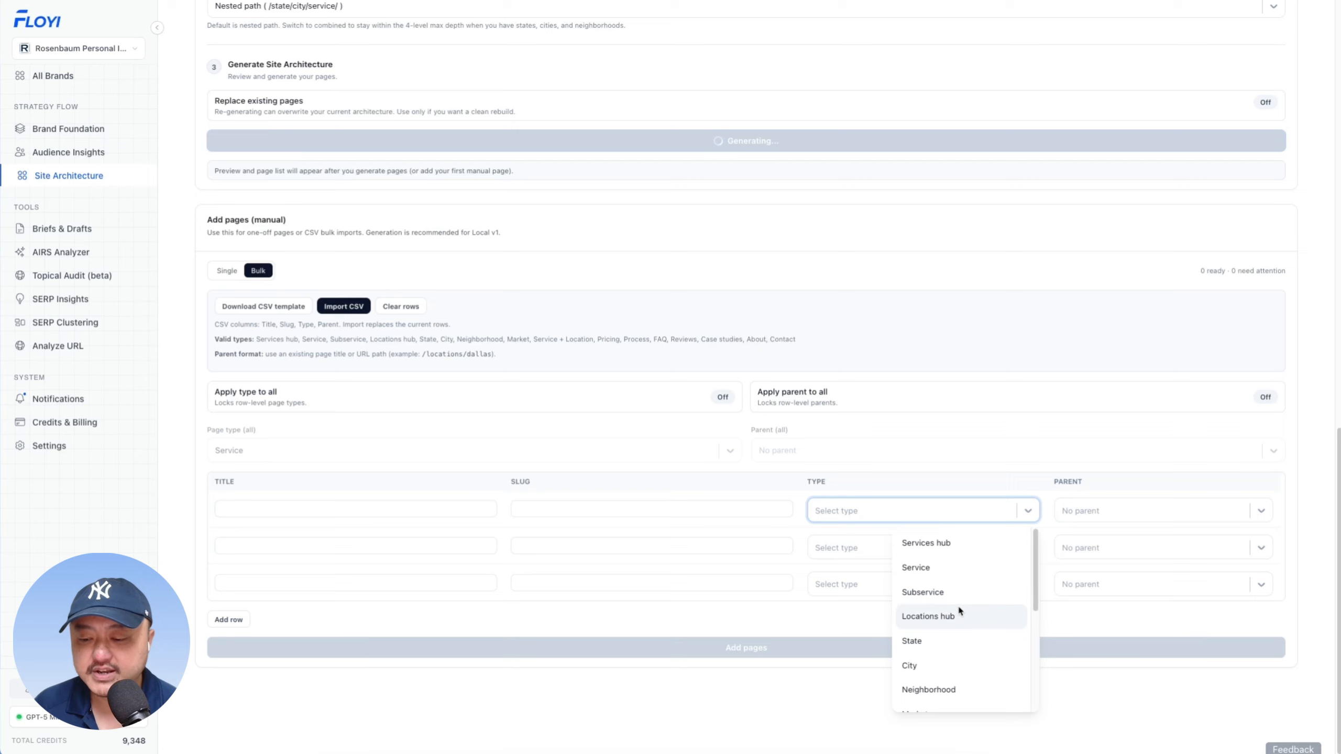
pyautogui.scroll(-2, 960, 646)
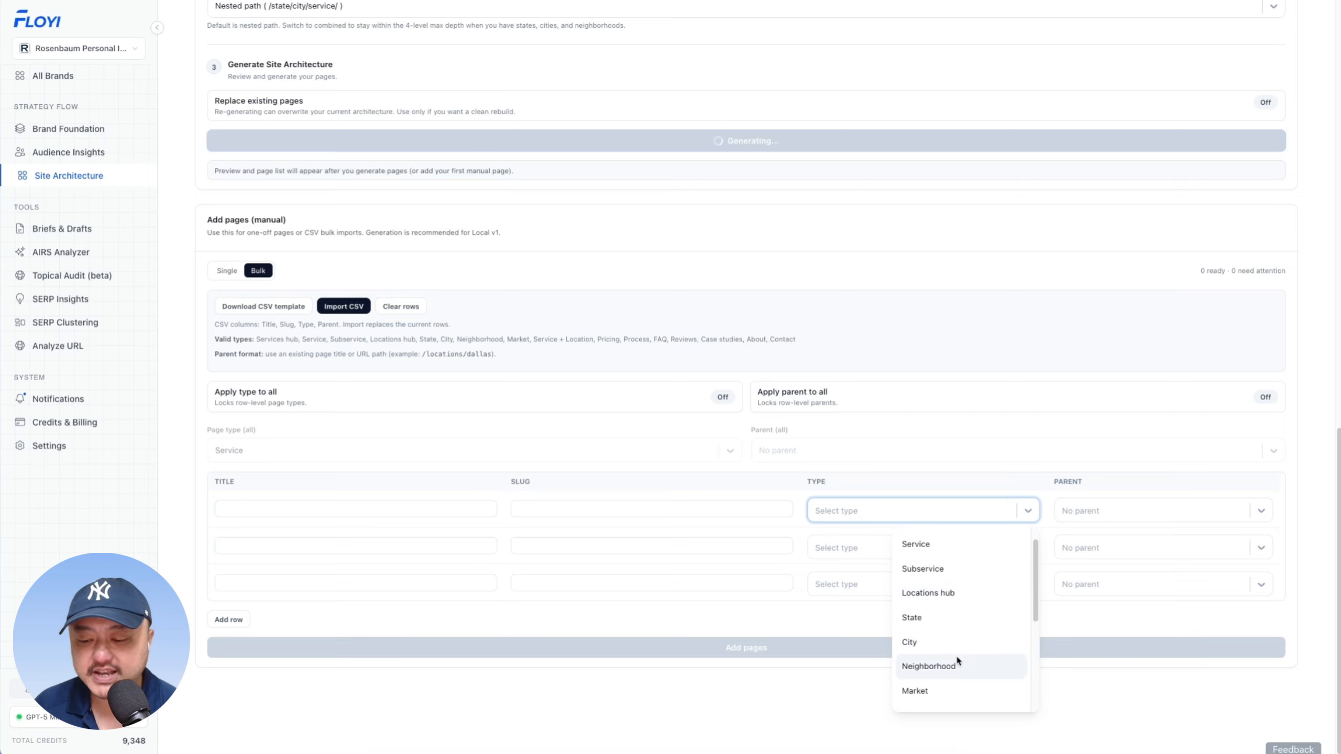
pyautogui.scroll(-3, 956, 652)
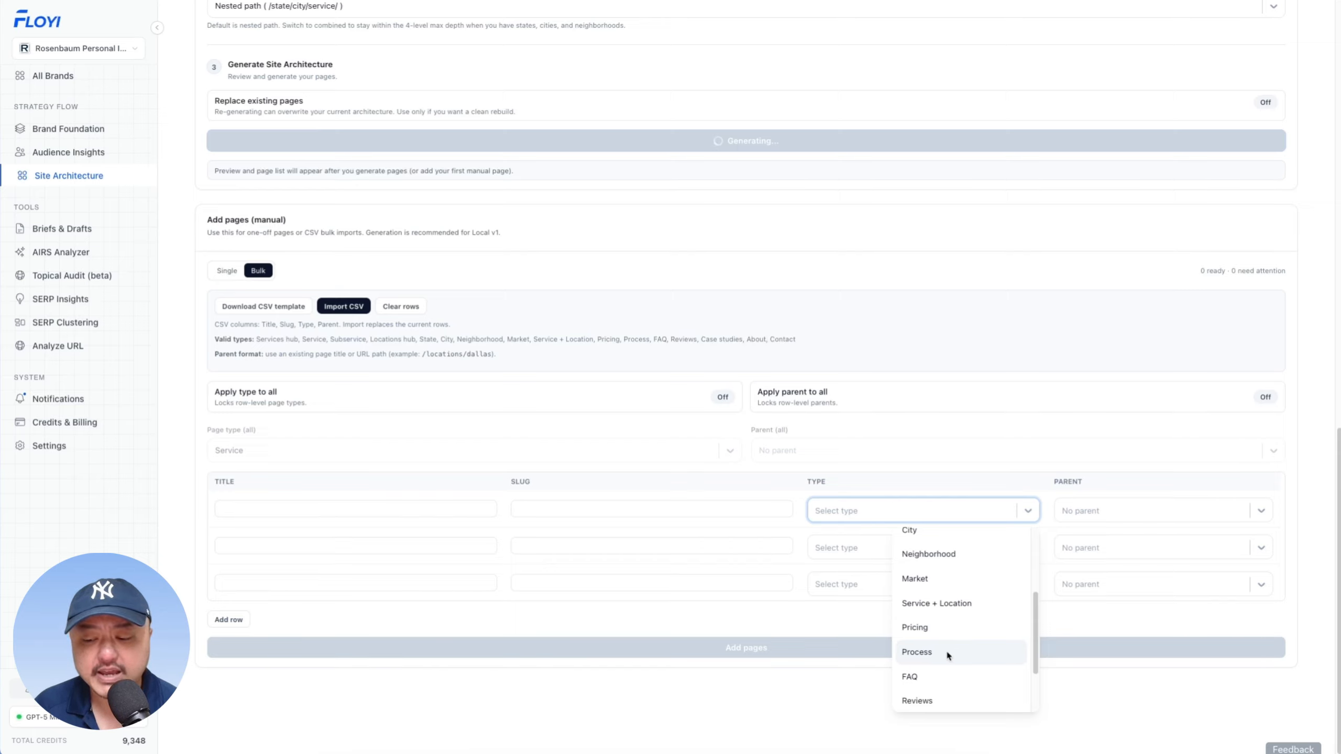
pyautogui.scroll(-2, 944, 661)
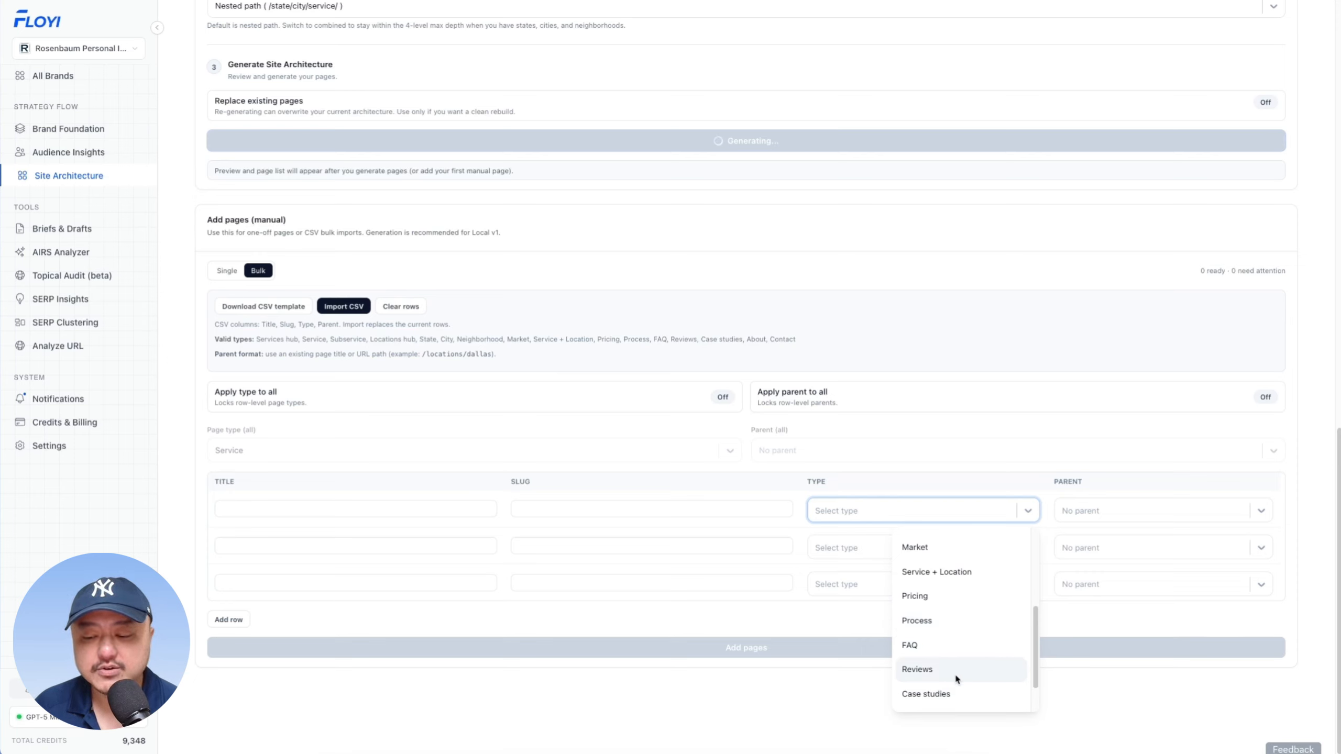
pyautogui.scroll(-2, 958, 677)
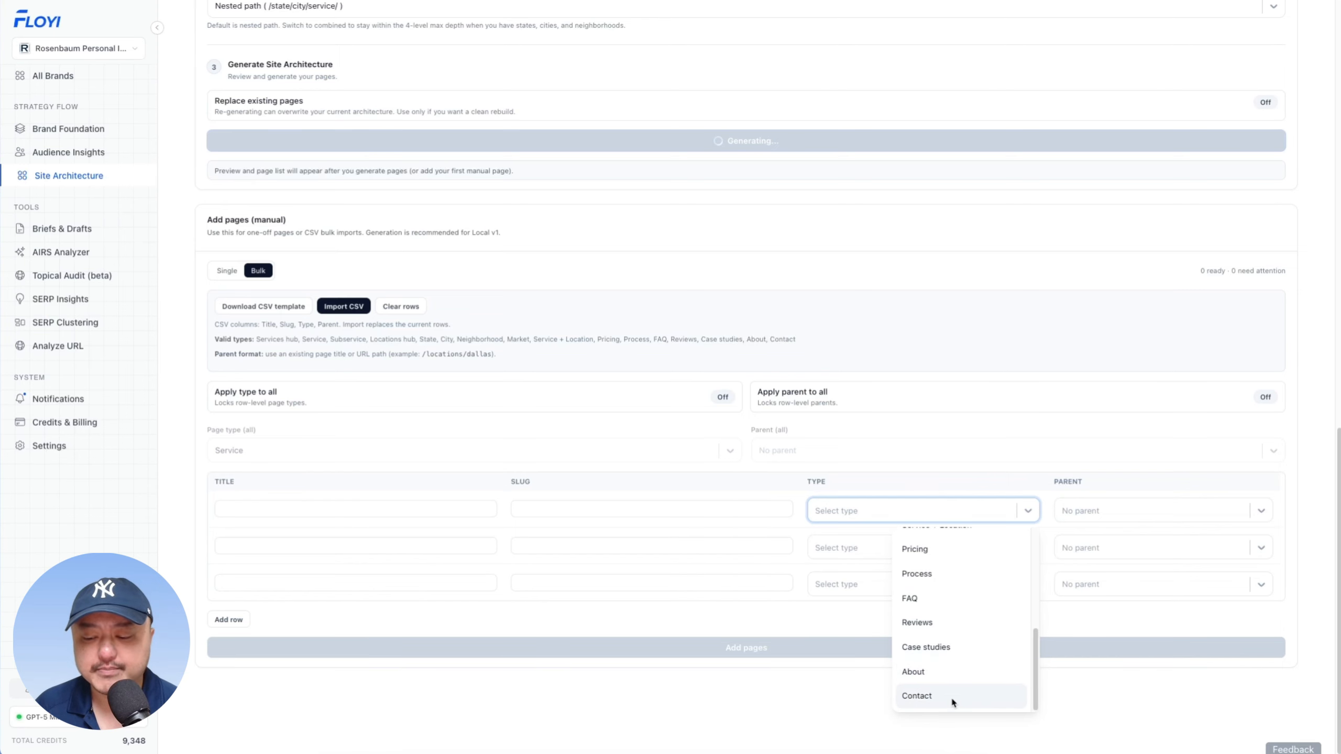
pyautogui.click(982, 469)
# - Review the generated pages in the preview table, checking titles, types and URLs for locations and services
pyautogui.scroll(4, 728, 414)
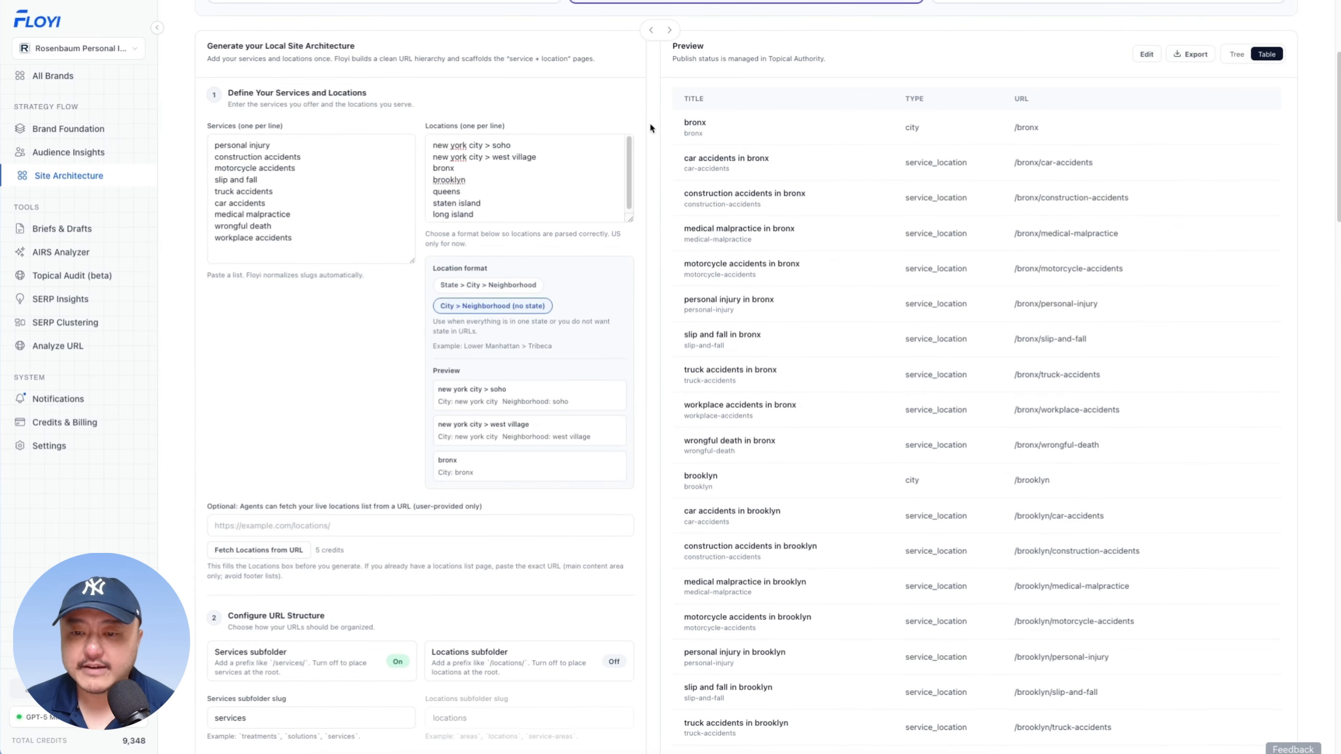
pyautogui.scroll(-16, 729, 136)
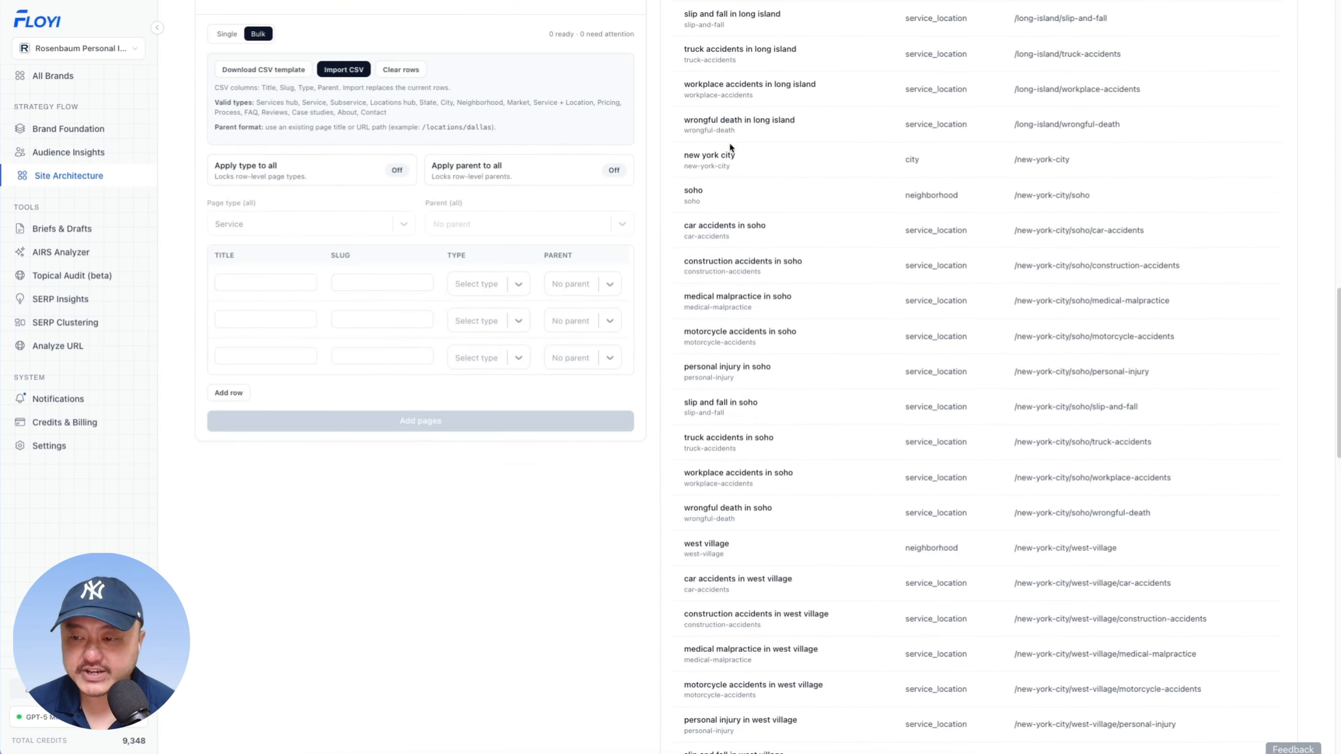
pyautogui.scroll(-20, 730, 147)
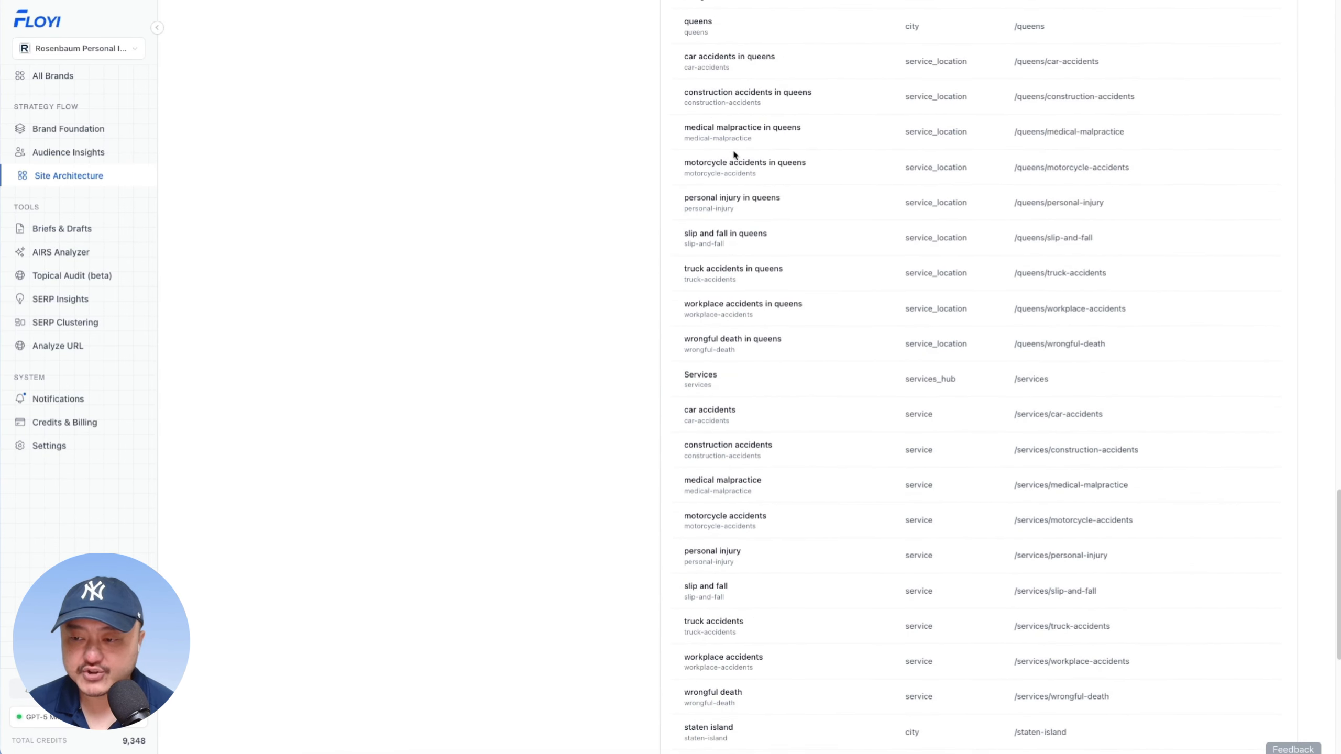
pyautogui.scroll(20, 733, 153)
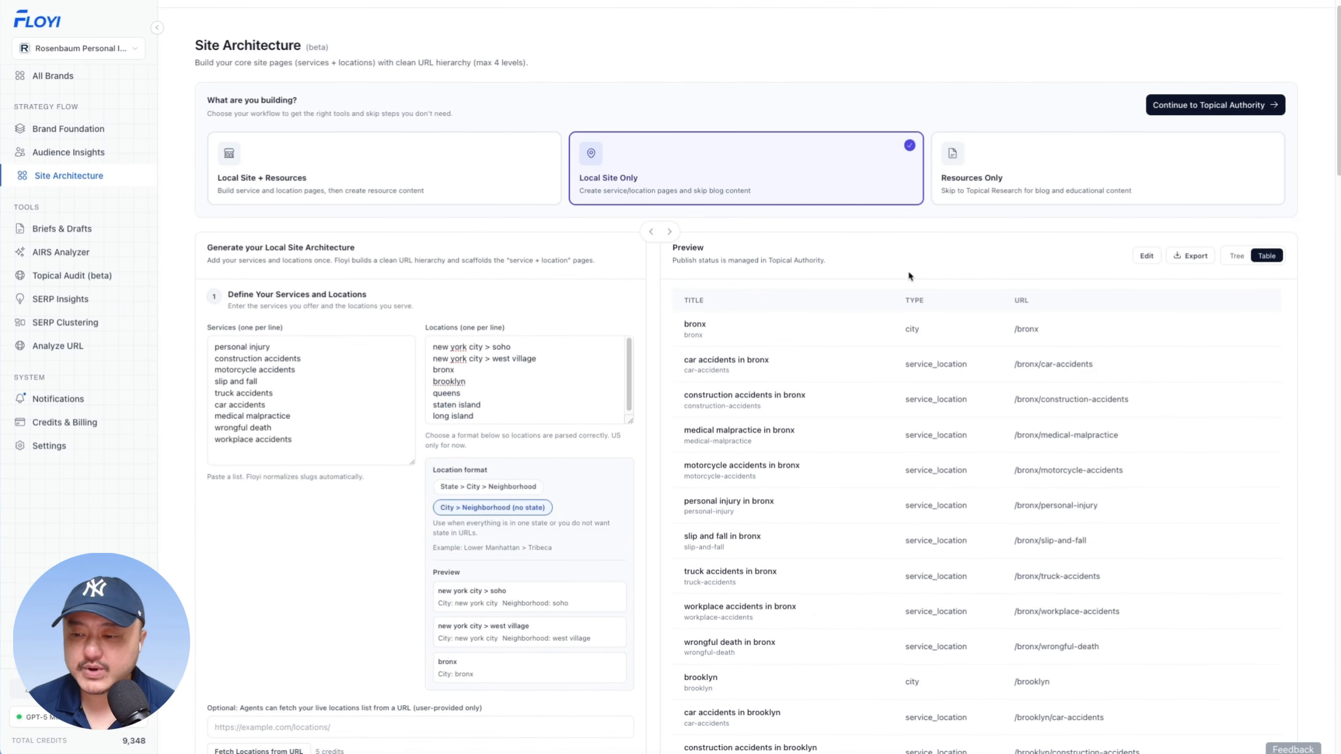
# - Switch the site architecture preview to Tree view and enlarge the page to 150%
pyautogui.click(1237, 256)
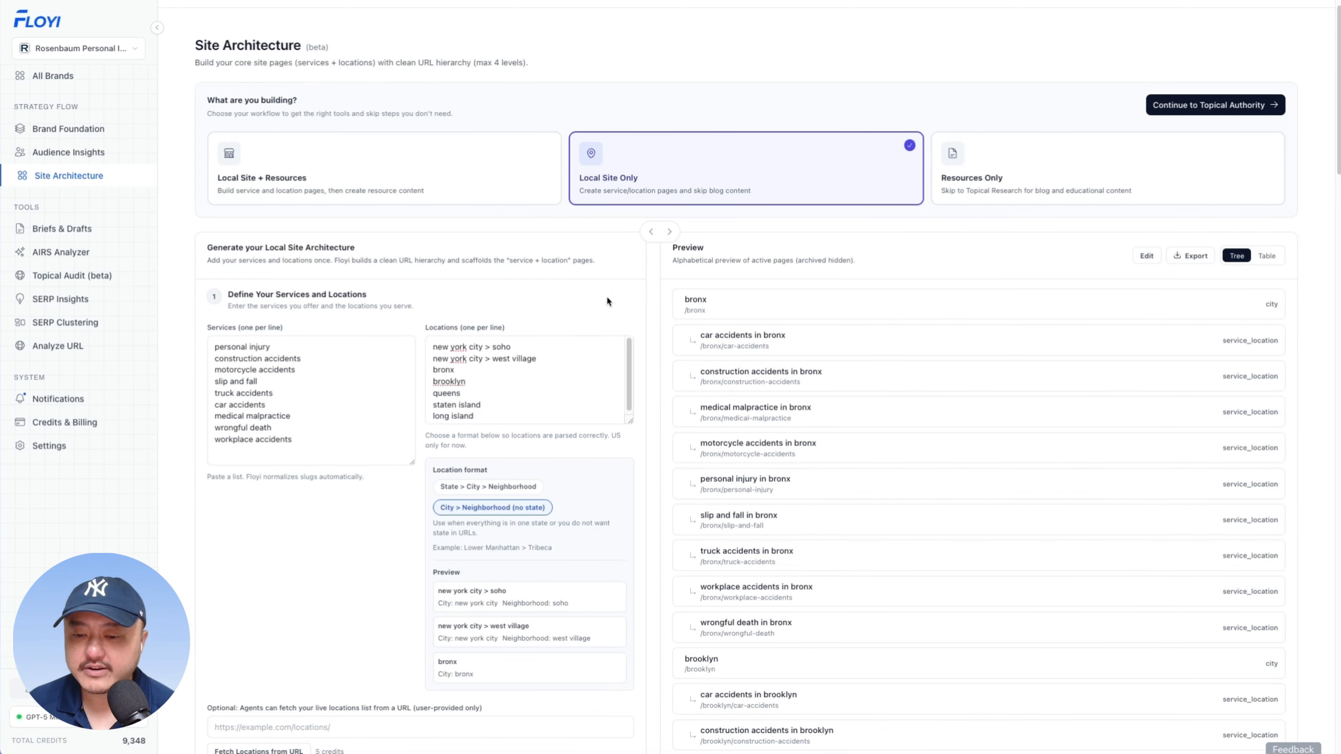
pyautogui.scroll(-2, 728, 296)
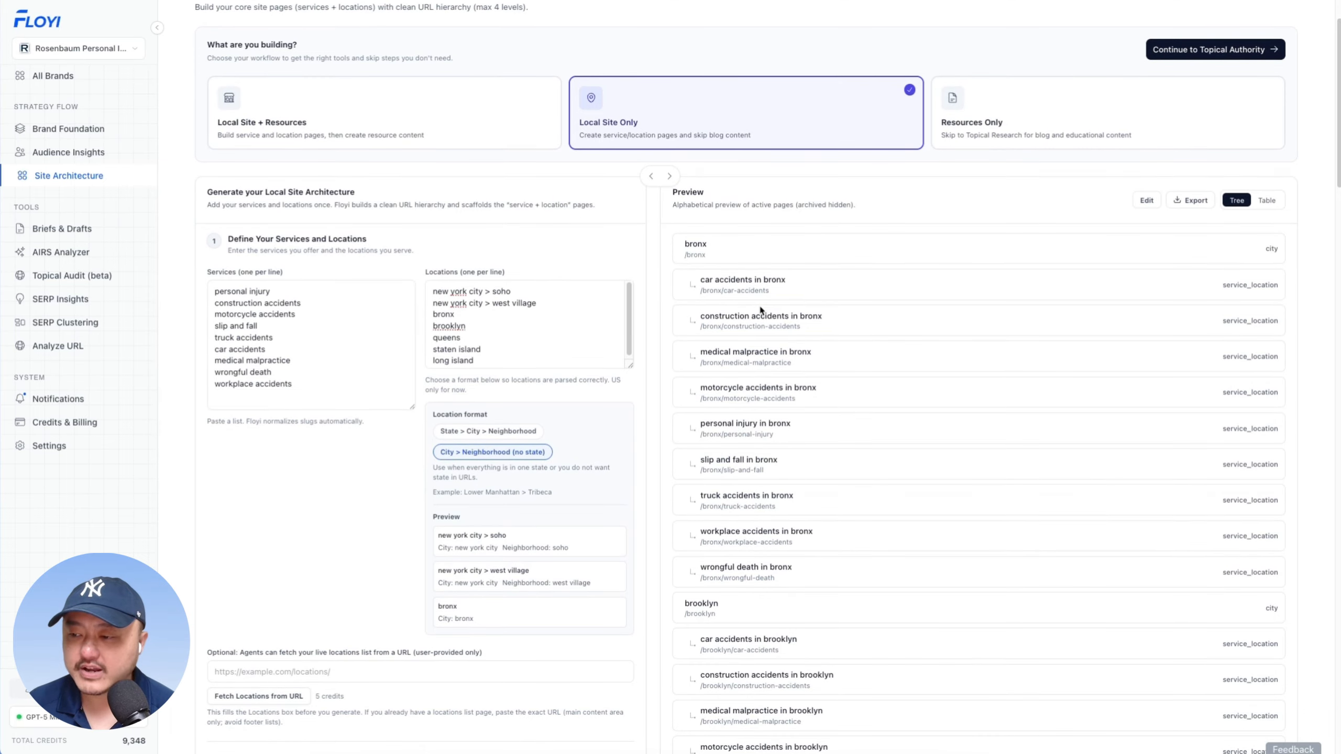
pyautogui.hotkey('ctrl', '+')
pyautogui.hotkey('ctrl', '+')
pyautogui.hotkey('ctrl', '+')
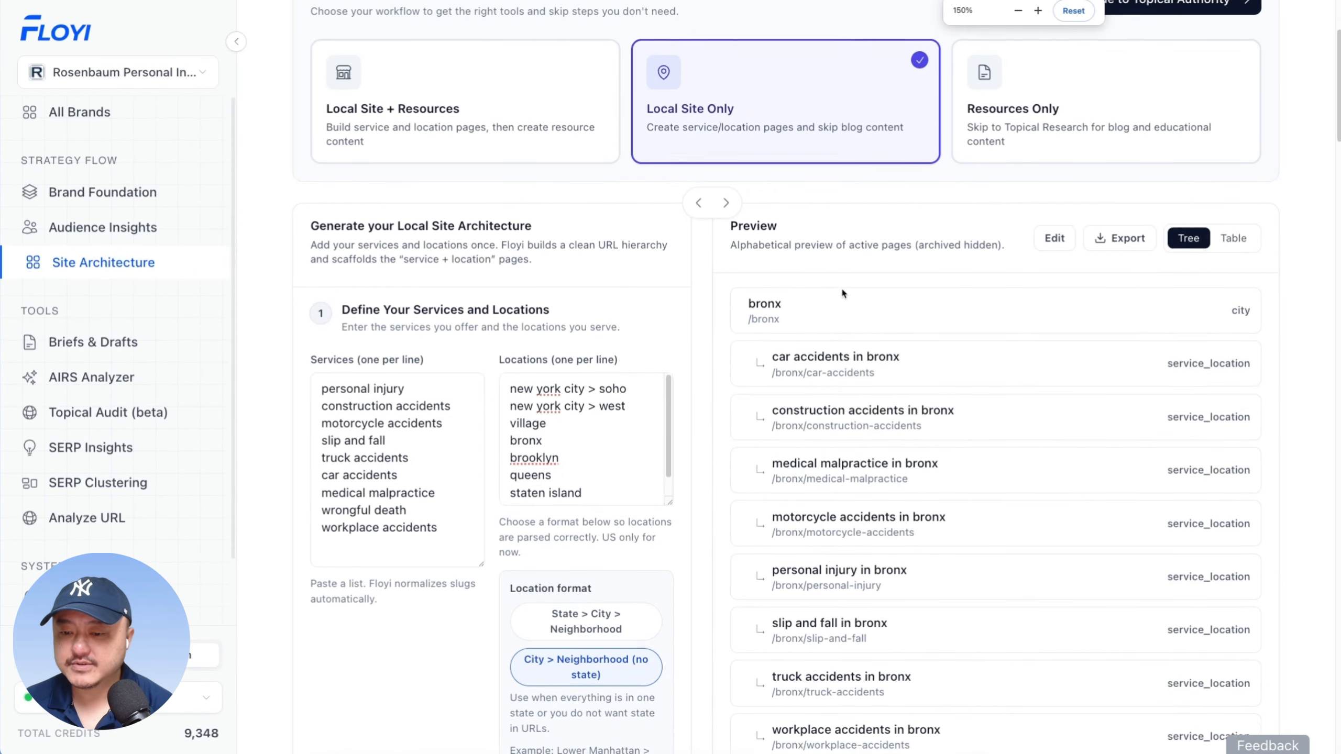
# - Examine the service page URLs nested under the Bronx, Brooklyn and Long Island city pages in the tree
pyautogui.scroll(-1, 845, 294)
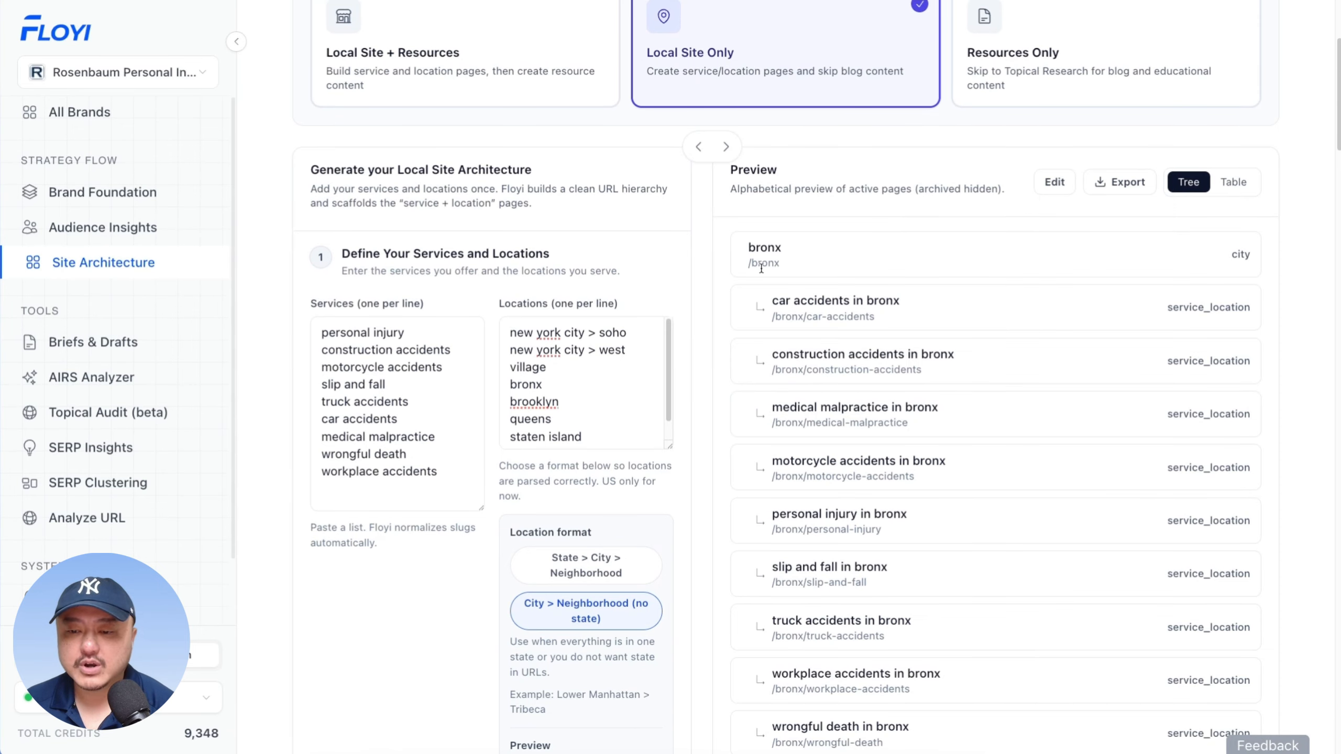
pyautogui.moveTo(785, 320); pyautogui.dragTo(818, 370)
pyautogui.click(844, 320)
pyautogui.scroll(-2, 846, 316)
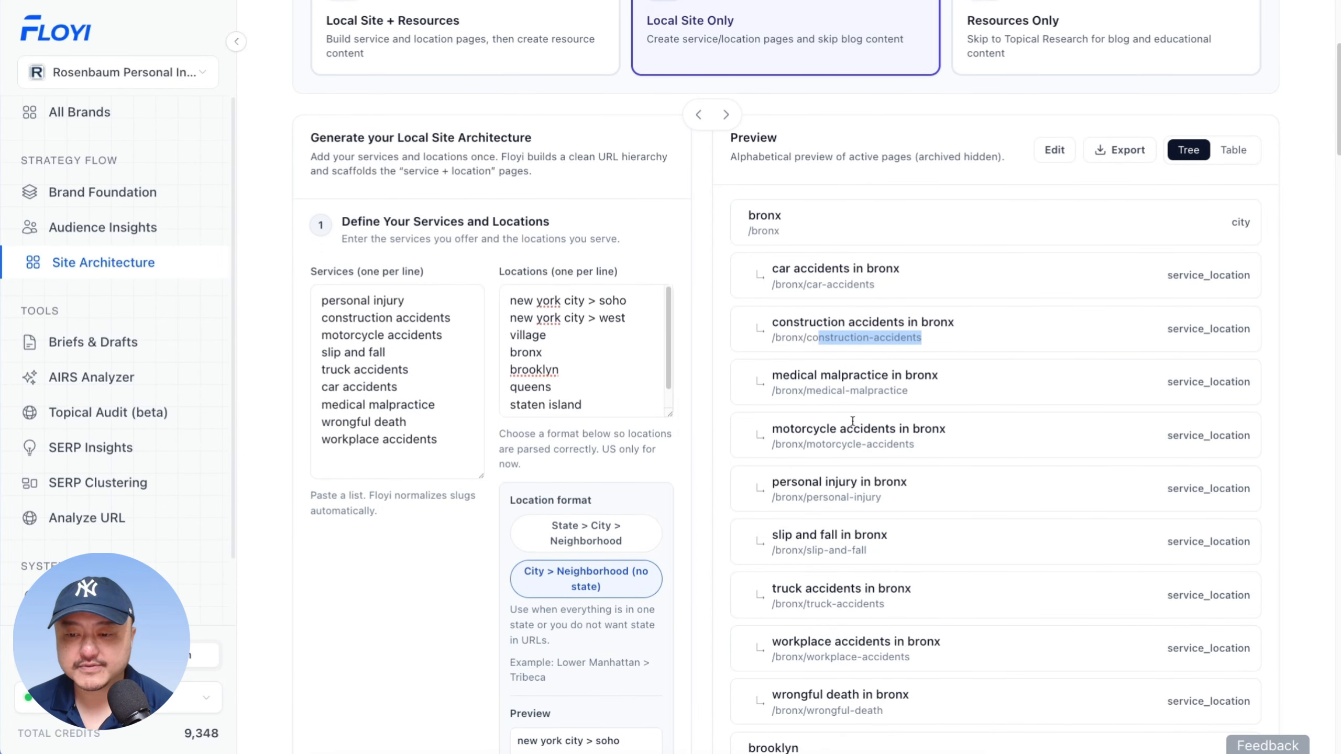
pyautogui.scroll(-10, 852, 421)
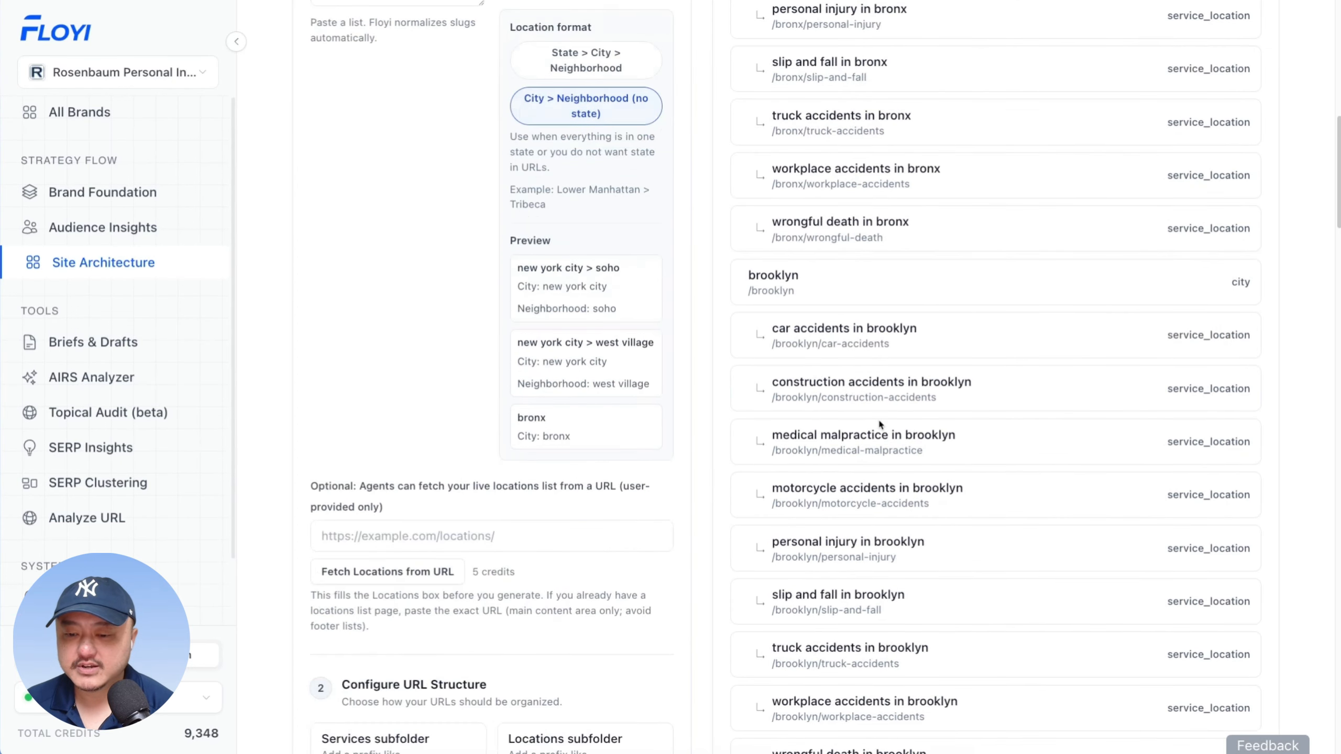
pyautogui.scroll(-1, 879, 424)
pyautogui.scroll(-10, 841, 372)
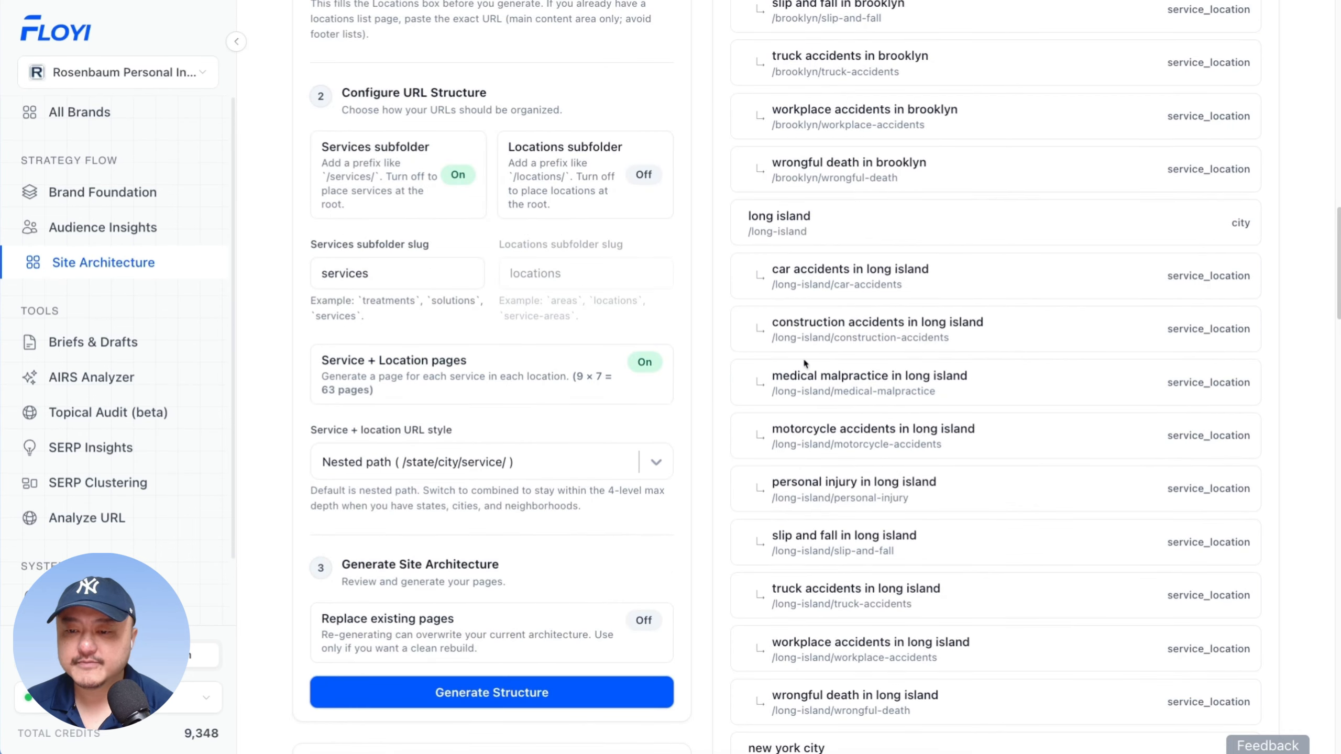
pyautogui.scroll(-18, 868, 452)
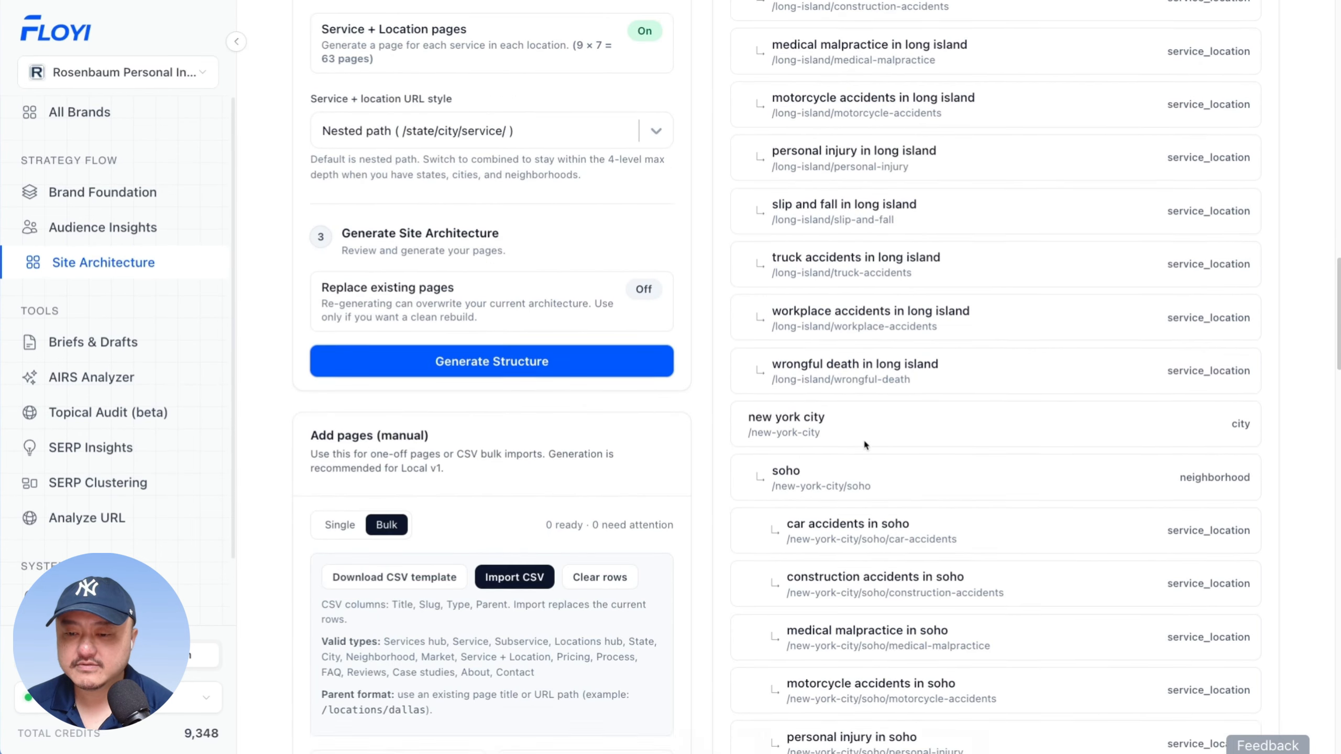
# - Examine how the Soho and West Village neighborhoods and their service pages nest under New York City in the tree
pyautogui.scroll(8, 820, 321)
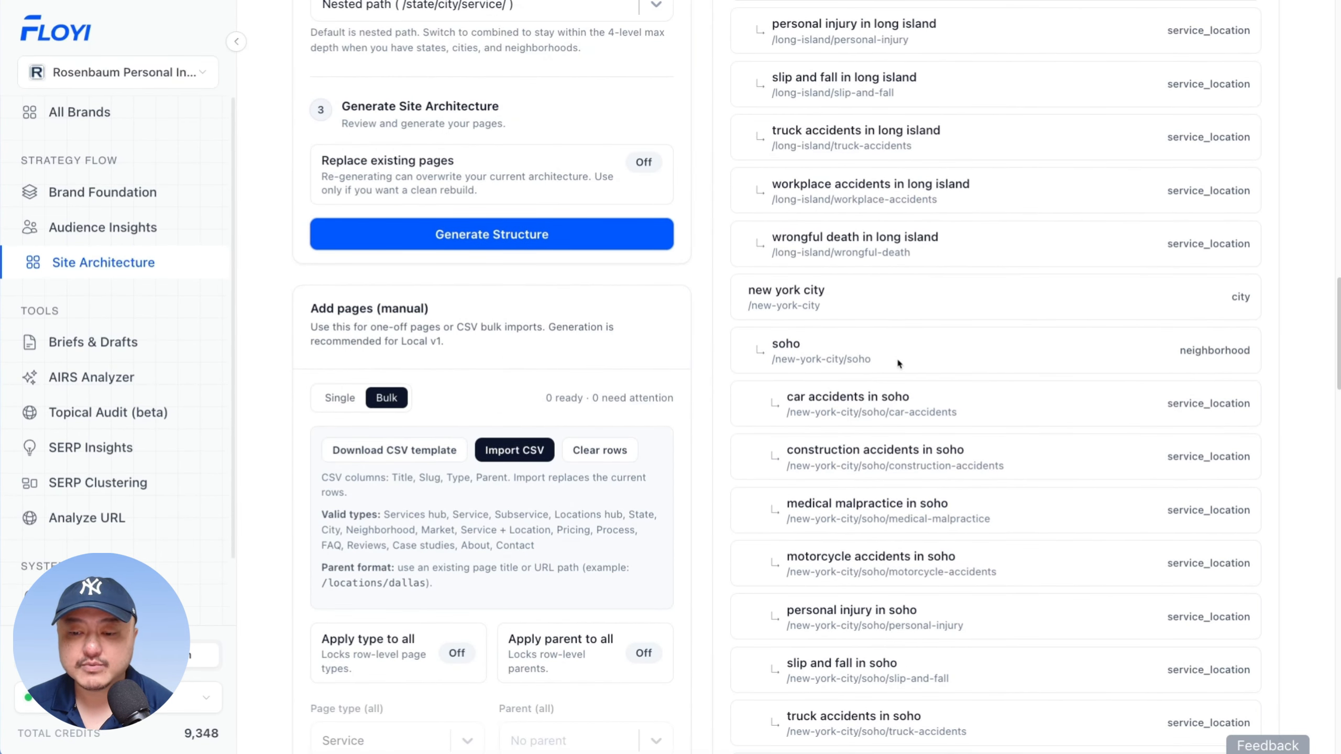
pyautogui.moveTo(896, 357); pyautogui.dragTo(808, 372)
pyautogui.scroll(-2, 811, 379)
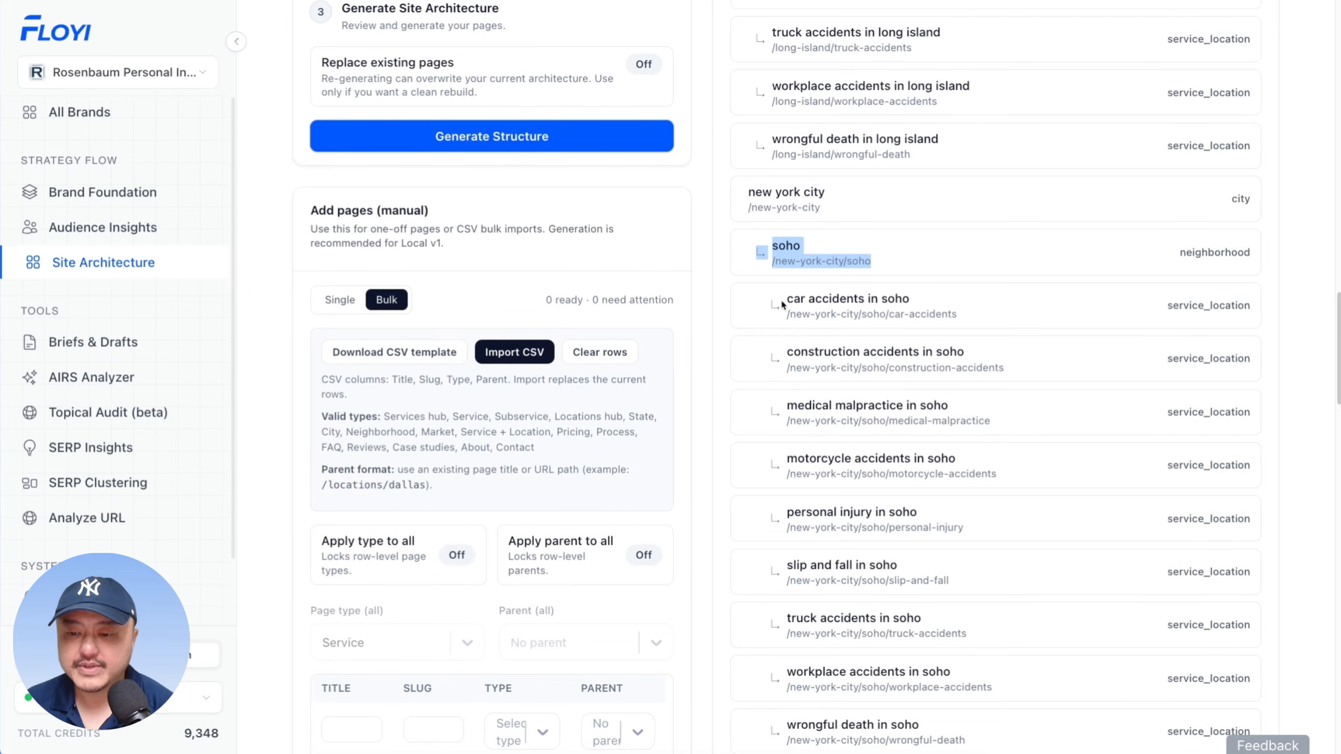
pyautogui.moveTo(820, 315); pyautogui.dragTo(953, 322)
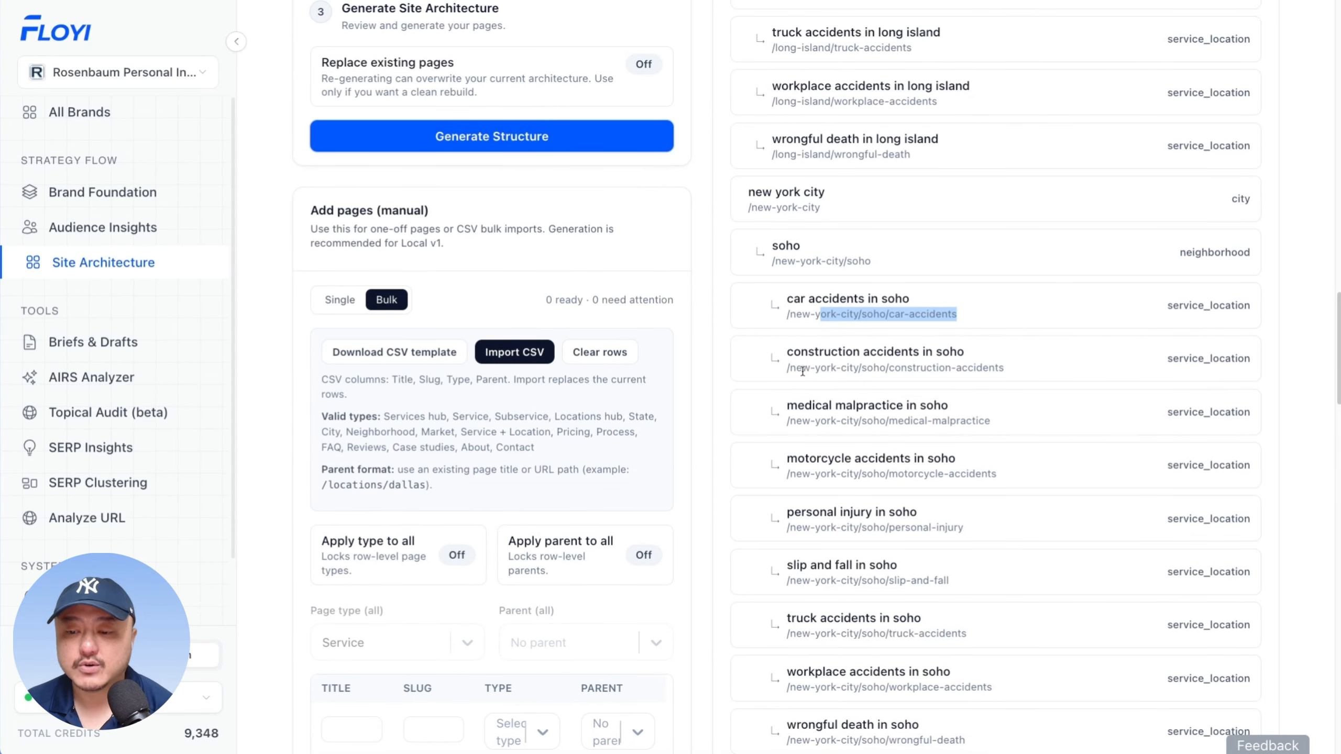
pyautogui.moveTo(1010, 373); pyautogui.dragTo(912, 368)
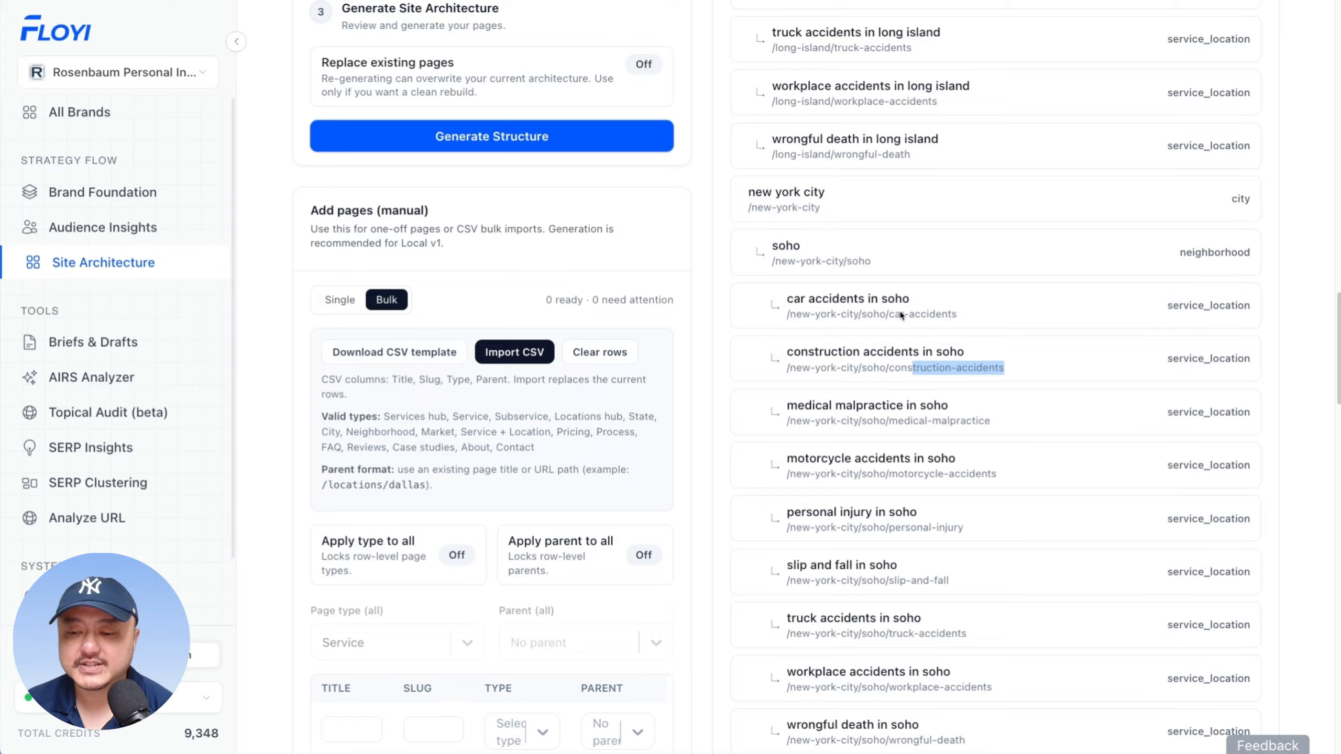
pyautogui.scroll(-12, 908, 464)
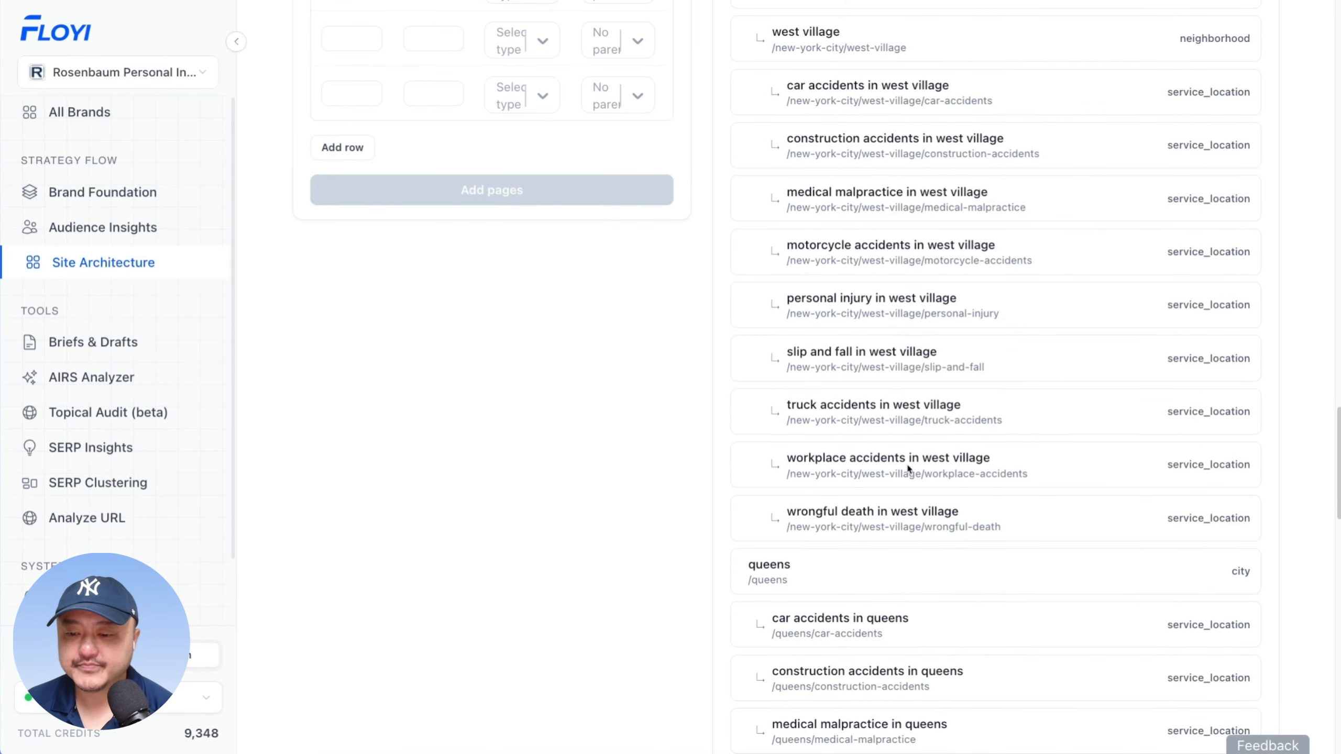
pyautogui.scroll(-3, 908, 467)
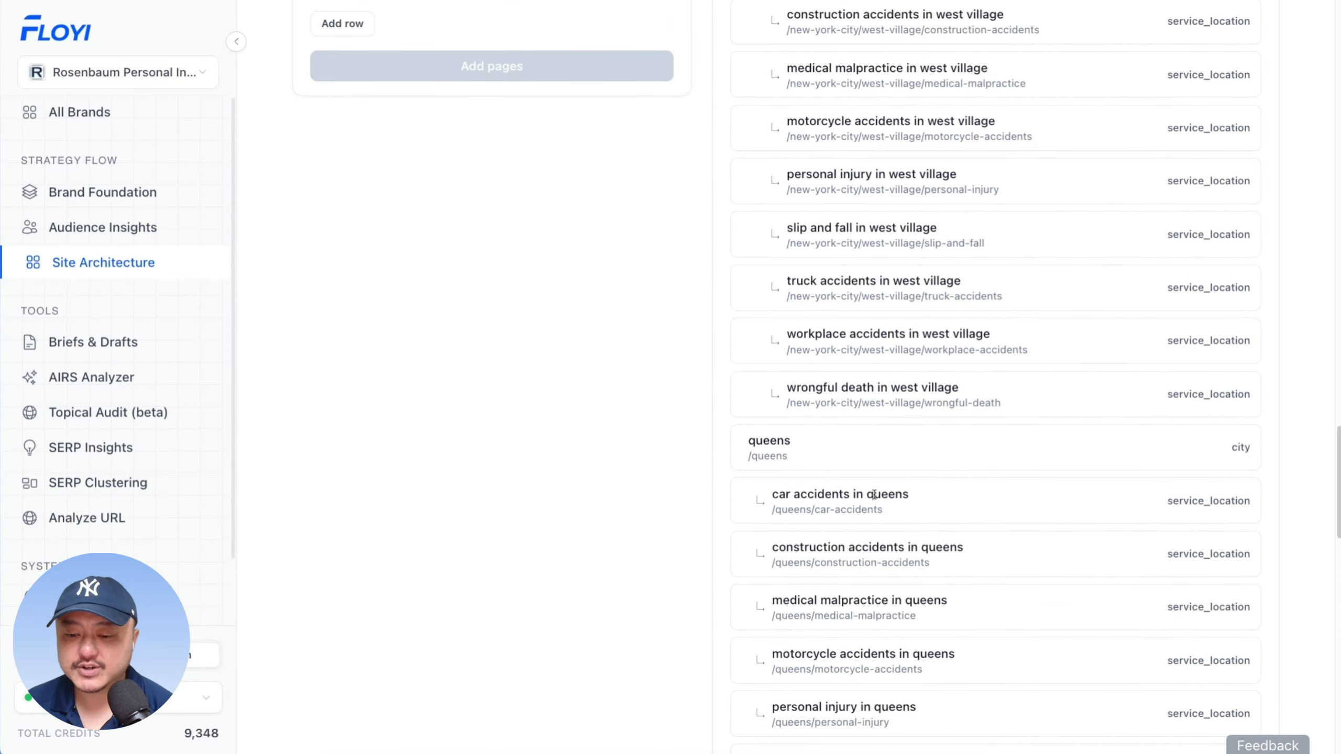
# - Examine the Services hub in the tree and how its service pages use the /services/ URL prefix
pyautogui.scroll(-20, 874, 495)
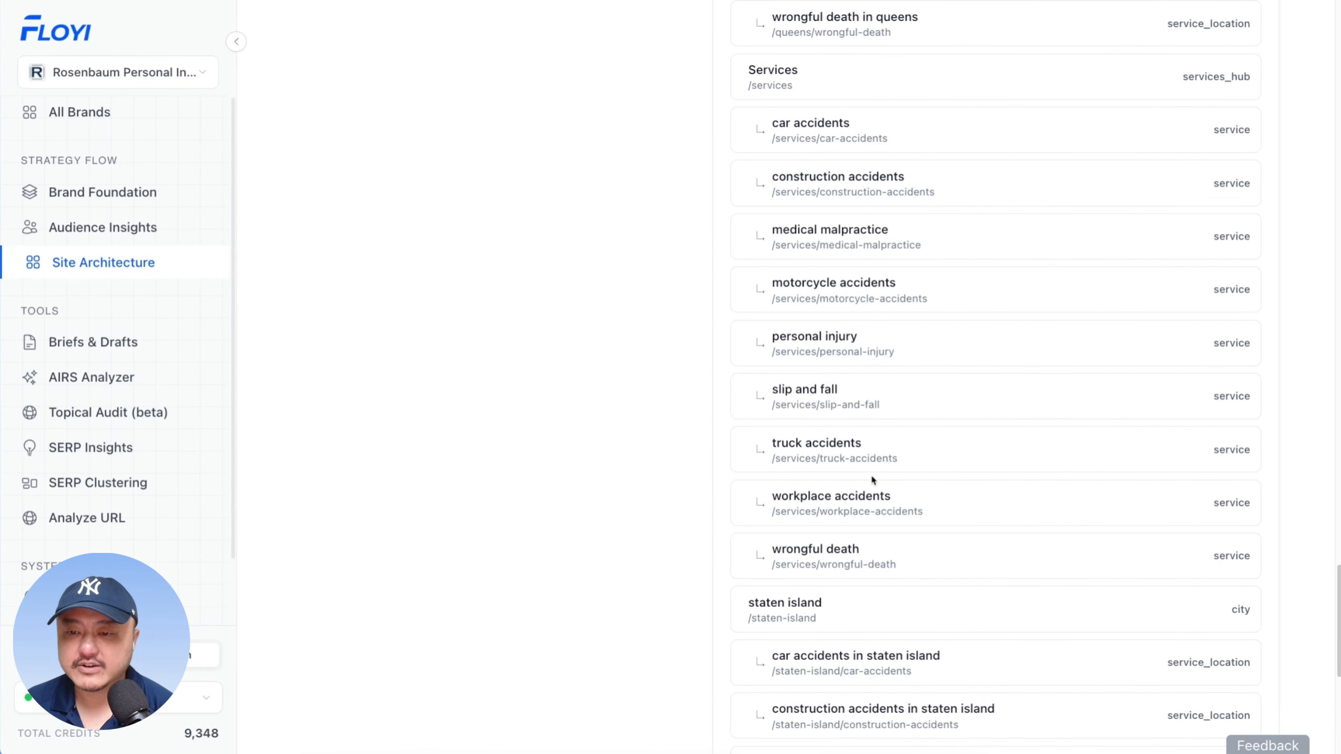
pyautogui.scroll(1, 871, 477)
pyautogui.moveTo(773, 145); pyautogui.dragTo(856, 133)
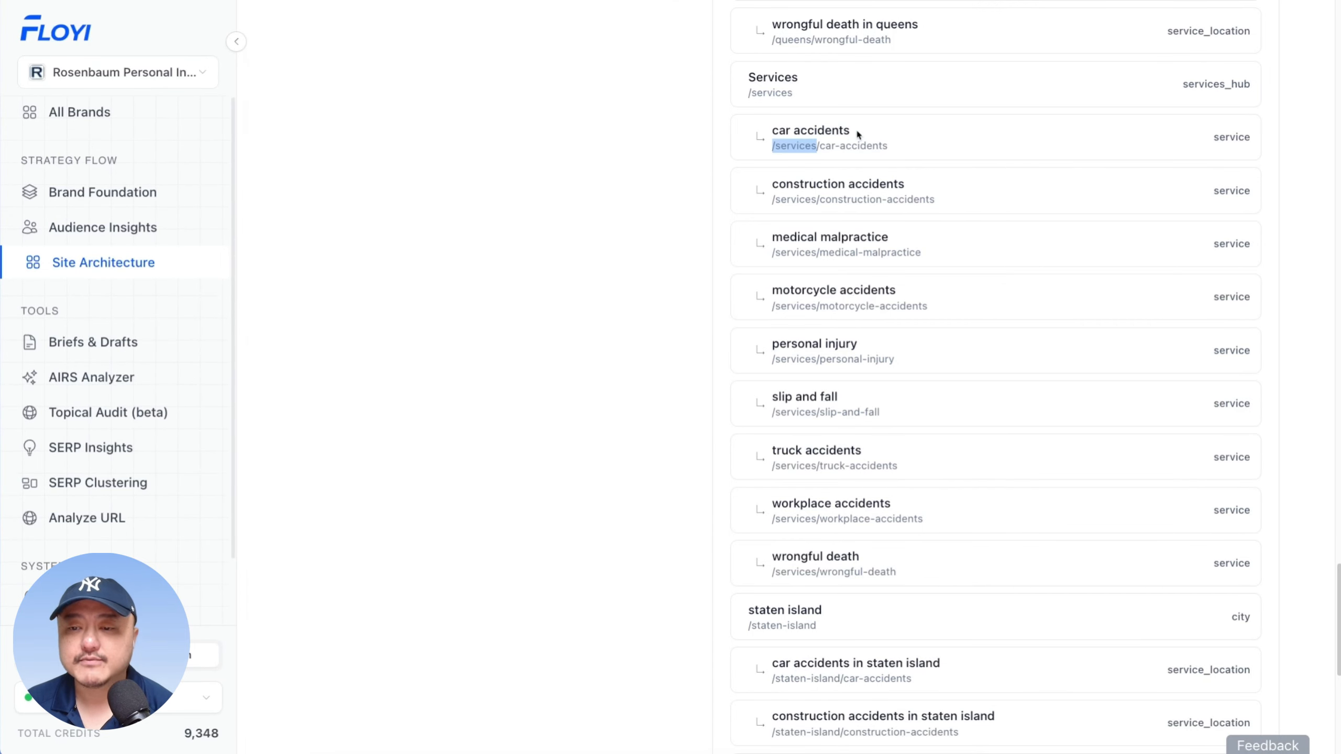
pyautogui.moveTo(773, 199); pyautogui.dragTo(713, 195)
pyautogui.click(772, 200)
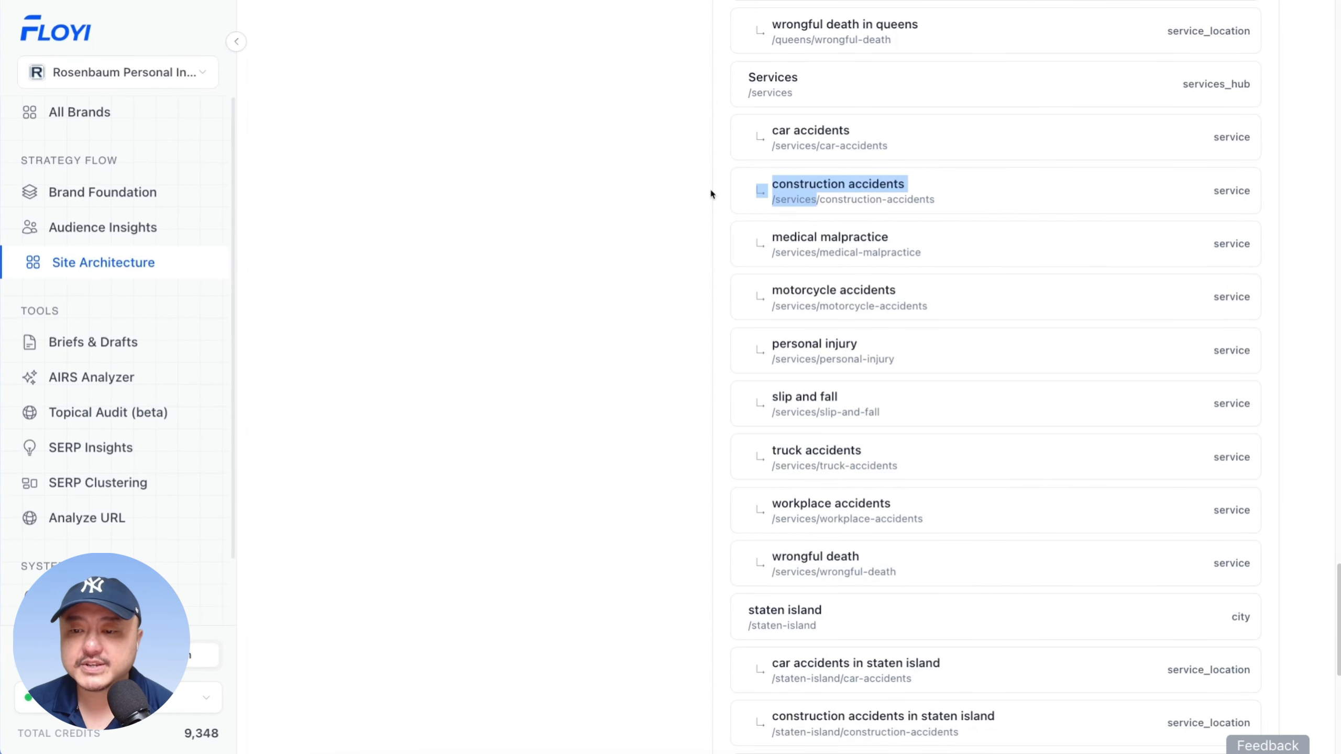
pyautogui.moveTo(810, 199); pyautogui.dragTo(964, 207)
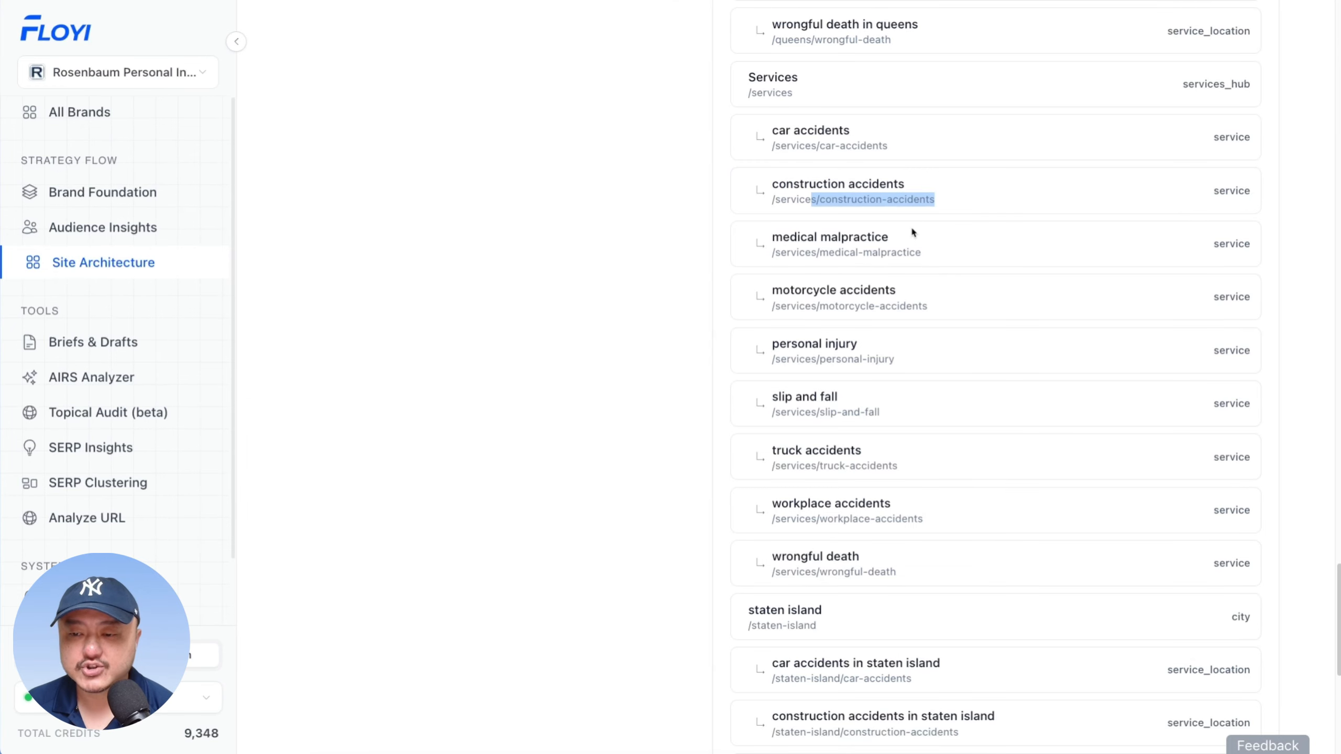
# - Review the Staten Island service pages, and return to the New York City neighborhood pages in the tree
pyautogui.scroll(-6, 910, 237)
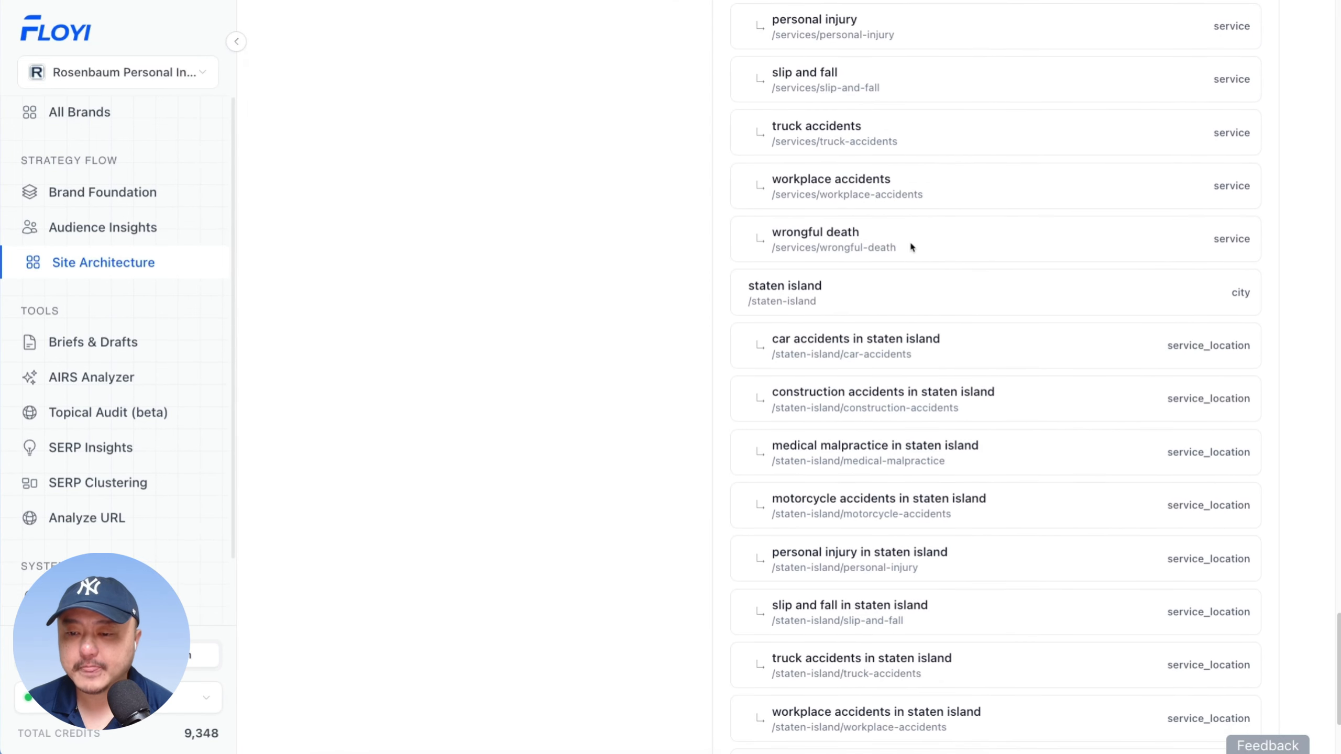
pyautogui.scroll(-3, 909, 246)
pyautogui.scroll(8, 842, 291)
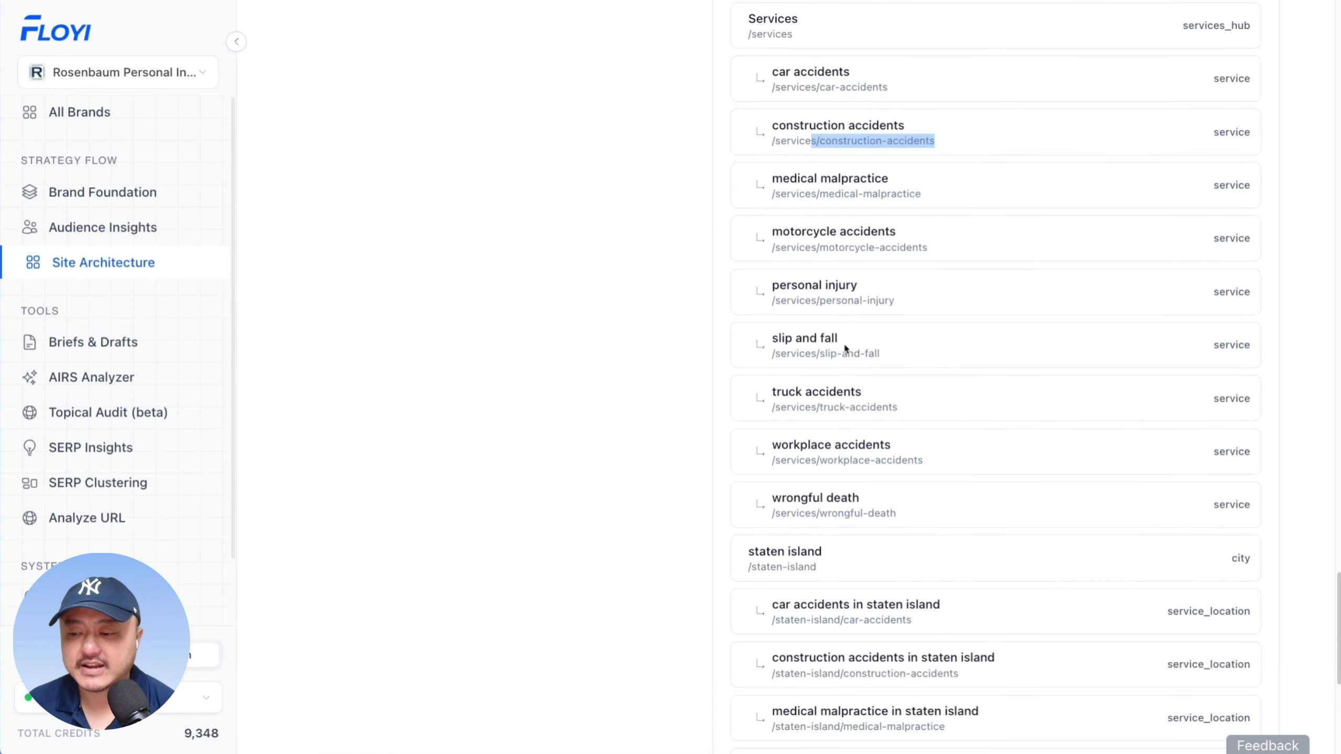
pyautogui.scroll(20, 845, 349)
pyautogui.scroll(-5, 756, 341)
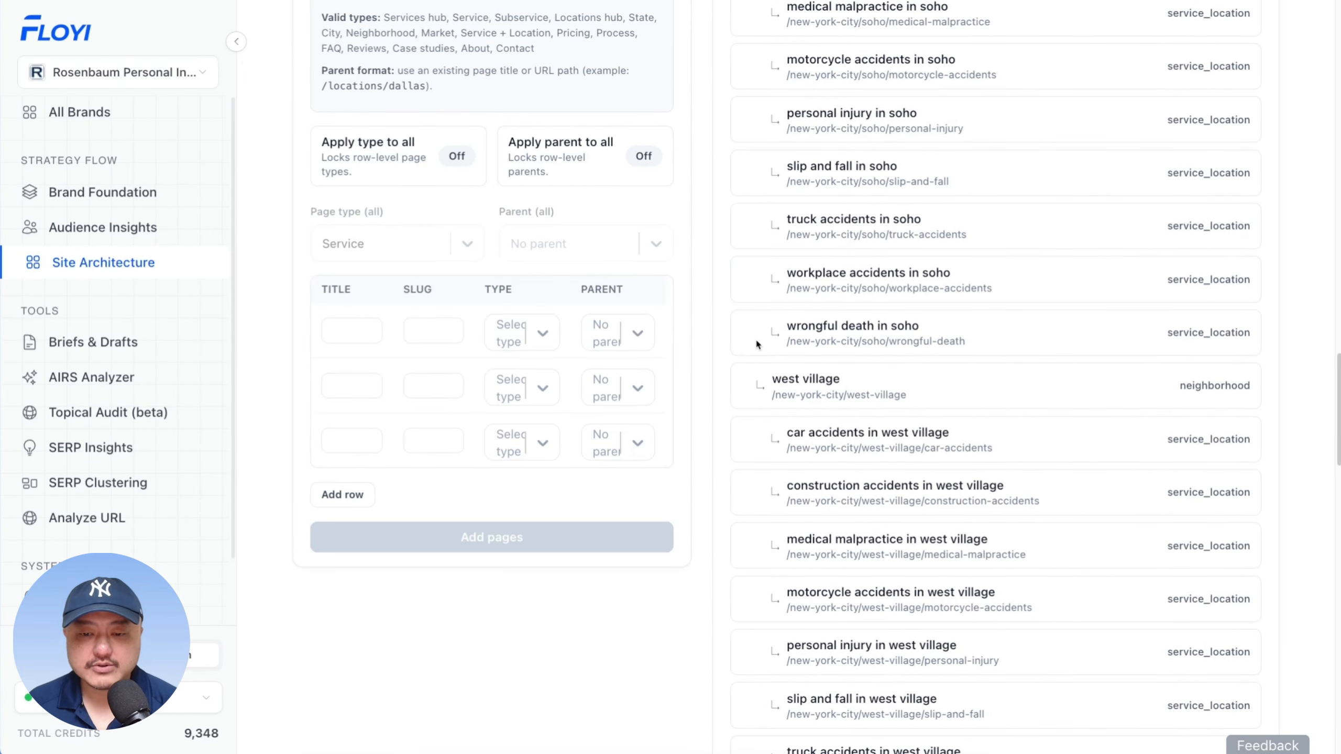
# - Collapse the sidebar and enter a page titled About Us with the slug about in the first bulk row
pyautogui.click(236, 41)
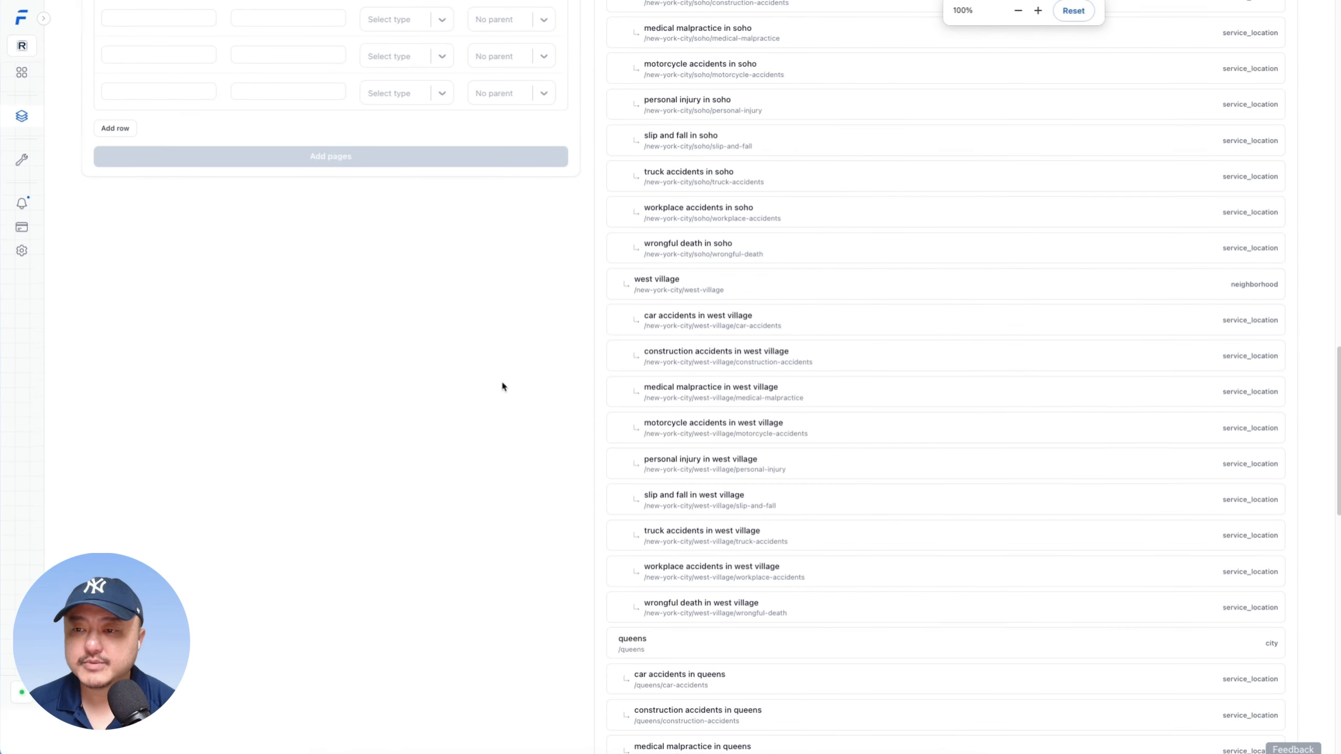
pyautogui.scroll(6, 501, 379)
pyautogui.click(171, 353)
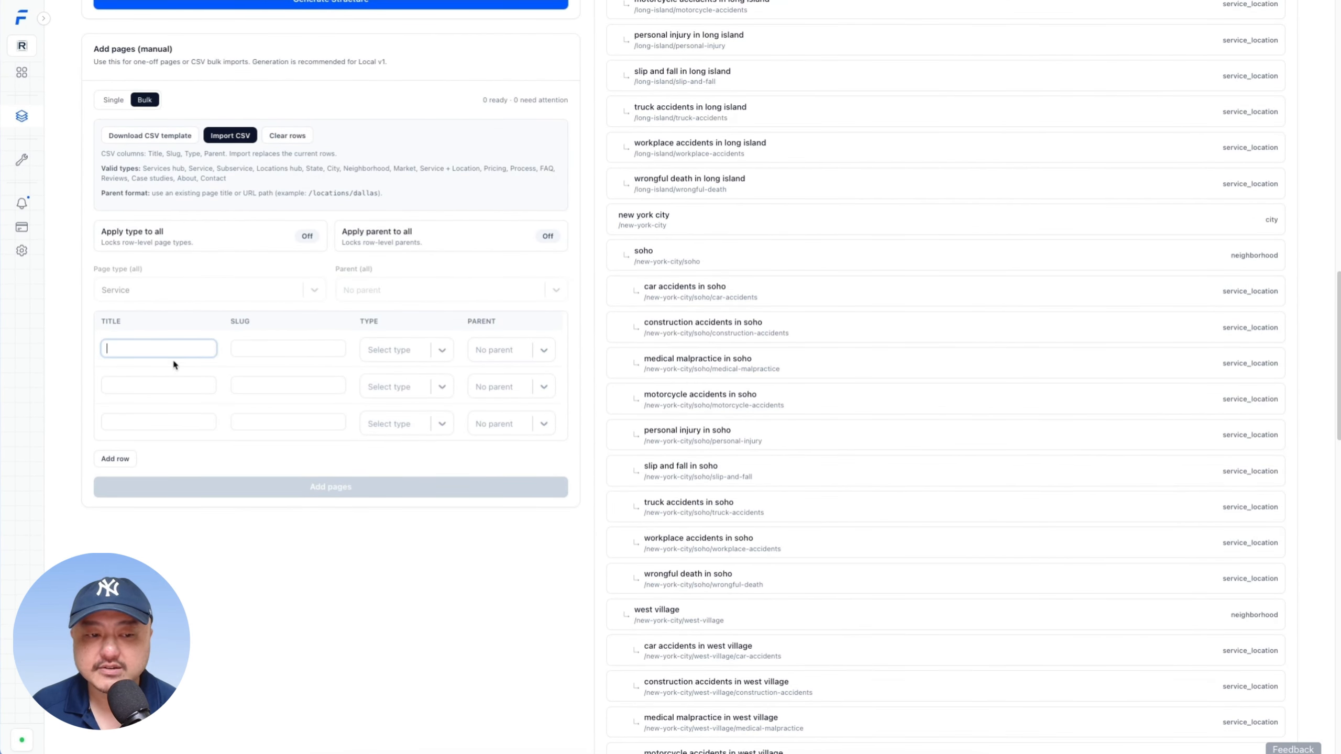
pyautogui.write('Av')
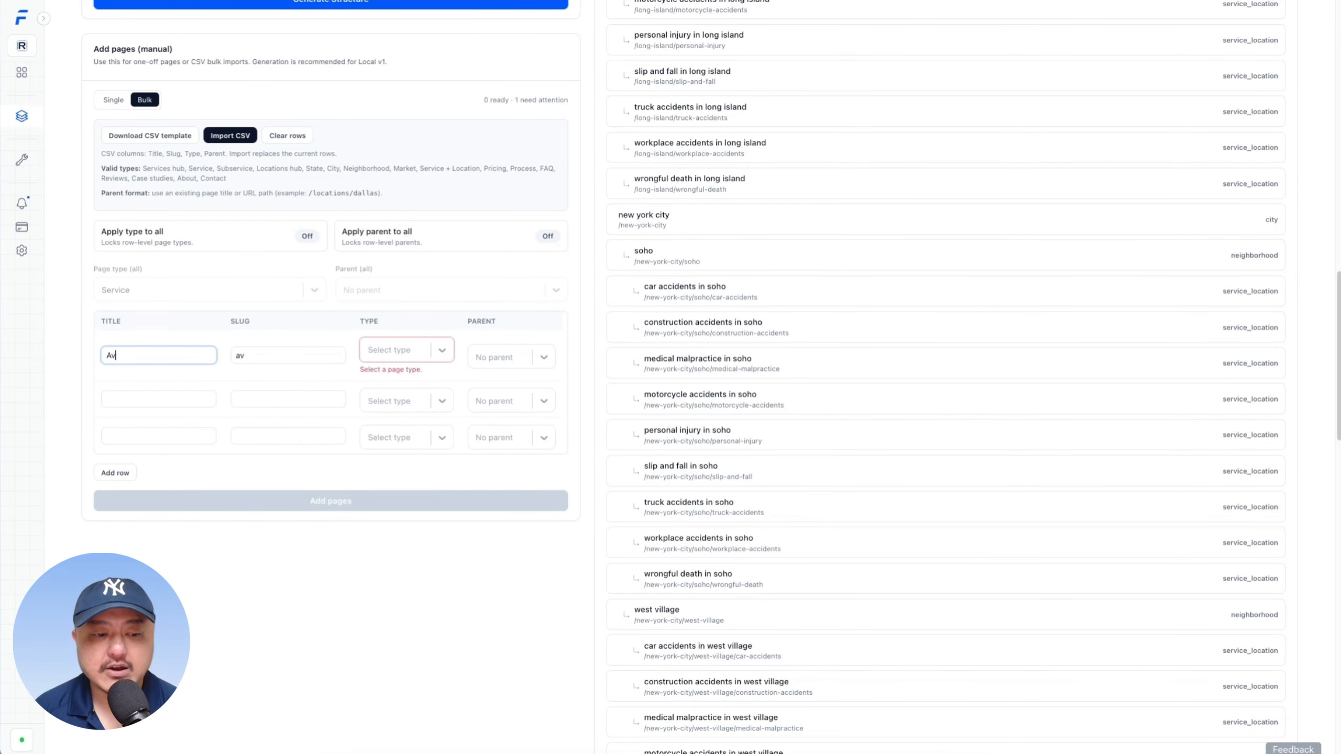
pyautogui.write('out Us')
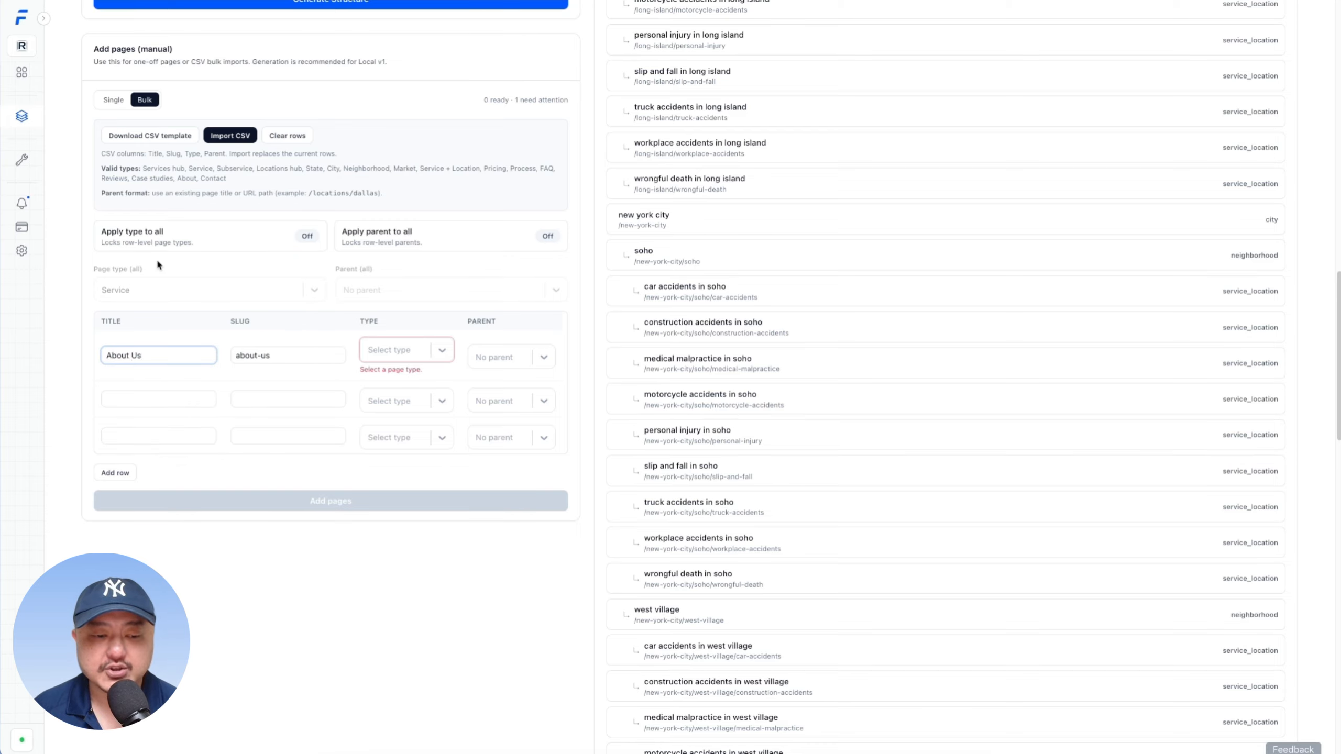
pyautogui.click(299, 355)
pyautogui.press('BackSpace')
pyautogui.press('BackSpace')
pyautogui.press('BackSpace')
pyautogui.press('BackSpace')
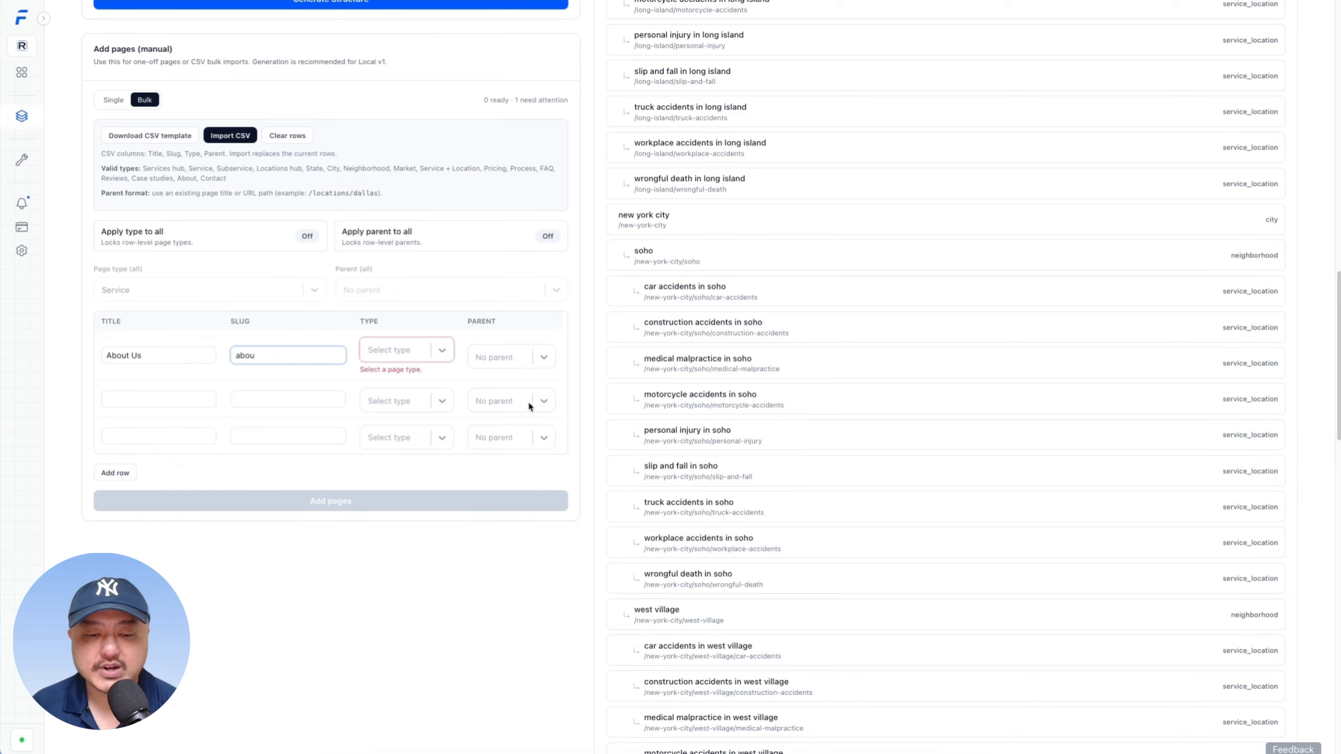
# - Set the About Us row's page type to About and leave it without a parent after checking the parent options
pyautogui.click(438, 356)
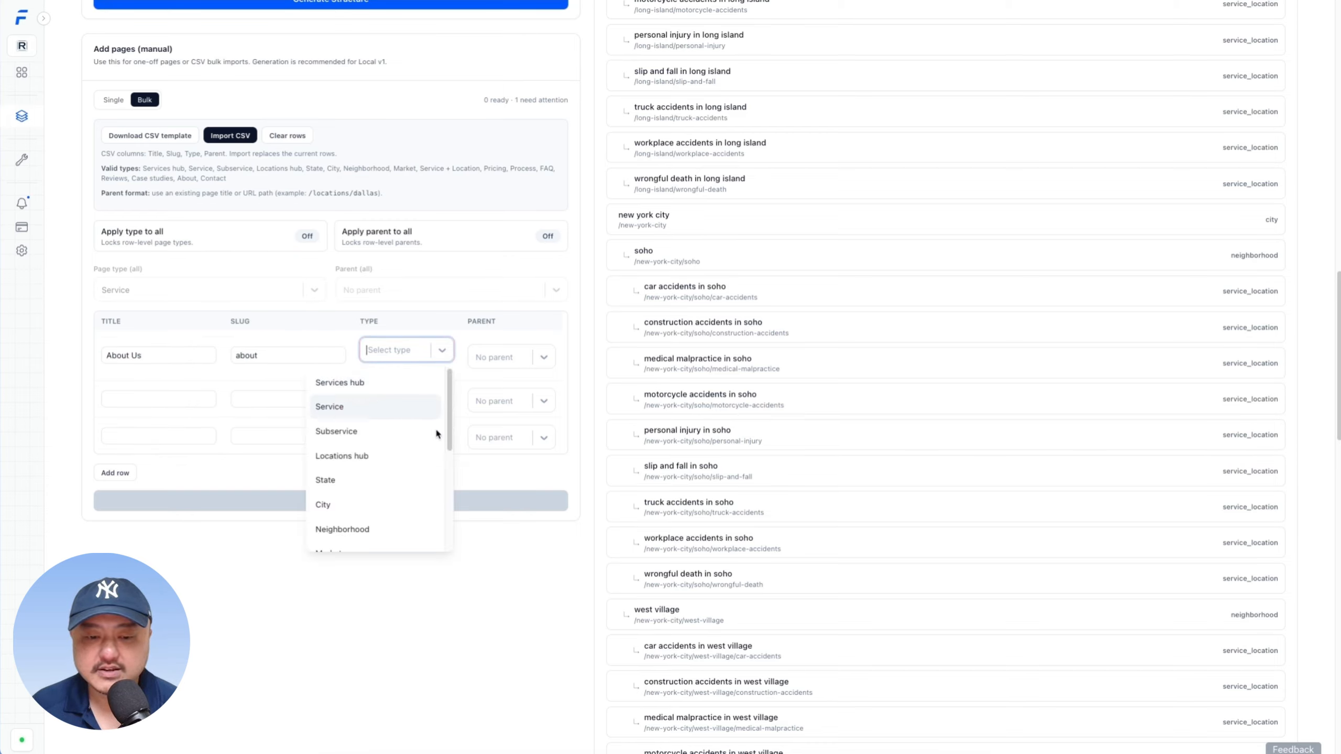
pyautogui.scroll(-5, 434, 433)
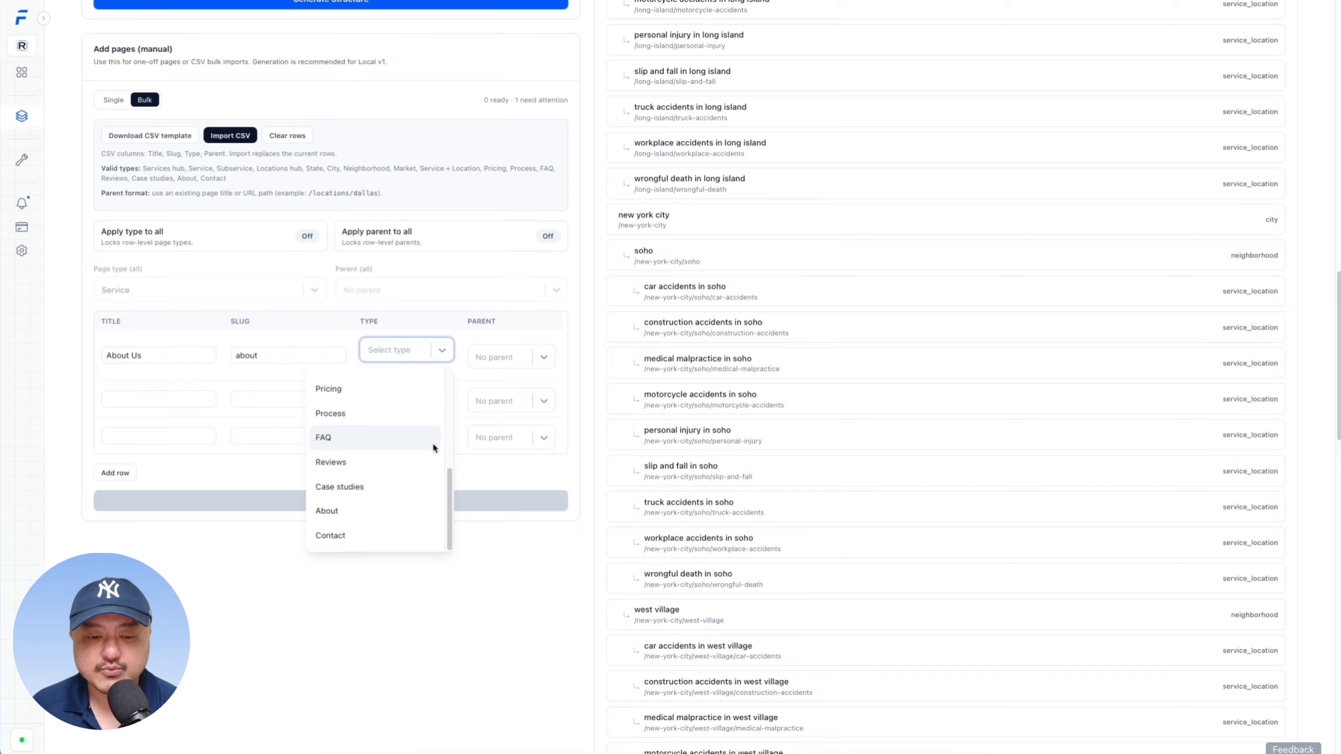
pyautogui.click(357, 508)
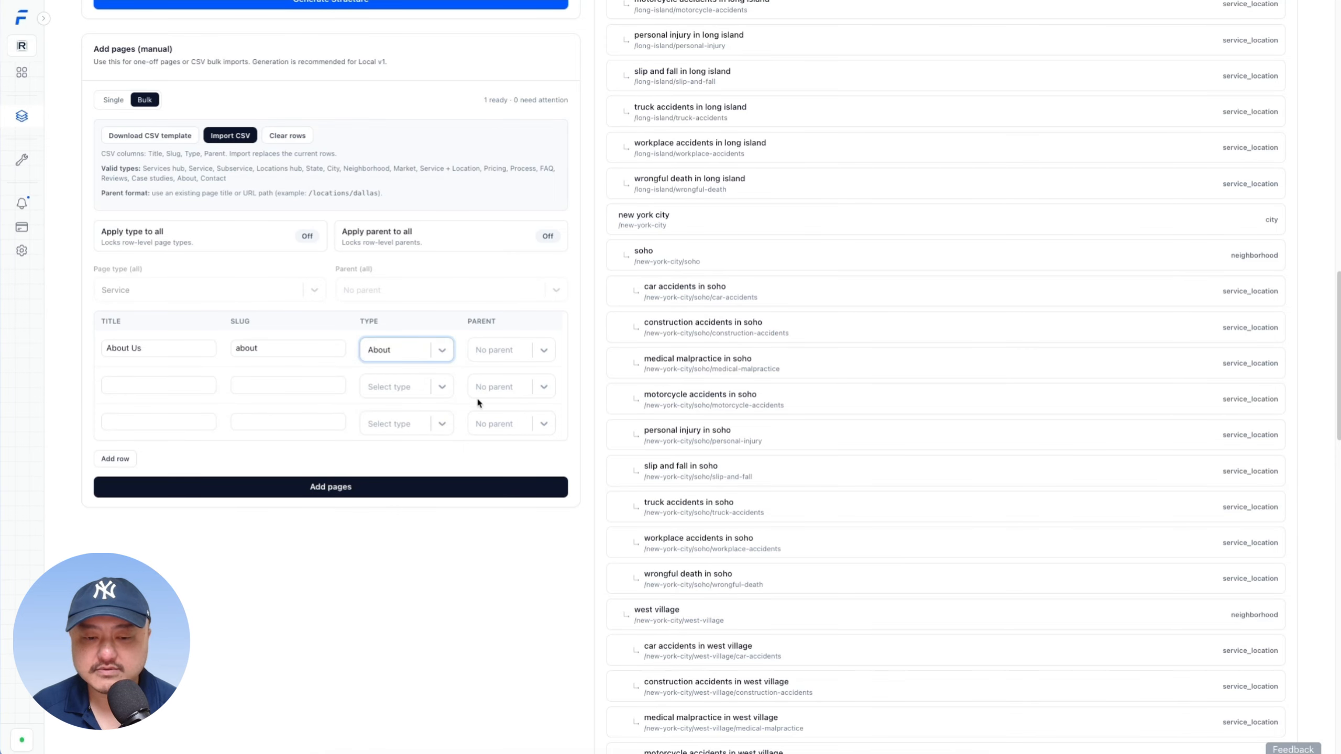
pyautogui.click(547, 352)
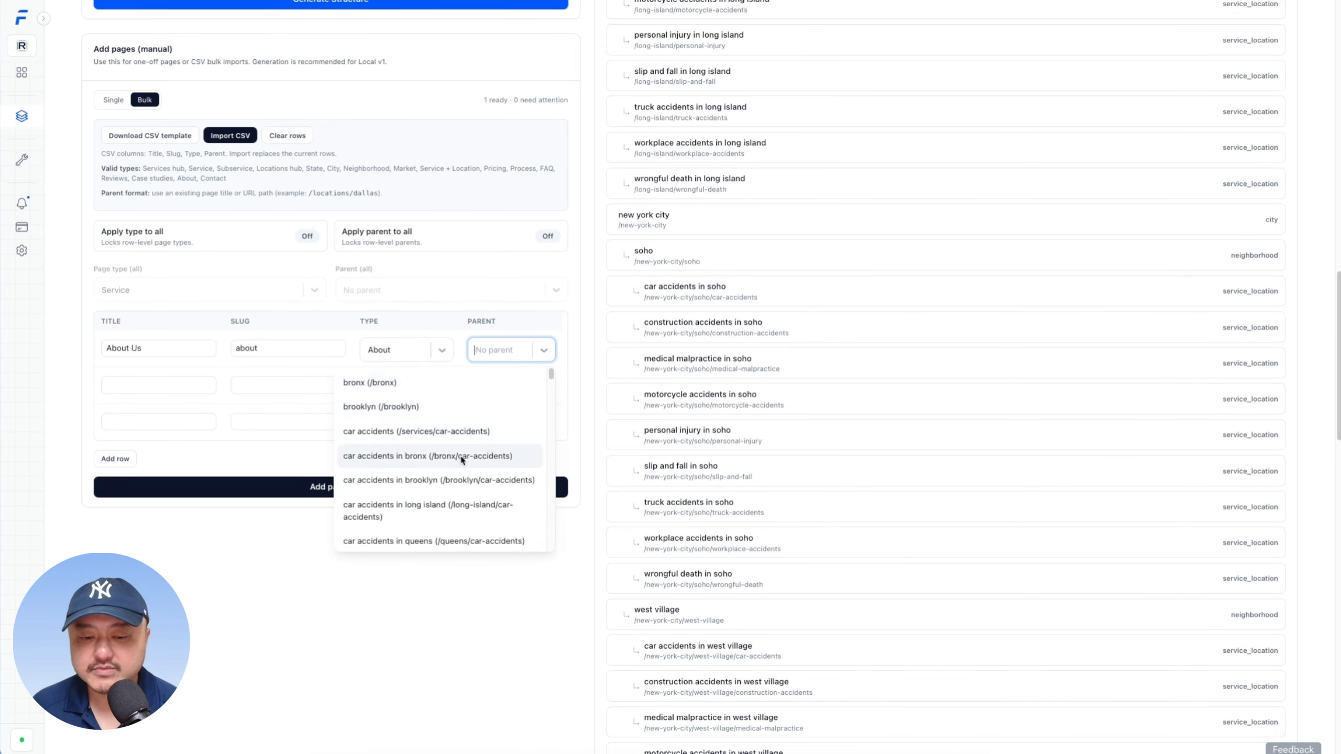
pyautogui.scroll(-2, 476, 415)
pyautogui.scroll(-3, 476, 416)
pyautogui.scroll(6, 470, 443)
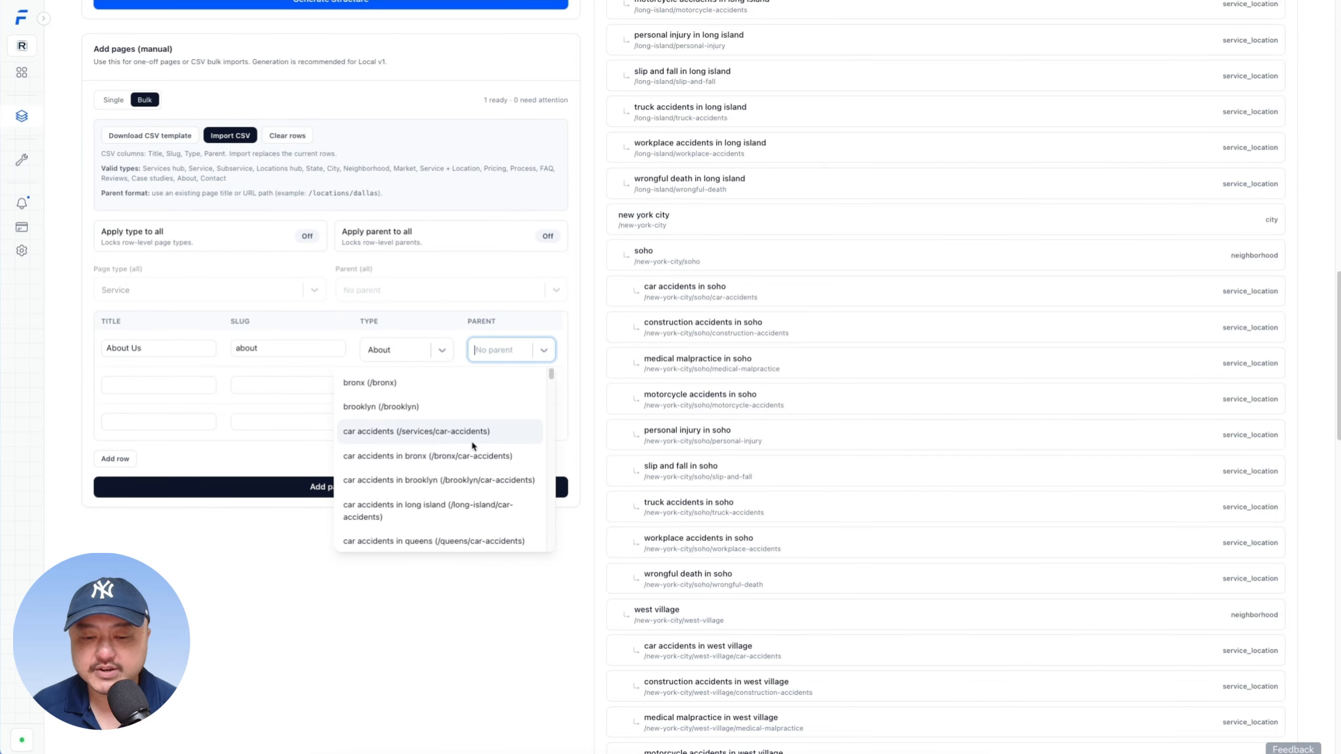
pyautogui.click(505, 312)
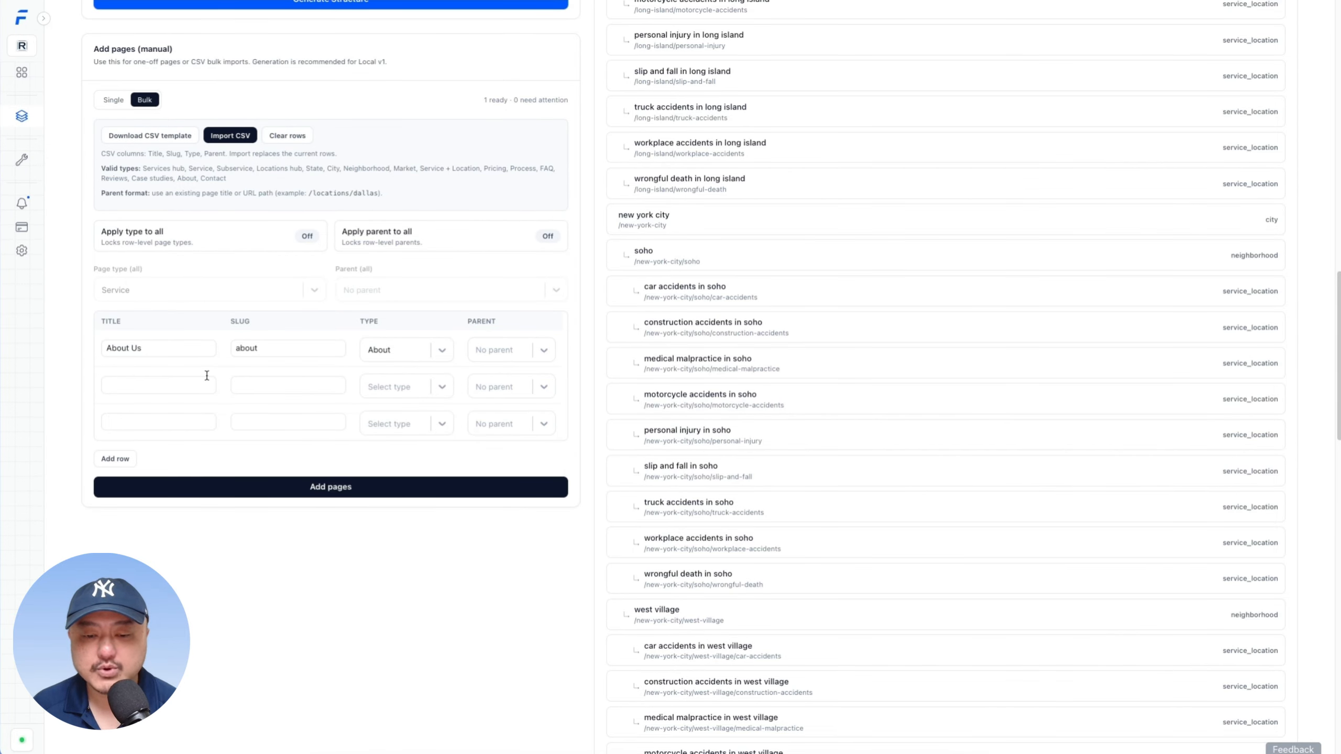
# - Fill the second bulk row with the title Contact and set its page type to Contact
pyautogui.click(186, 388)
pyautogui.write('Co')
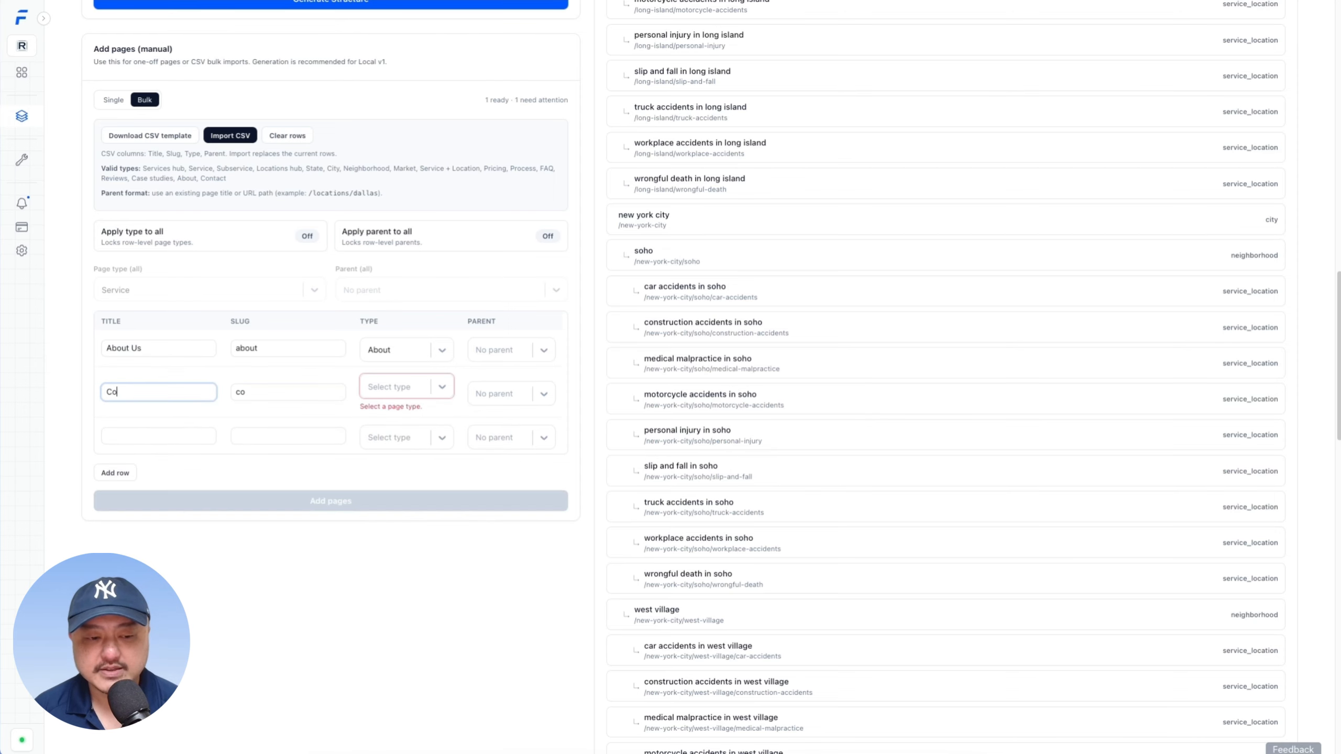
pyautogui.write('ntact')
pyautogui.press('Tab')
pyautogui.press('Tab')
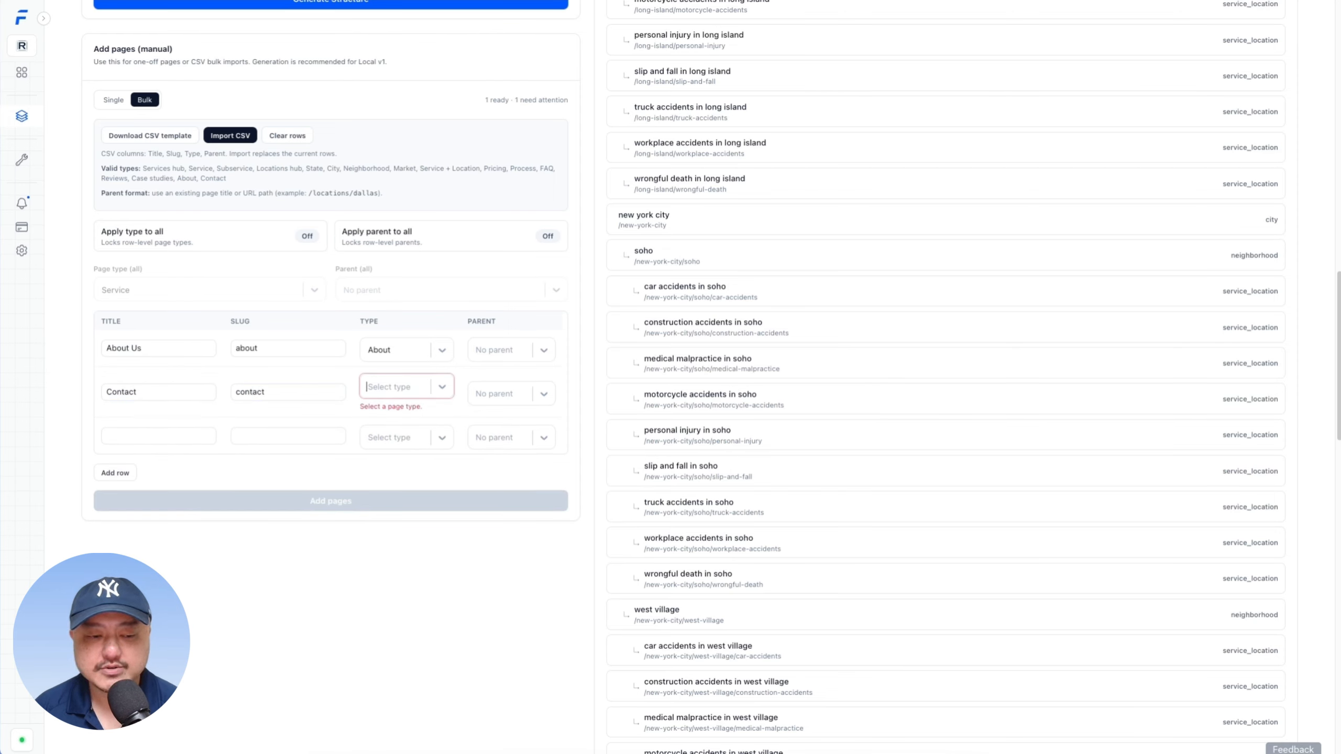
pyautogui.click(442, 388)
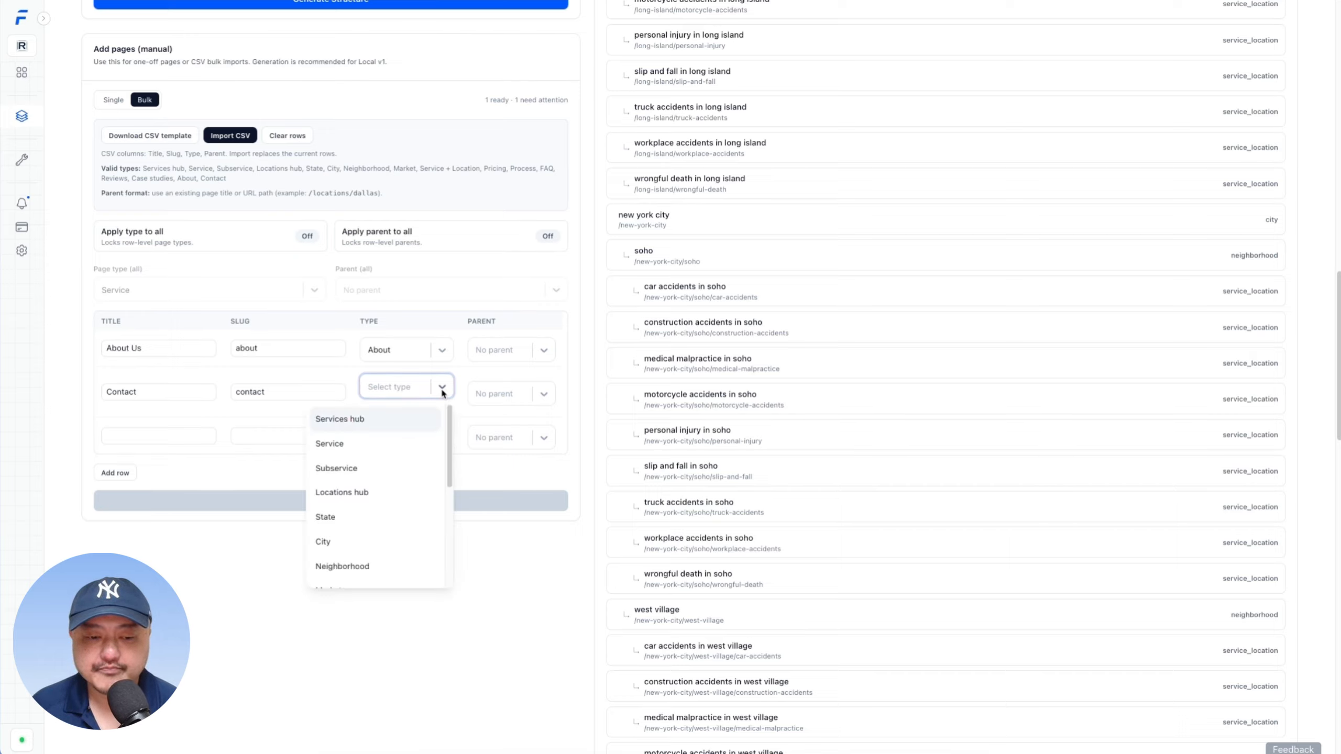
pyautogui.scroll(-5, 380, 467)
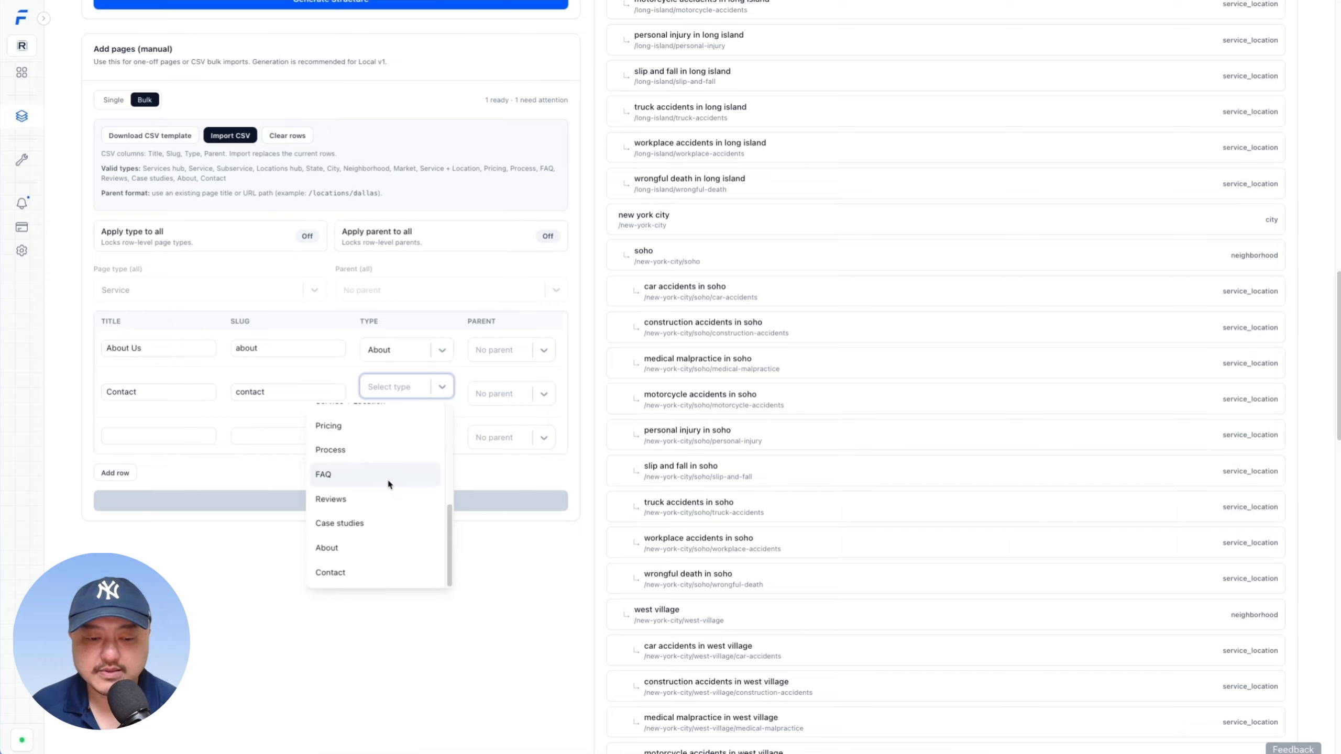
pyautogui.click(355, 573)
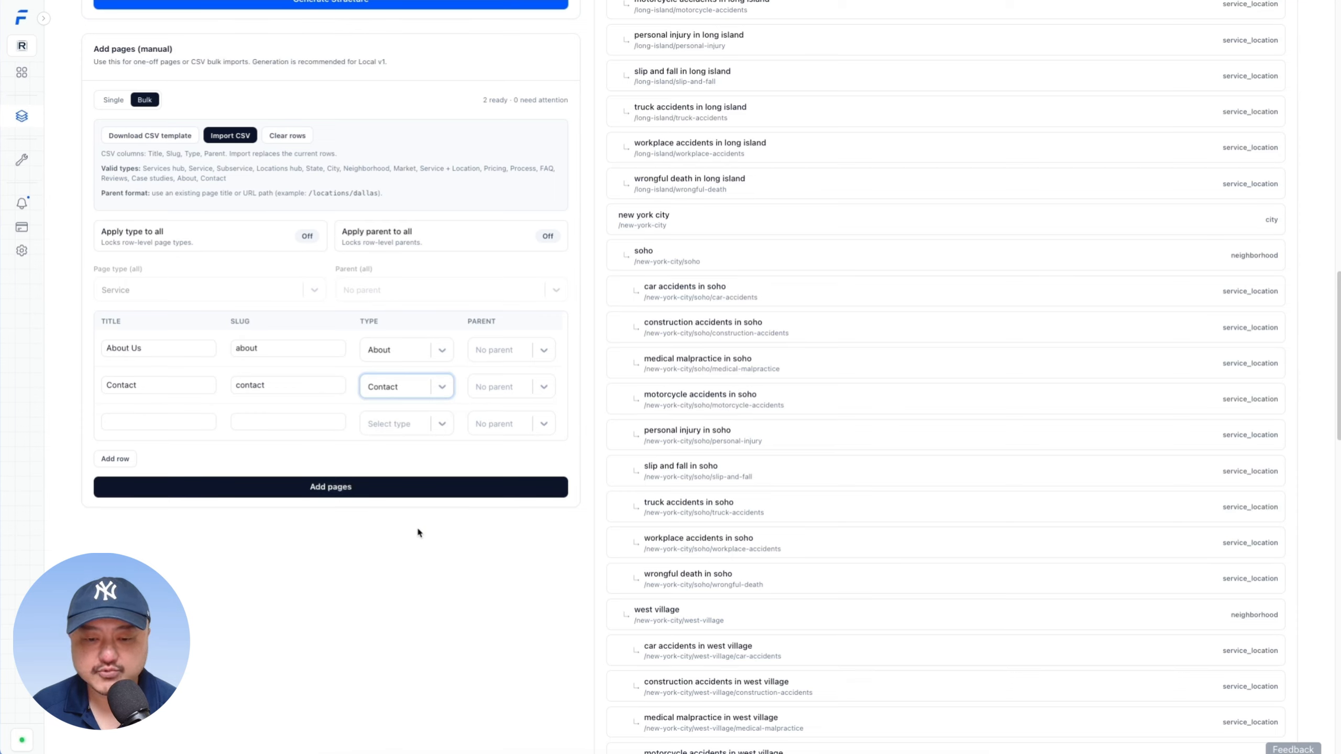
# - Fill the third bulk row with the Case studies page type and the title Case Studies, and add the three pages
pyautogui.click(154, 423)
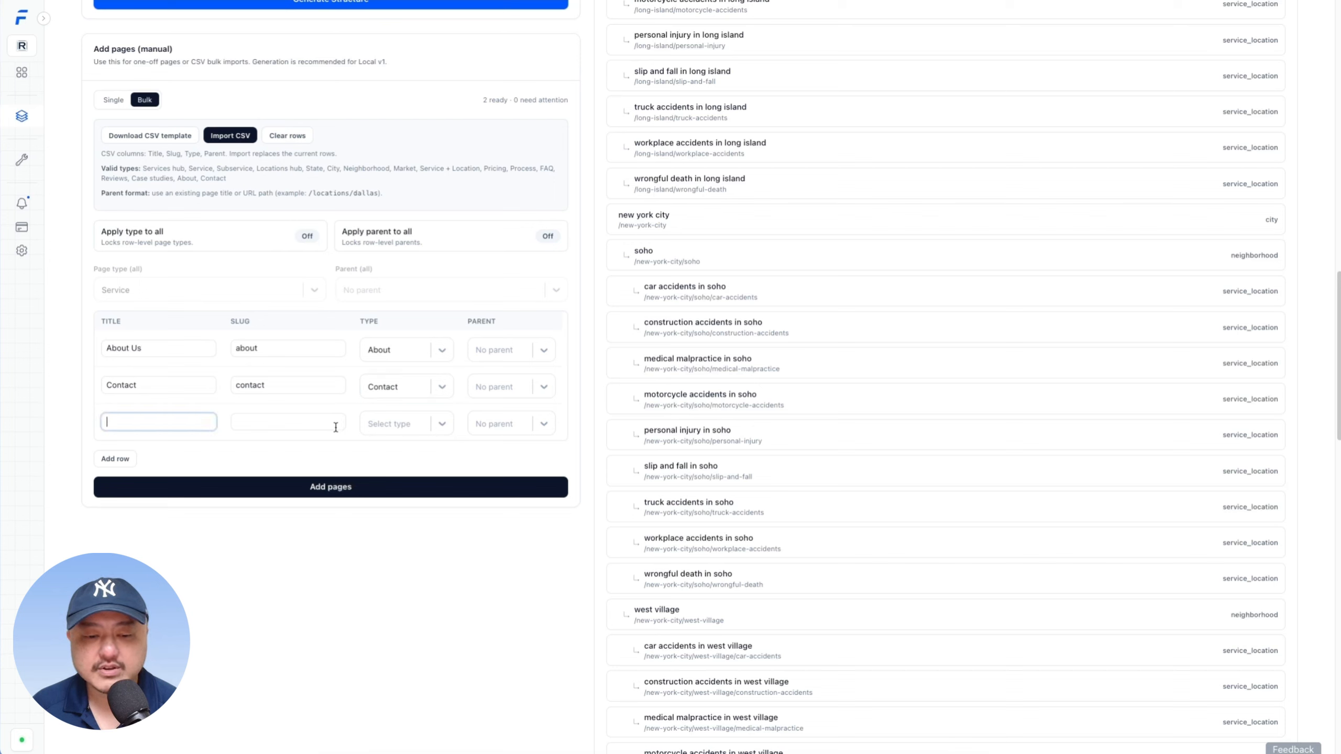
pyautogui.click(449, 424)
pyautogui.scroll(-5, 411, 499)
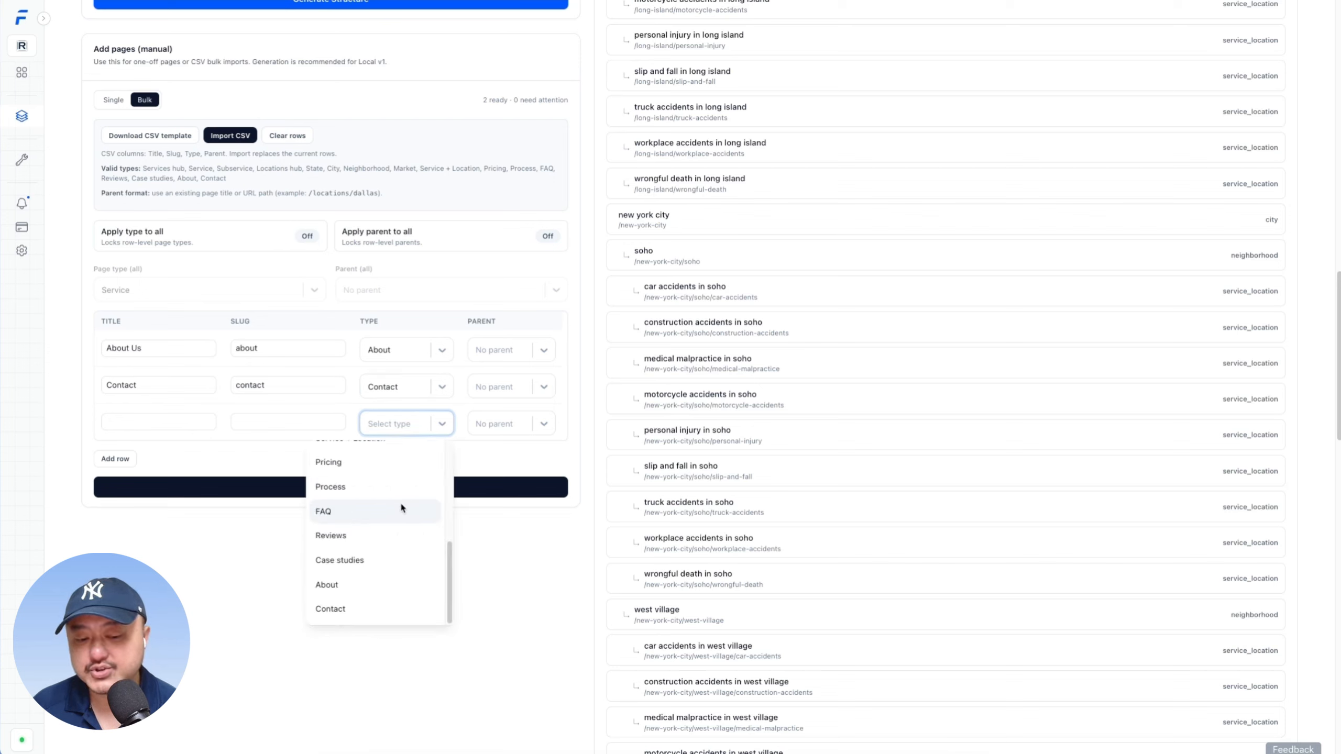
pyautogui.click(346, 560)
pyautogui.click(156, 425)
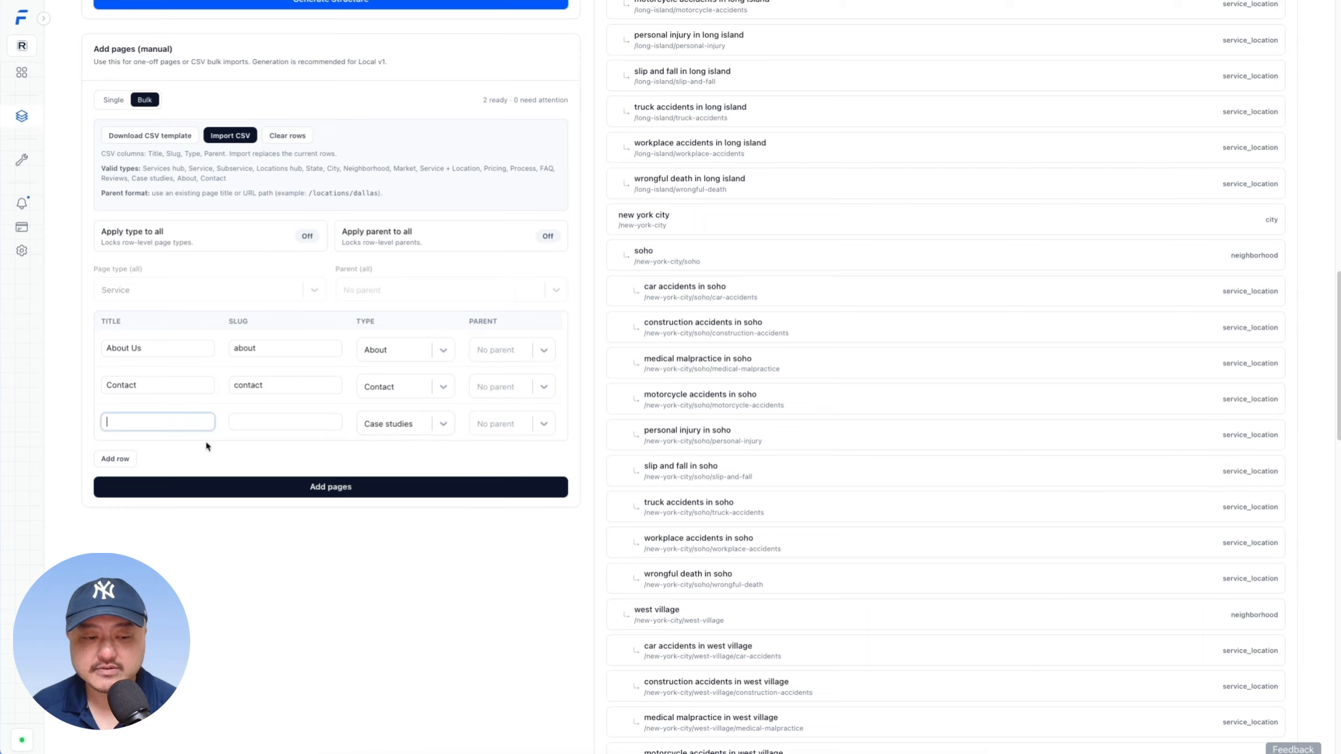
pyautogui.write('Case Studi')
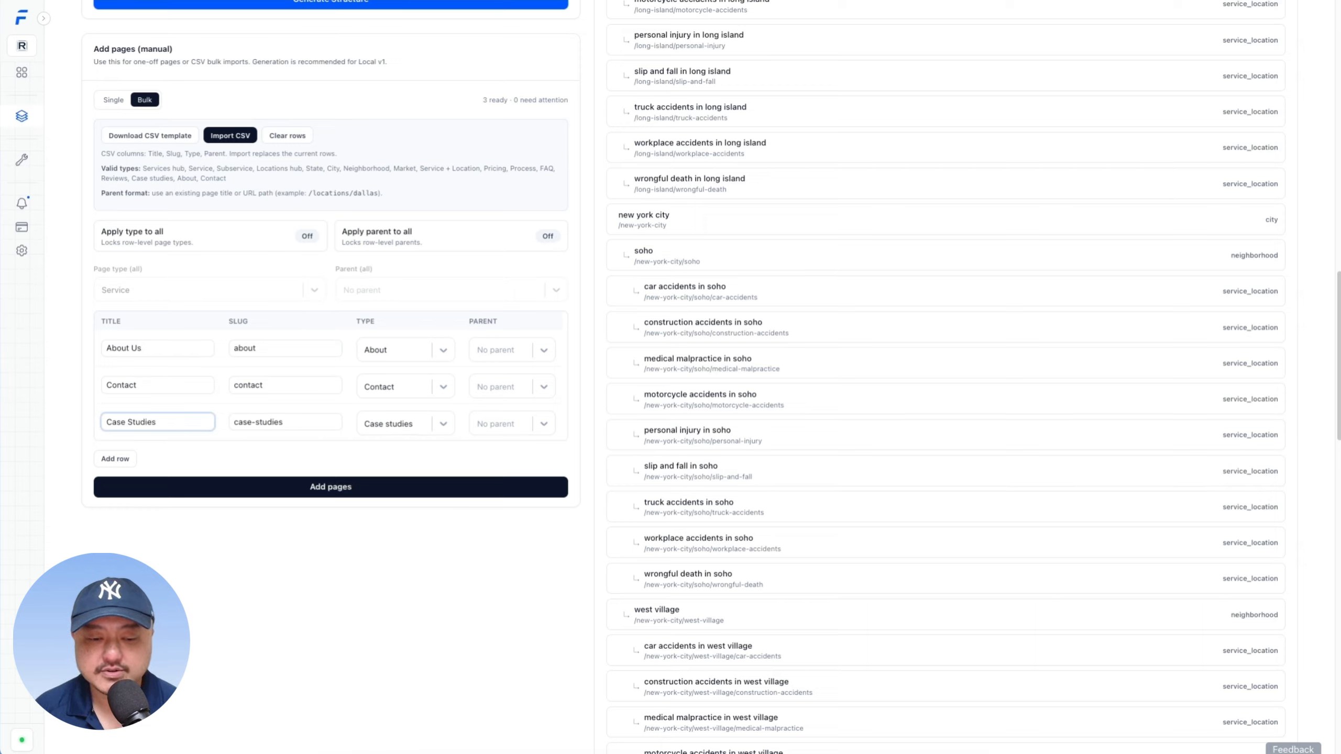
pyautogui.write('es')
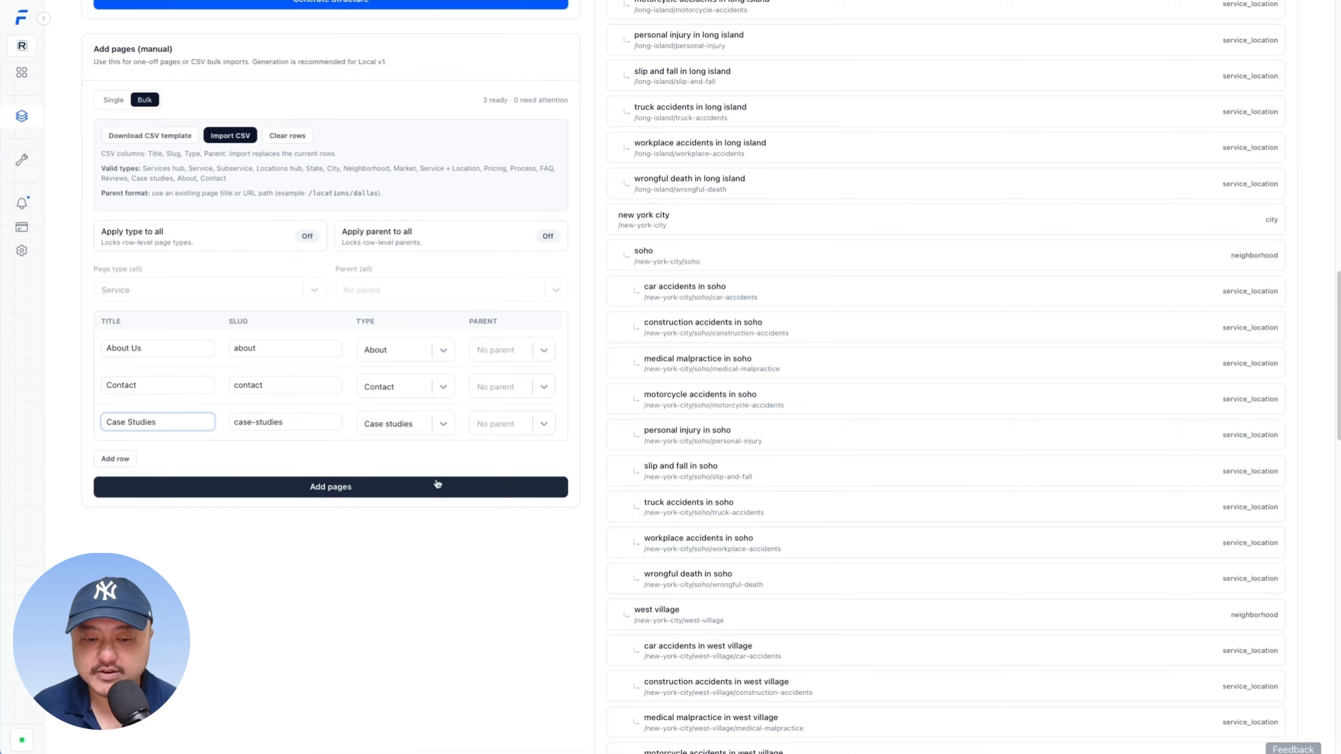
pyautogui.click(341, 493)
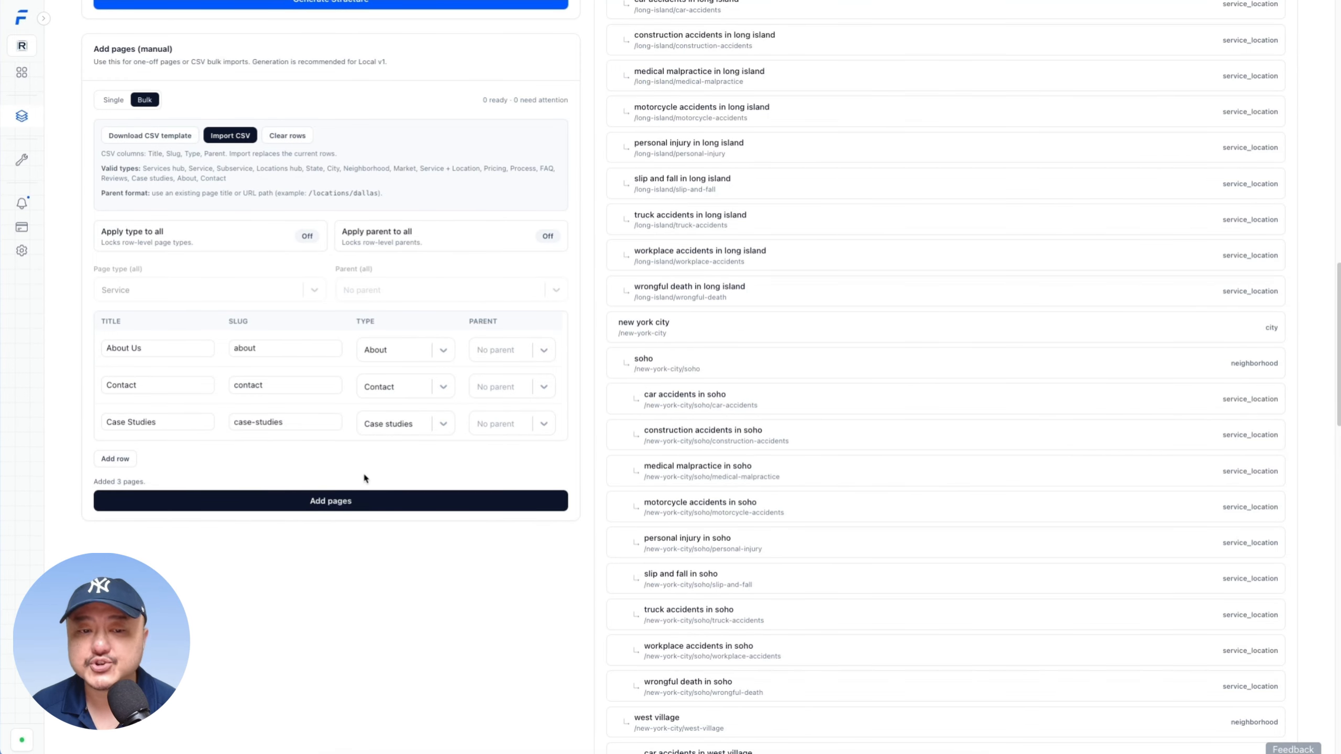
# - Check where the manually added Case Studies, Contact and About Us pages sit in the preview tree
pyautogui.scroll(10, 689, 499)
pyautogui.moveTo(618, 444); pyautogui.dragTo(691, 527)
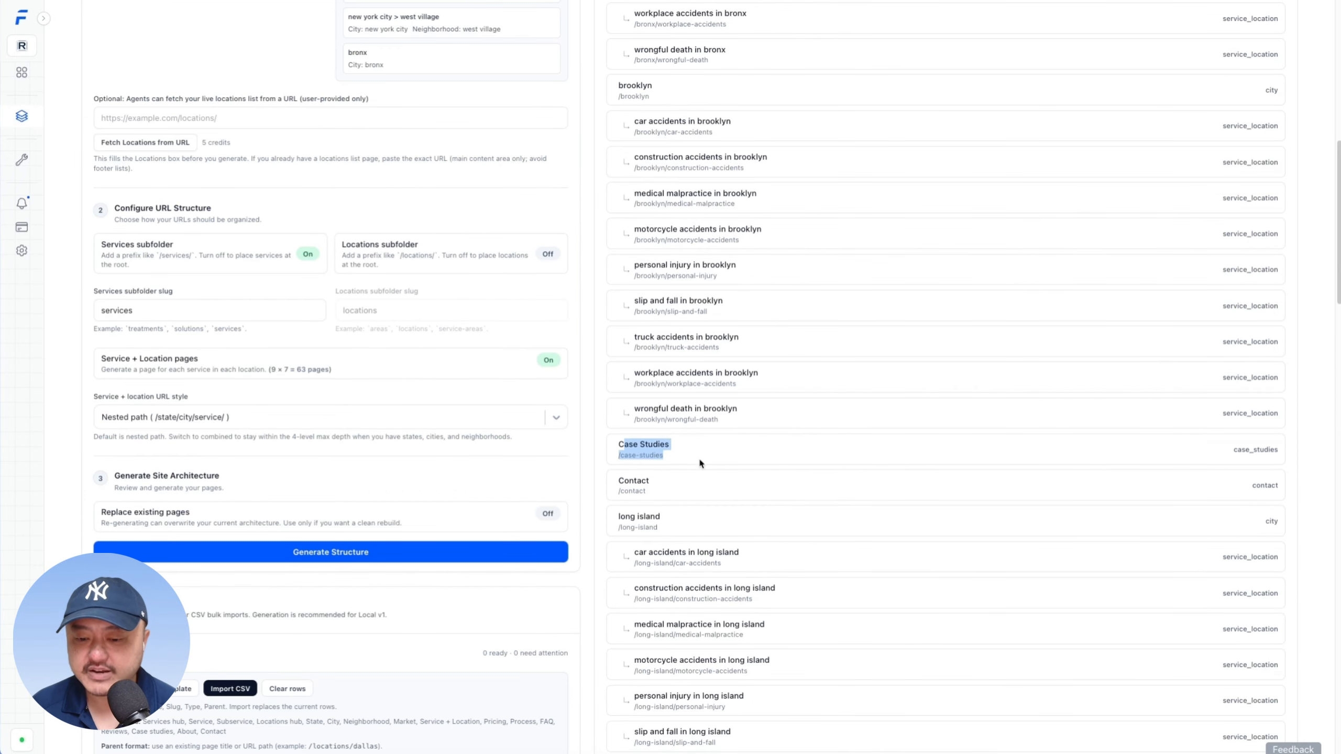
pyautogui.click(692, 526)
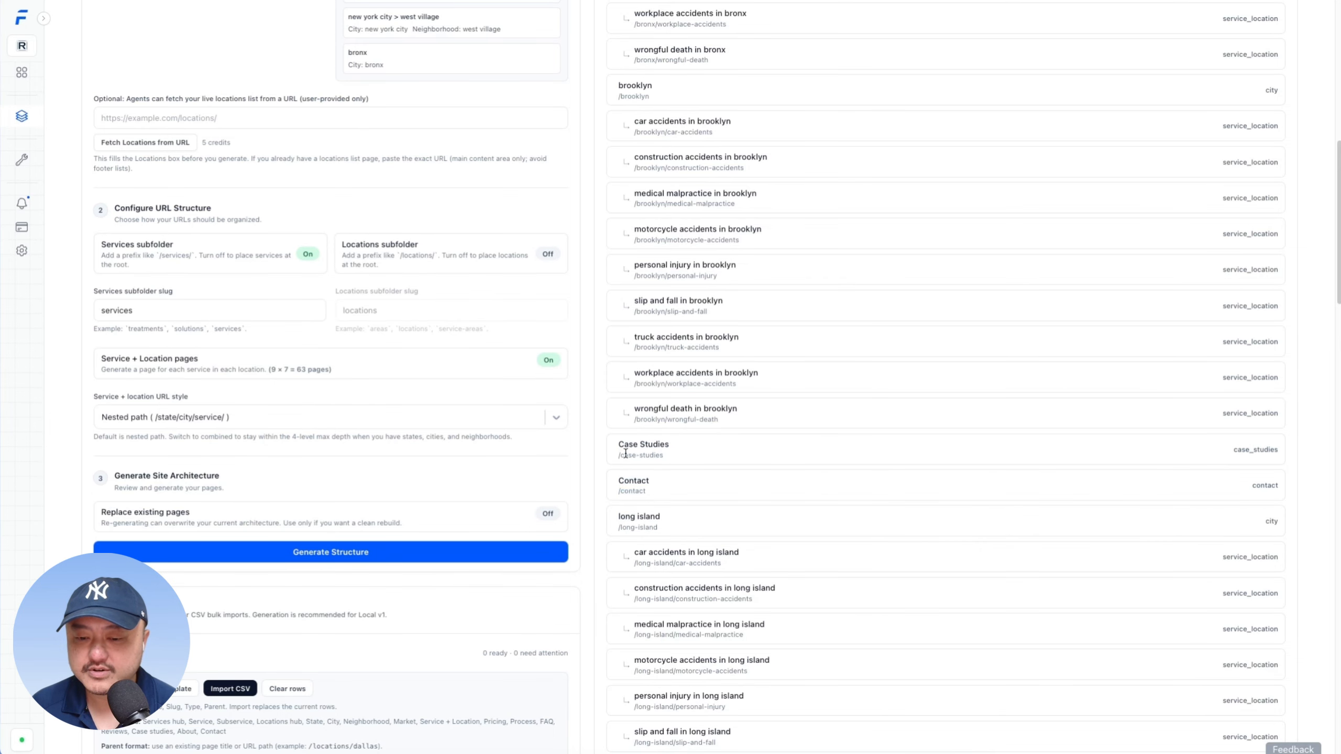
pyautogui.moveTo(616, 446); pyautogui.dragTo(692, 450)
pyautogui.click(591, 491)
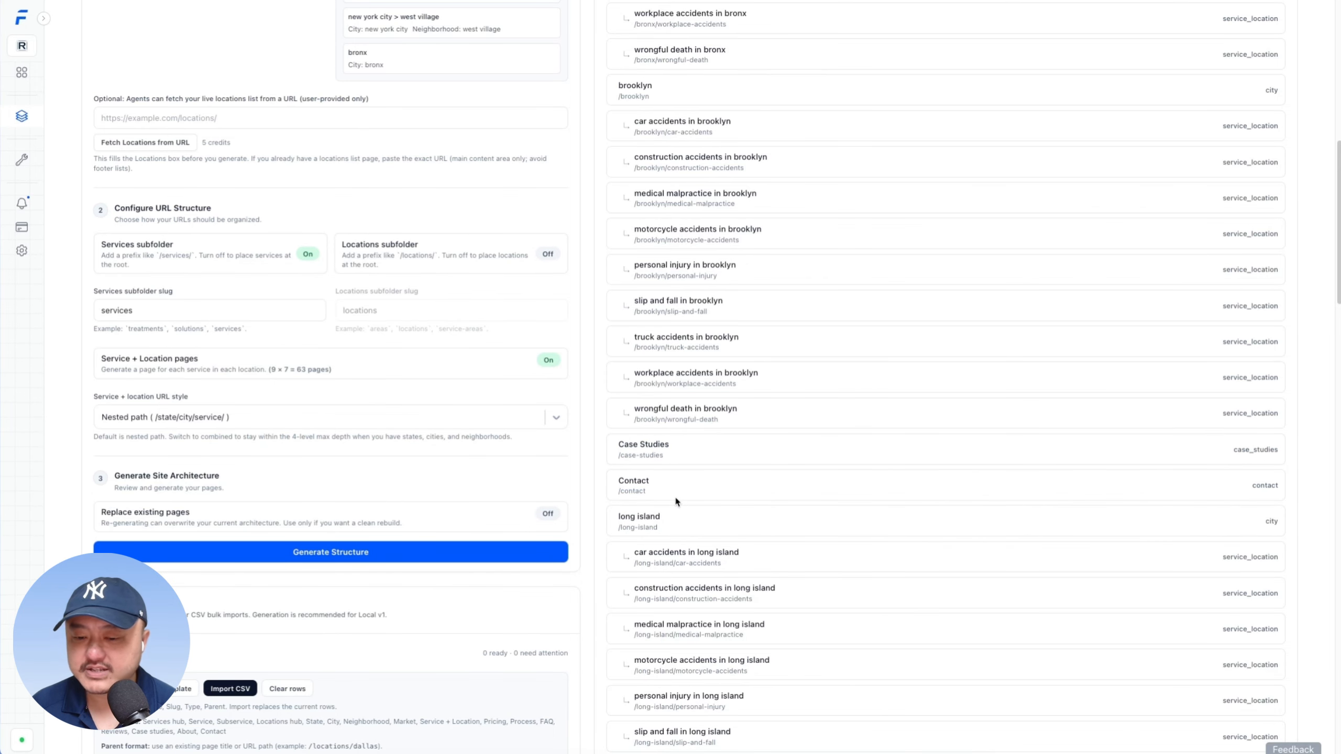
pyautogui.scroll(12, 680, 495)
pyautogui.moveTo(655, 331); pyautogui.dragTo(605, 323)
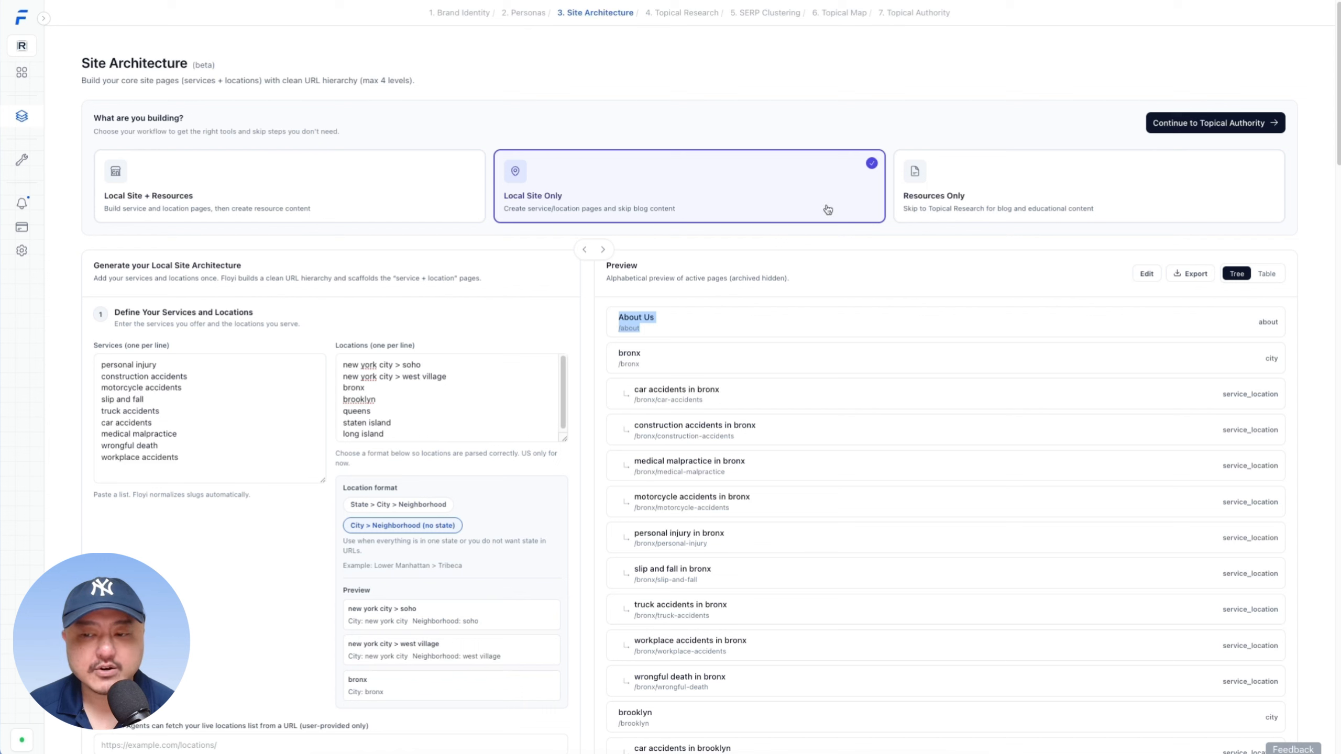
# - Continue to Topical Authority and add the brand alias Rosenbaum Lawyers in its settings
pyautogui.click(1226, 124)
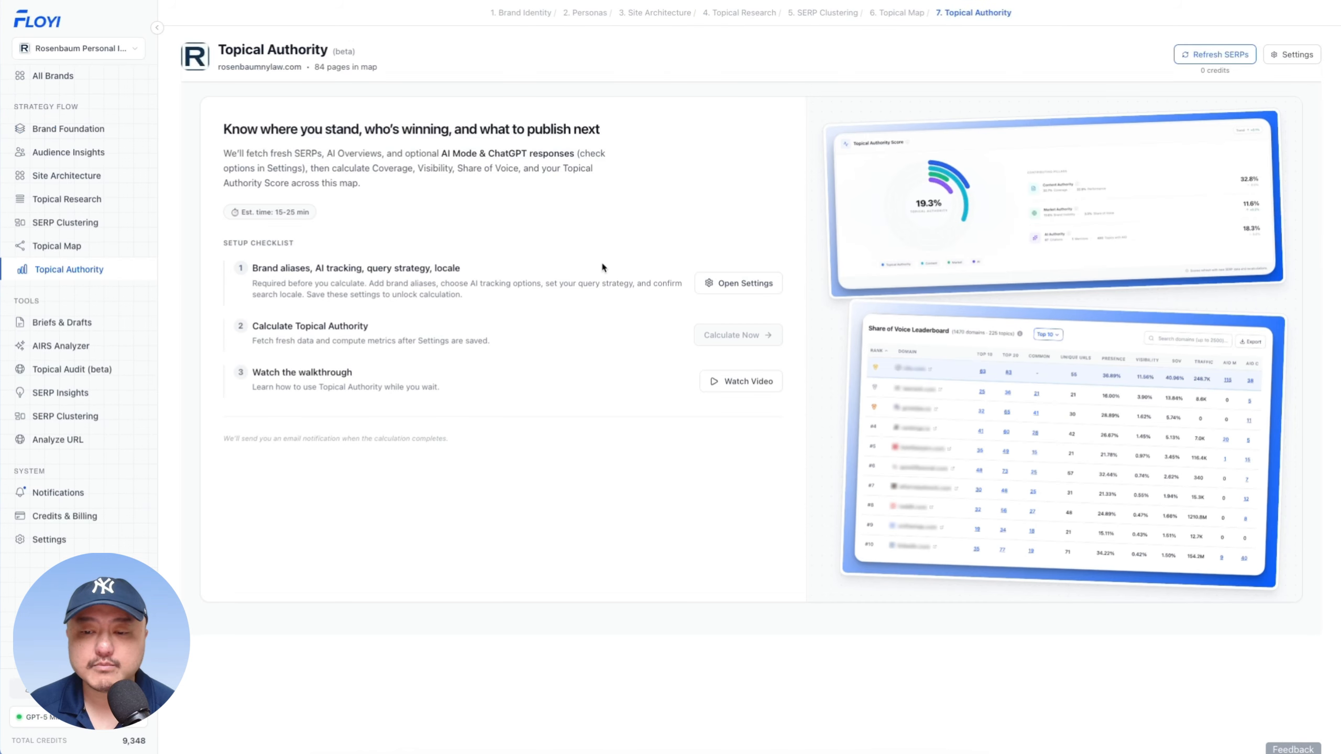
pyautogui.click(748, 290)
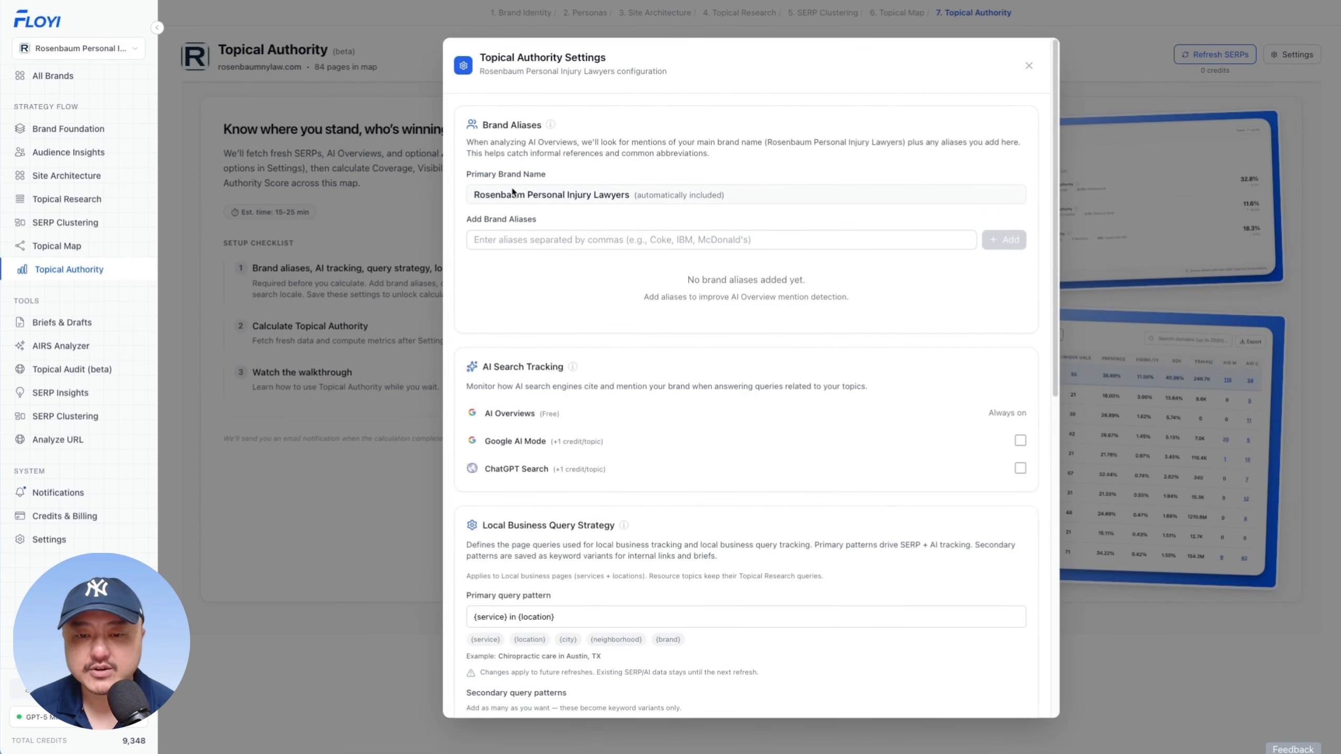
pyautogui.click(541, 240)
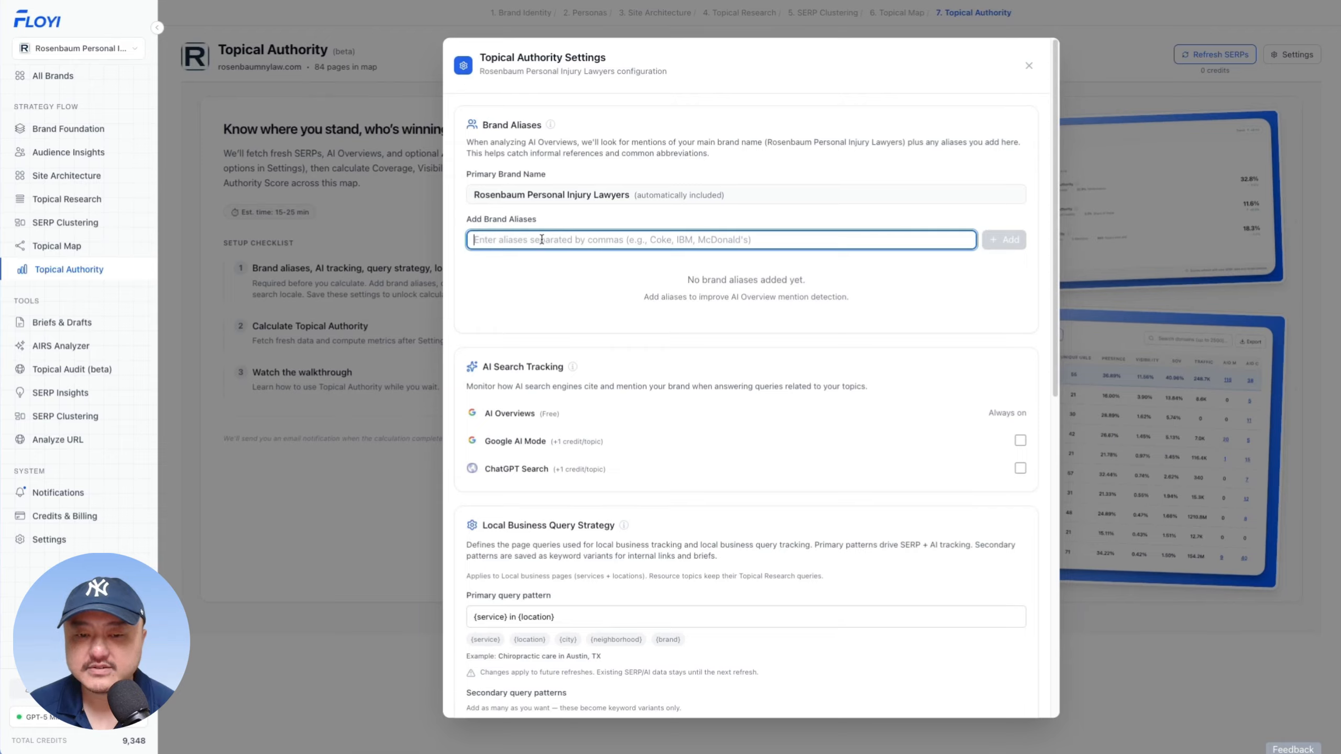
pyautogui.write('Rosenbaum ')
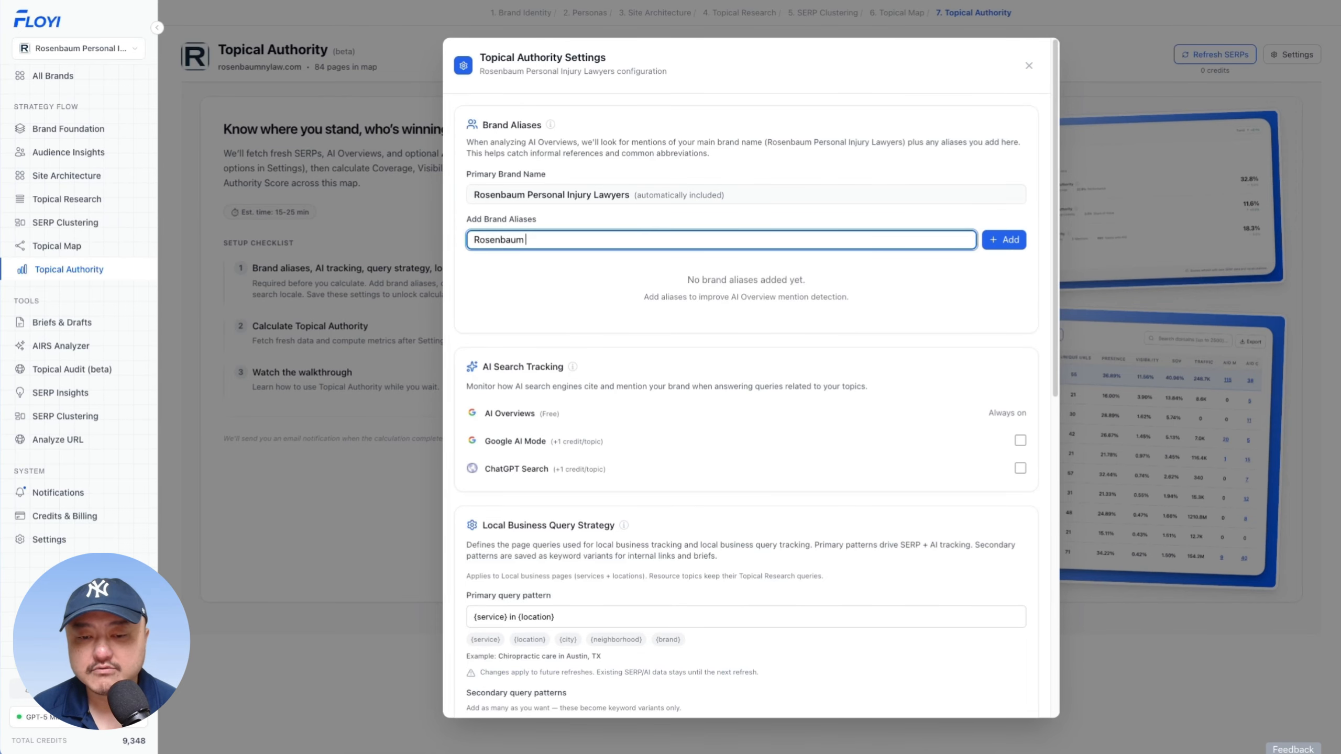
pyautogui.write('Lawyers')
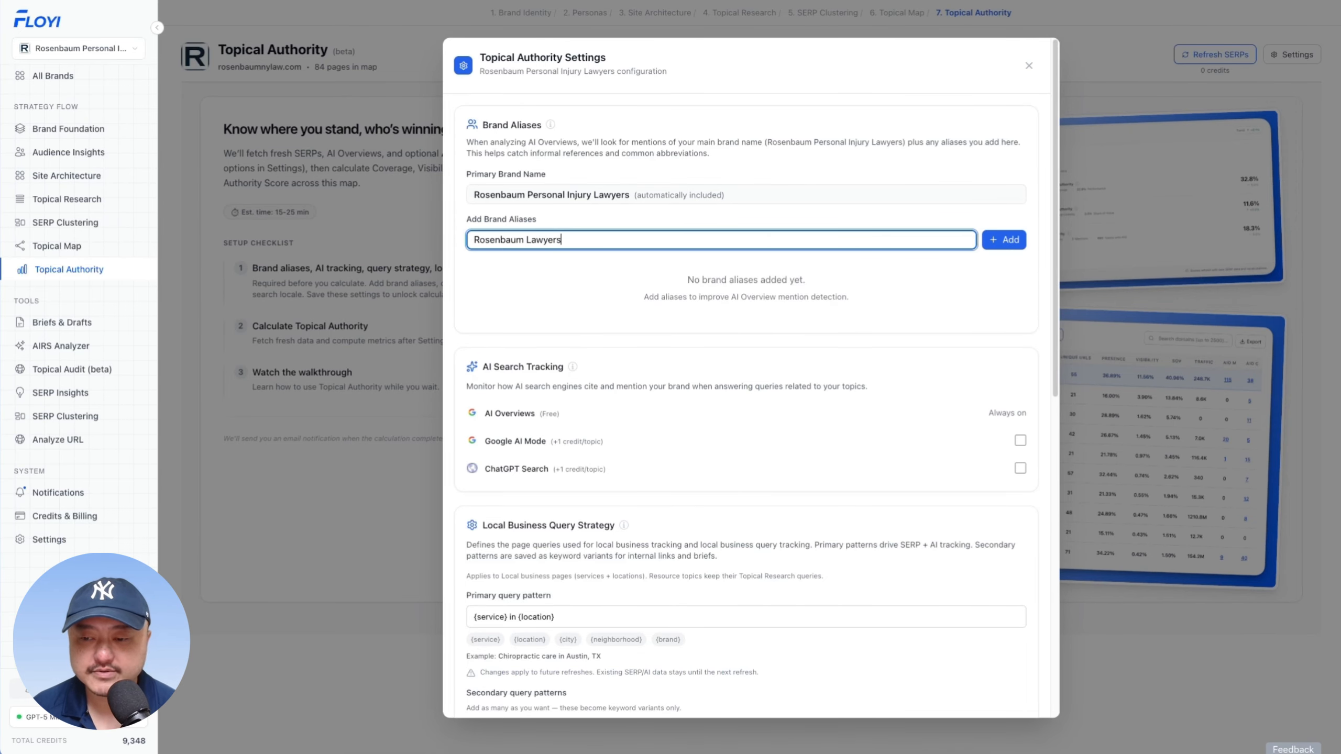
pyautogui.press('Return')
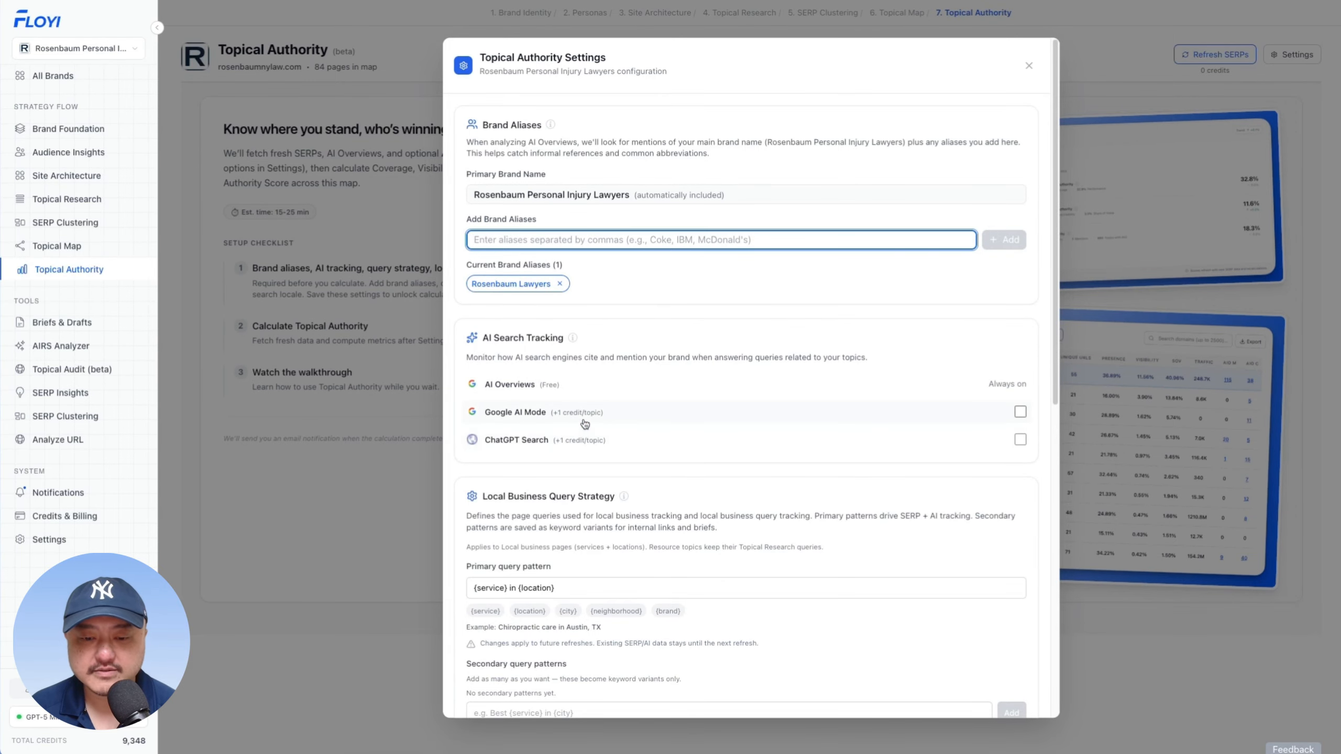
# - Try adding the example "personal injury in soho" after the primary query pattern in Local Business Query Strategy, and remove it again
pyautogui.scroll(-1, 1008, 383)
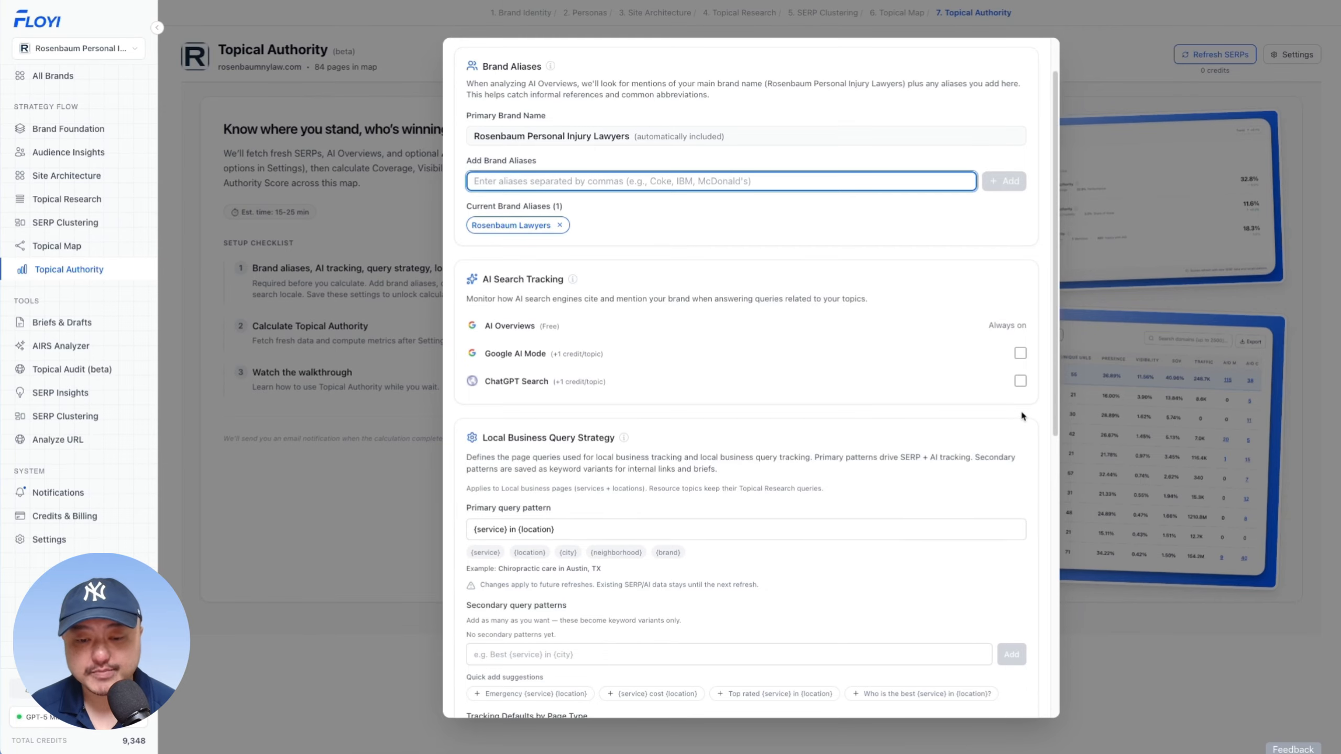
pyautogui.scroll(-5, 1021, 416)
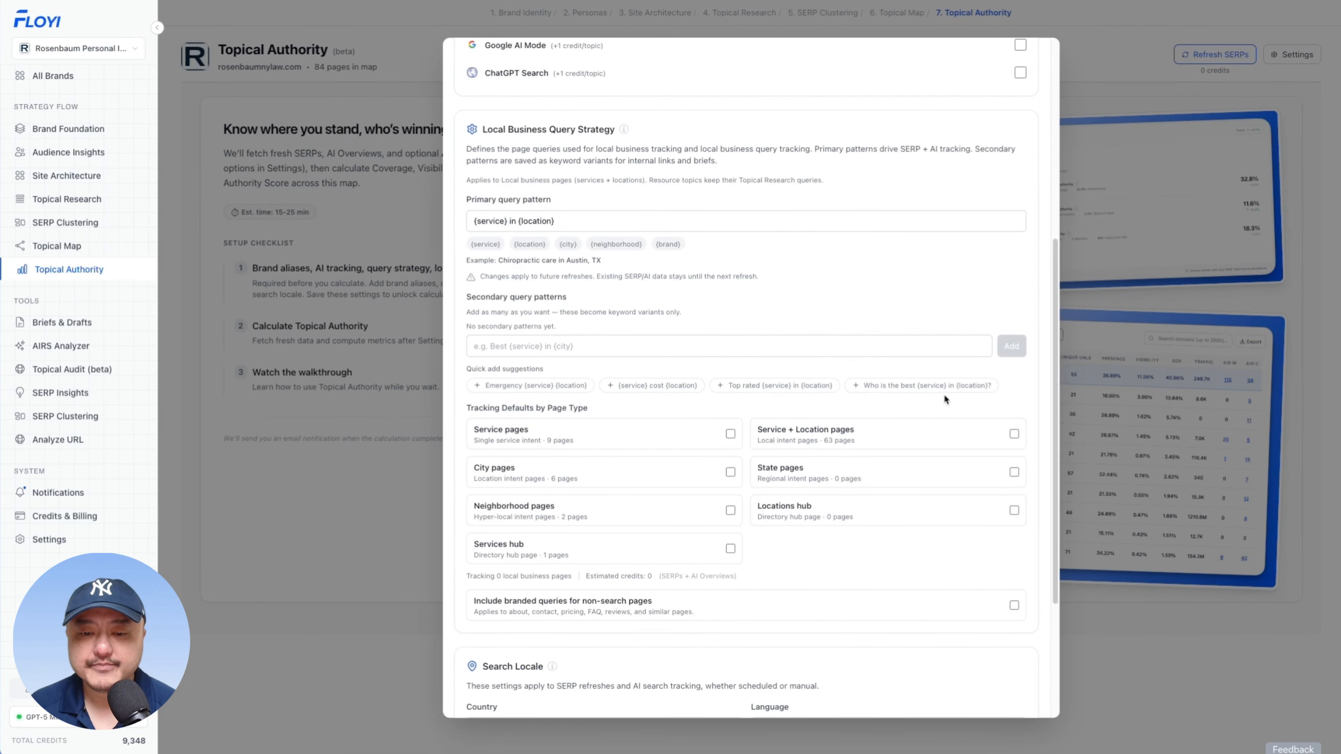
pyautogui.moveTo(471, 200); pyautogui.dragTo(552, 204)
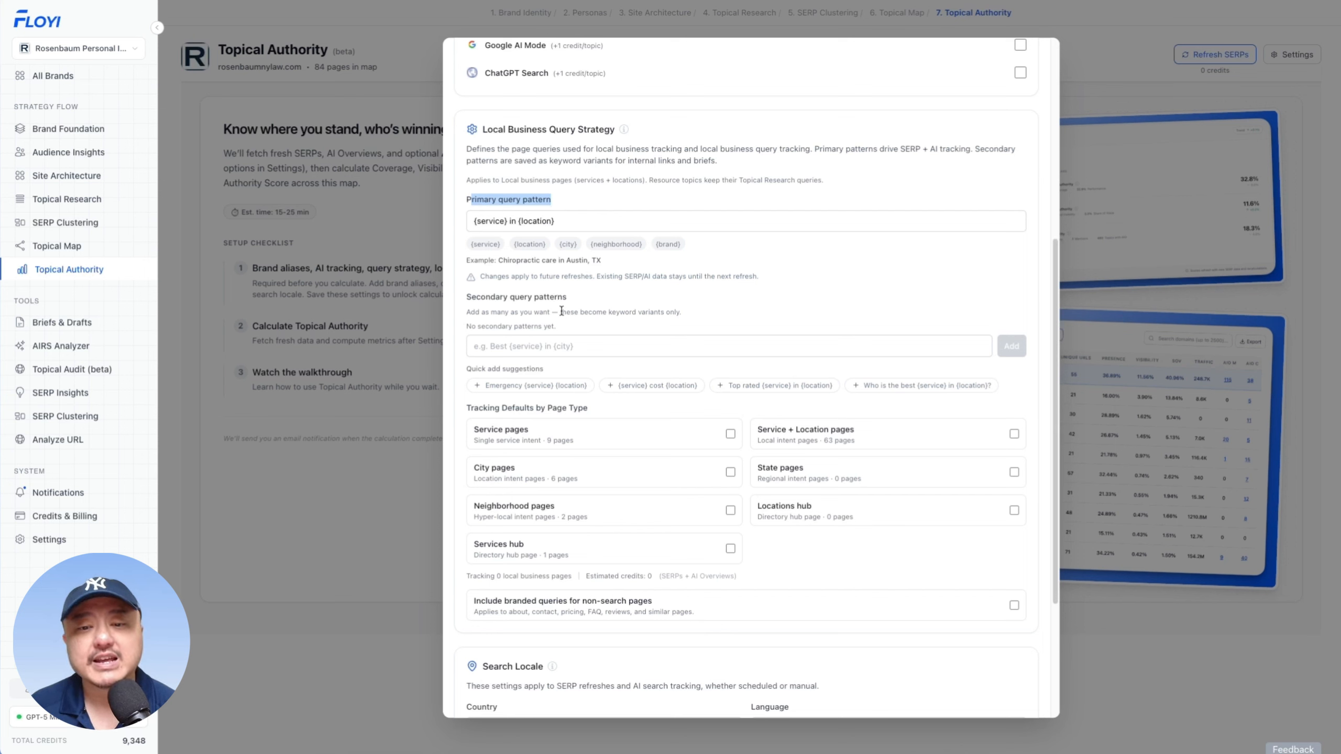
pyautogui.click(569, 218)
pyautogui.write('personal injury')
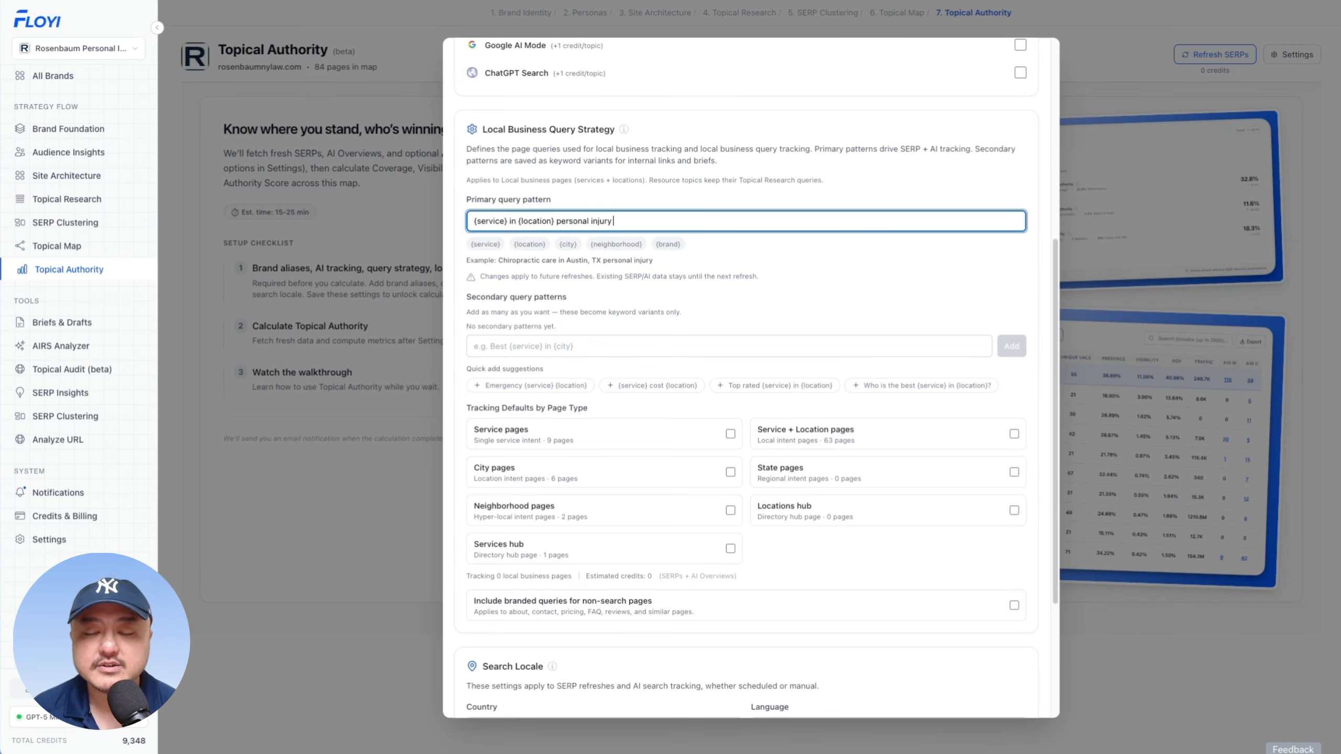
pyautogui.write(' in soho')
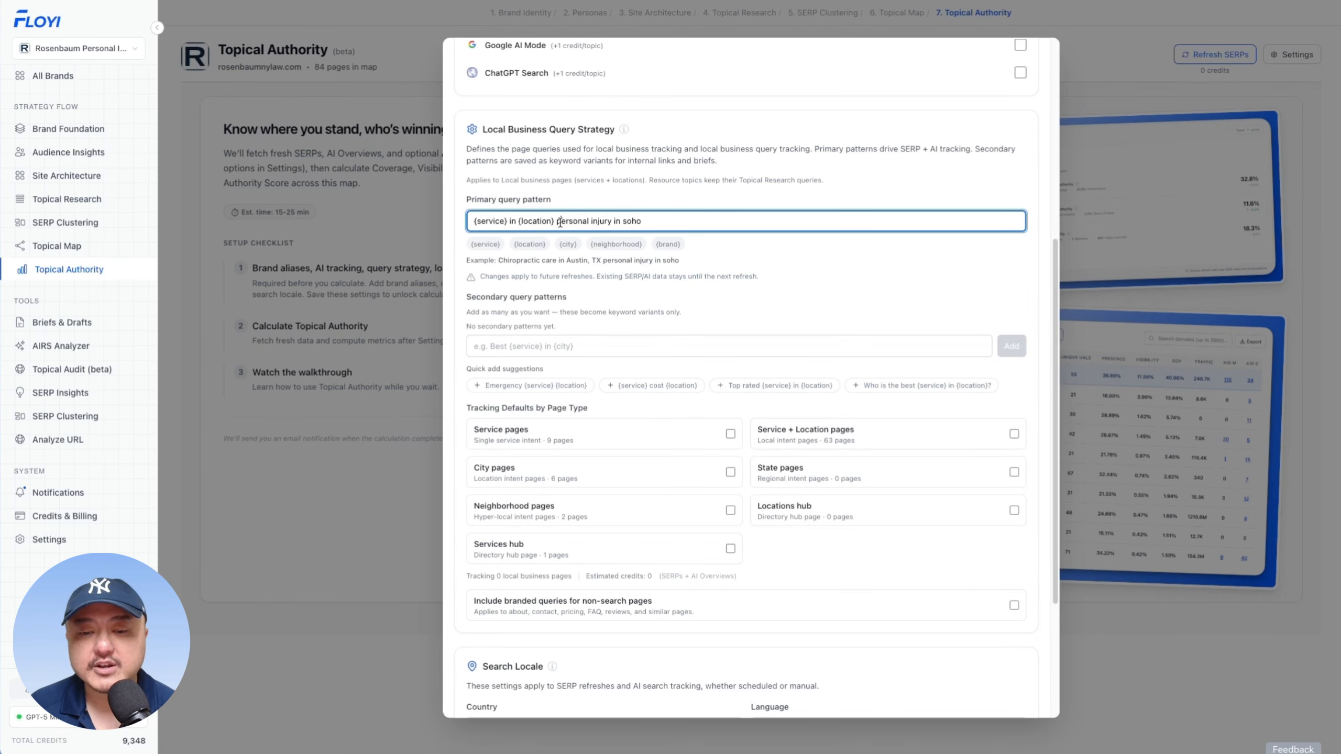
pyautogui.moveTo(561, 223); pyautogui.dragTo(646, 225)
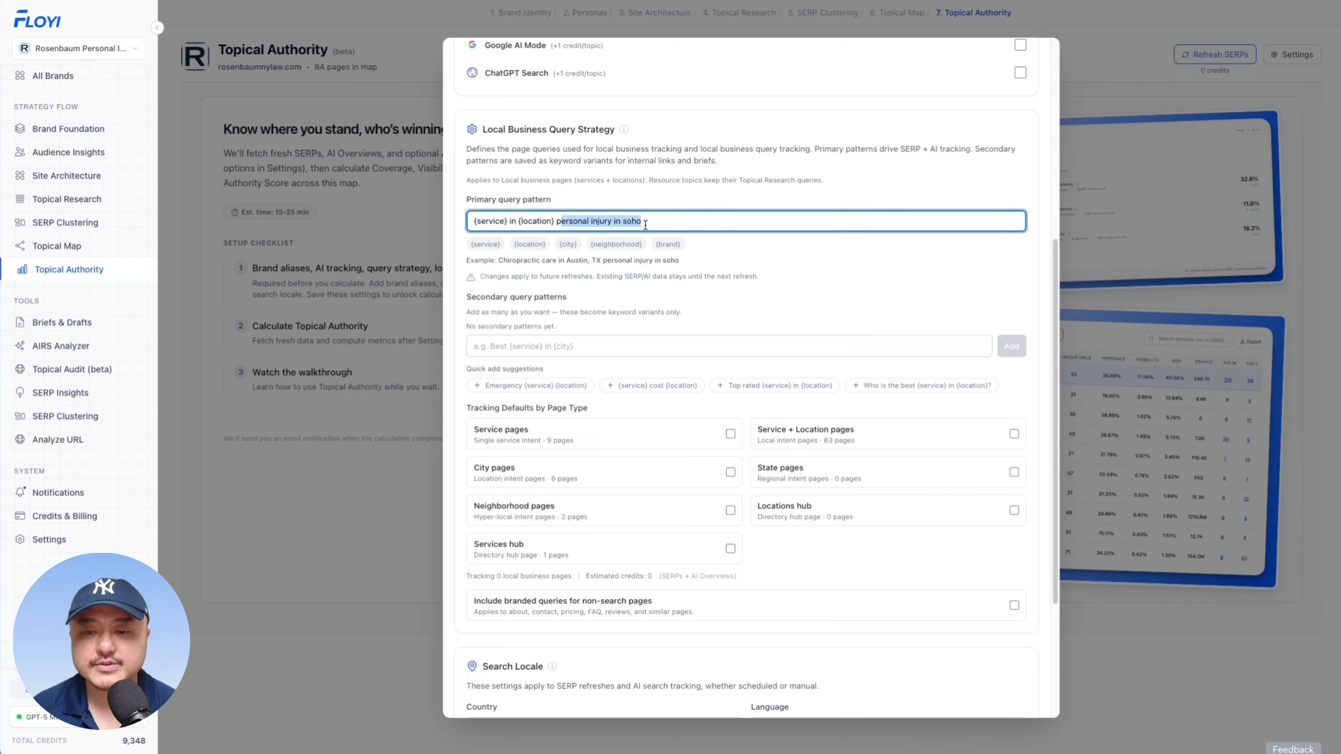
pyautogui.tripleClick(559, 224)
pyautogui.moveTo(557, 223); pyautogui.dragTo(644, 223)
pyautogui.press('BackSpace')
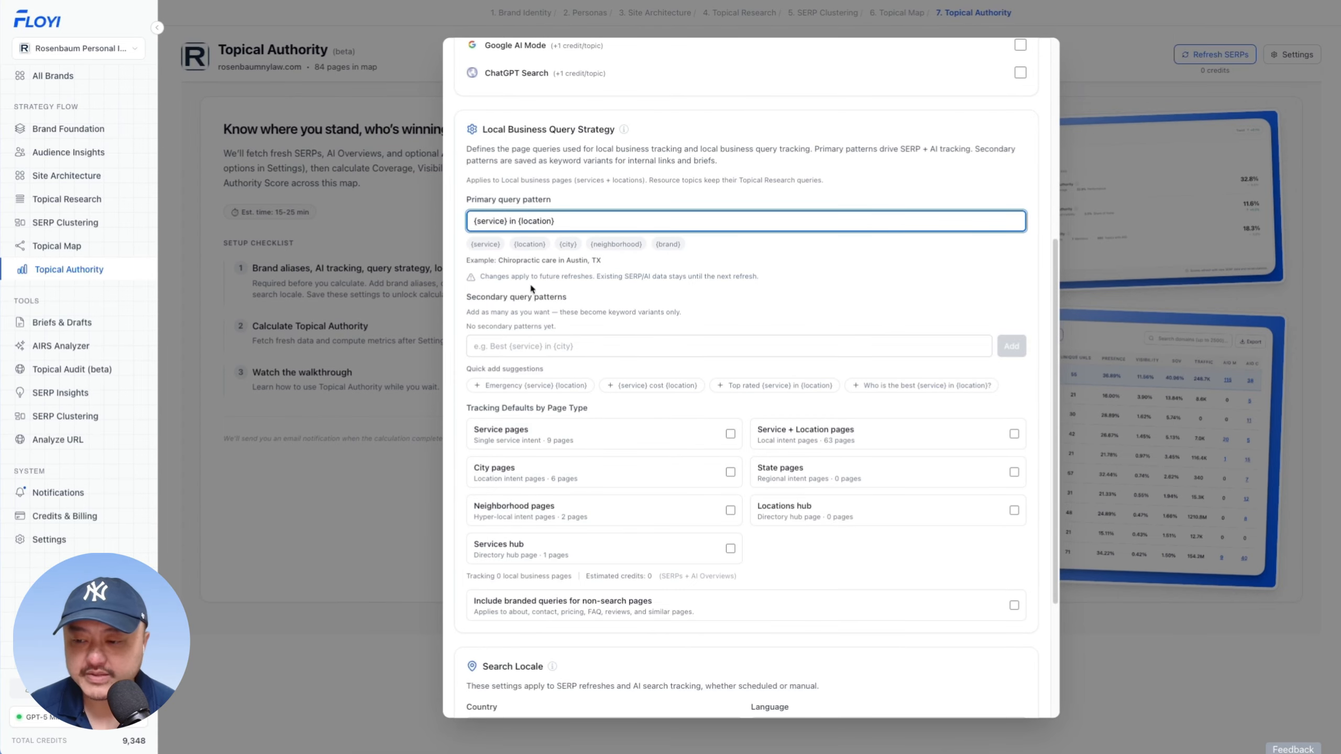
# - Add the suggested secondary query patterns: Emergency {service} {location}, Top rated {service} in {location}, {service} cost {location}, and Who is the best {service} in {location}?
pyautogui.click(528, 389)
pyautogui.click(669, 396)
pyautogui.click(669, 397)
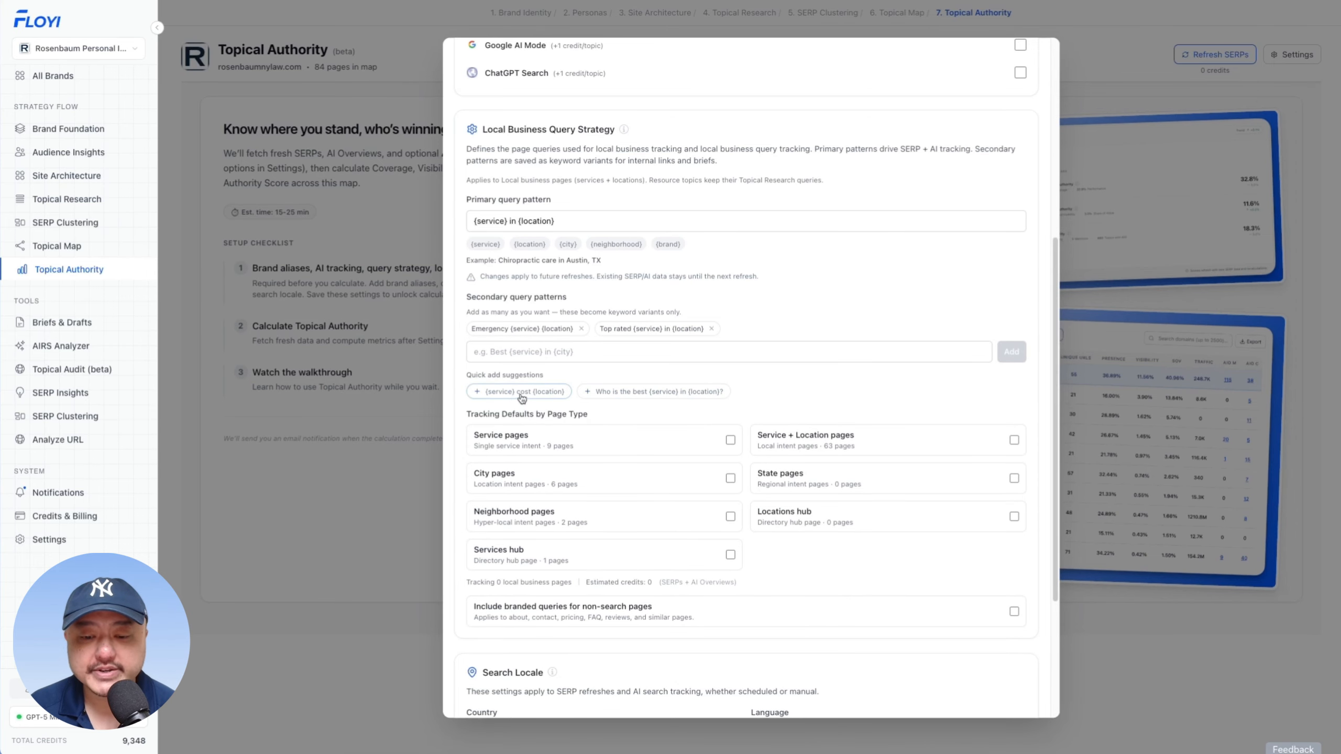
pyautogui.click(520, 391)
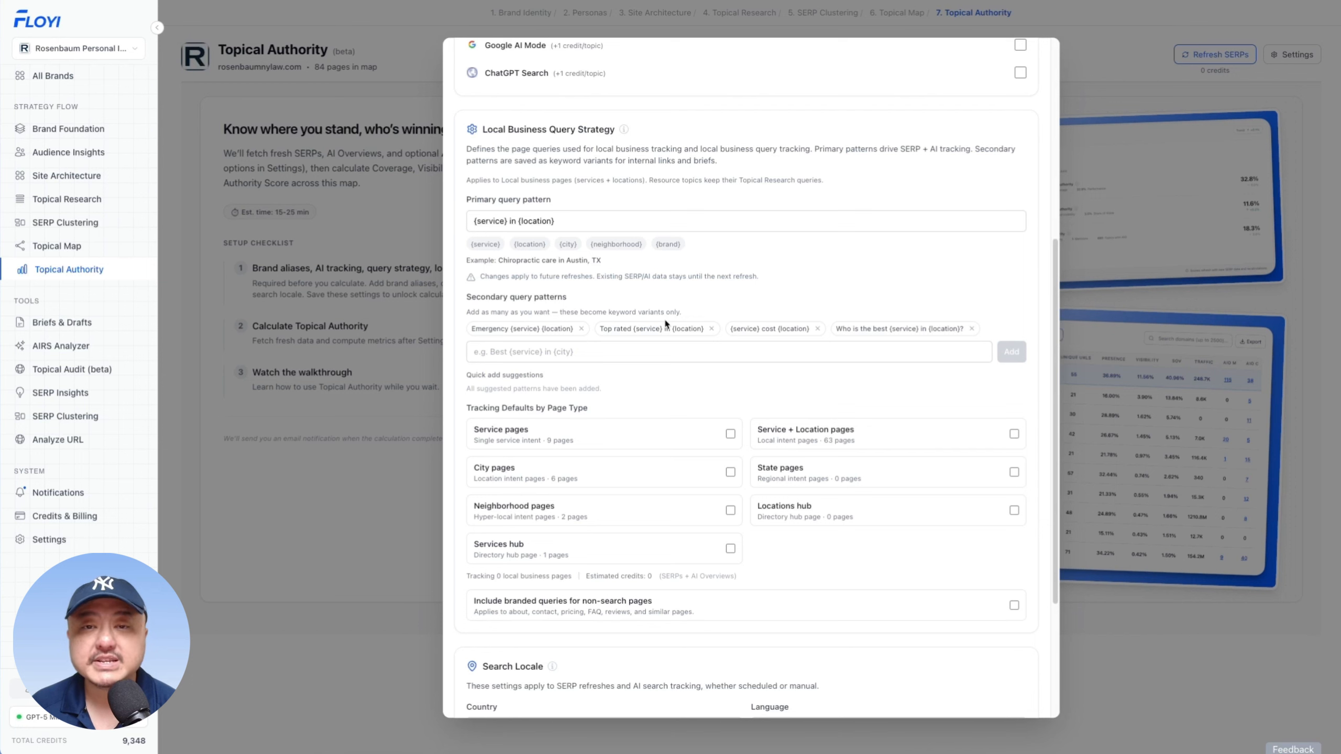
pyautogui.click(561, 355)
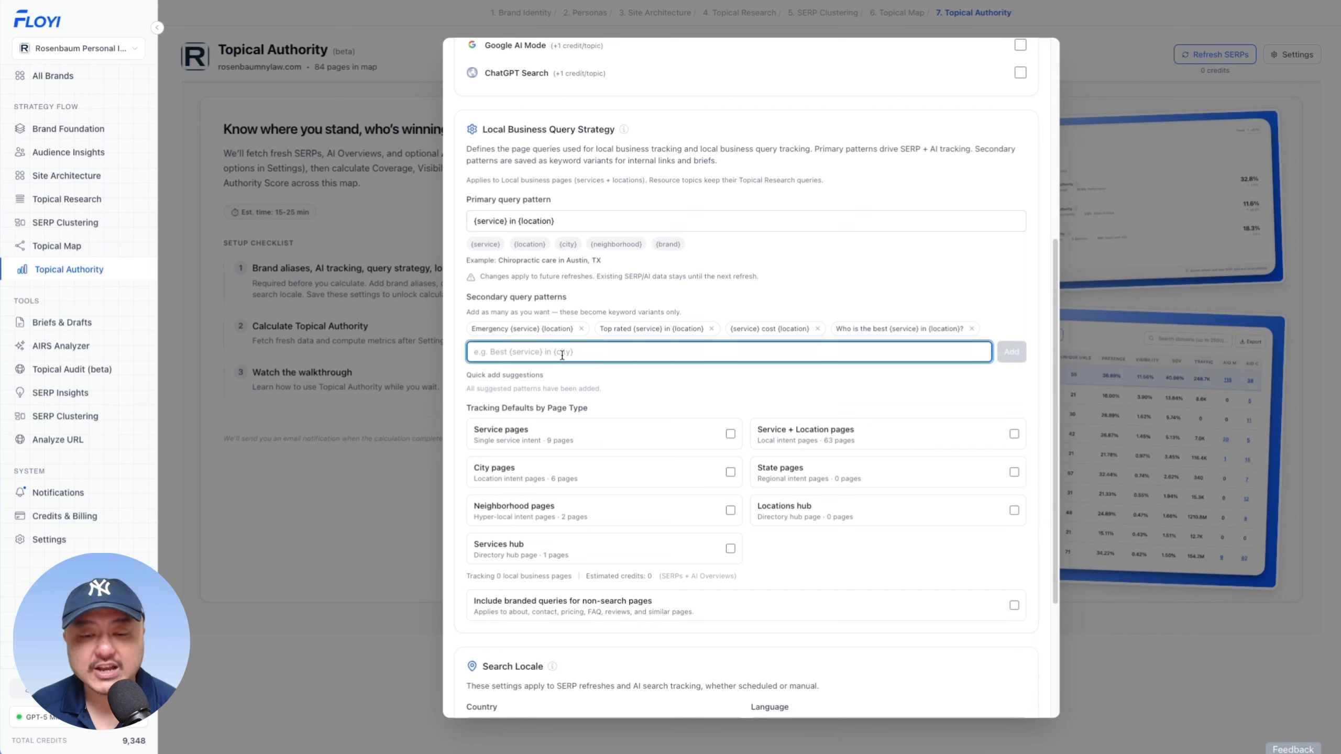
pyautogui.click(563, 283)
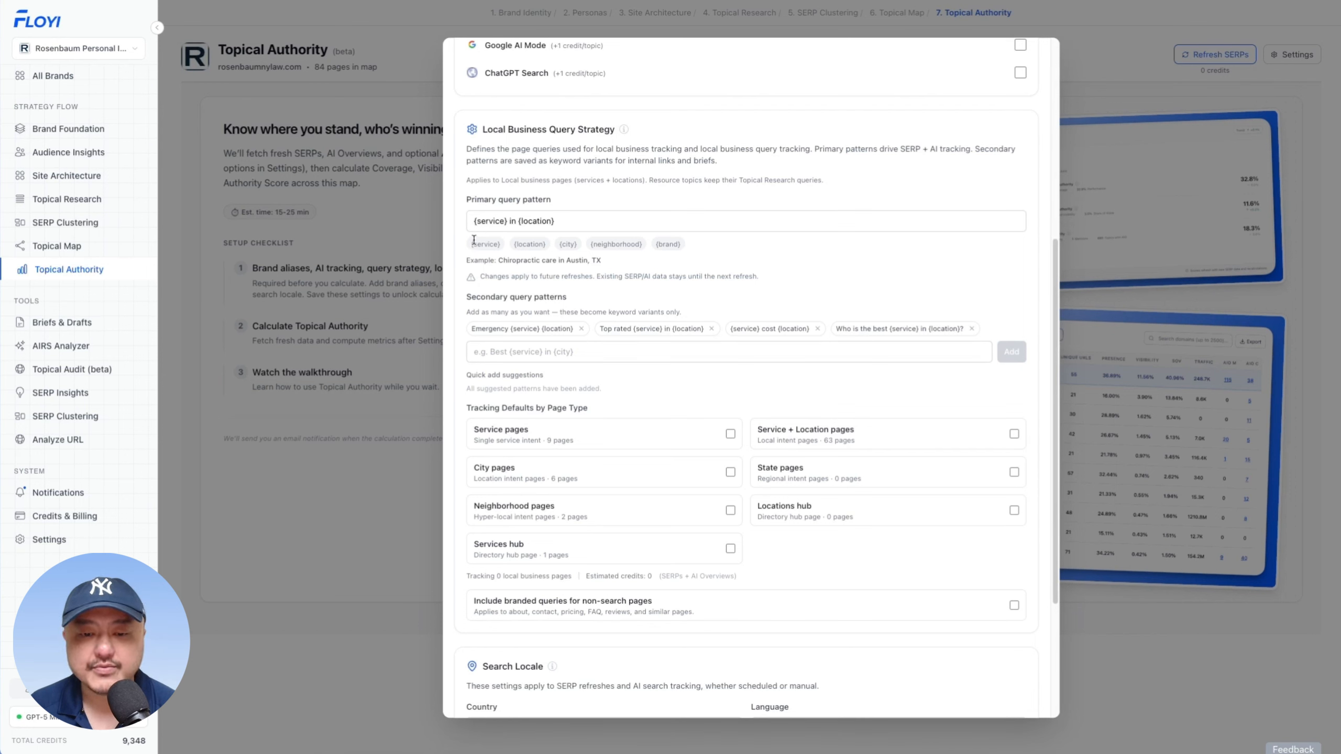
pyautogui.moveTo(474, 241); pyautogui.dragTo(697, 245)
pyautogui.click(699, 339)
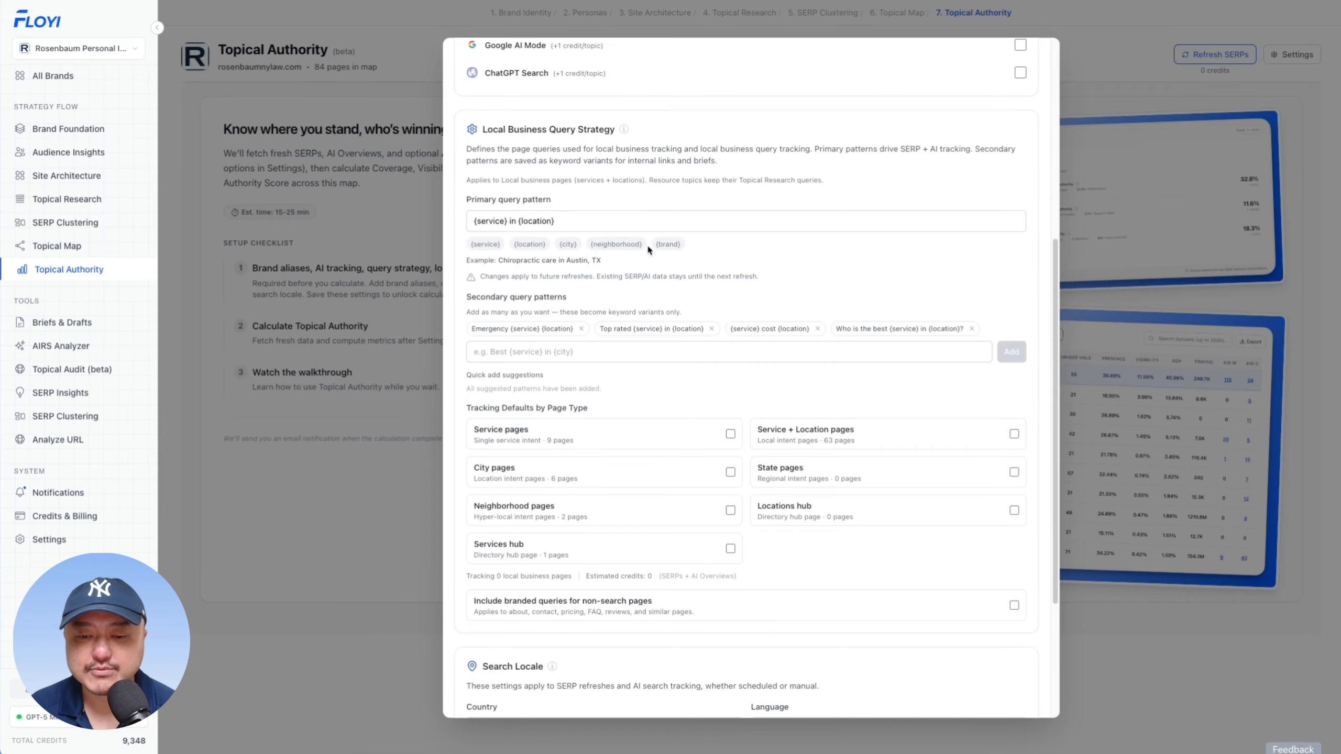
# - Turn on default tracking for Service + Location pages, Service pages, City pages and Neighborhood pages
pyautogui.scroll(-3, 763, 426)
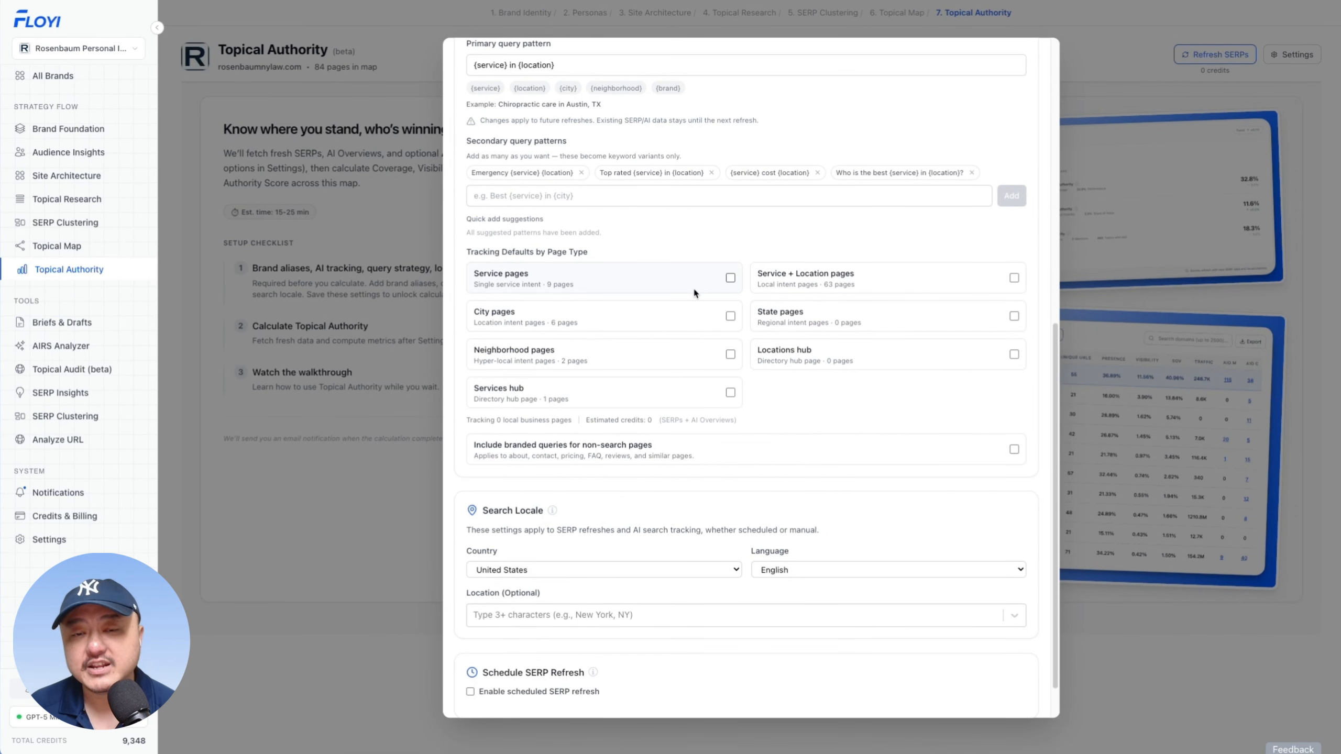
pyautogui.click(1013, 277)
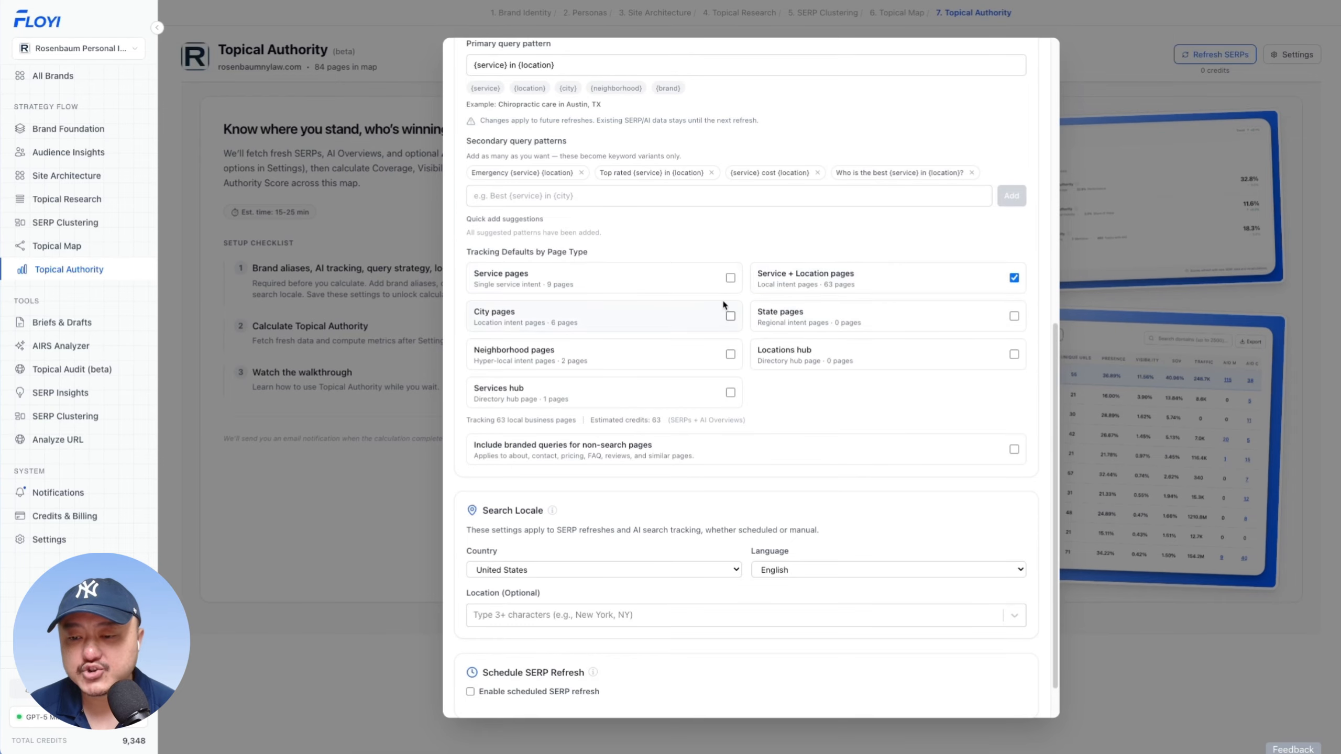
pyautogui.click(730, 277)
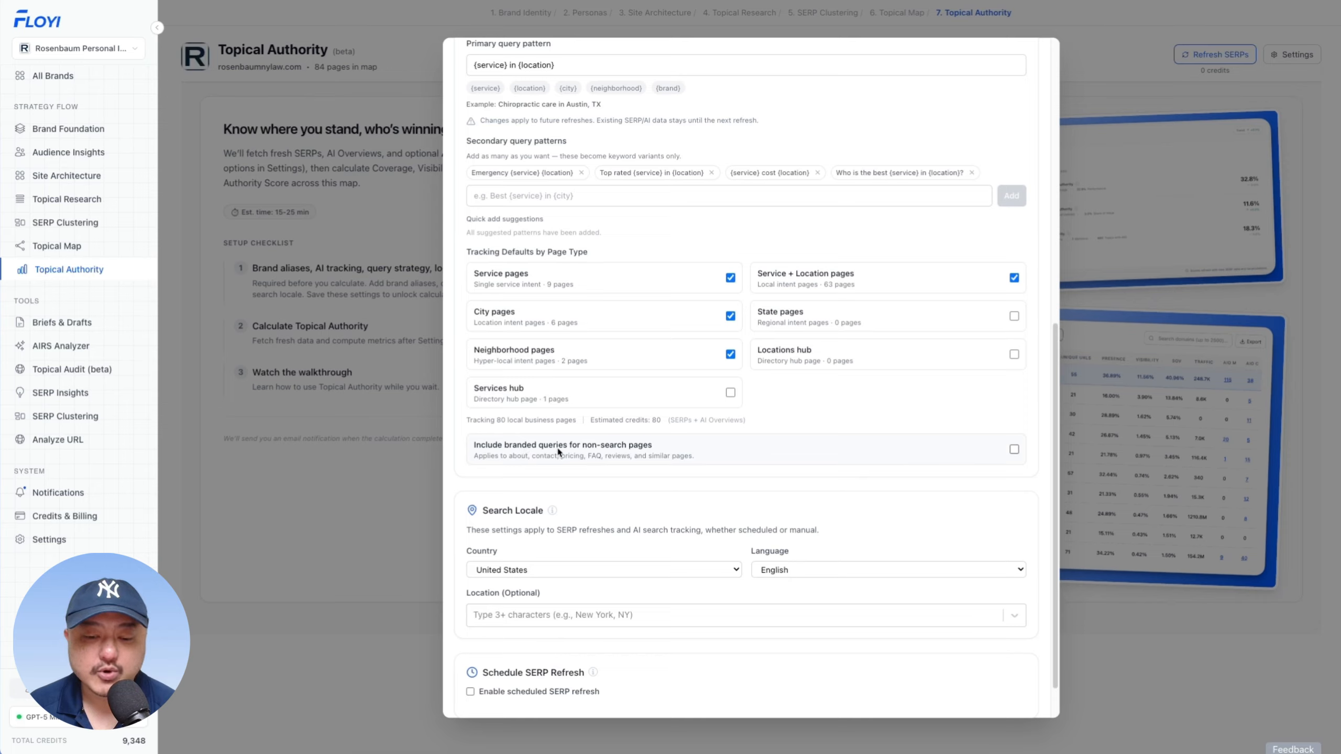
pyautogui.click(613, 454)
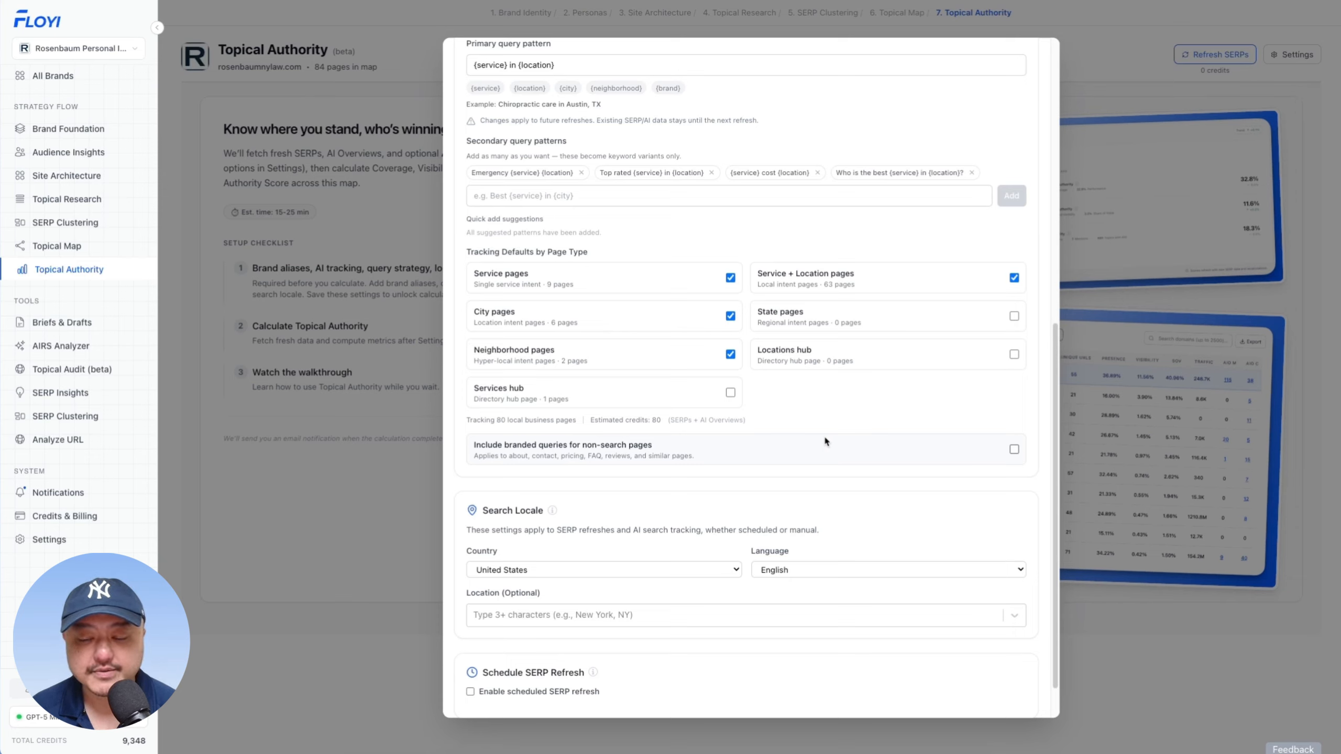
# - Set the search locale's location to New York, New York, United States
pyautogui.scroll(-2, 888, 406)
pyautogui.click(507, 564)
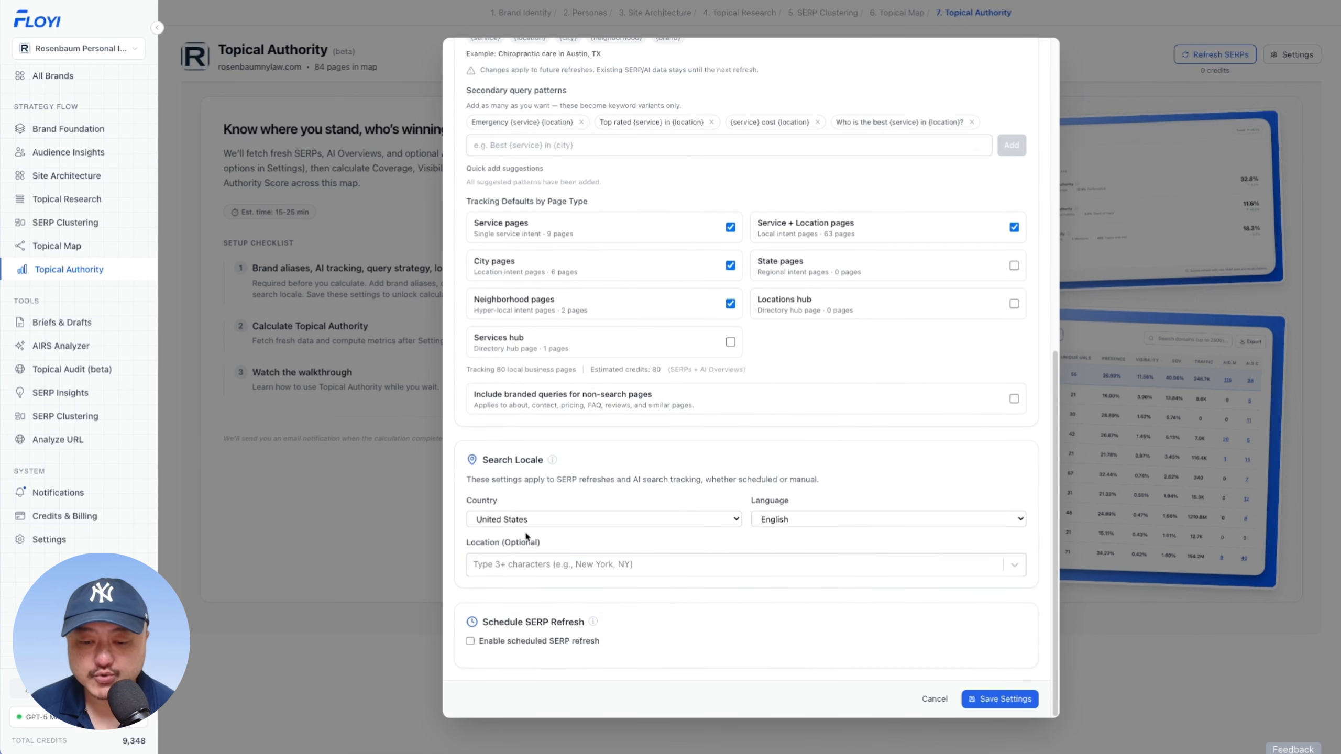
pyautogui.write('new')
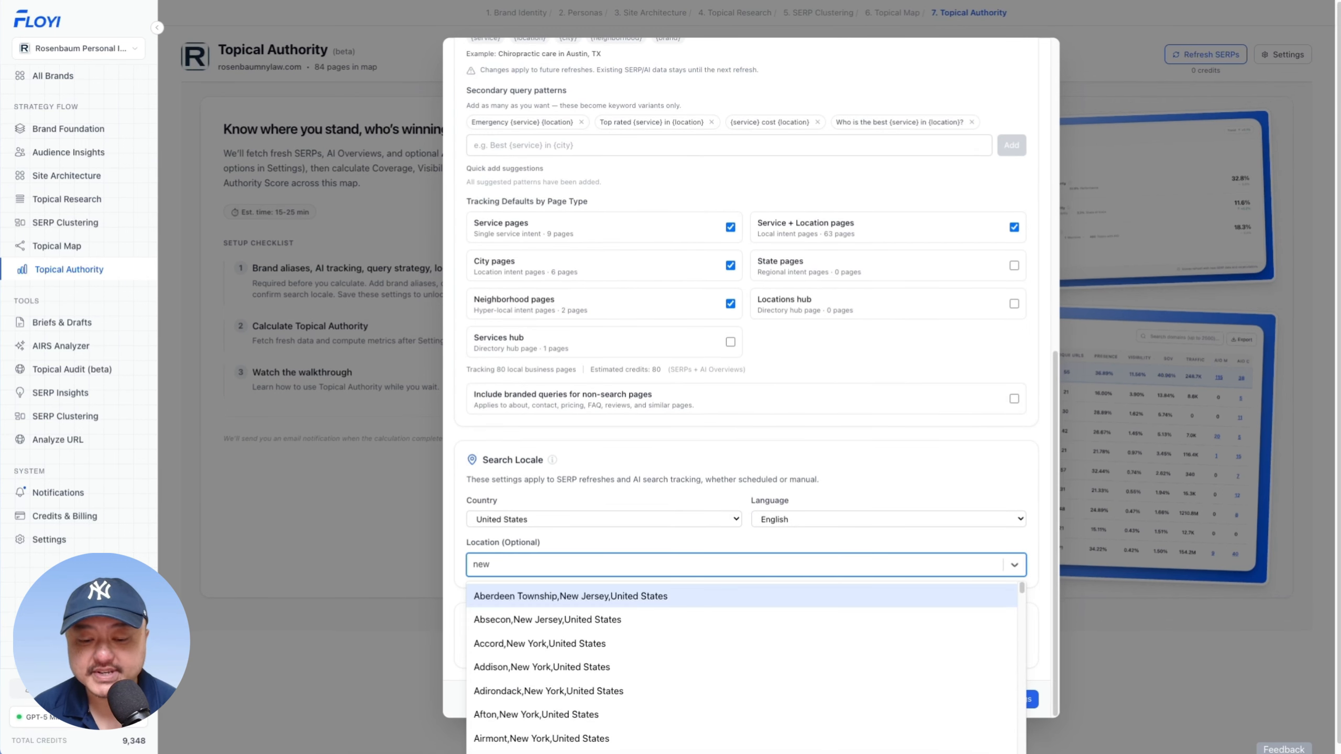
pyautogui.write(' you')
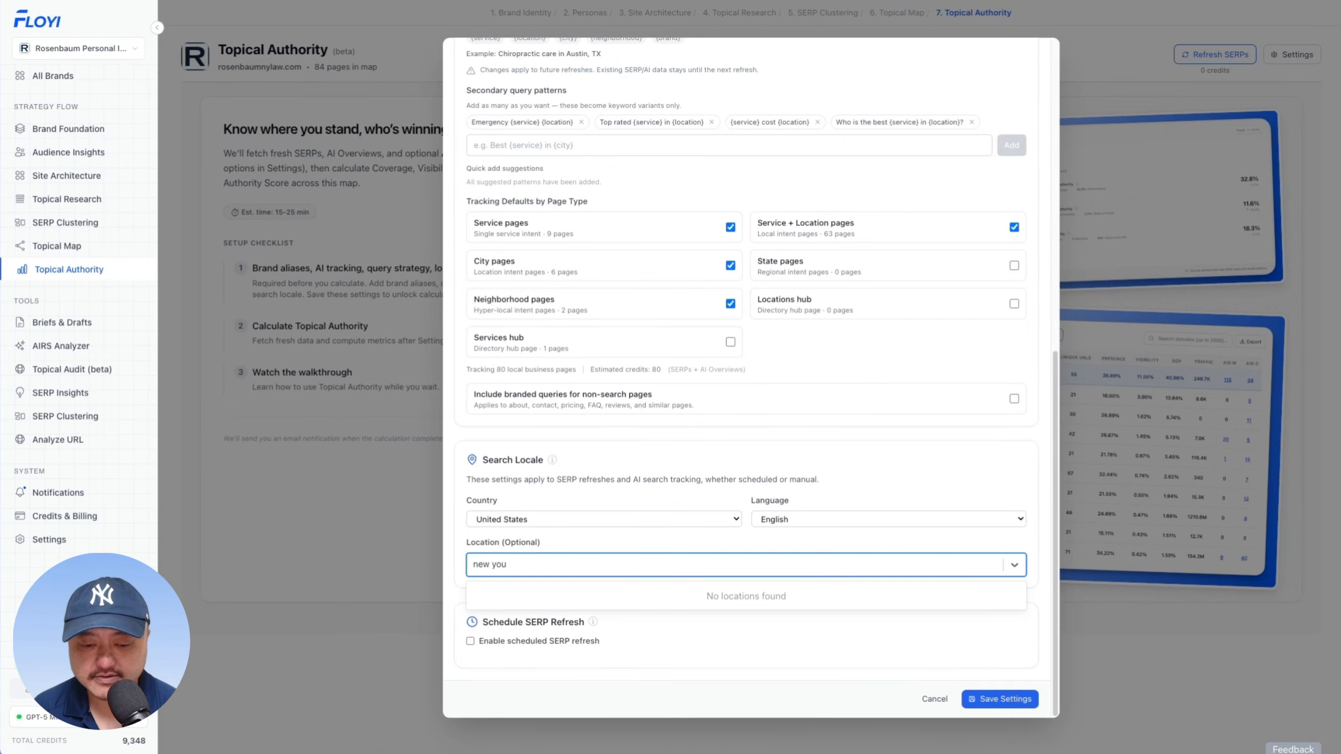
pyautogui.press('BackSpace')
pyautogui.write('rk, new')
pyautogui.click(534, 598)
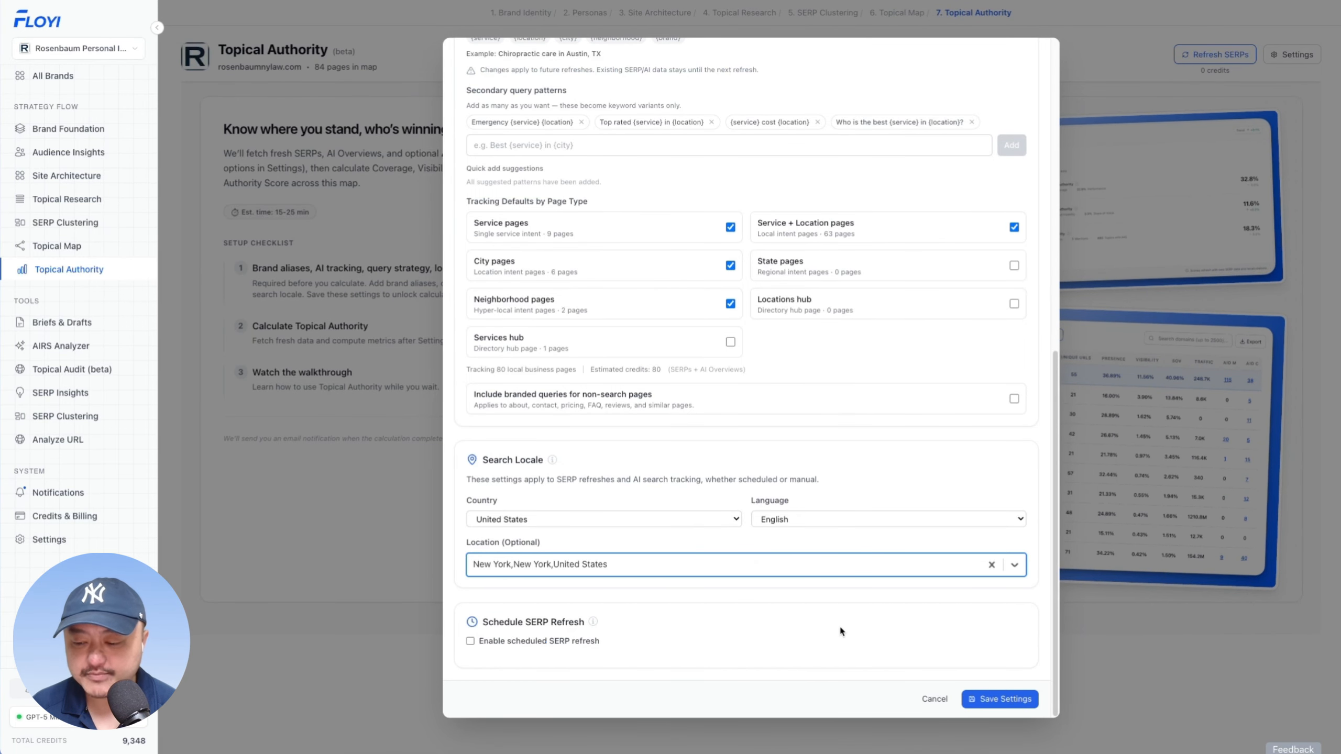
# - Preview the scheduled SERP refresh options, leave scheduling off, and save the Topical Authority settings
pyautogui.click(516, 641)
pyautogui.scroll(-4, 689, 639)
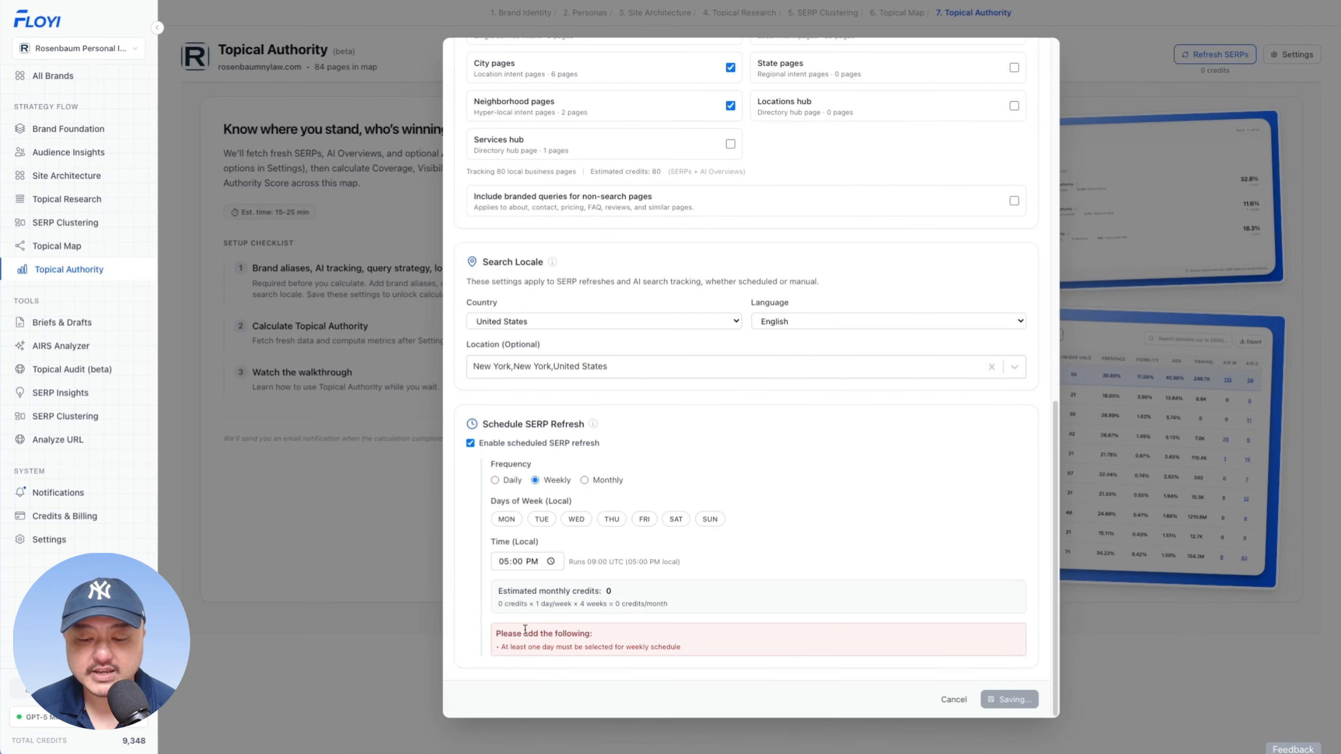
pyautogui.click(1003, 696)
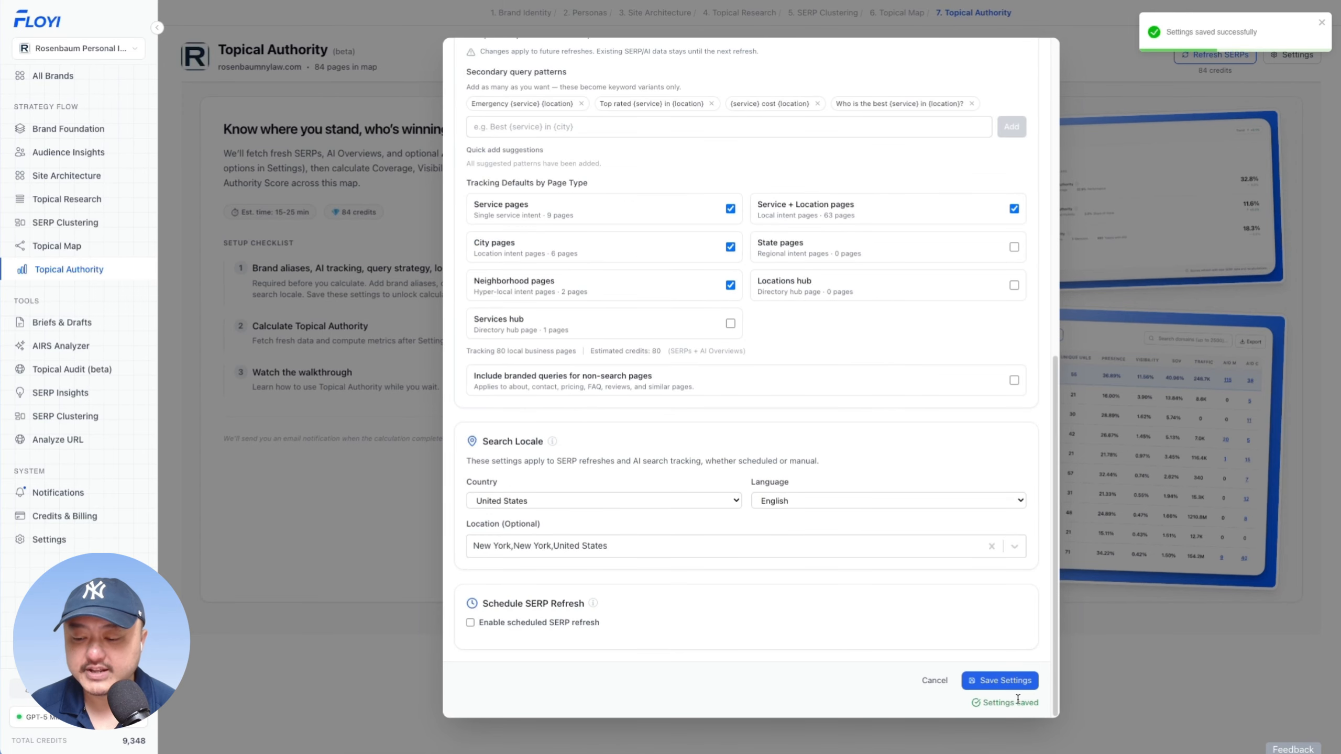
pyautogui.click(441, 297)
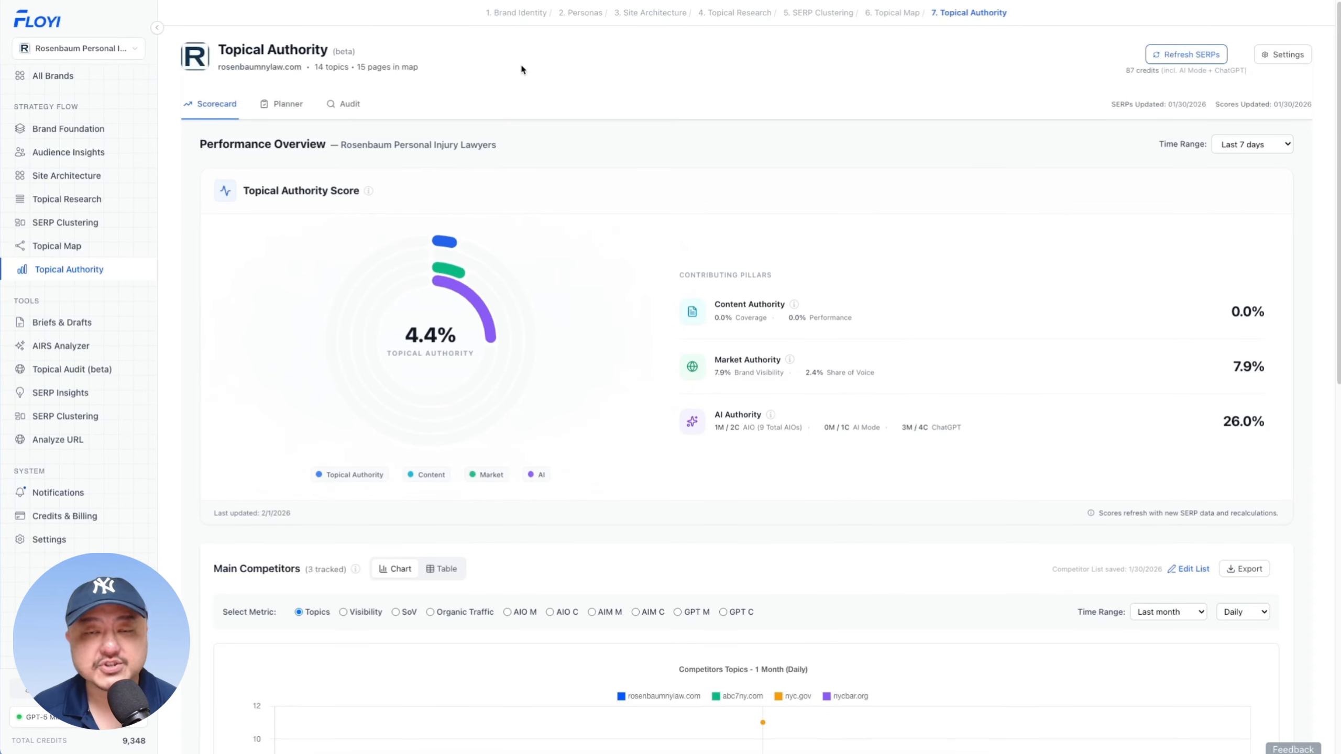
# - Review the Topical Authority scorecard, covering the contributing pillars, the main competitors as chart and table, and the Share of Voice Leaderboard
pyautogui.scroll(-1, 584, 90)
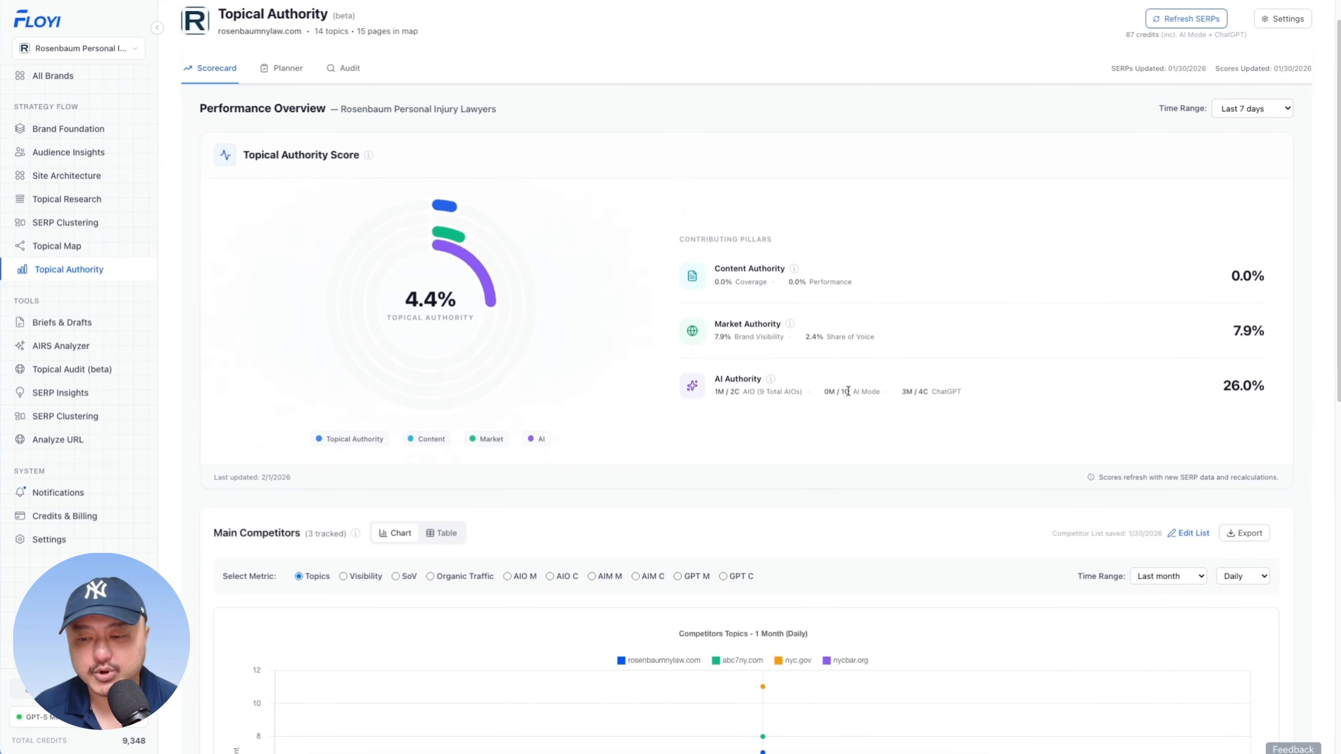
pyautogui.scroll(-5, 720, 414)
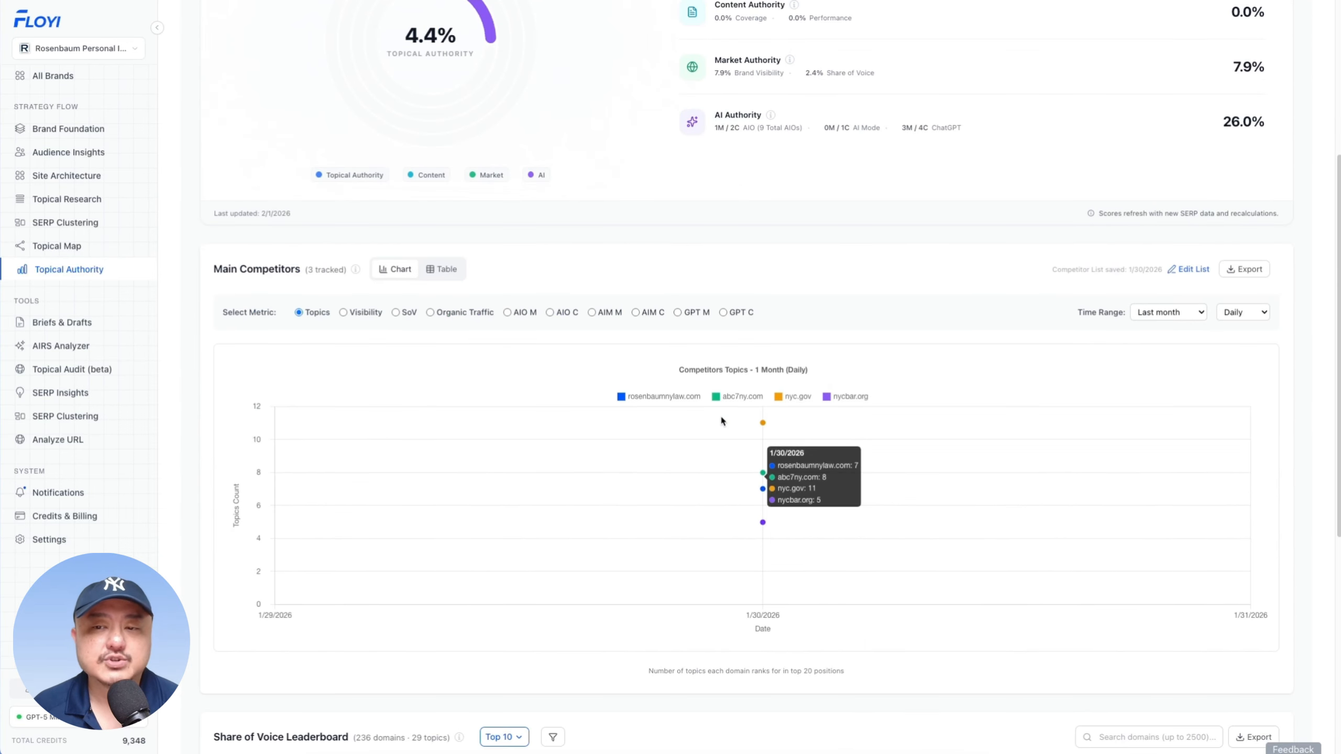
pyautogui.scroll(3, 591, 155)
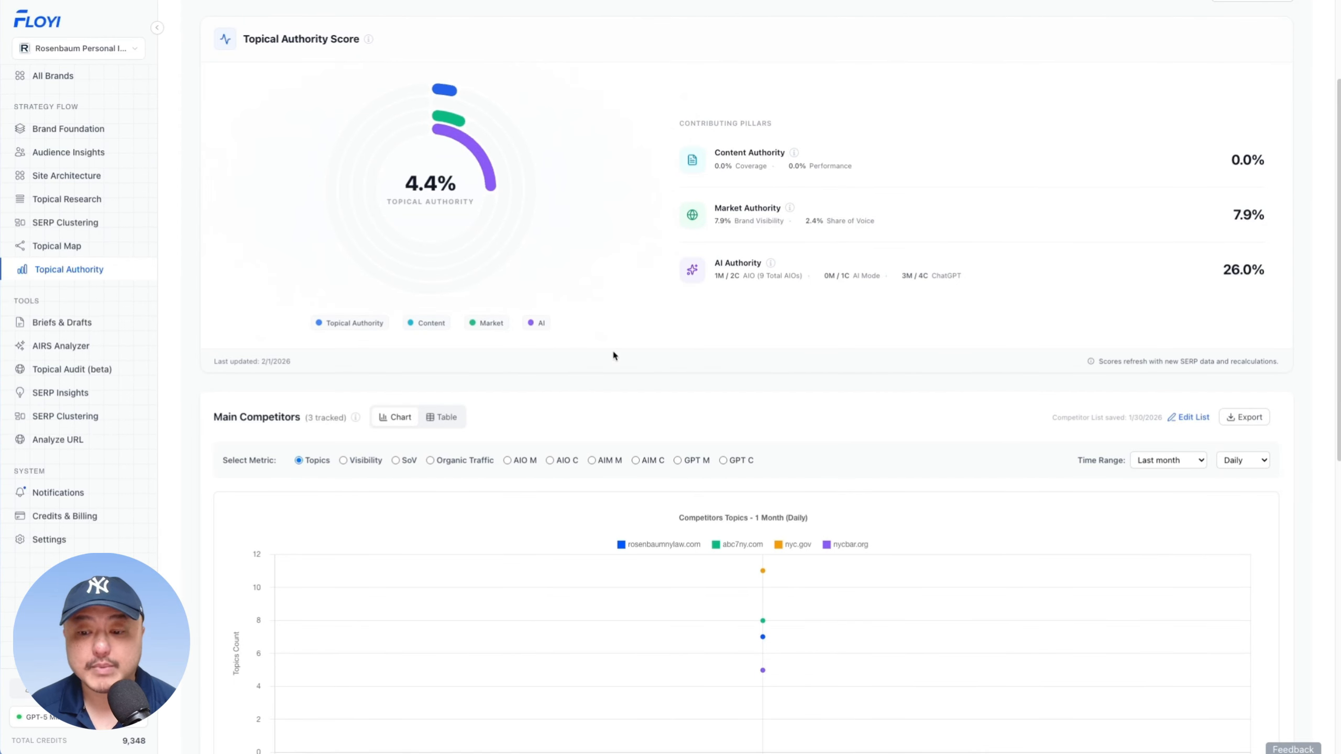
pyautogui.scroll(-10, 624, 361)
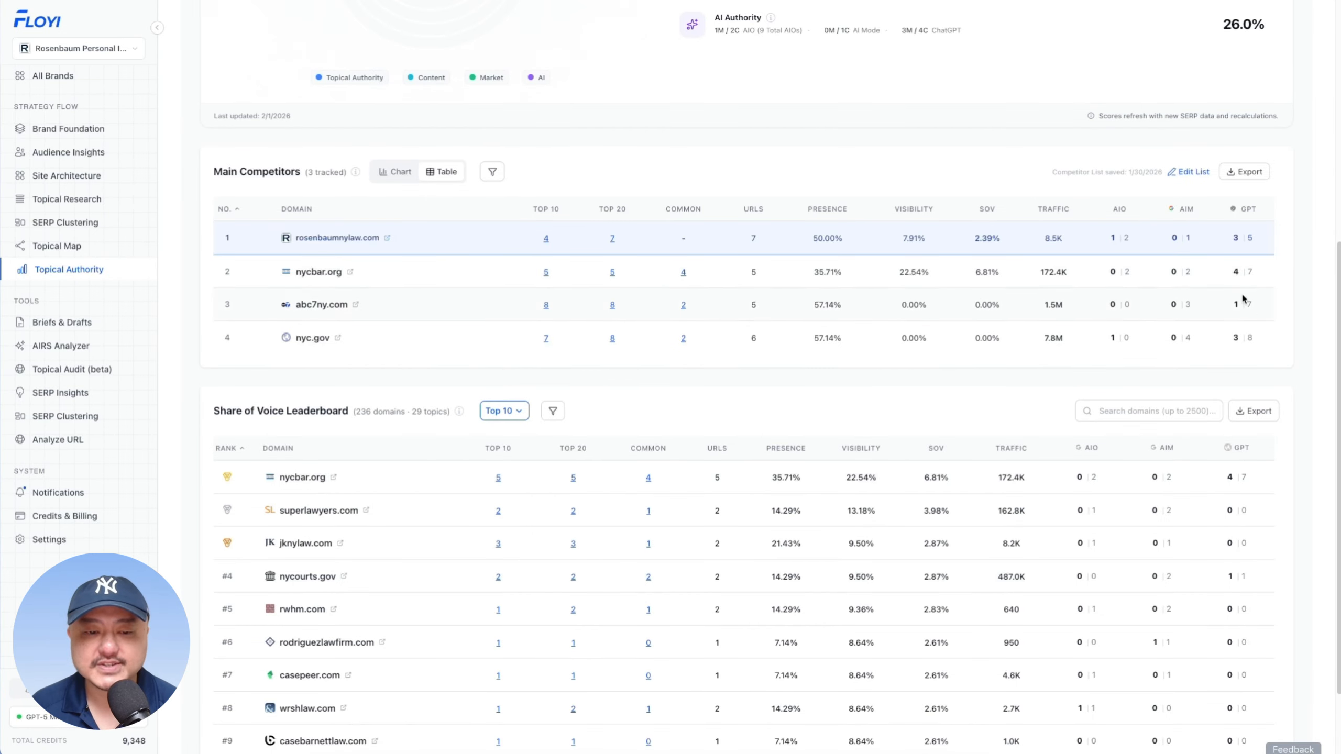
pyautogui.scroll(7, 470, 410)
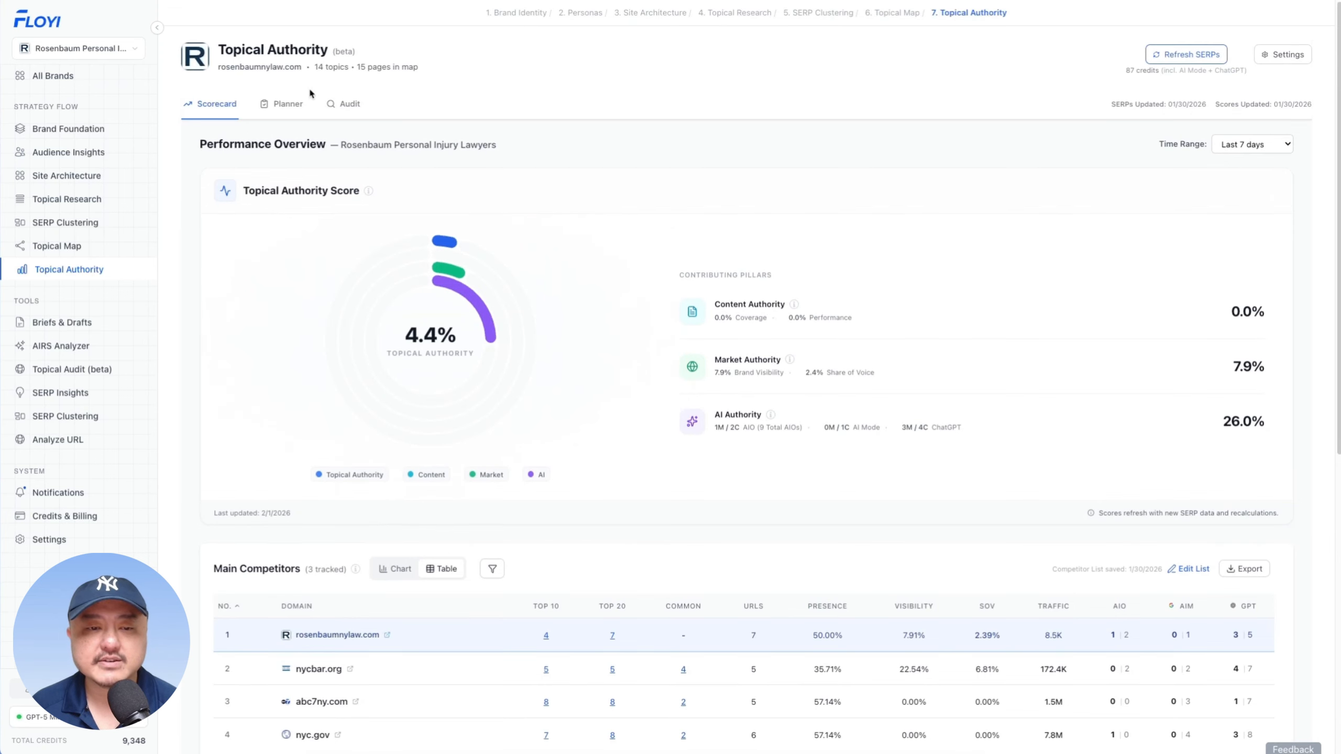
# - Show the Planner with the Resources section collapsed and all Local Pages topics expanded
pyautogui.click(282, 104)
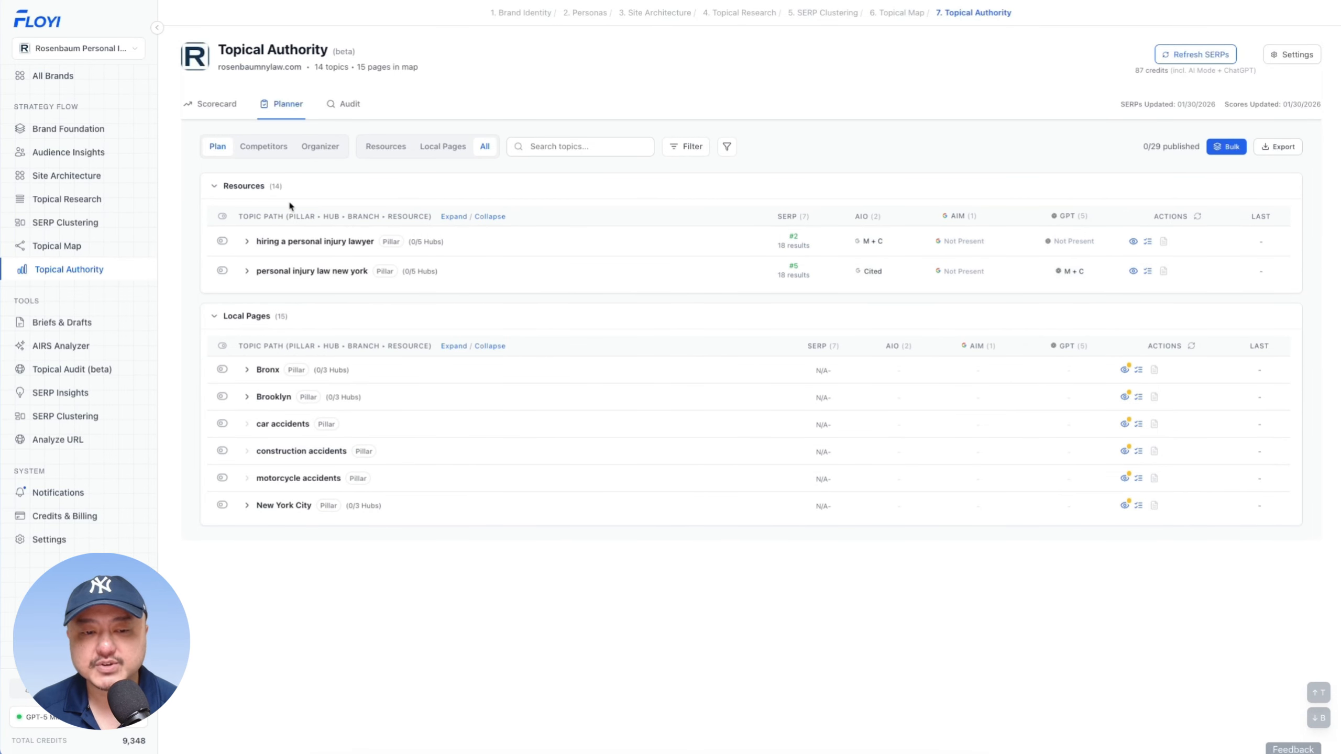
pyautogui.click(246, 186)
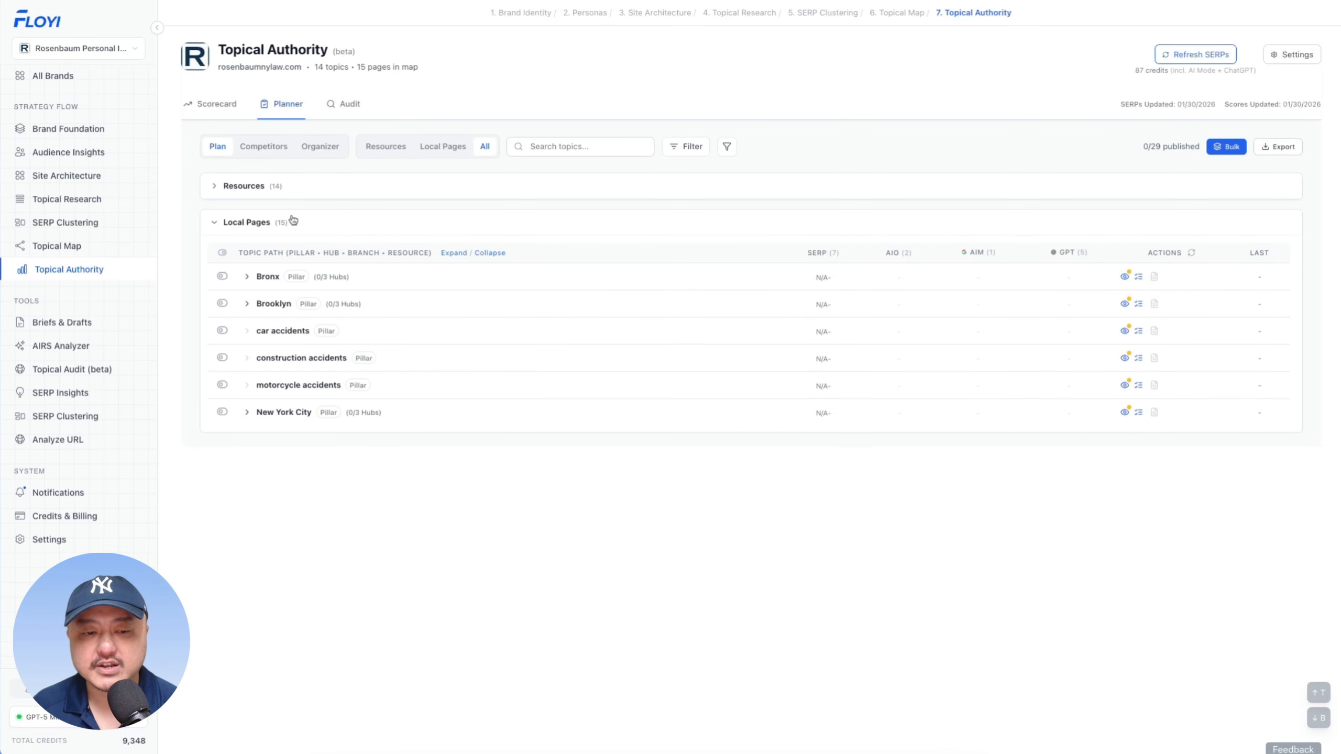
pyautogui.click(454, 253)
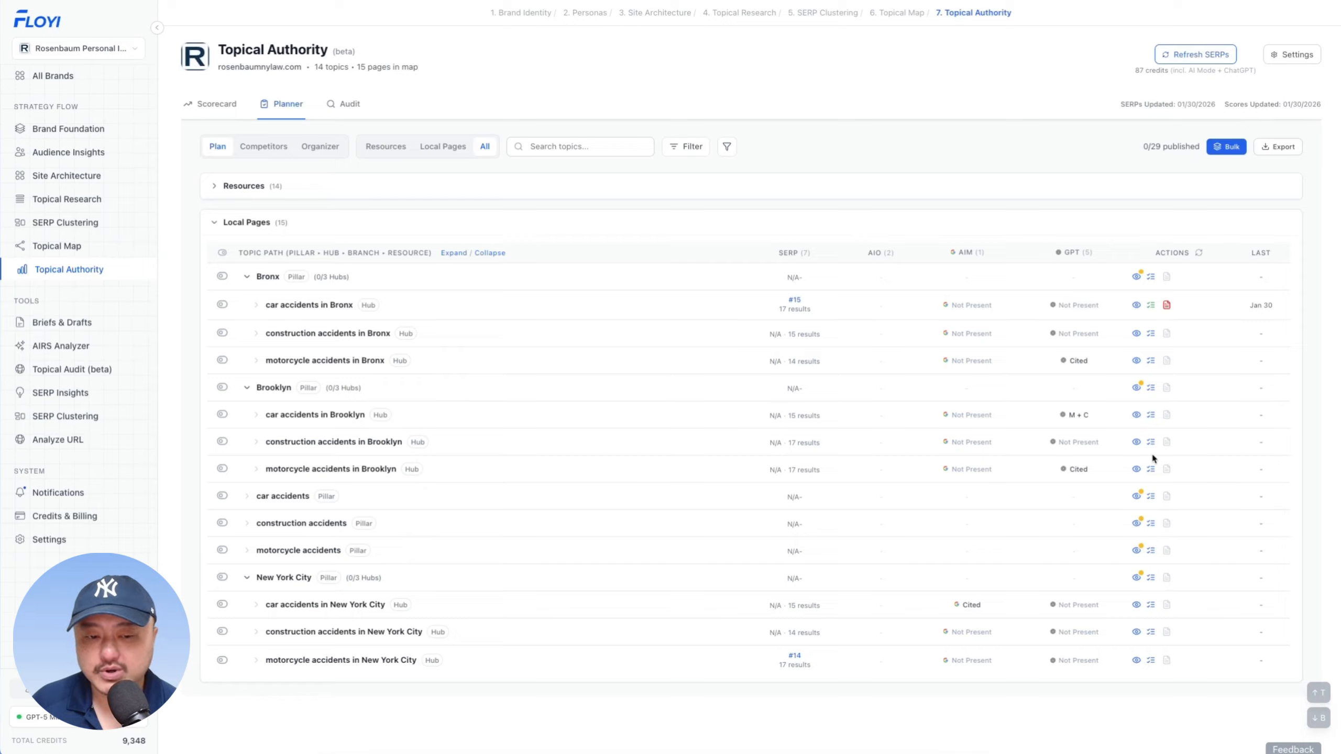
# - Set the Bronx pillar's primary query to "personal injury lawyers bronx ny" and save its page details
pyautogui.click(1135, 276)
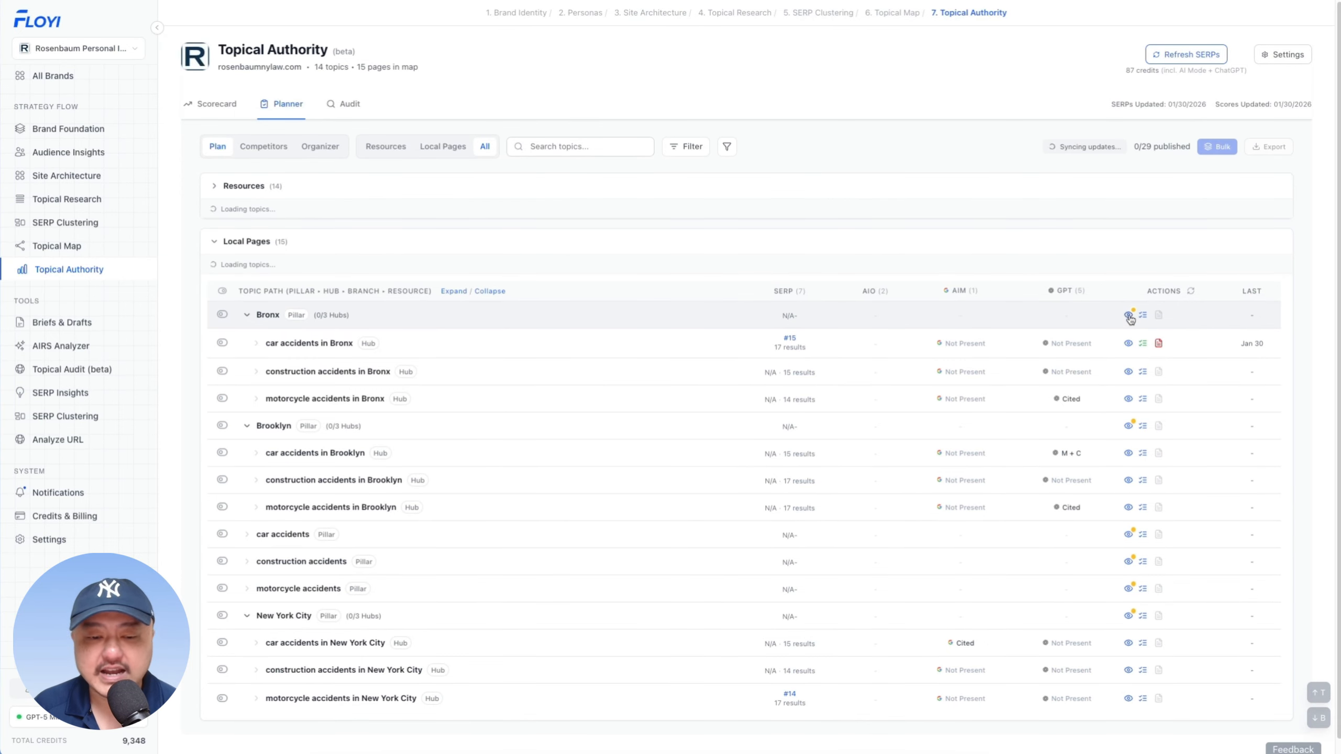
pyautogui.click(1132, 314)
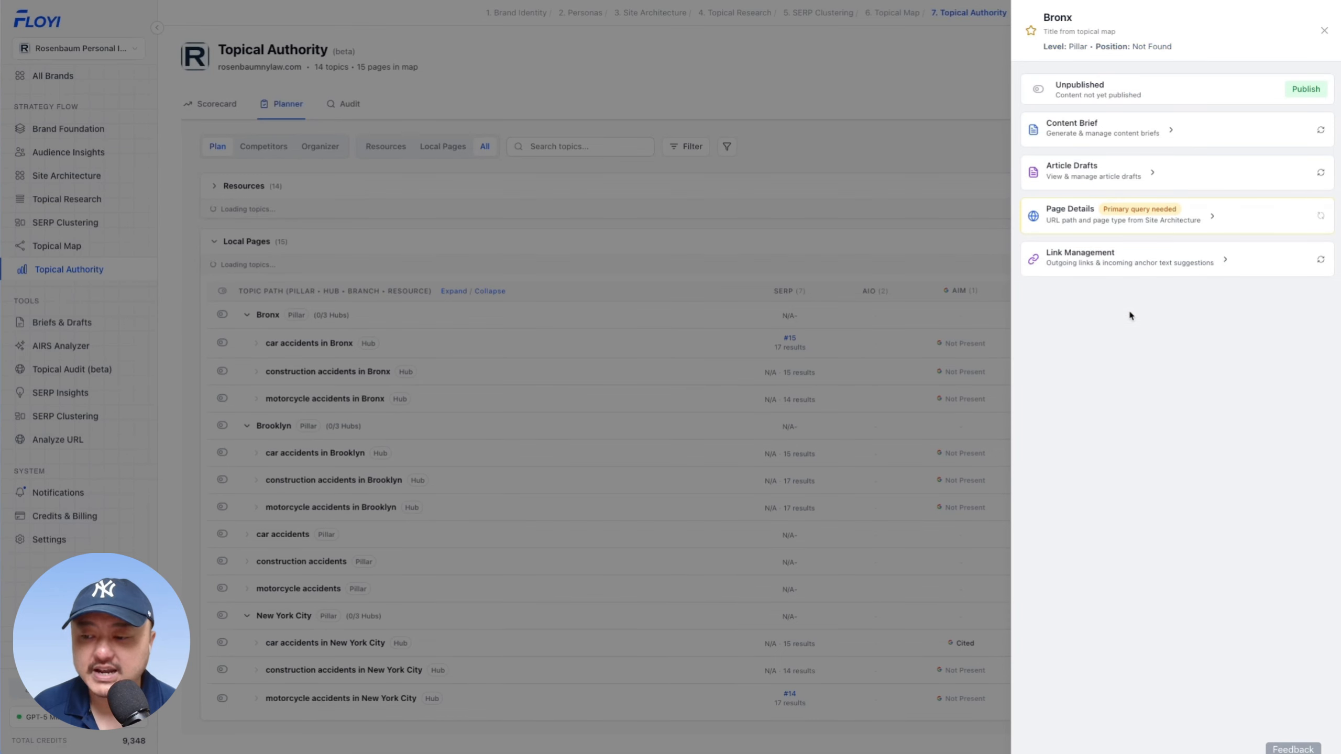
pyautogui.click(1078, 218)
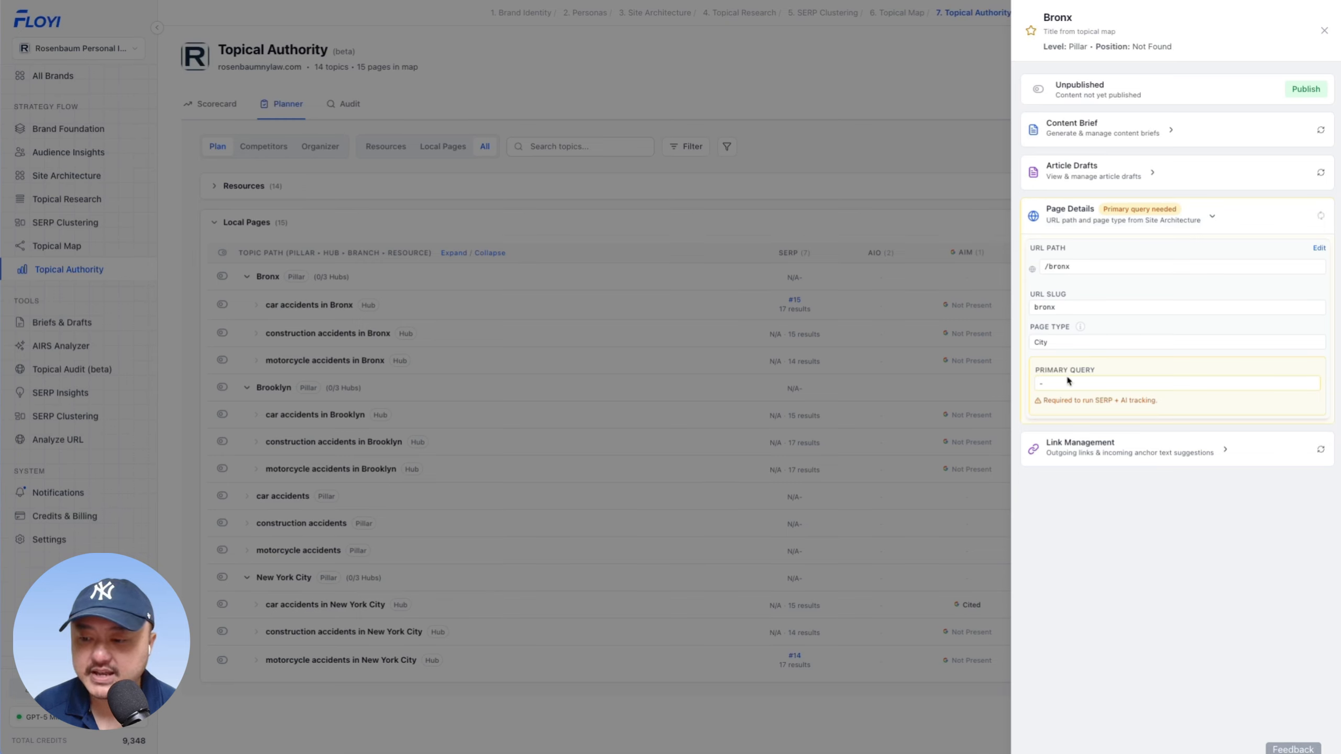
pyautogui.click(1318, 250)
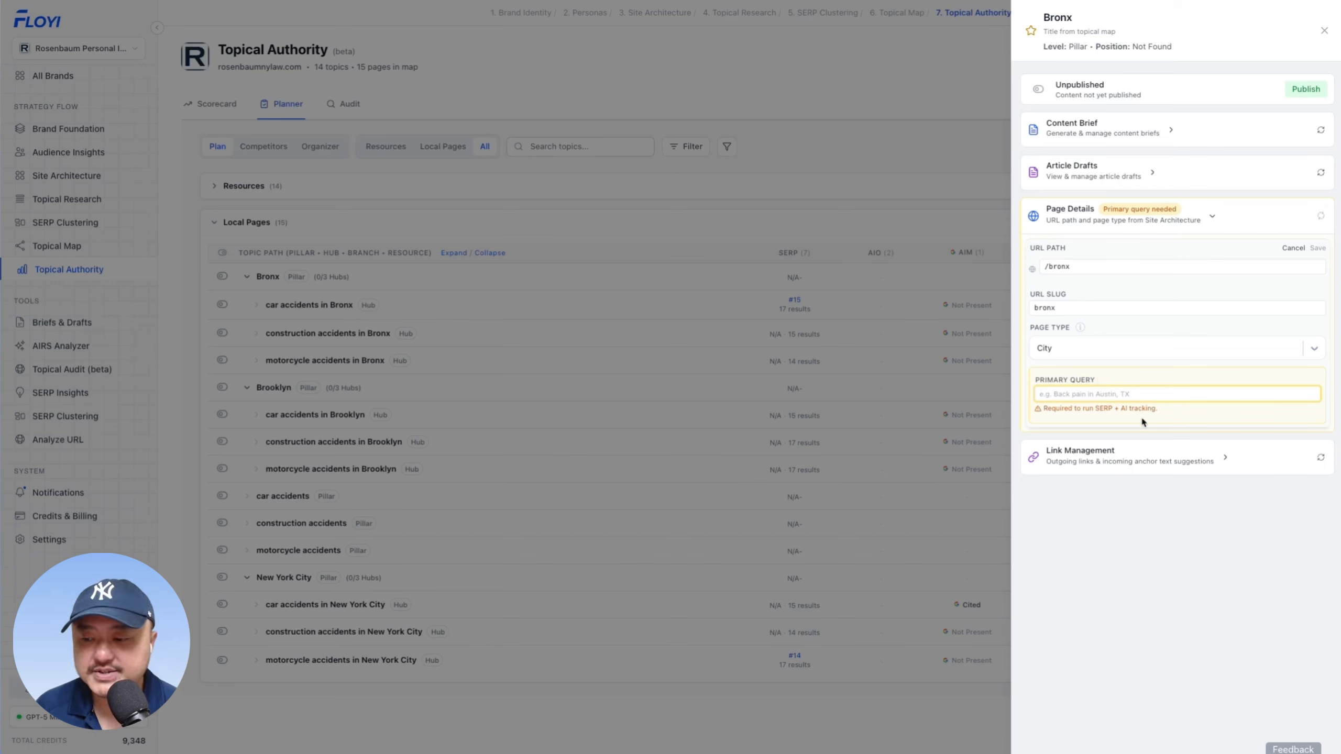
pyautogui.write('personal injury lawyer')
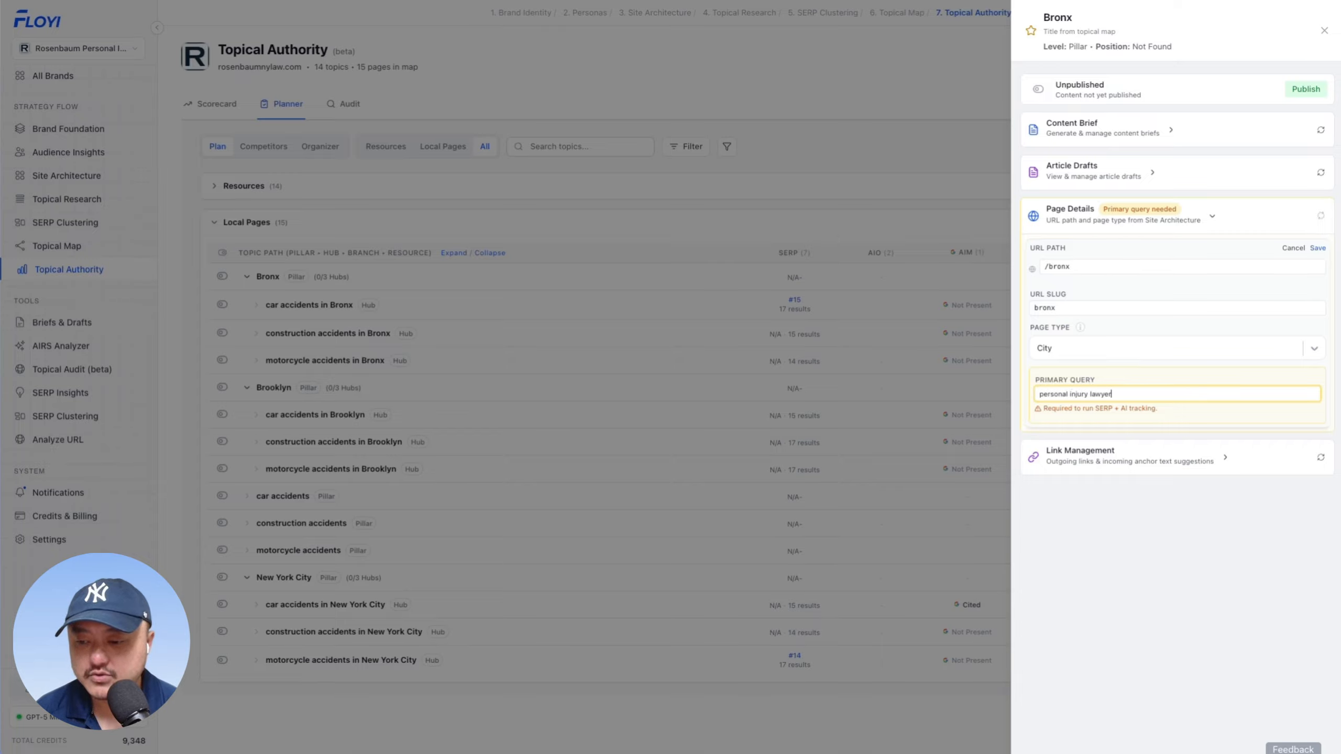
pyautogui.write('s bronx ny')
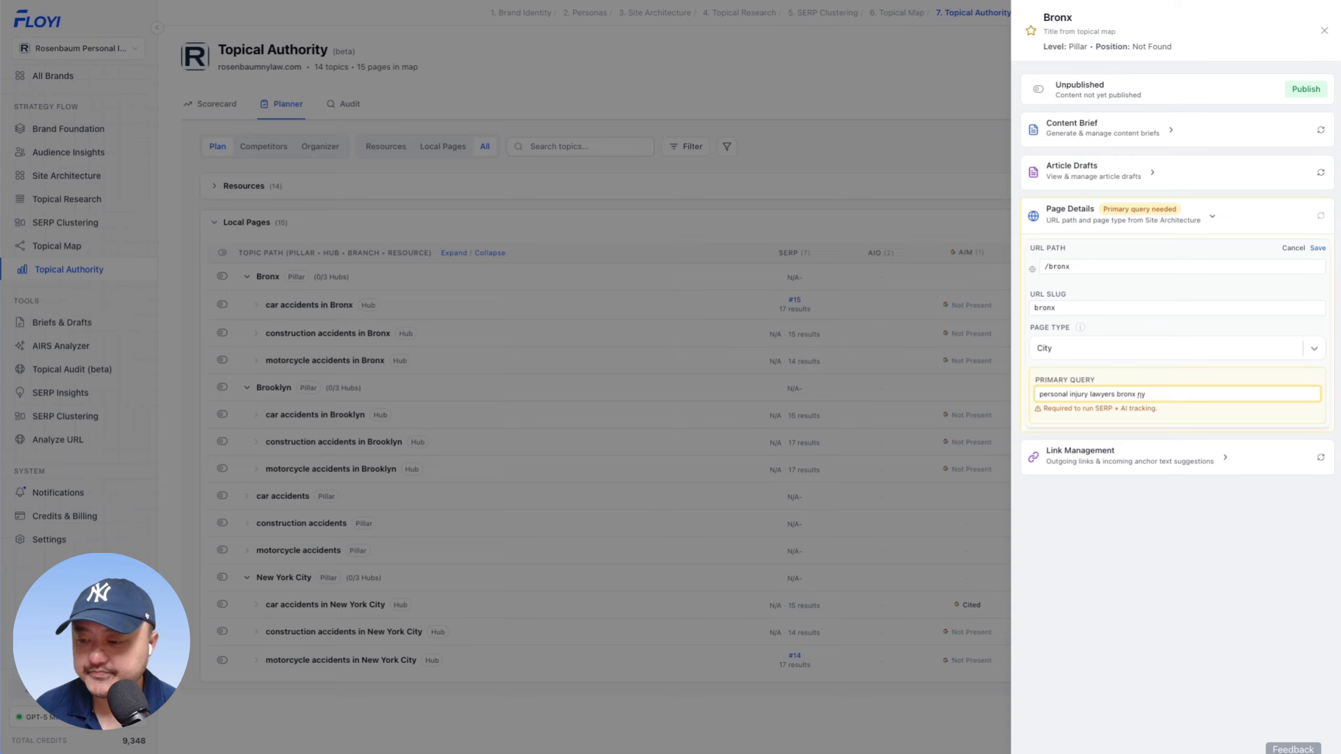
pyautogui.click(1318, 250)
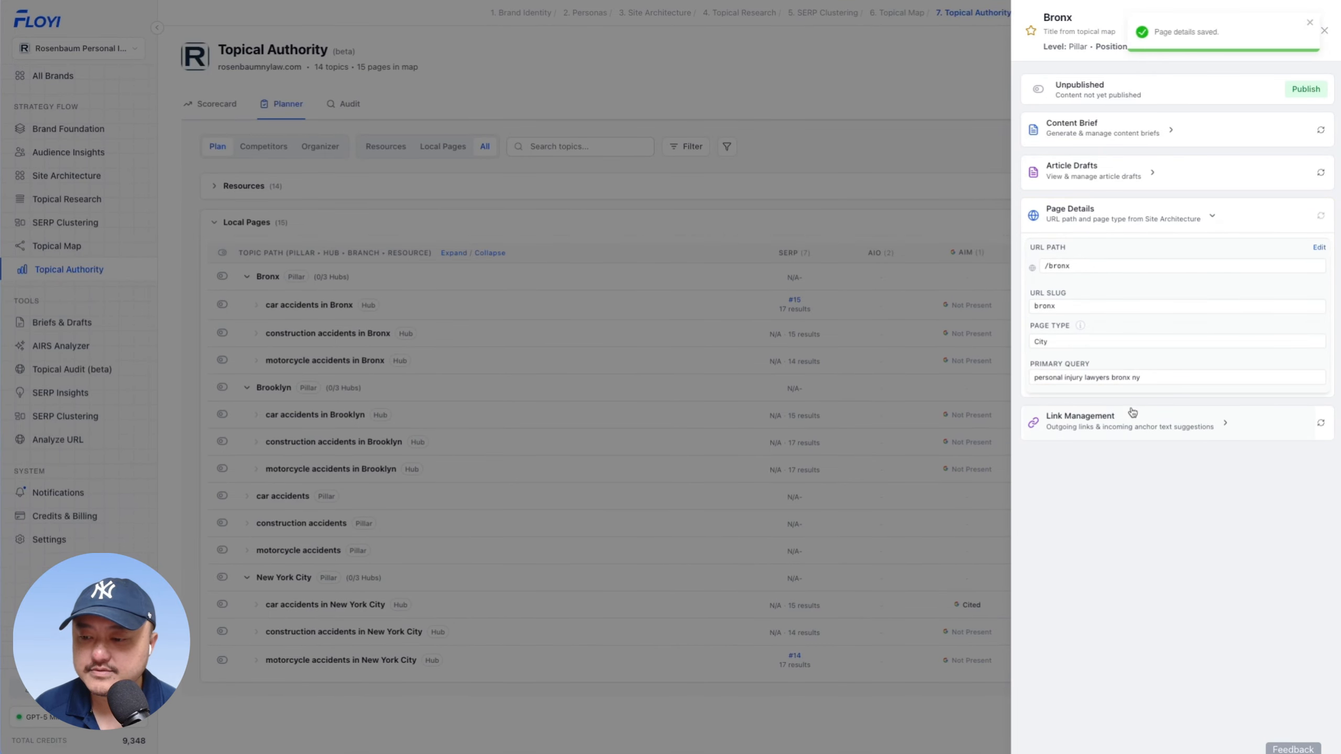
pyautogui.click(959, 326)
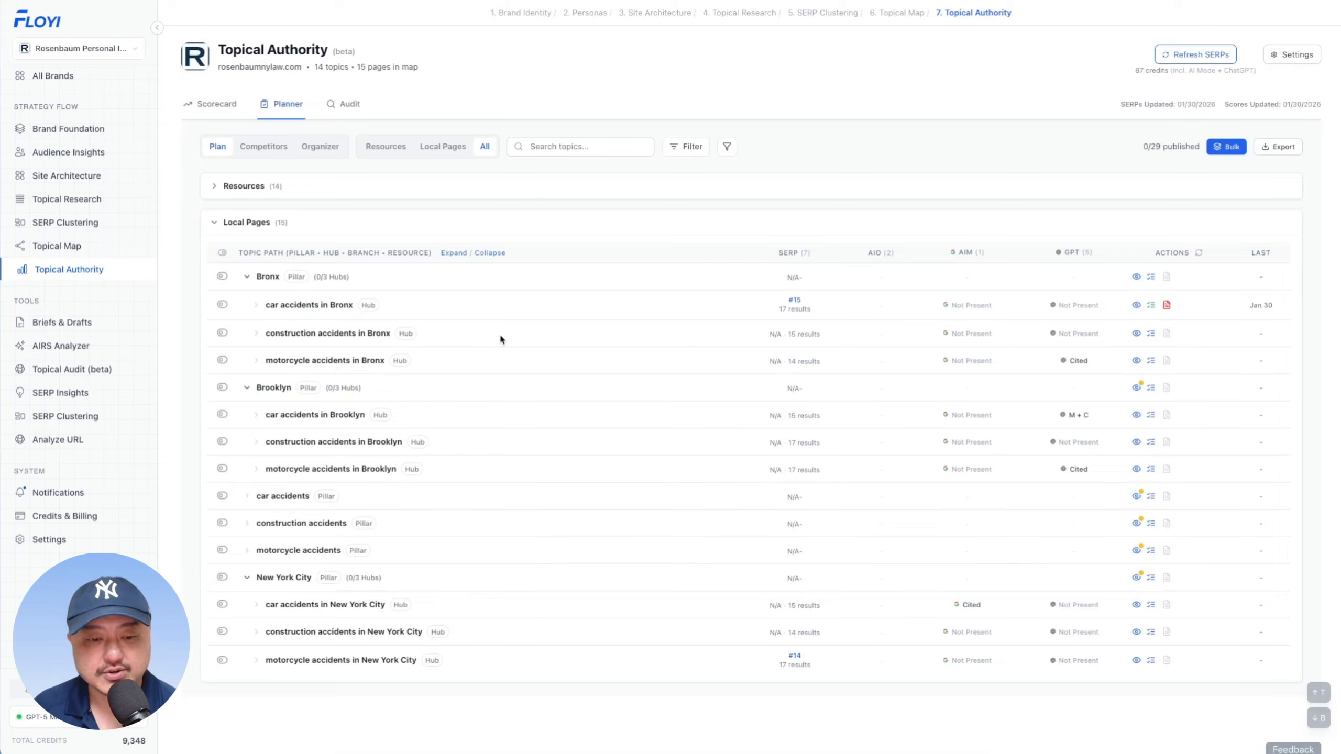
# - Start a content brief for the Bronx pillar, refetch its SERPs, and include the latest AI Mode and ChatGPT responses
pyautogui.click(1151, 278)
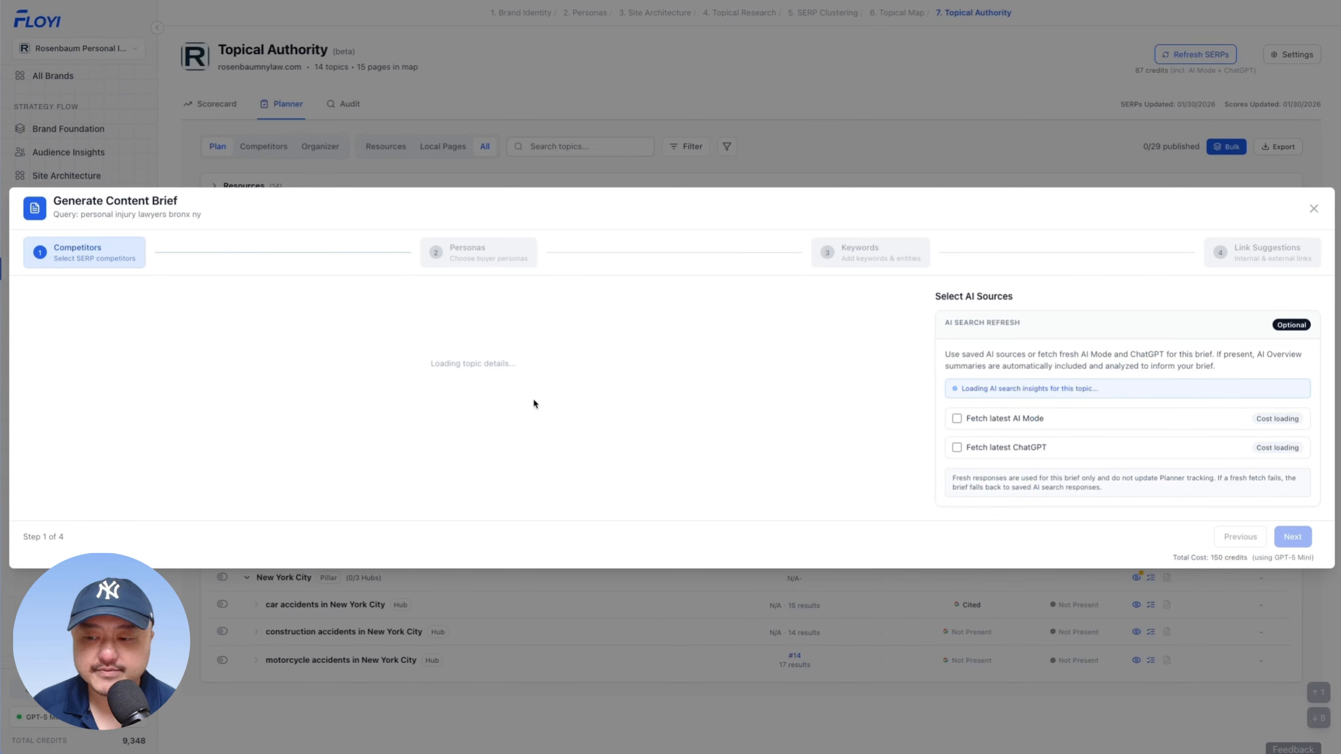
pyautogui.moveTo(69, 214); pyautogui.dragTo(275, 210)
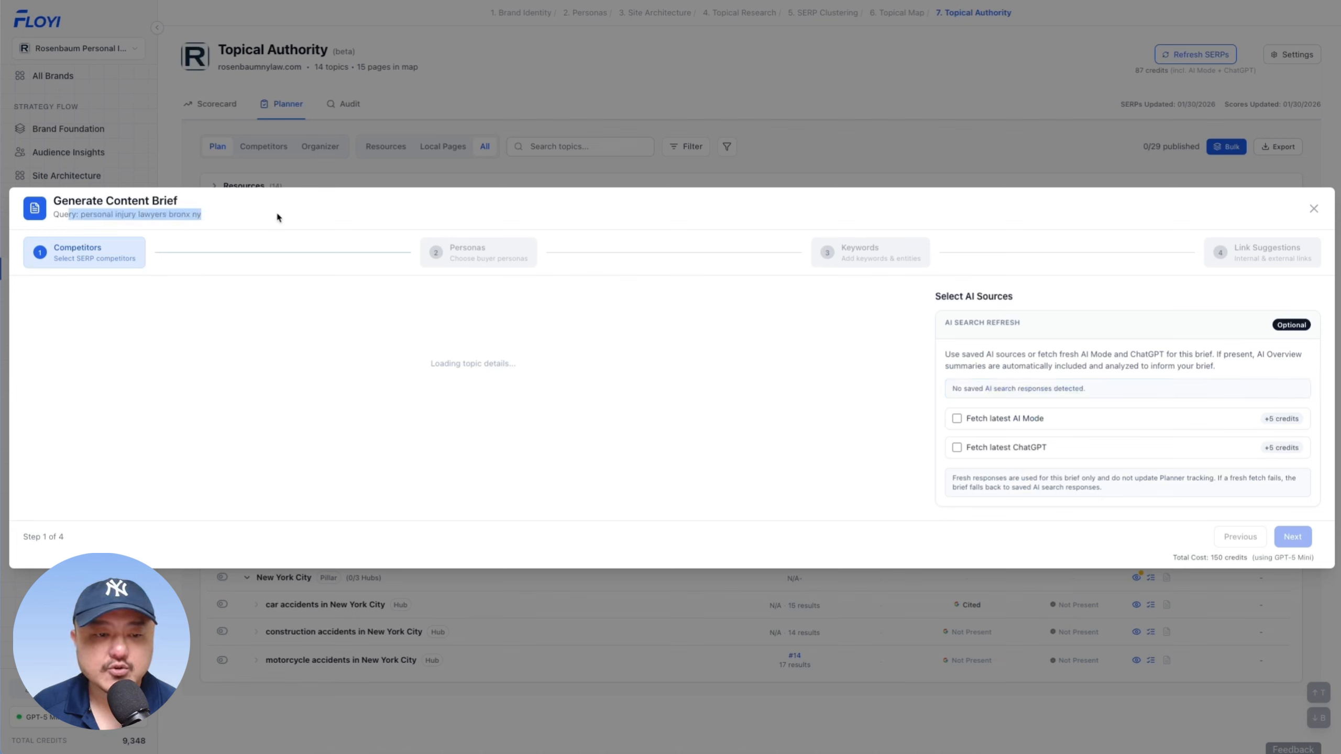
pyautogui.click(114, 221)
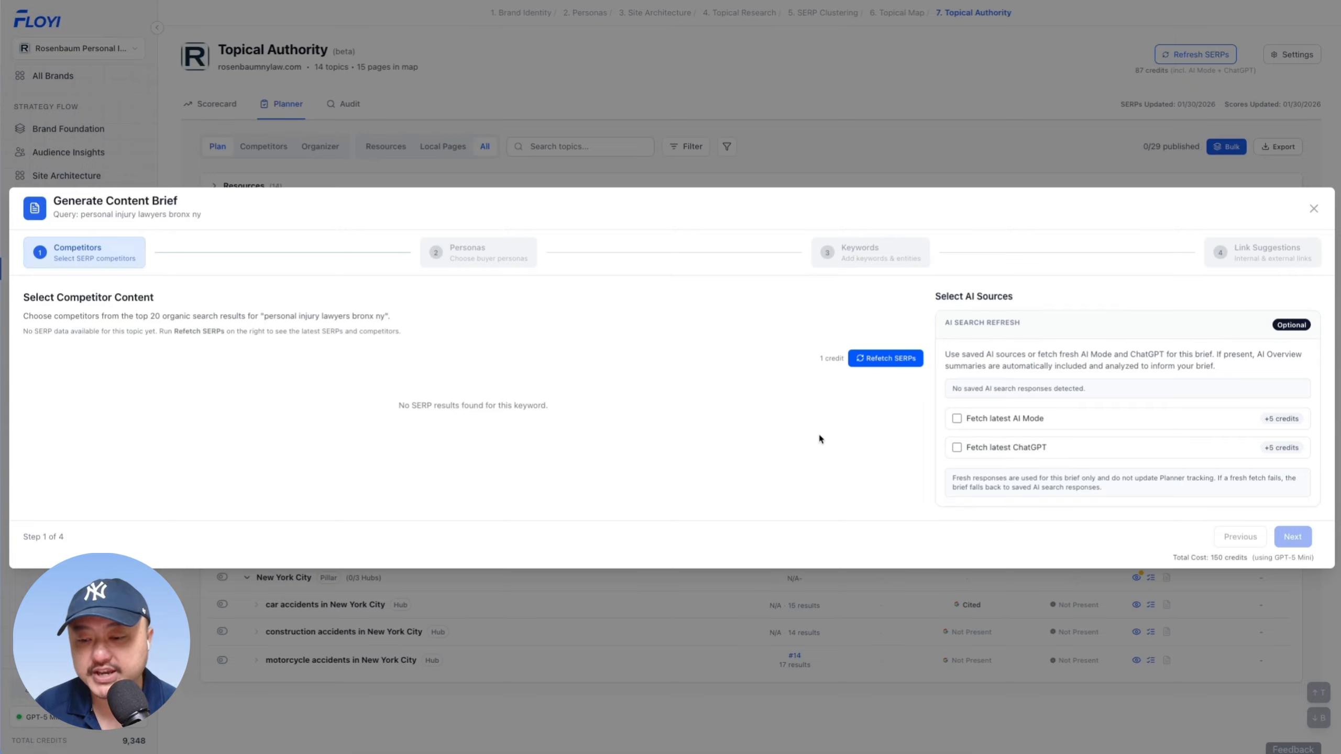
pyautogui.click(865, 358)
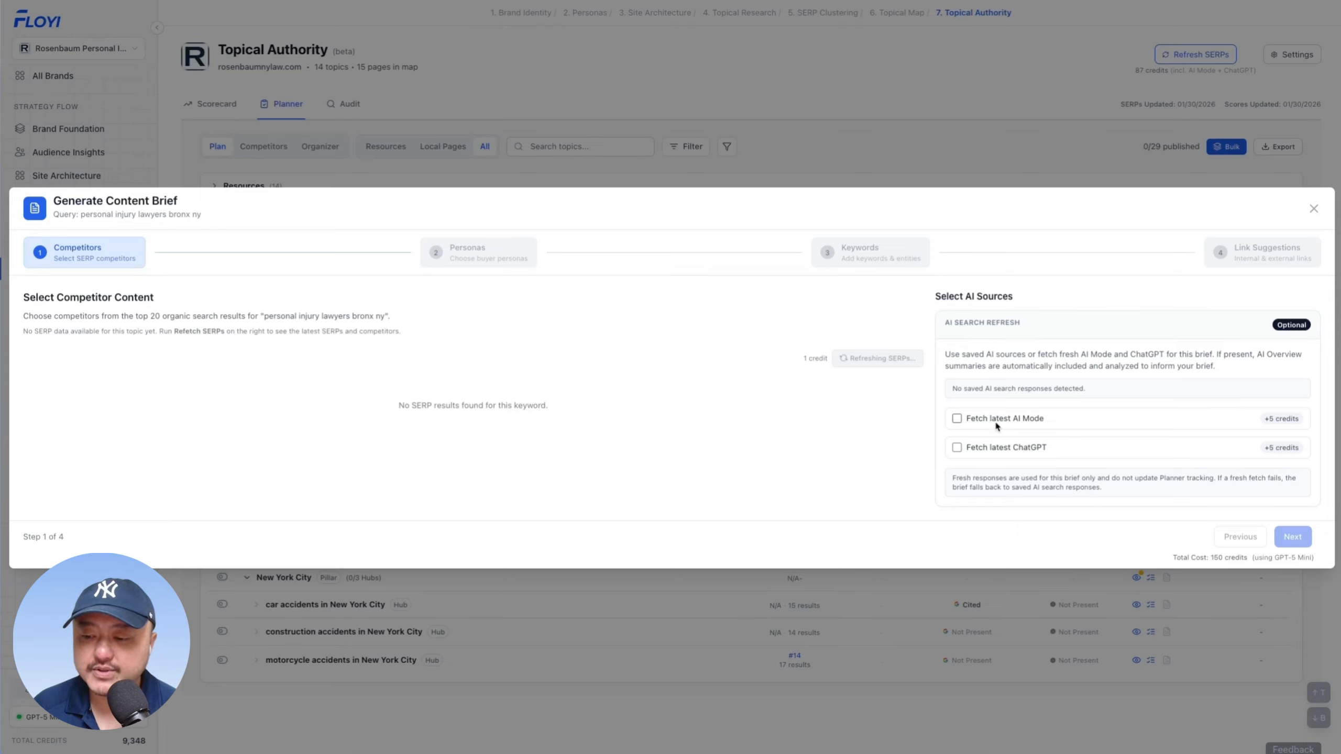
pyautogui.click(1011, 419)
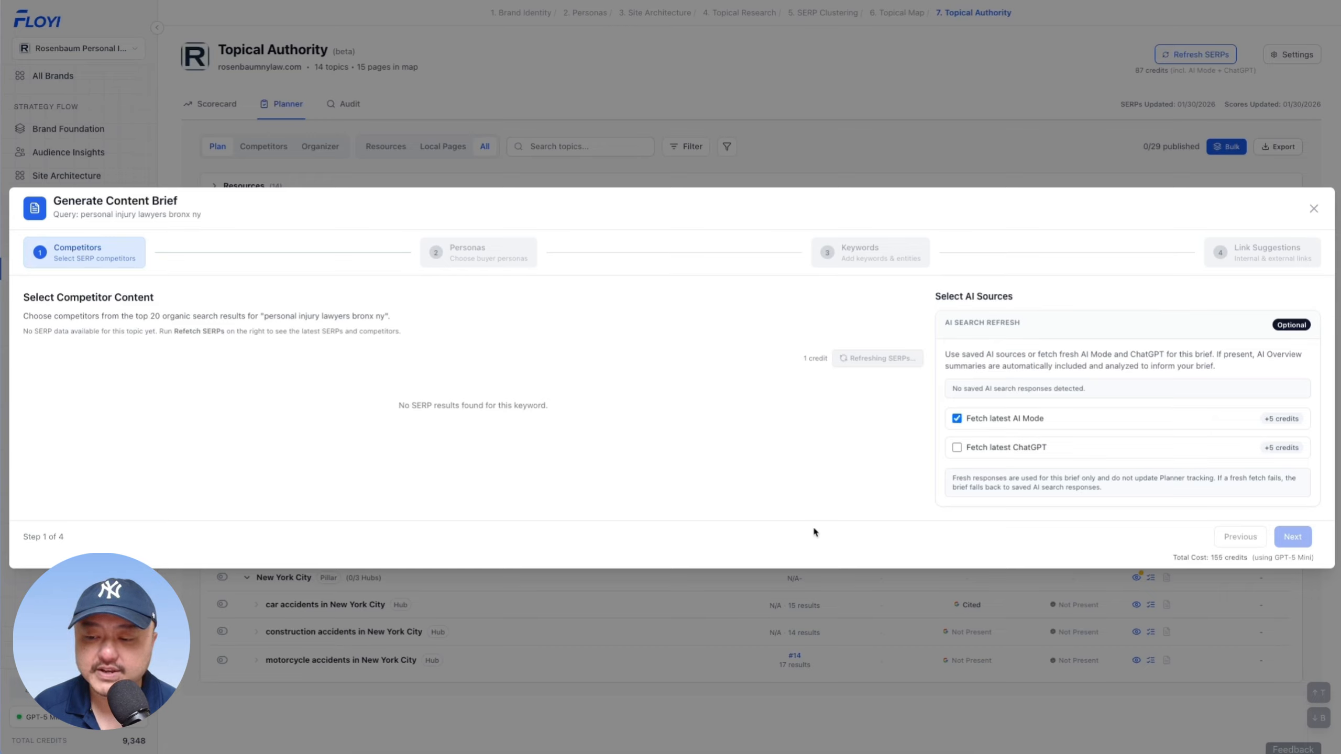
pyautogui.click(957, 449)
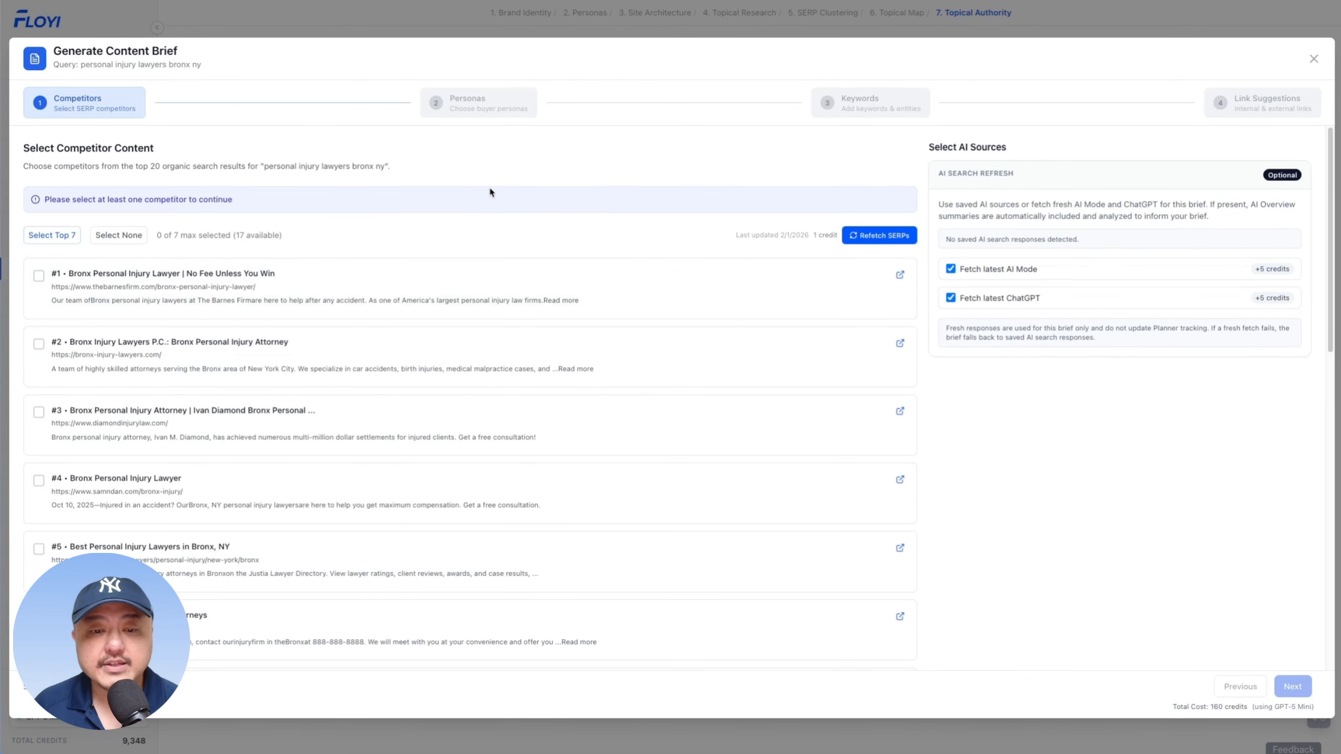
# - Select the six top-ranked competitors for the brief and continue past the keywords to the link suggestions
pyautogui.click(230, 287)
pyautogui.click(264, 302)
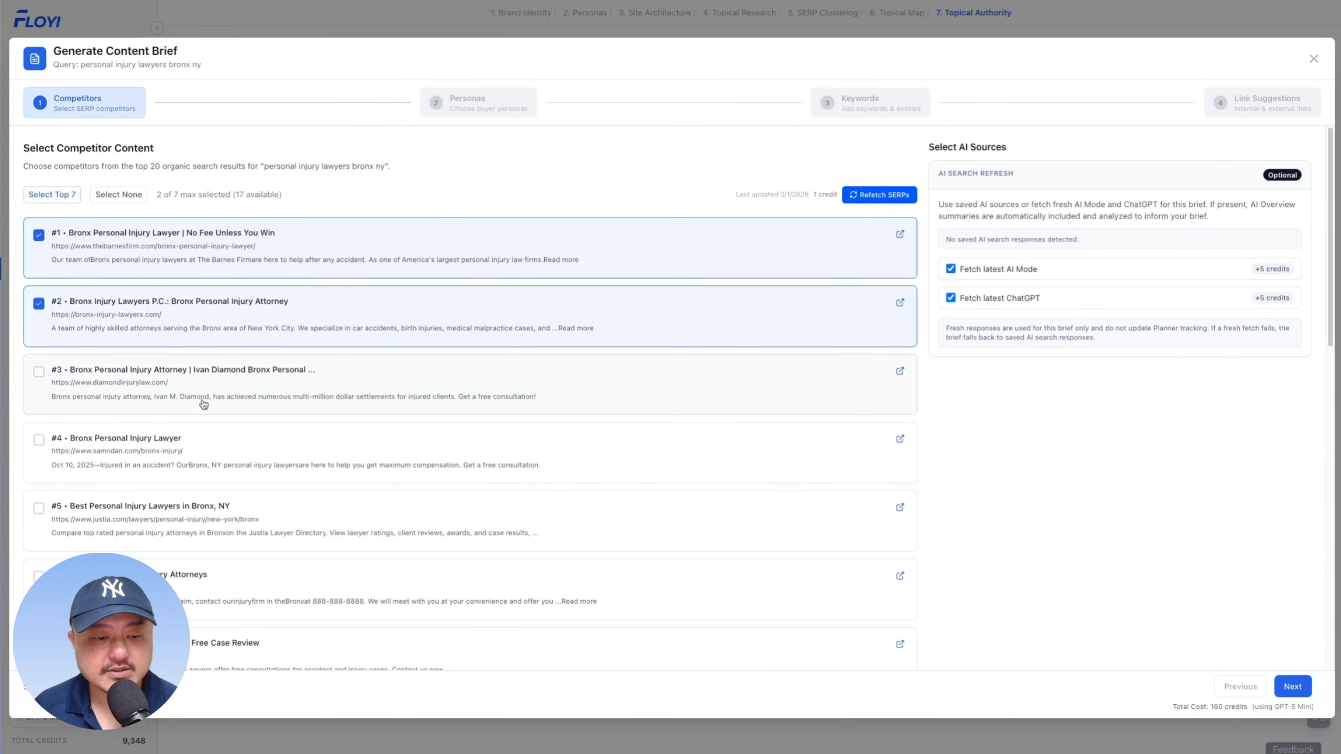
pyautogui.click(209, 401)
pyautogui.click(199, 478)
pyautogui.click(197, 525)
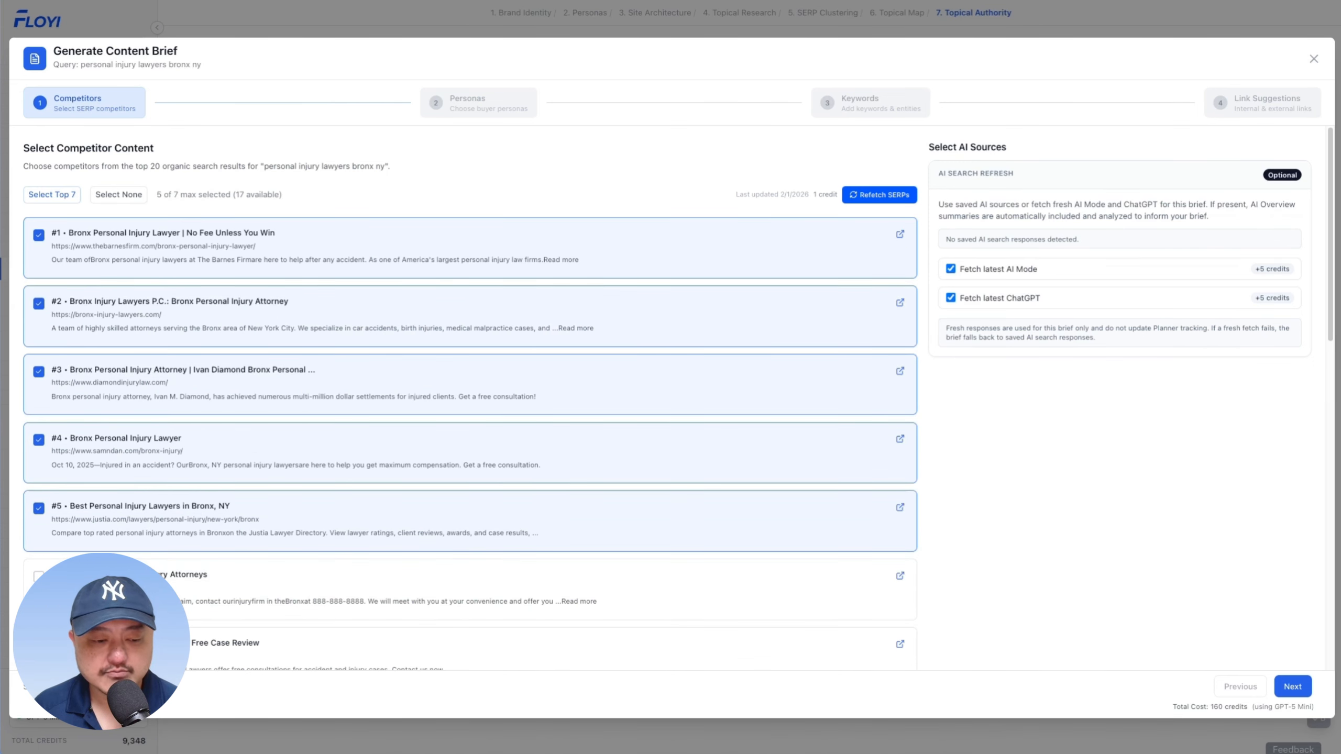
pyautogui.click(247, 616)
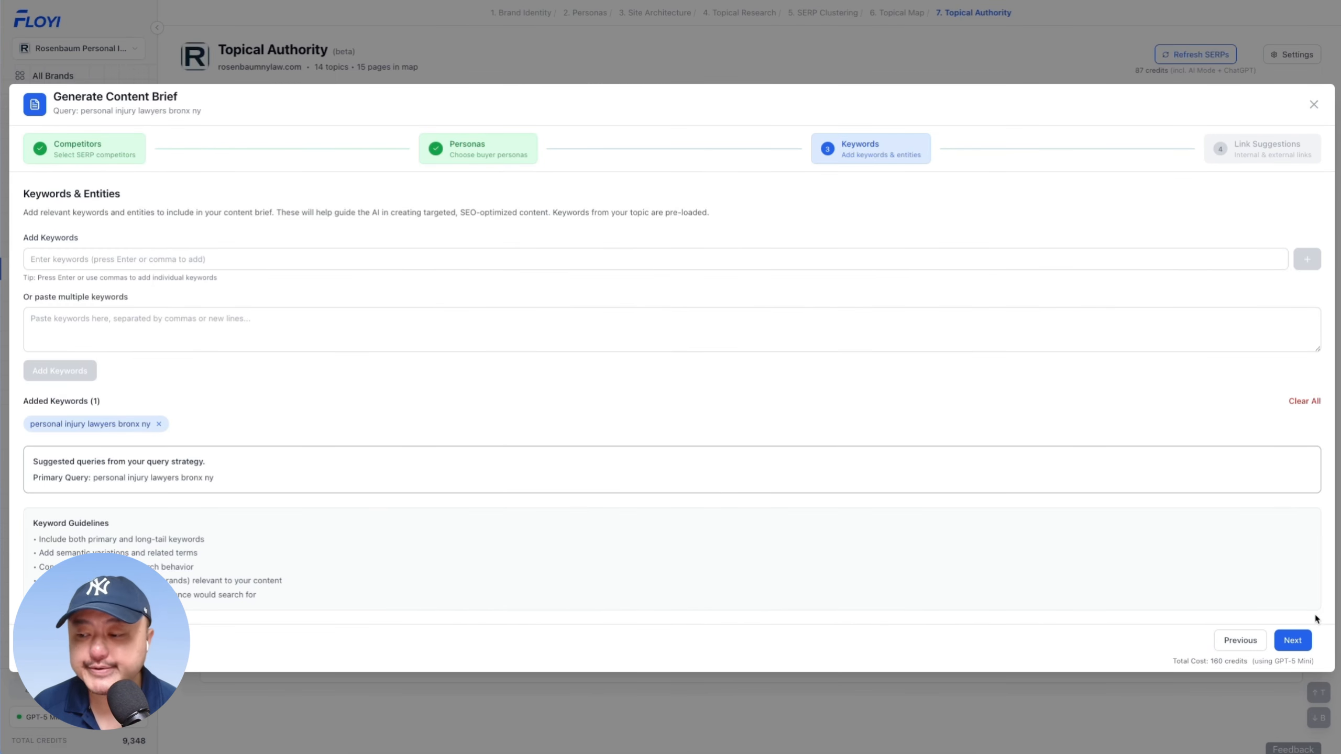
pyautogui.click(1292, 640)
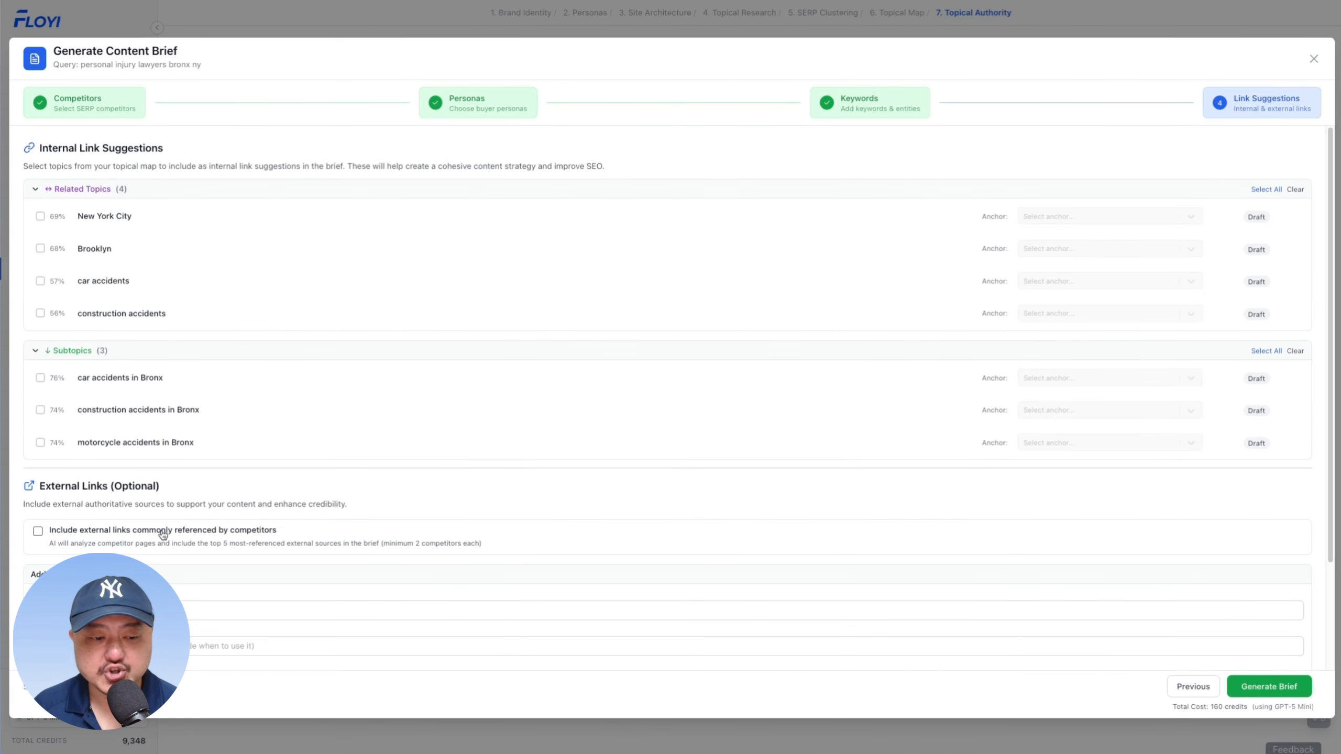
# - Include external links commonly referenced by competitors, and add the related topics New York City and Brooklyn as internal links
pyautogui.doubleClick(93, 531)
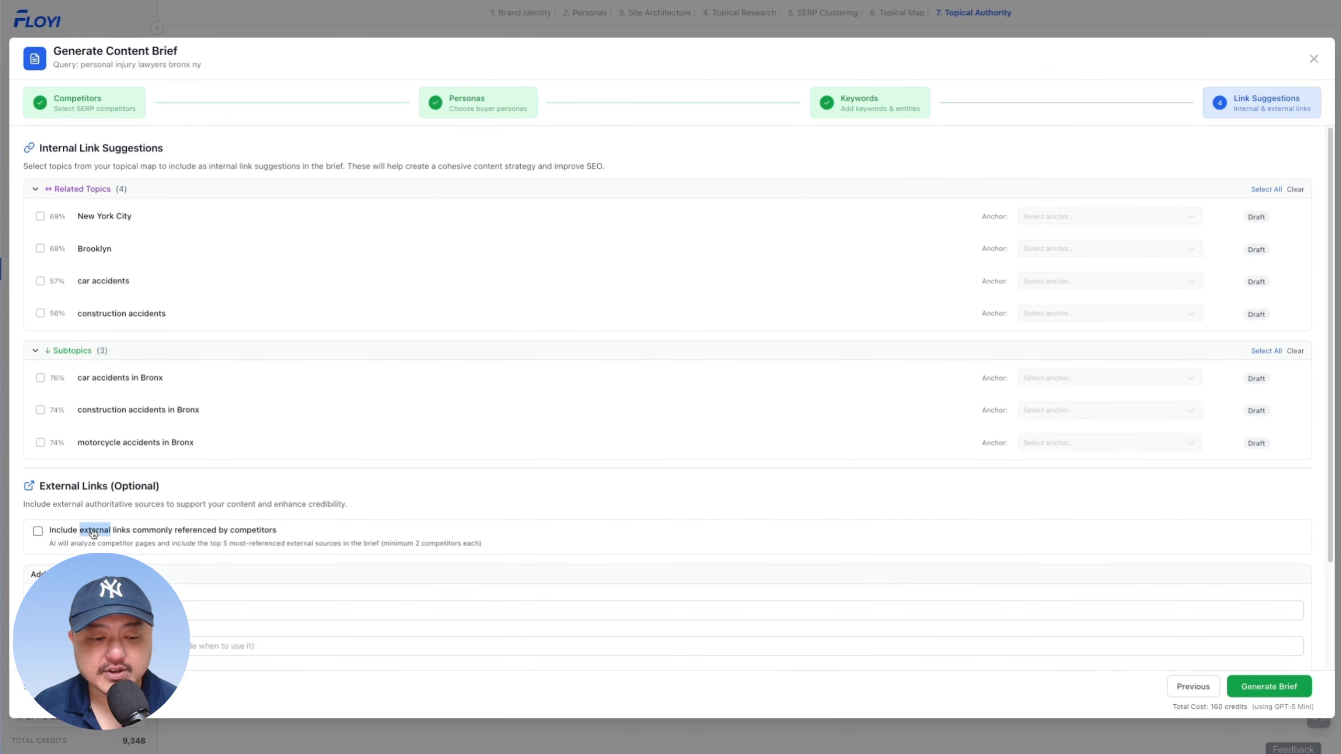
pyautogui.click(106, 533)
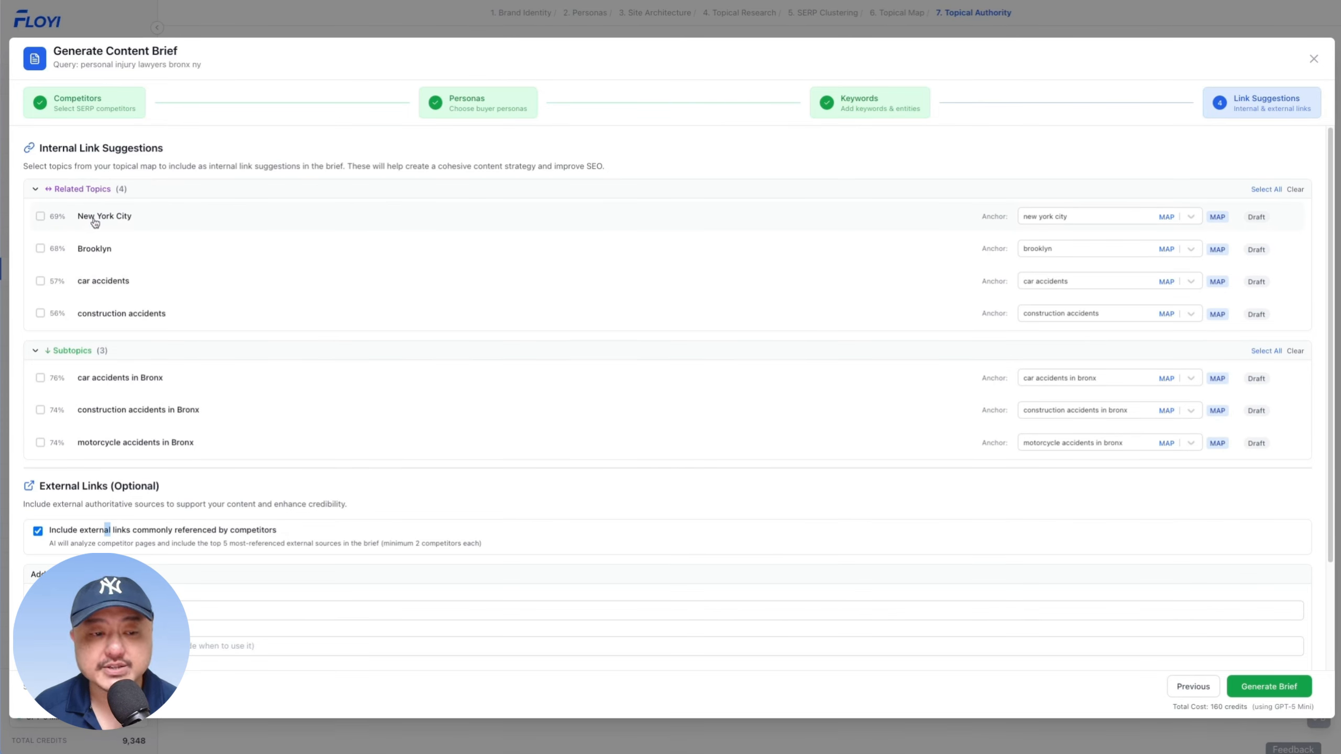
pyautogui.click(41, 216)
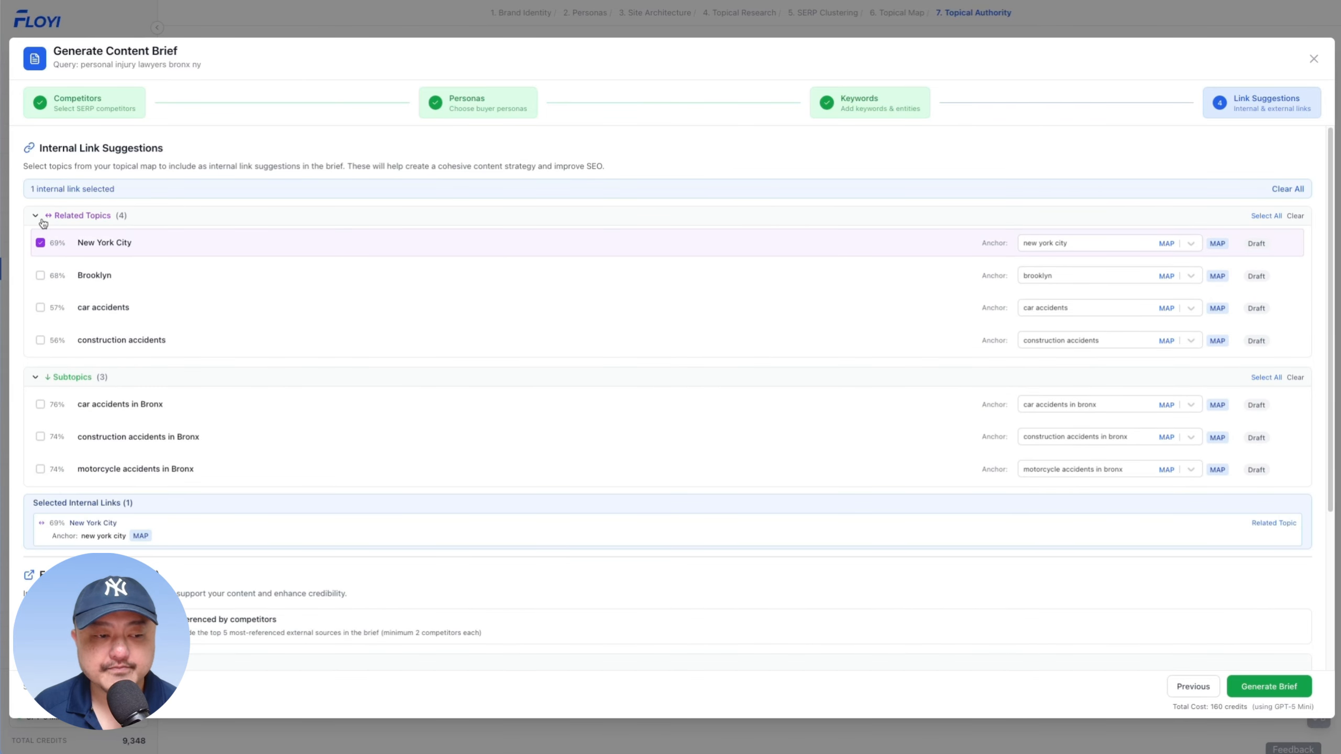
pyautogui.click(41, 276)
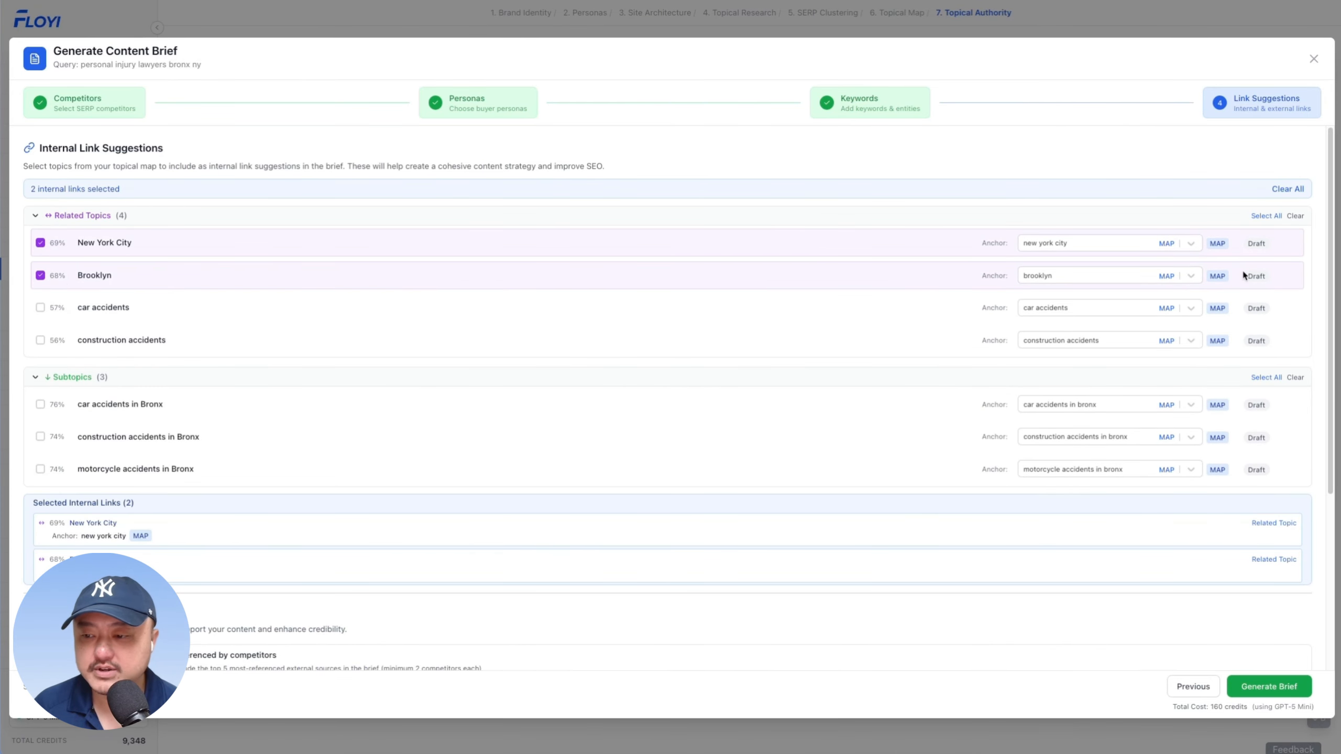
pyautogui.click(1046, 247)
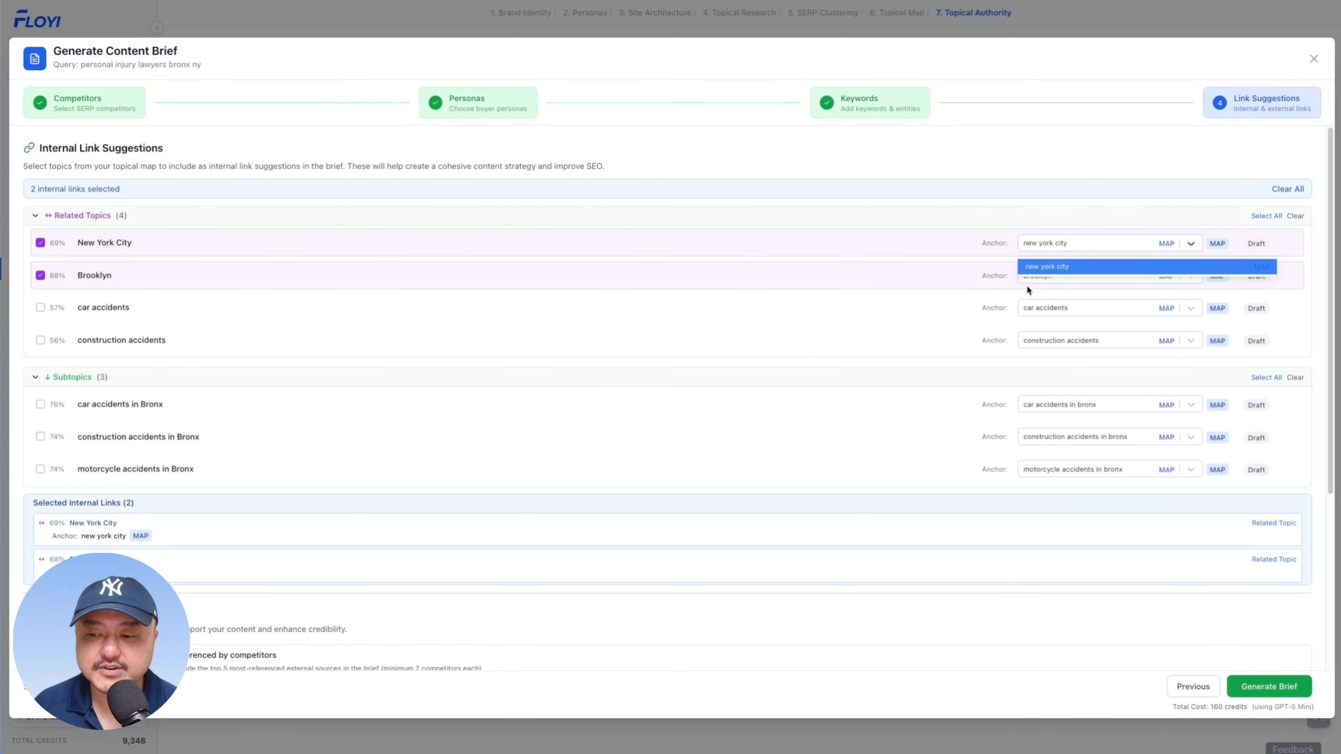
pyautogui.click(1027, 307)
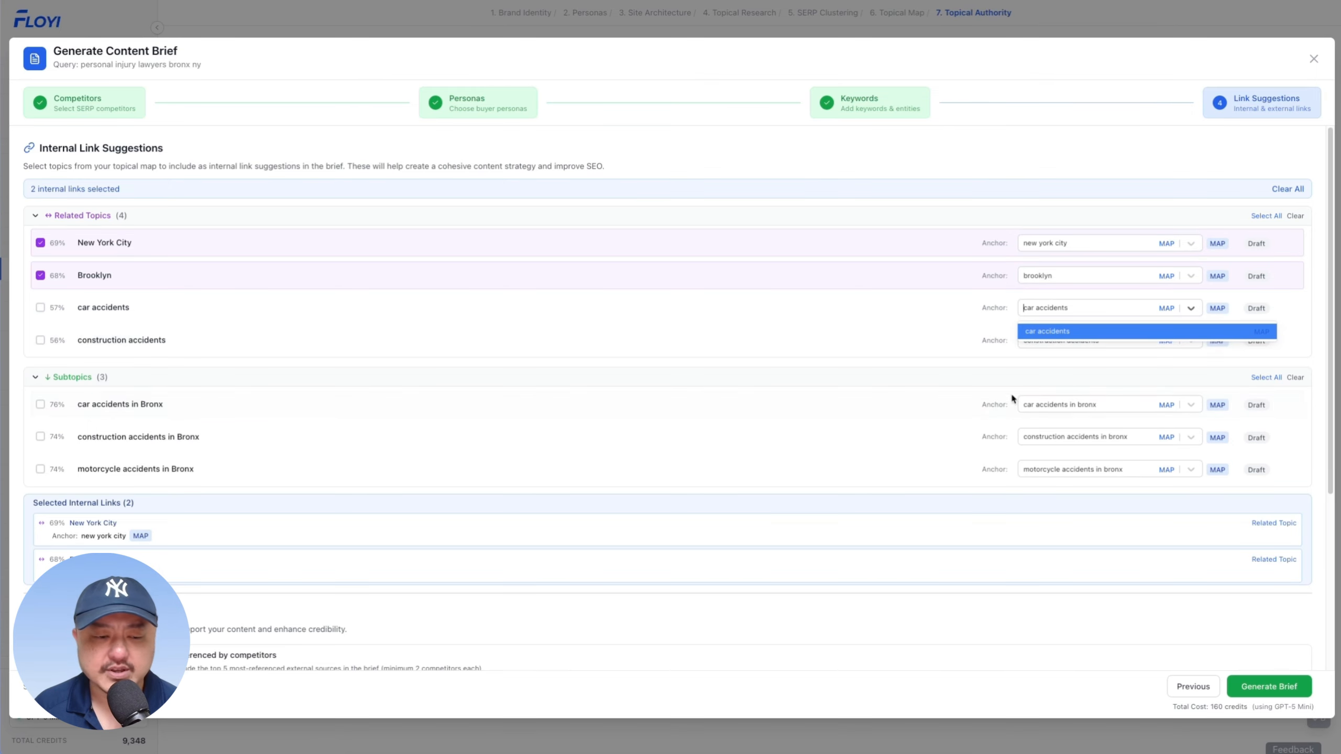
# - Add the subtopics car accidents in Bronx and construction accidents in Bronx as internal links, and generate the brief
pyautogui.click(43, 404)
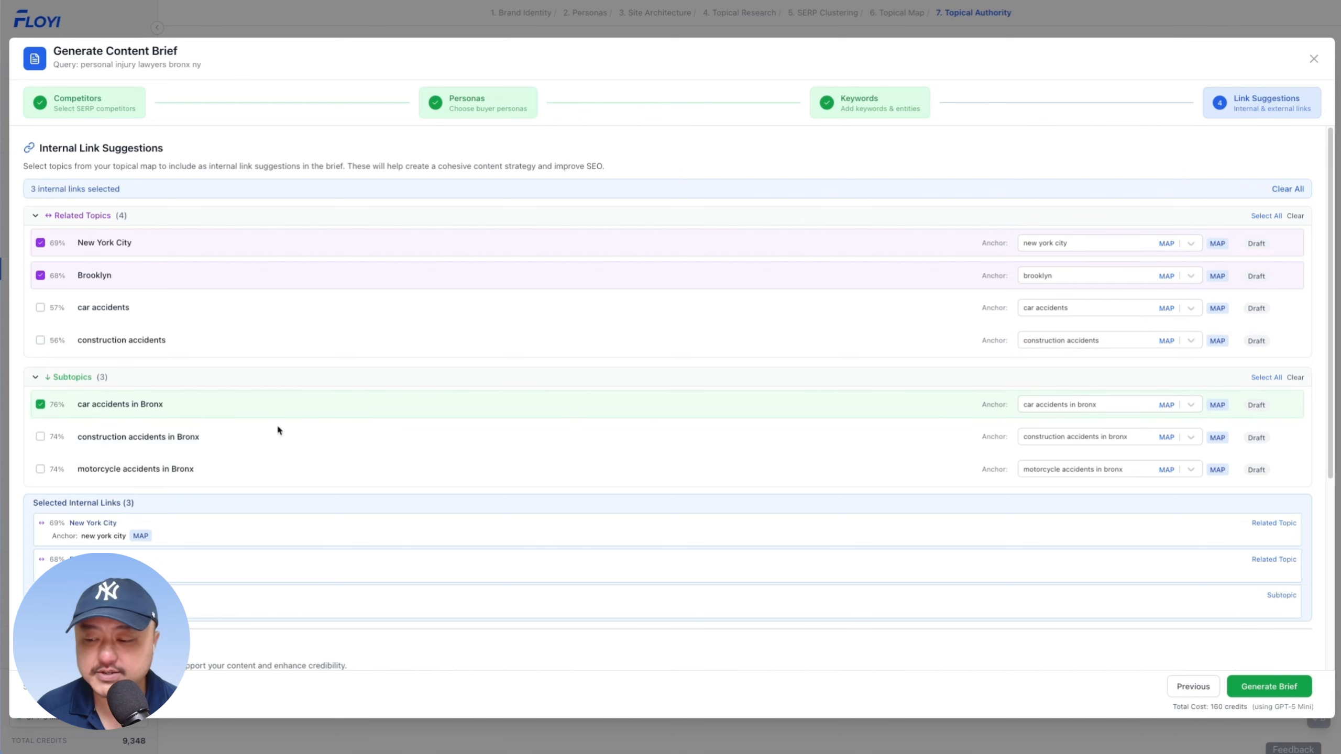
pyautogui.click(127, 436)
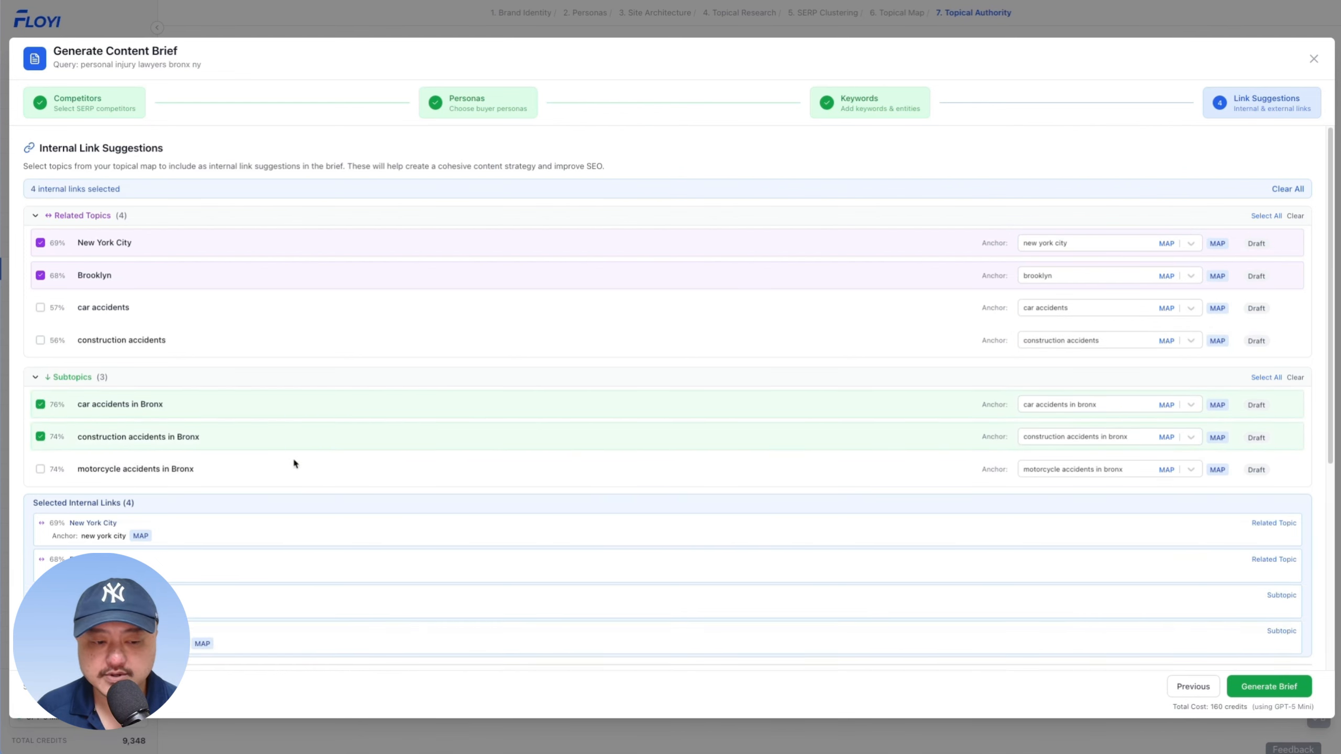
pyautogui.click(1241, 682)
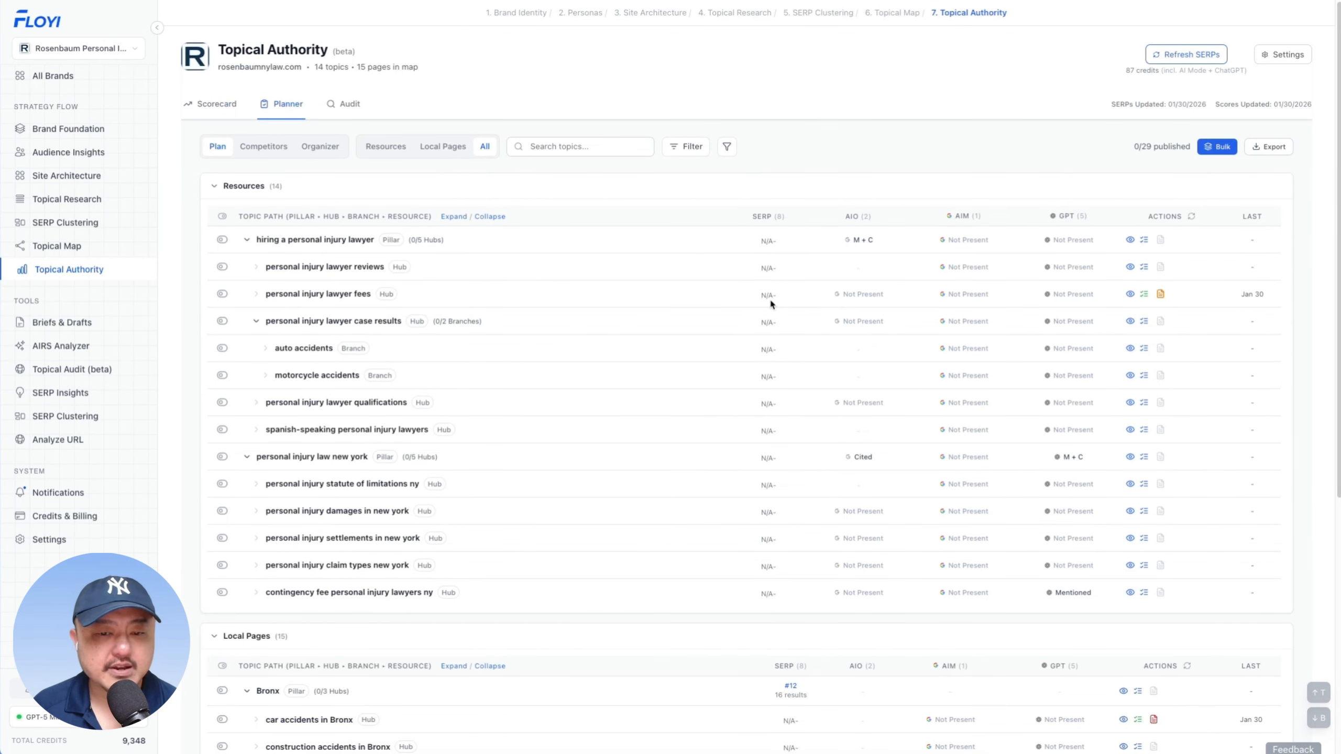
# - Review the law firm's topic hierarchy in the Planner's Organizer table view
pyautogui.click(320, 146)
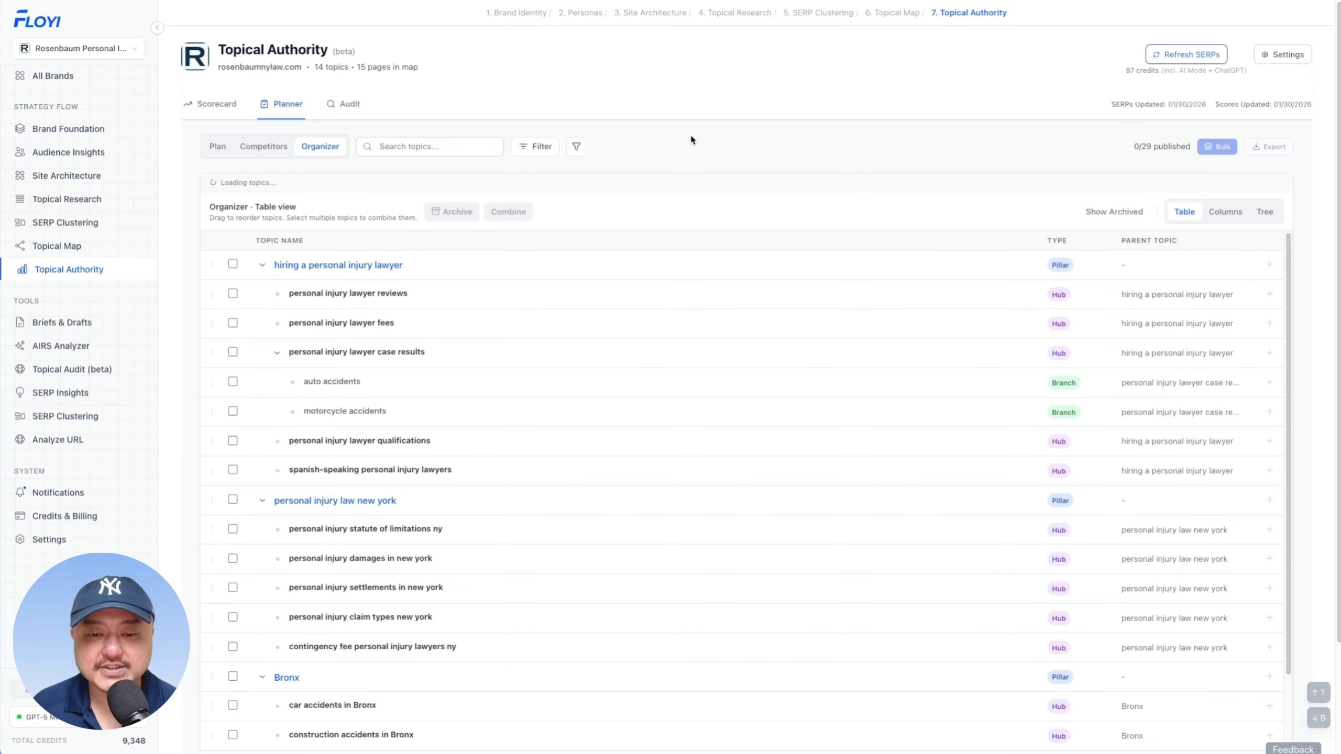
pyautogui.scroll(-7, 784, 503)
pyautogui.scroll(4, 778, 463)
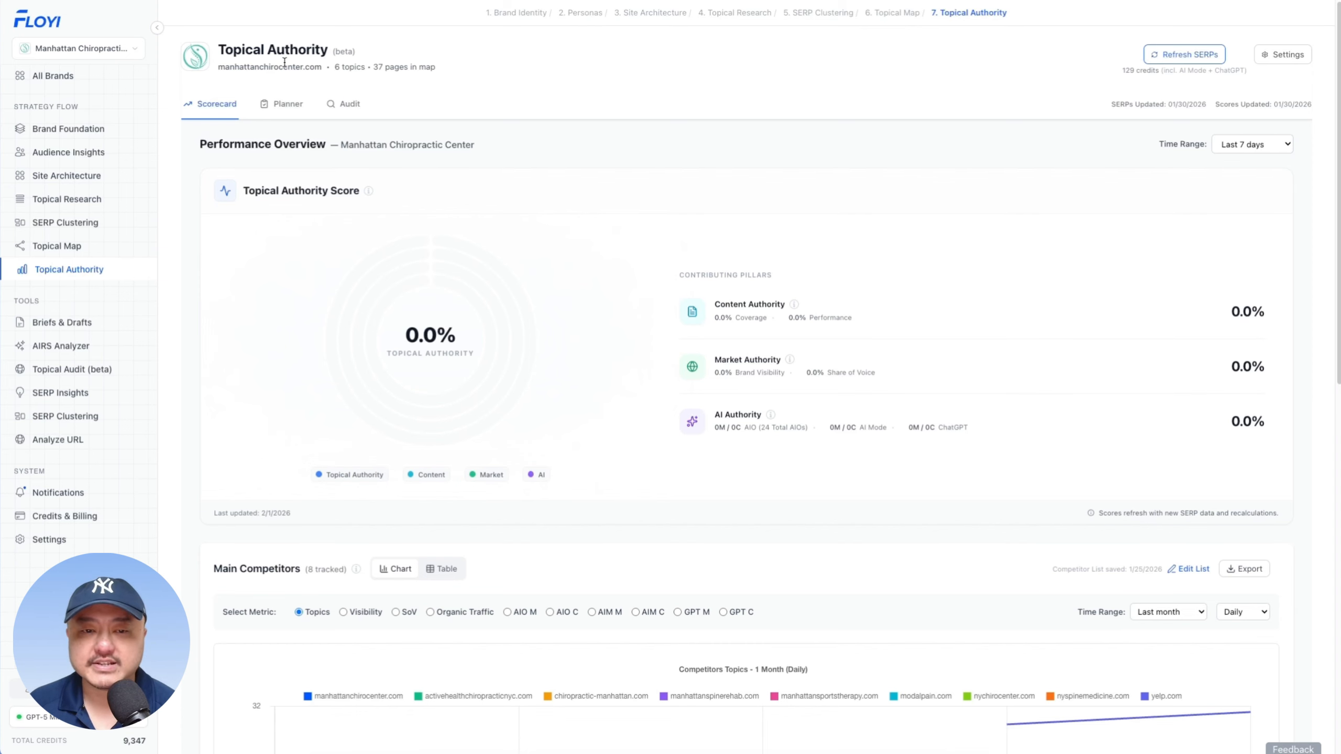
# - Open the existing content brief for the "back pain in lower manhattan" branch from the Planner's local pages and enlarge the view
pyautogui.click(282, 105)
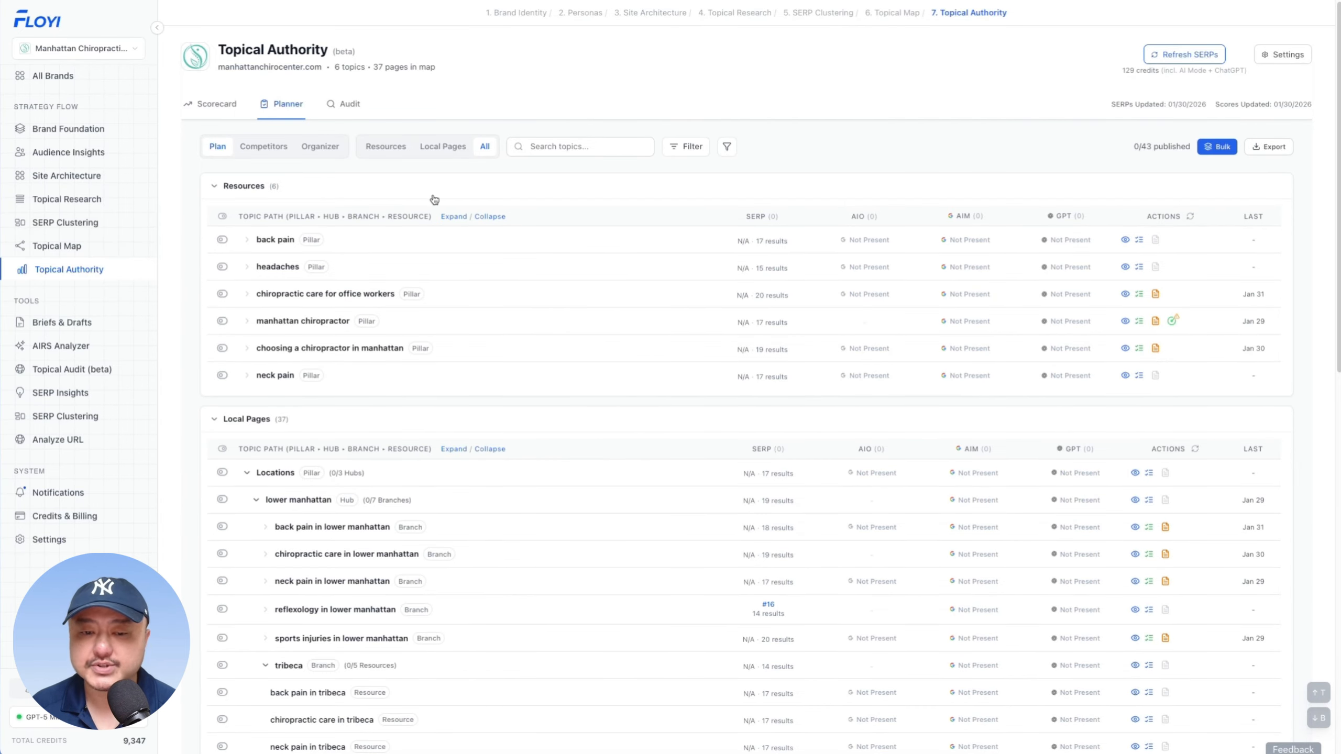
pyautogui.scroll(-3, 507, 378)
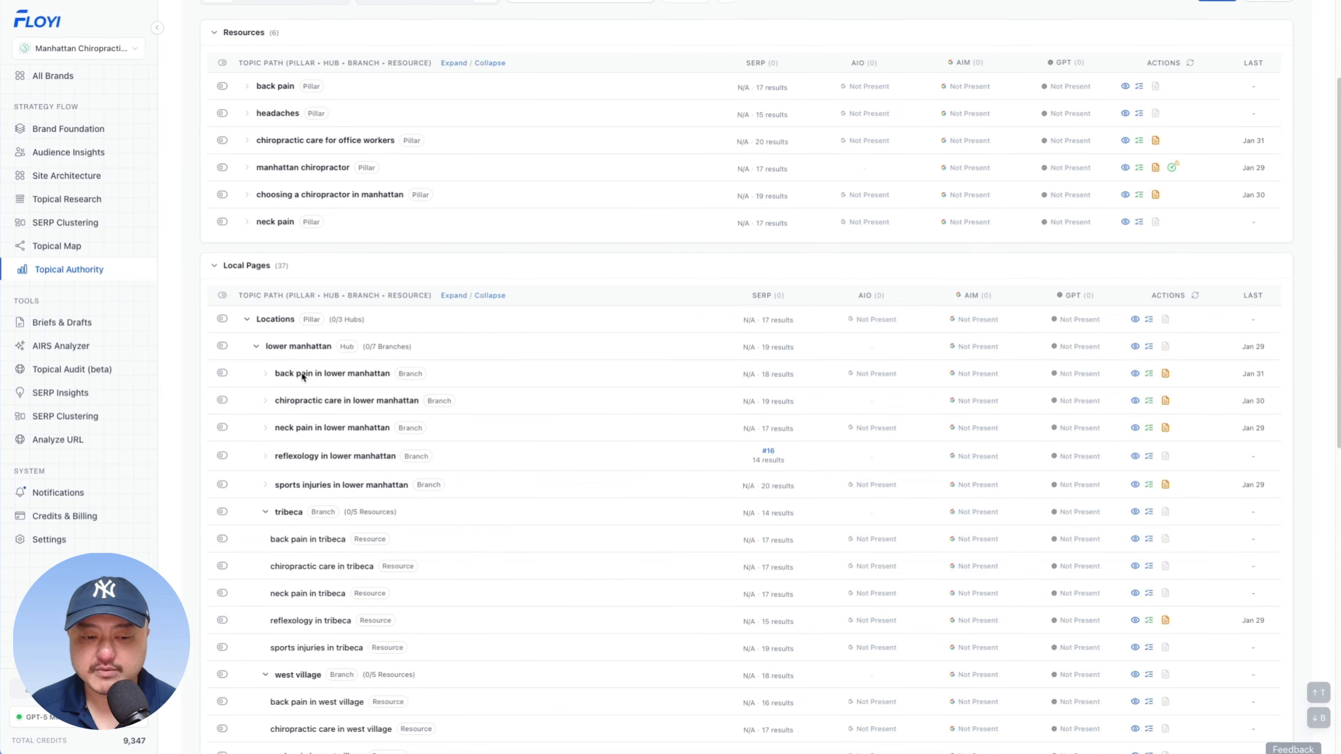
pyautogui.click(1148, 373)
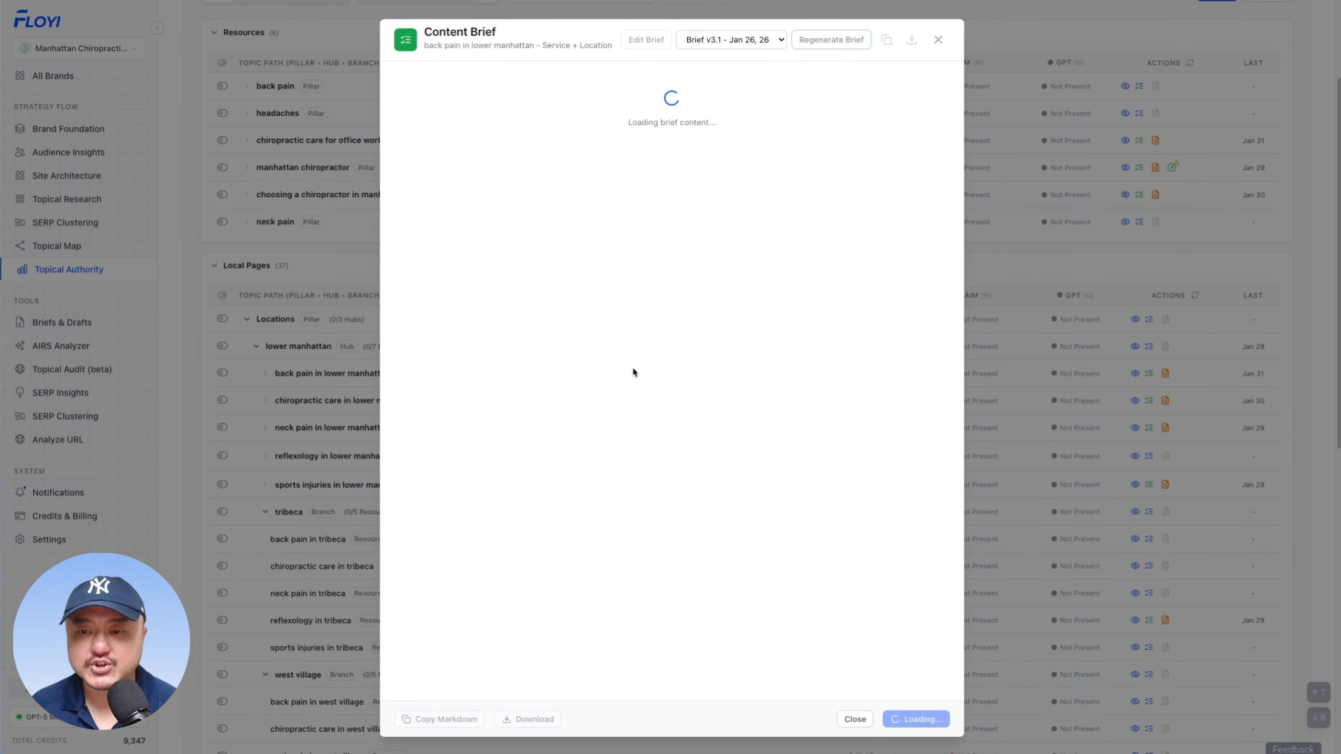
pyautogui.press('super+equal')
pyautogui.press('super+equal')
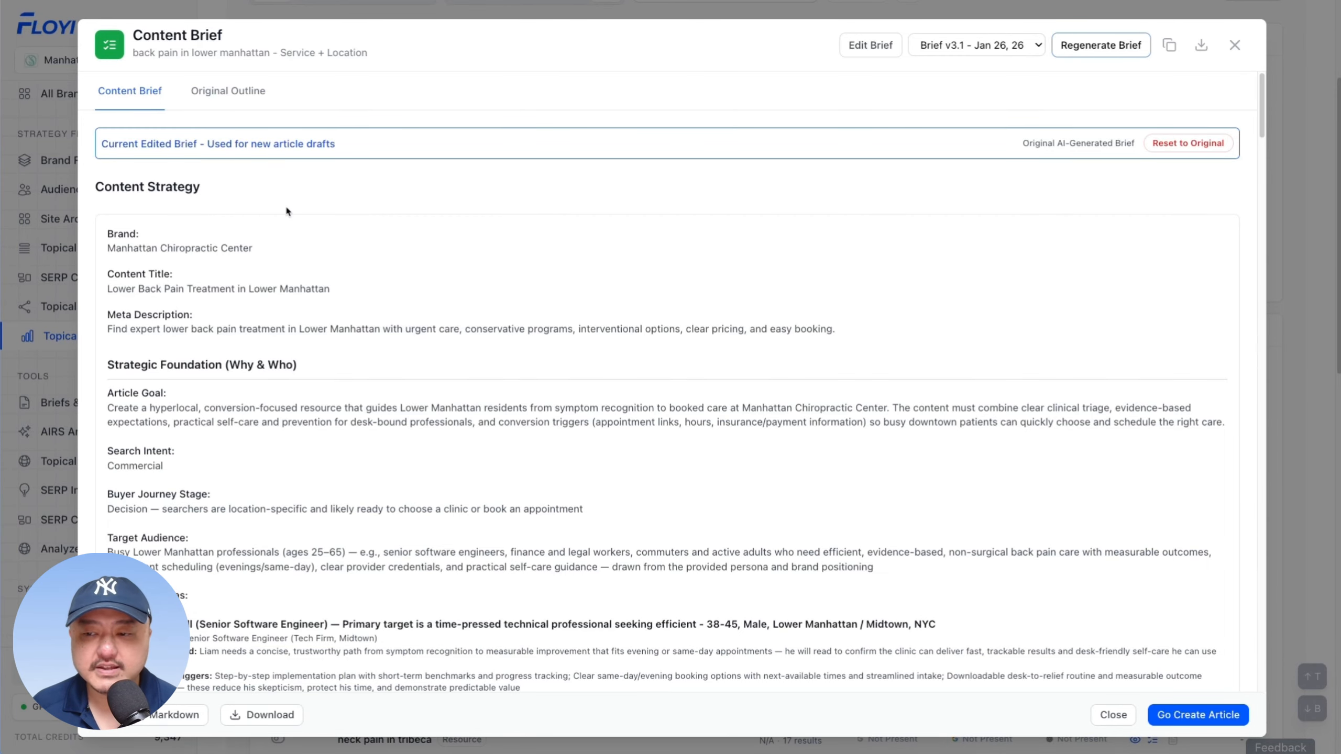
# - Review the brief's content strategy, including the article goal, target audience, personas, content structure, writing guidelines and production details
pyautogui.scroll(-3, 287, 211)
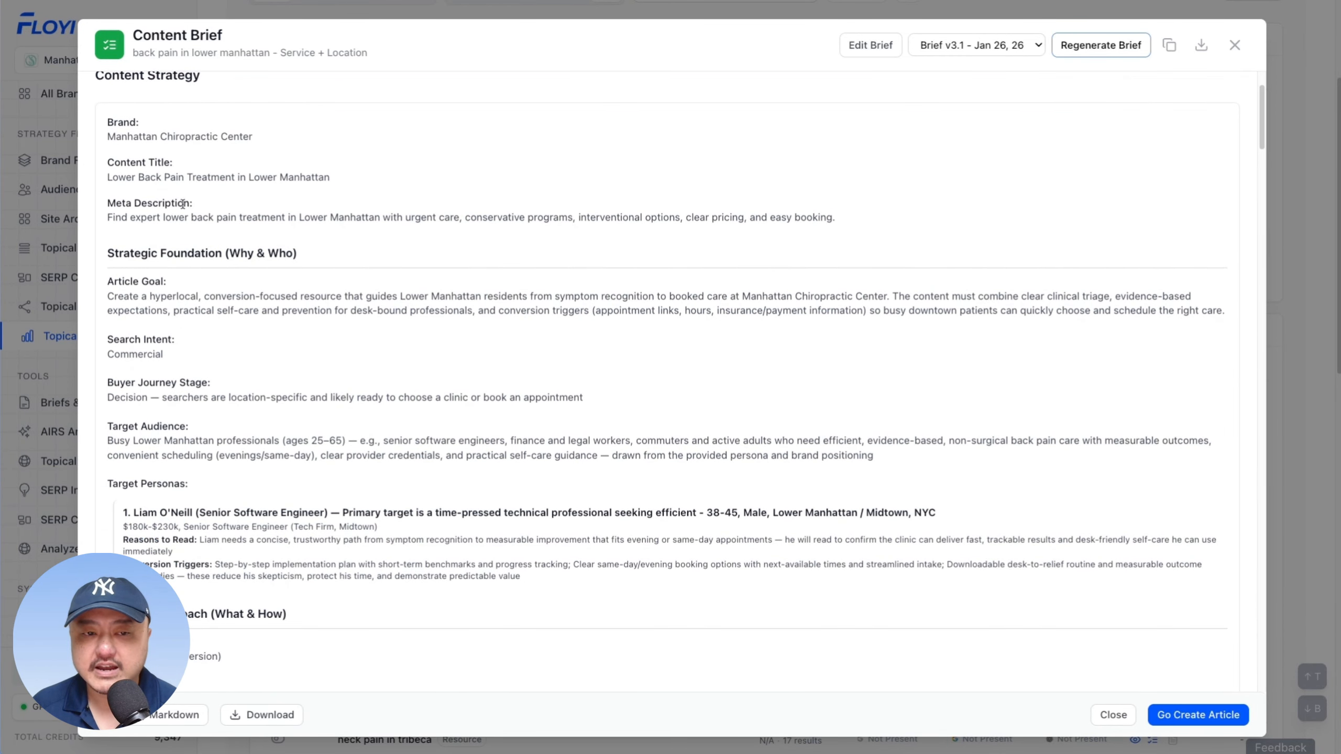
pyautogui.scroll(-1, 182, 204)
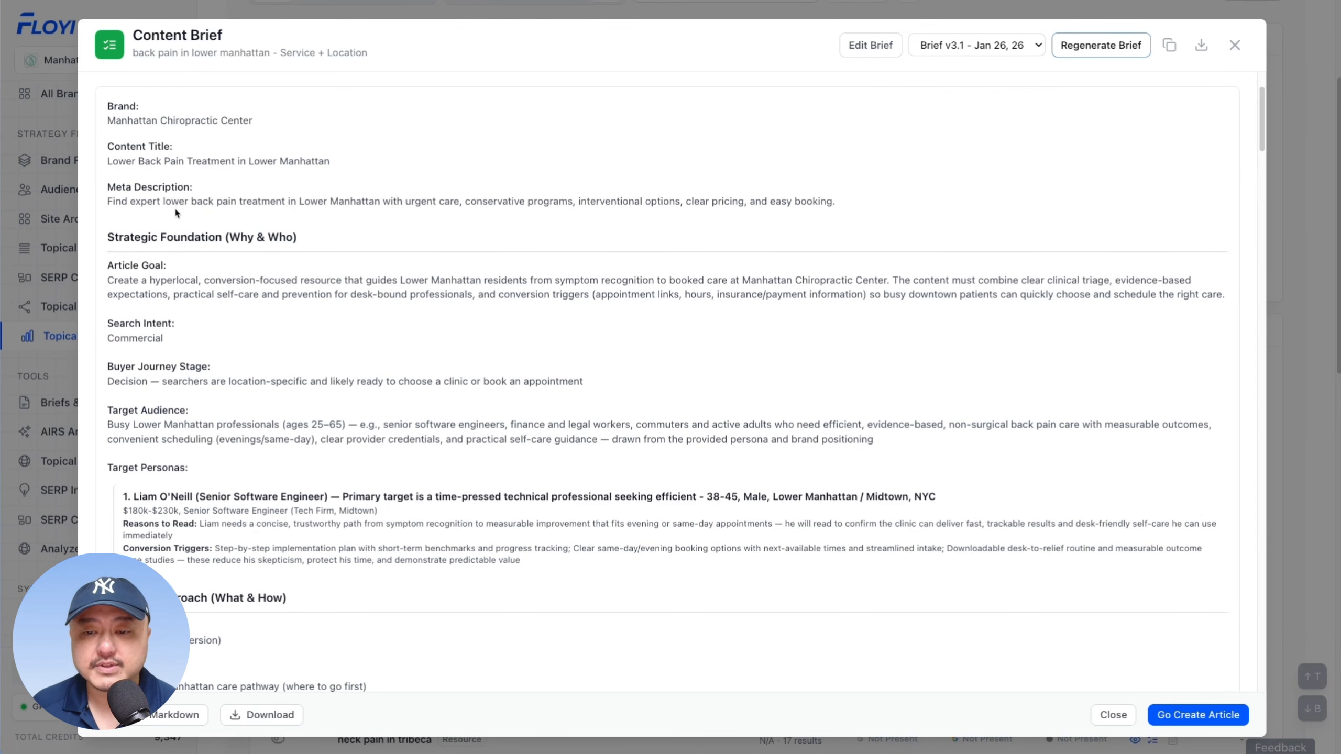
pyautogui.scroll(-1, 177, 250)
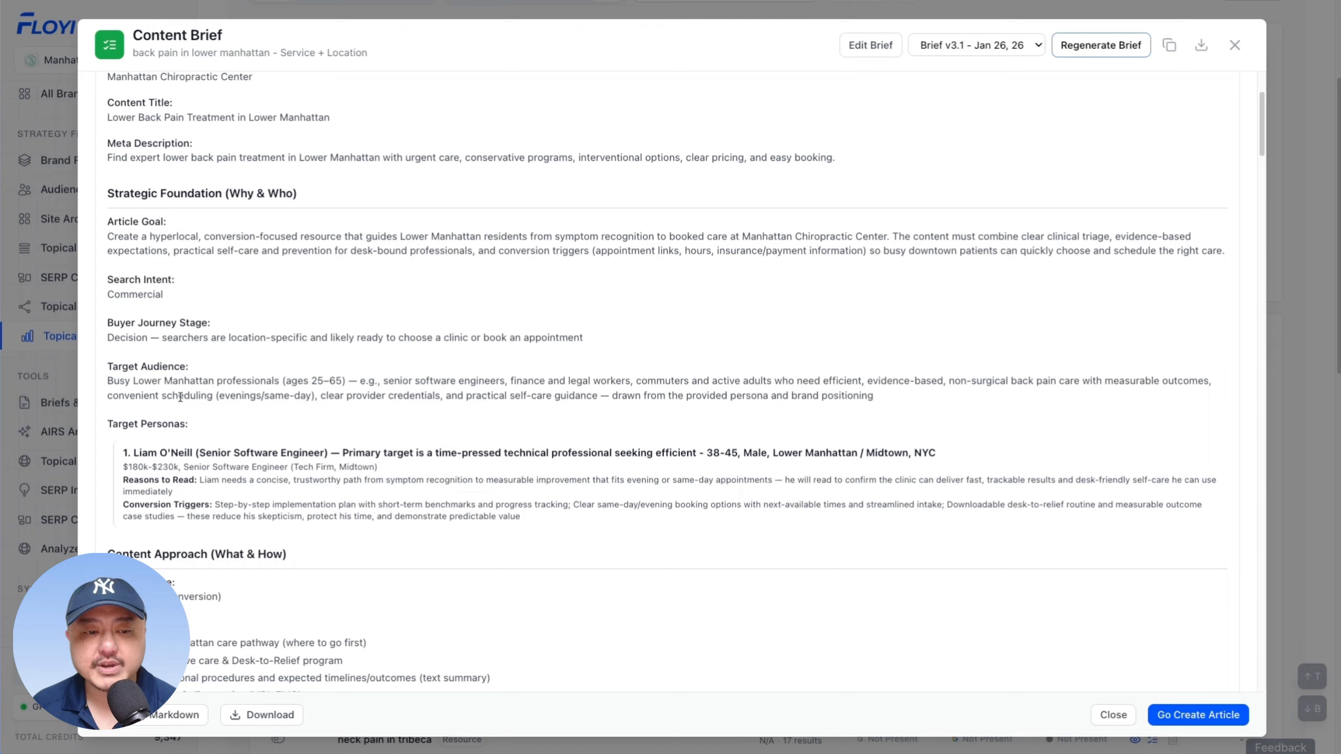
pyautogui.scroll(-3, 179, 391)
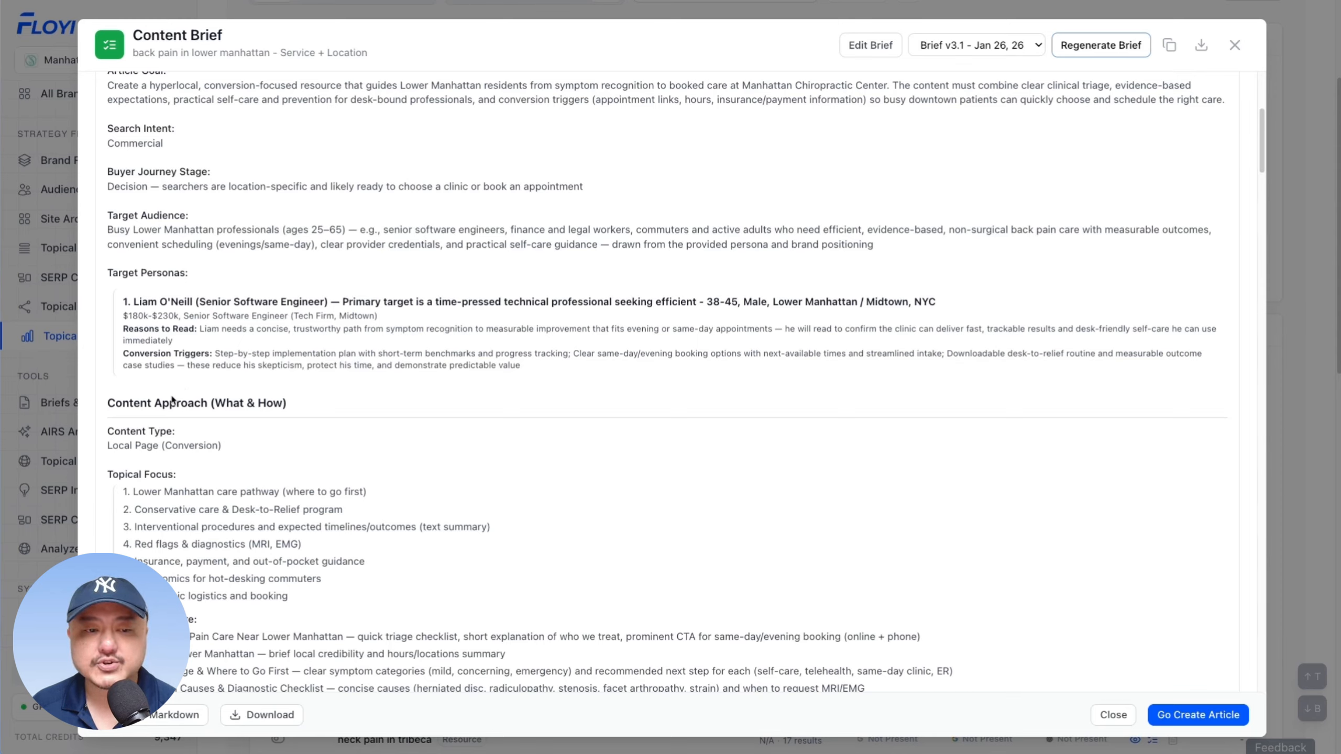
pyautogui.scroll(-5, 184, 388)
pyautogui.scroll(-8, 184, 388)
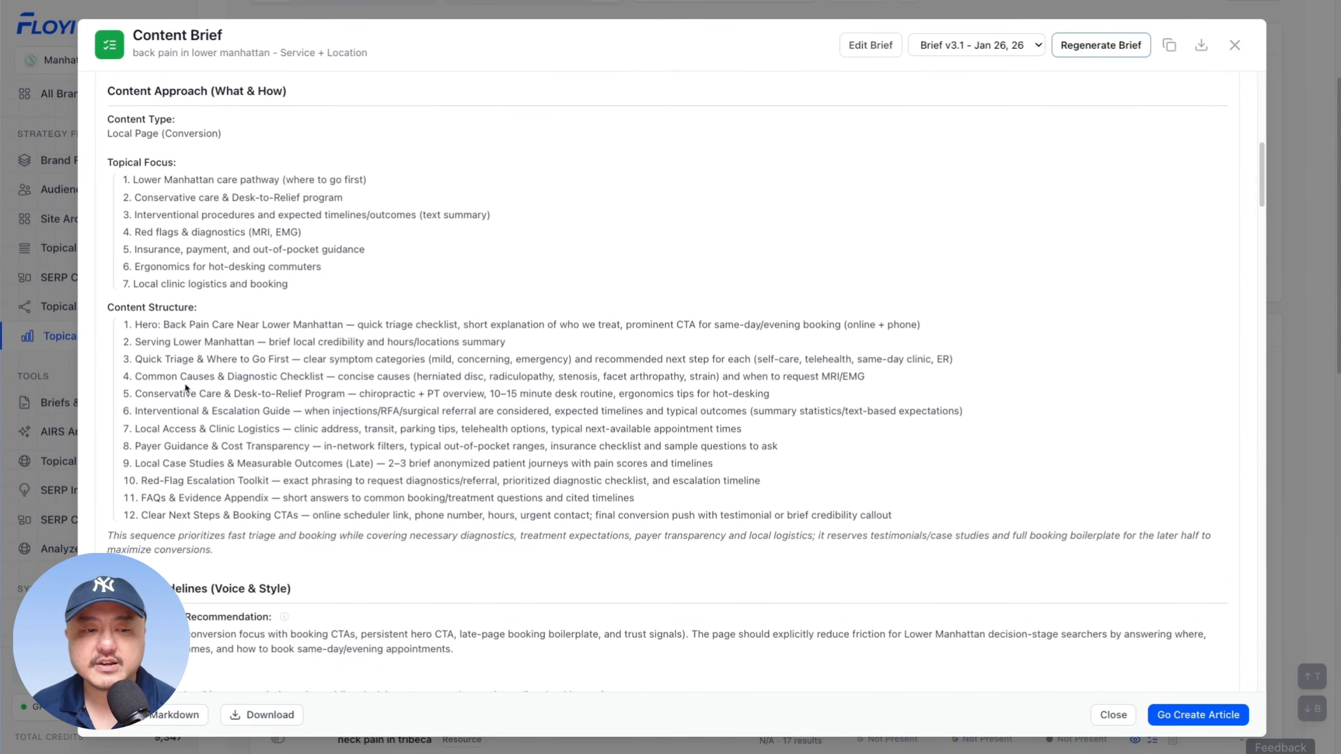
pyautogui.scroll(-3, 185, 380)
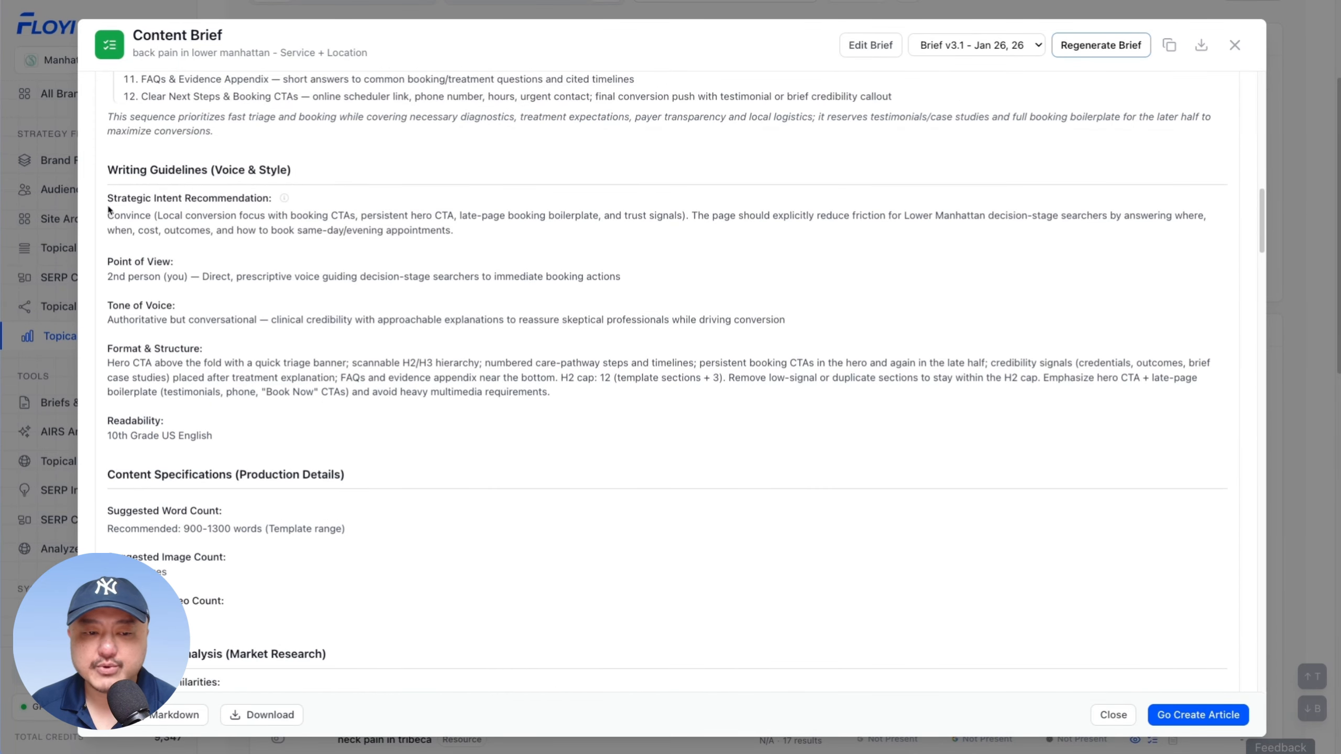
pyautogui.moveTo(114, 215); pyautogui.dragTo(255, 215)
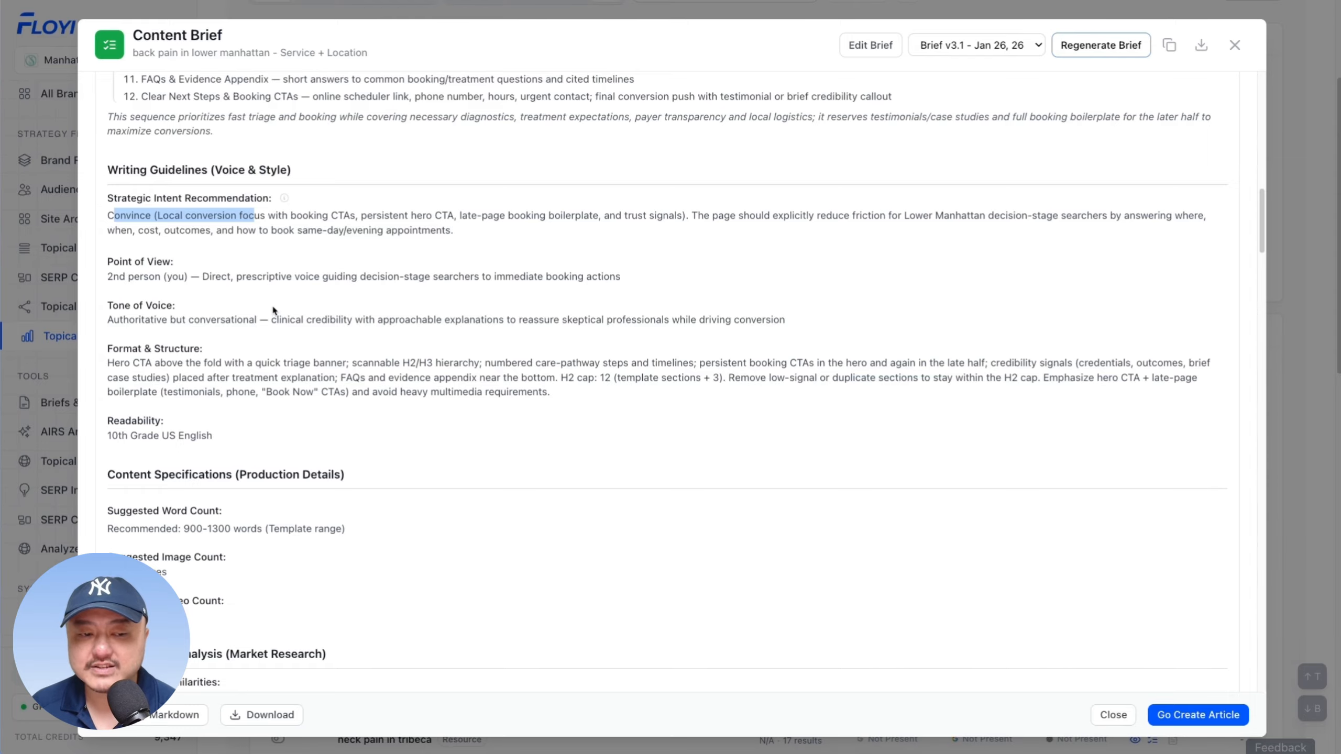
pyautogui.scroll(-1, 274, 310)
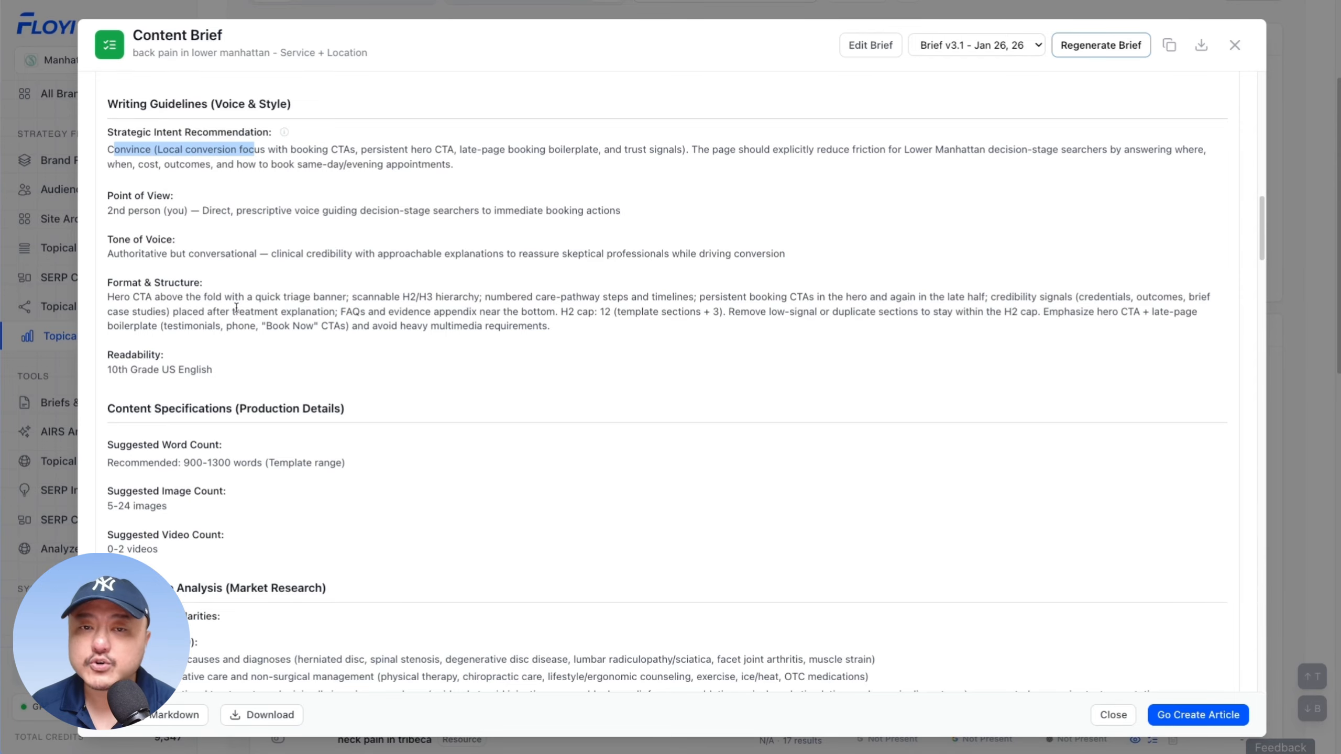
pyautogui.scroll(-3, 123, 259)
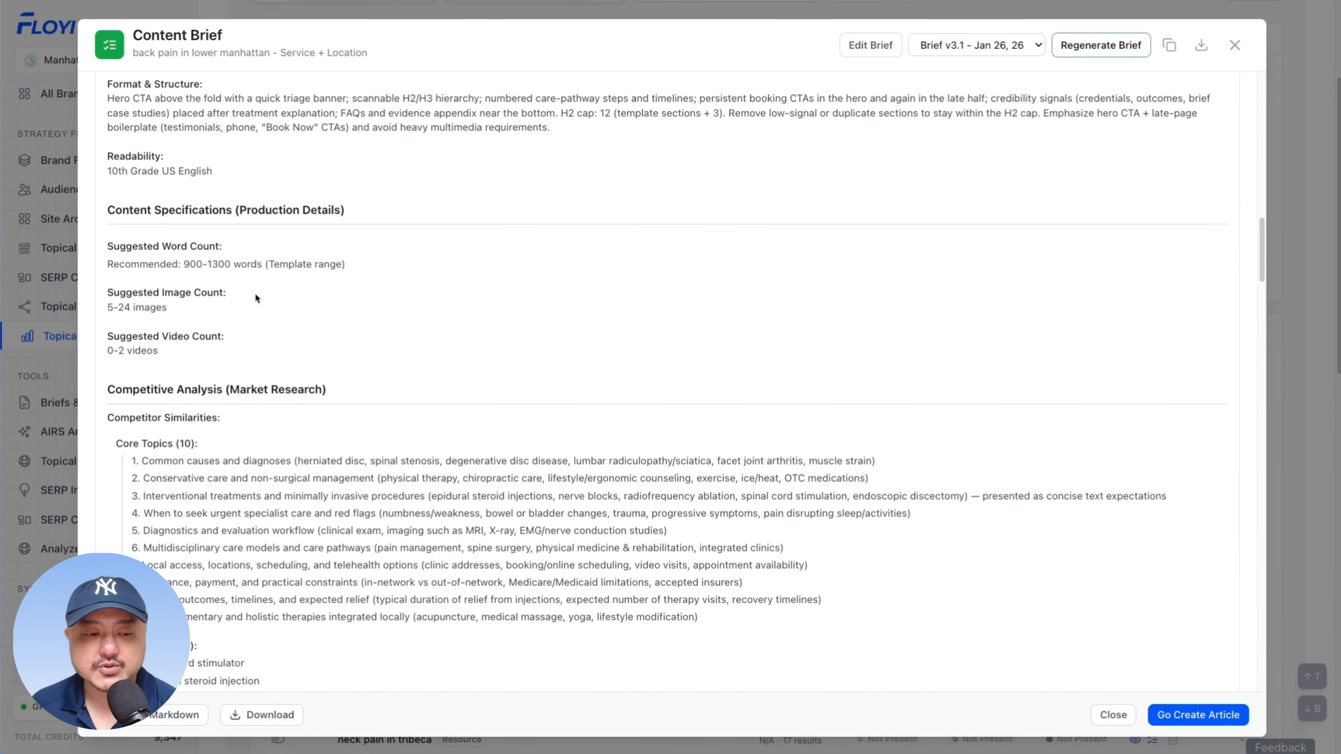
# - Examine the brief's competitive analysis, differentiation strategy, referenced competitors, keywords used and selected internal links
pyautogui.scroll(-4, 256, 298)
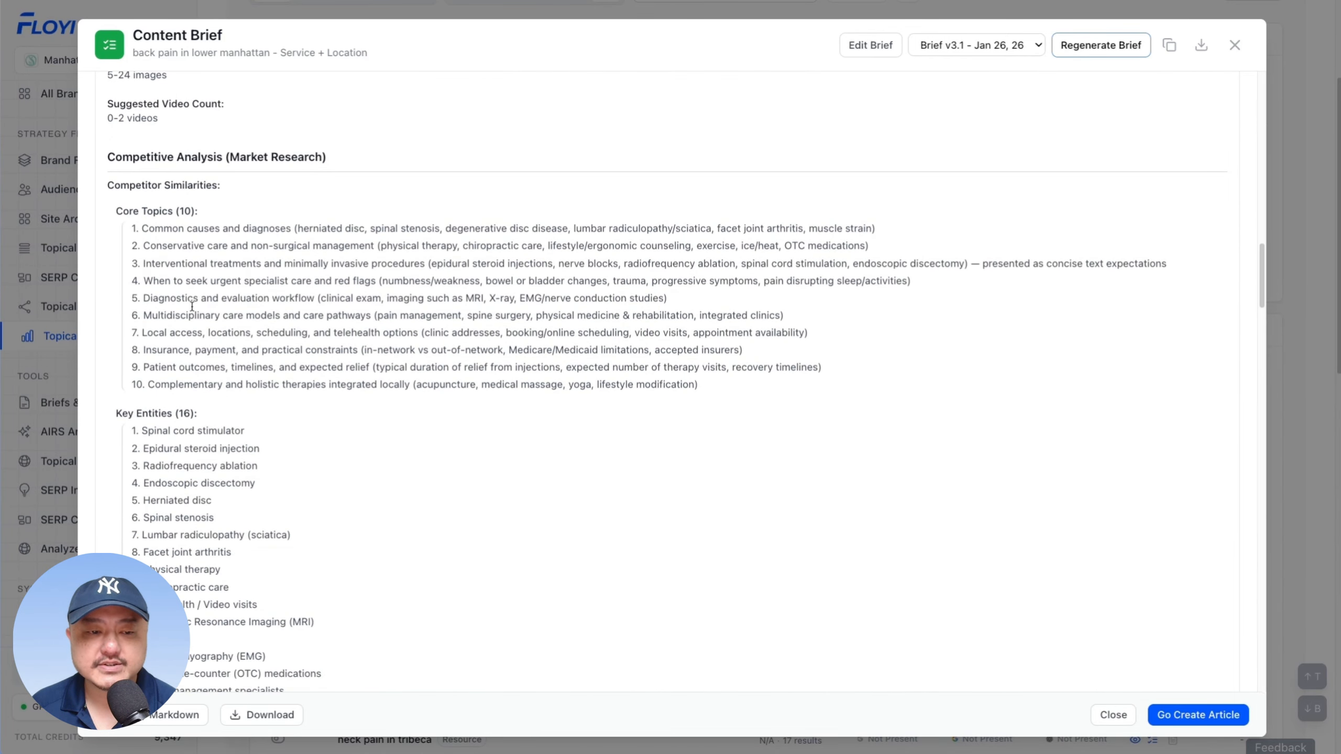
pyautogui.scroll(-3, 225, 248)
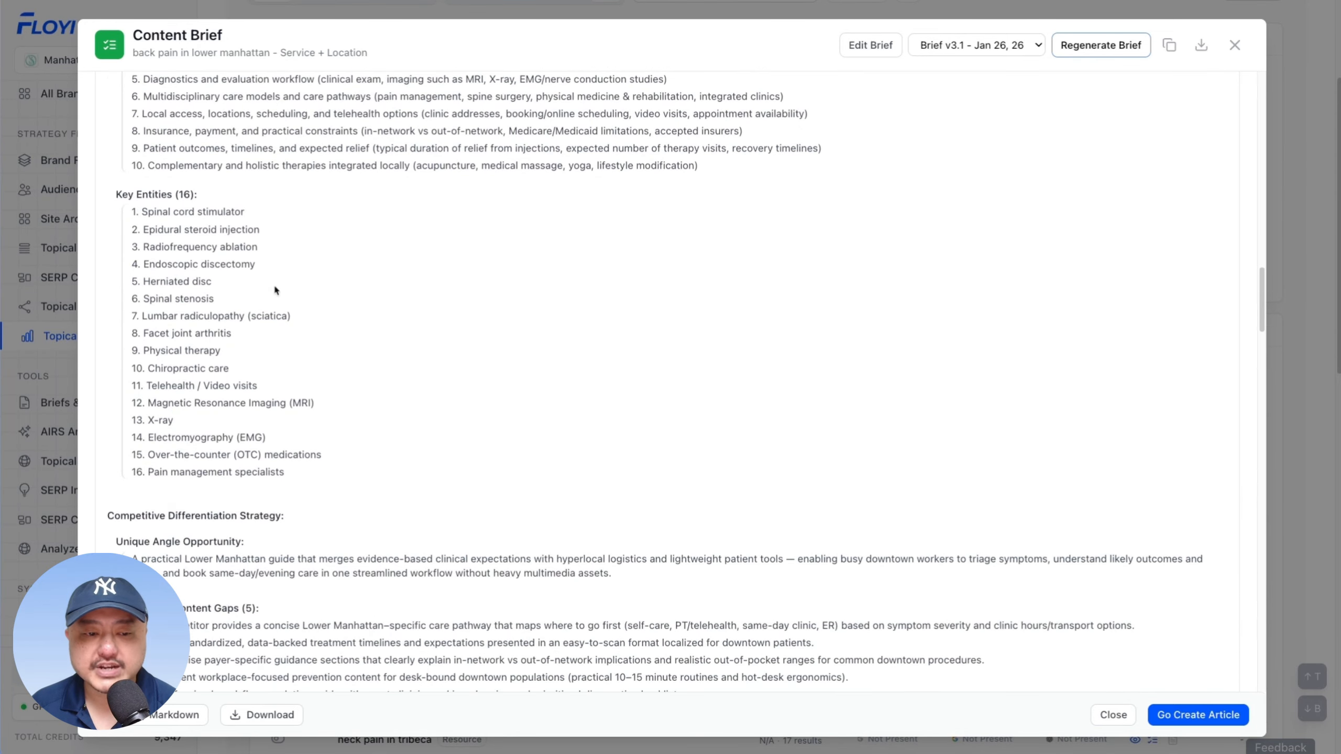
pyautogui.scroll(-3, 121, 211)
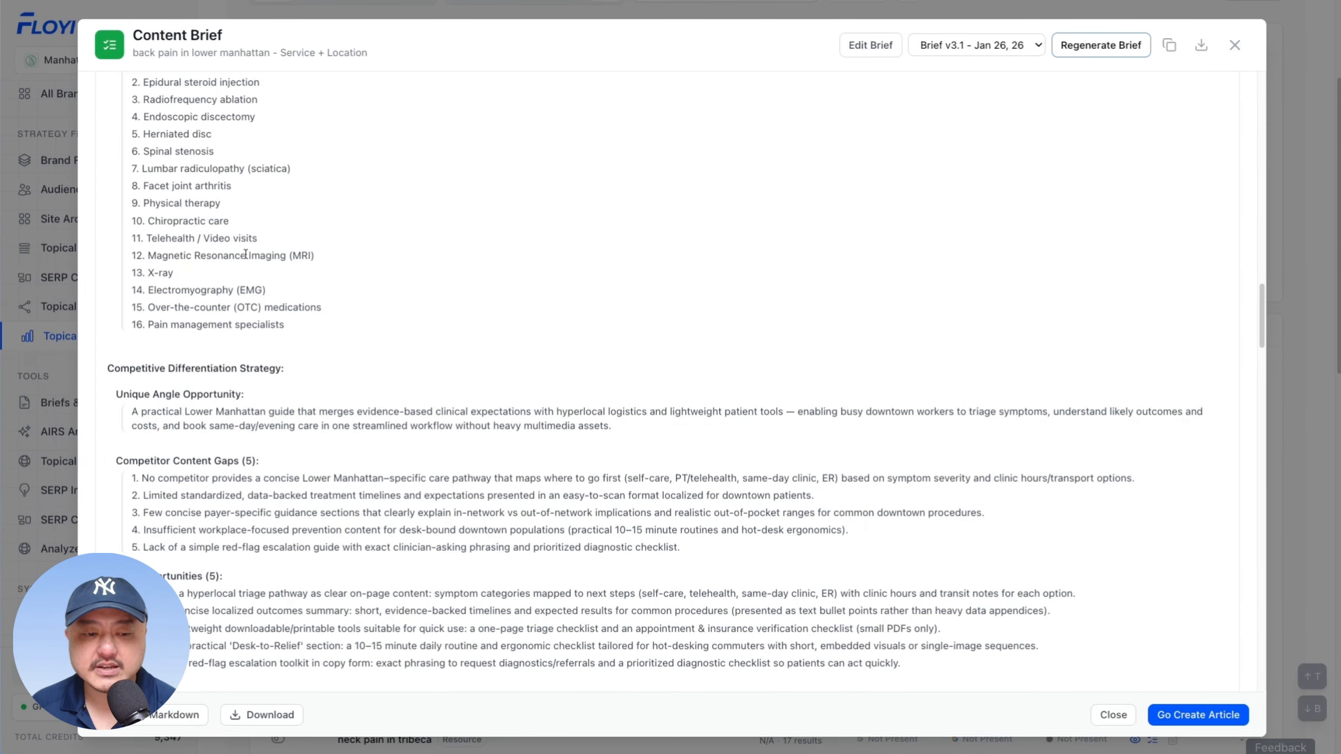
pyautogui.scroll(-2, 259, 219)
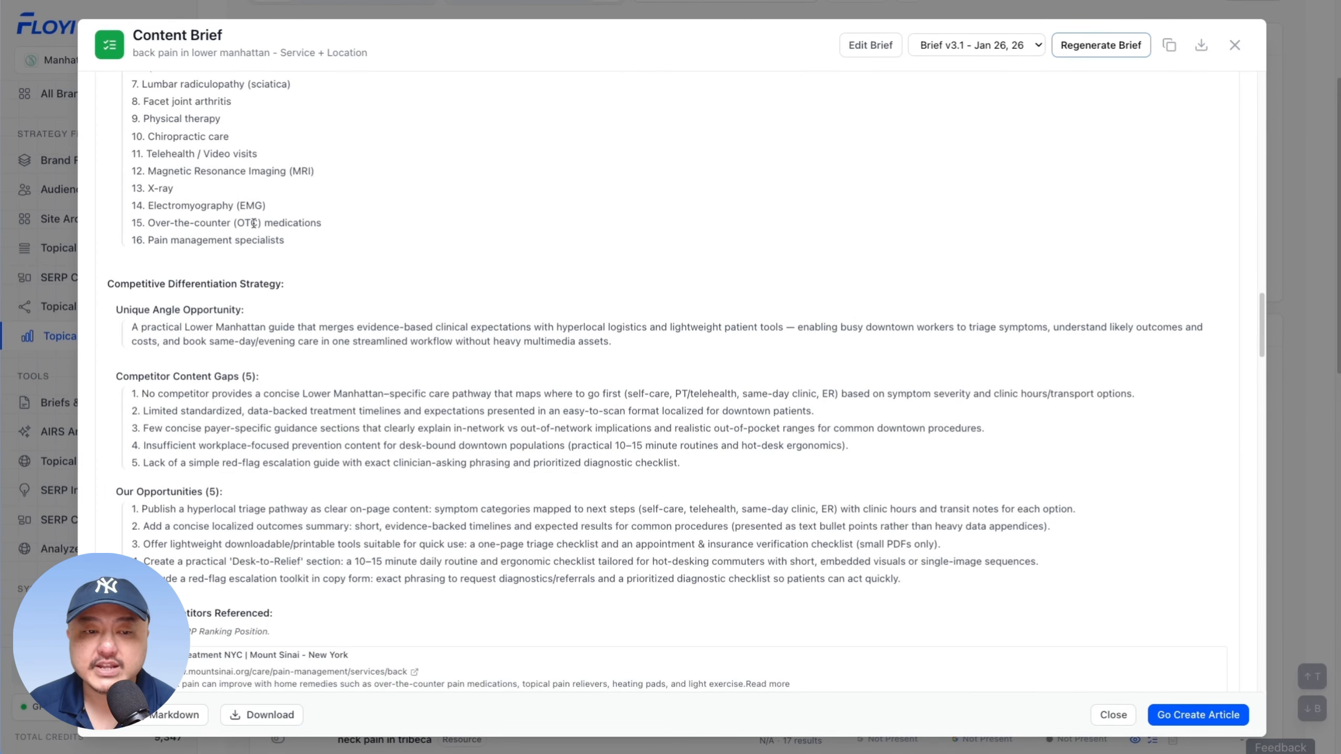
pyautogui.scroll(-3, 260, 202)
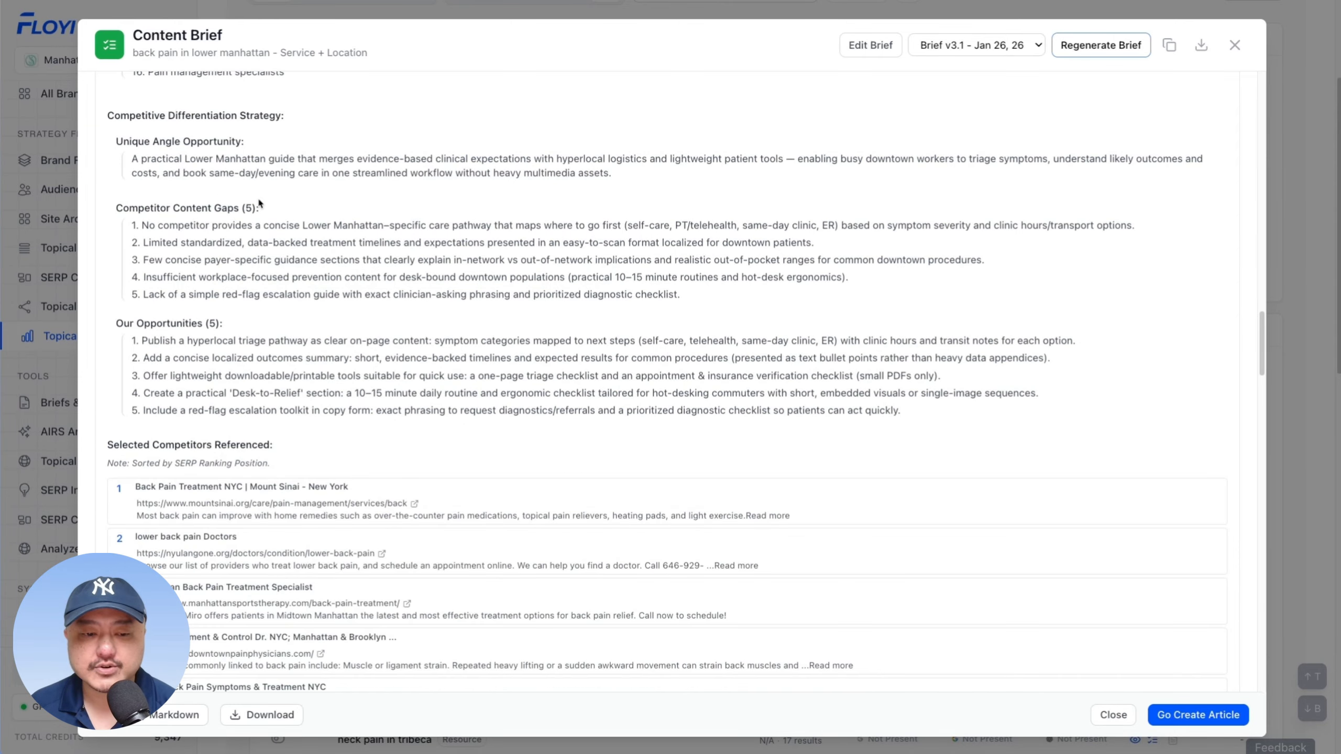
pyautogui.scroll(-1, 260, 203)
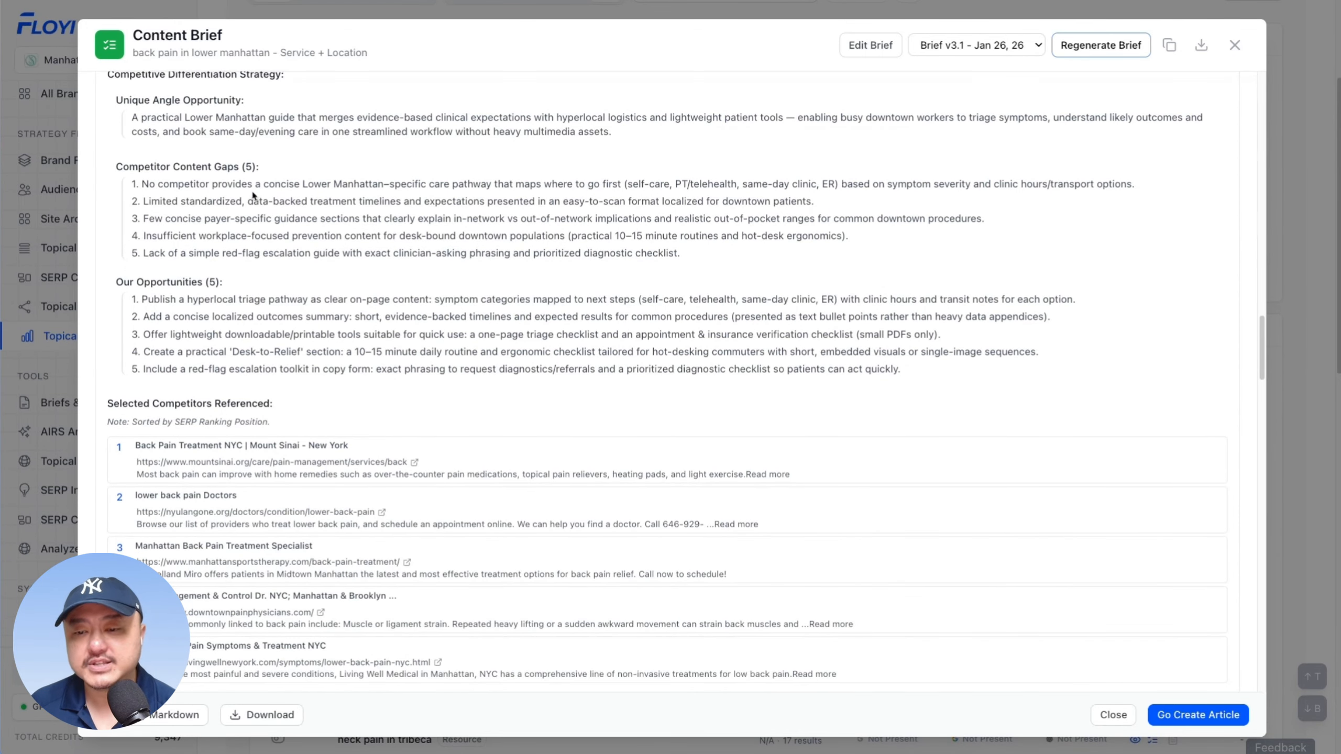
pyautogui.scroll(-8, 249, 214)
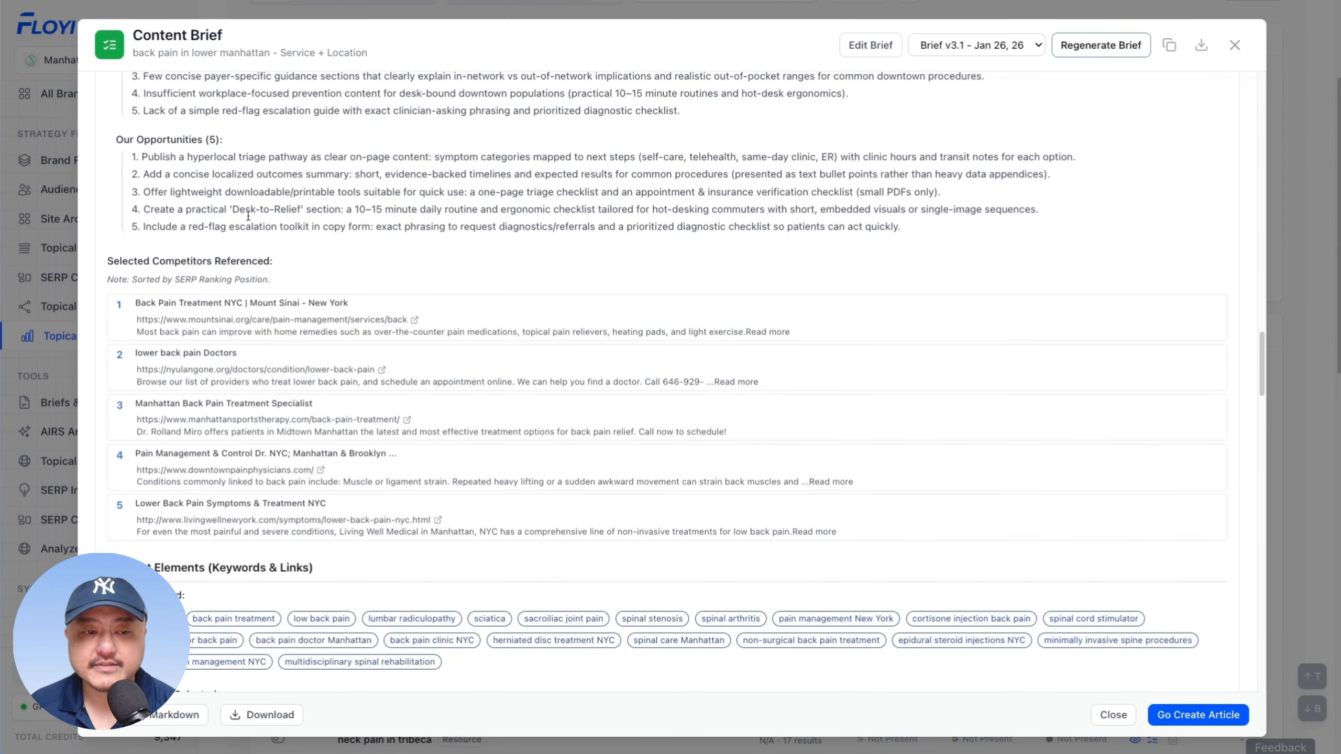
pyautogui.scroll(8, 248, 219)
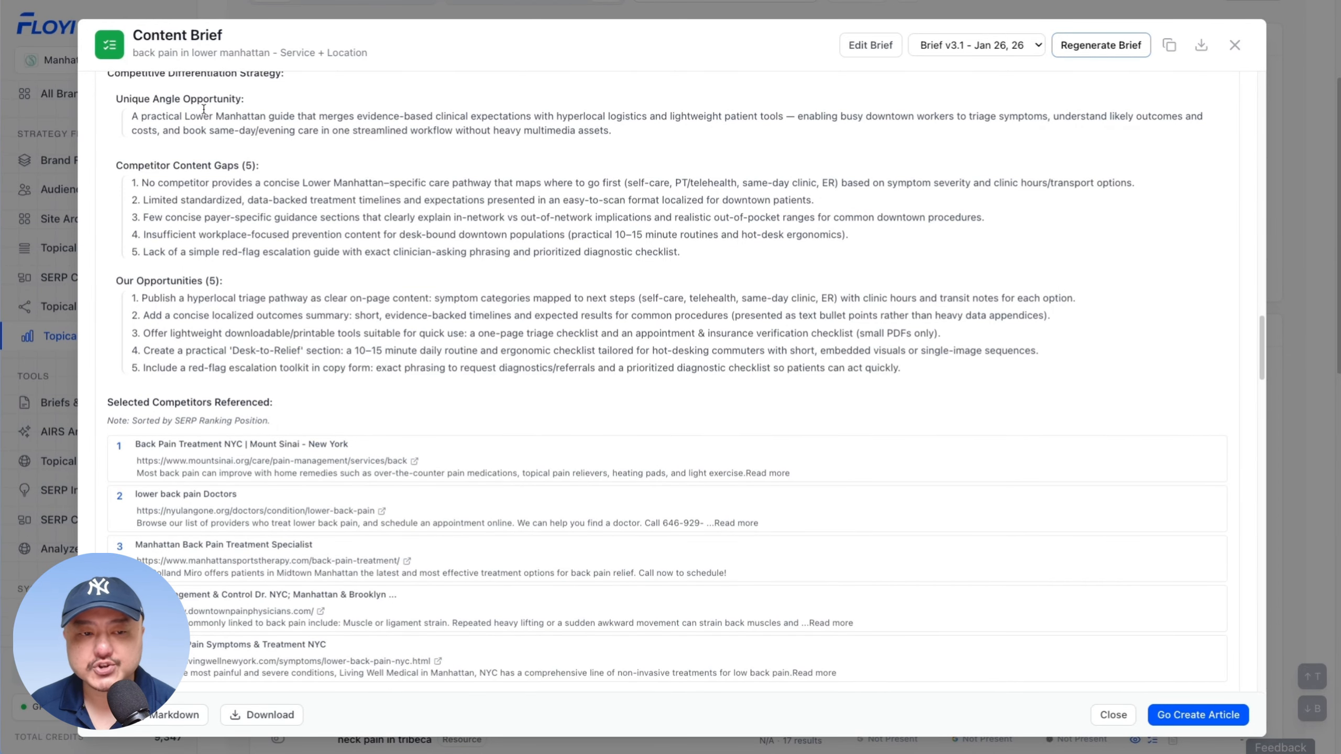
pyautogui.scroll(-6, 204, 108)
pyautogui.scroll(-5, 199, 153)
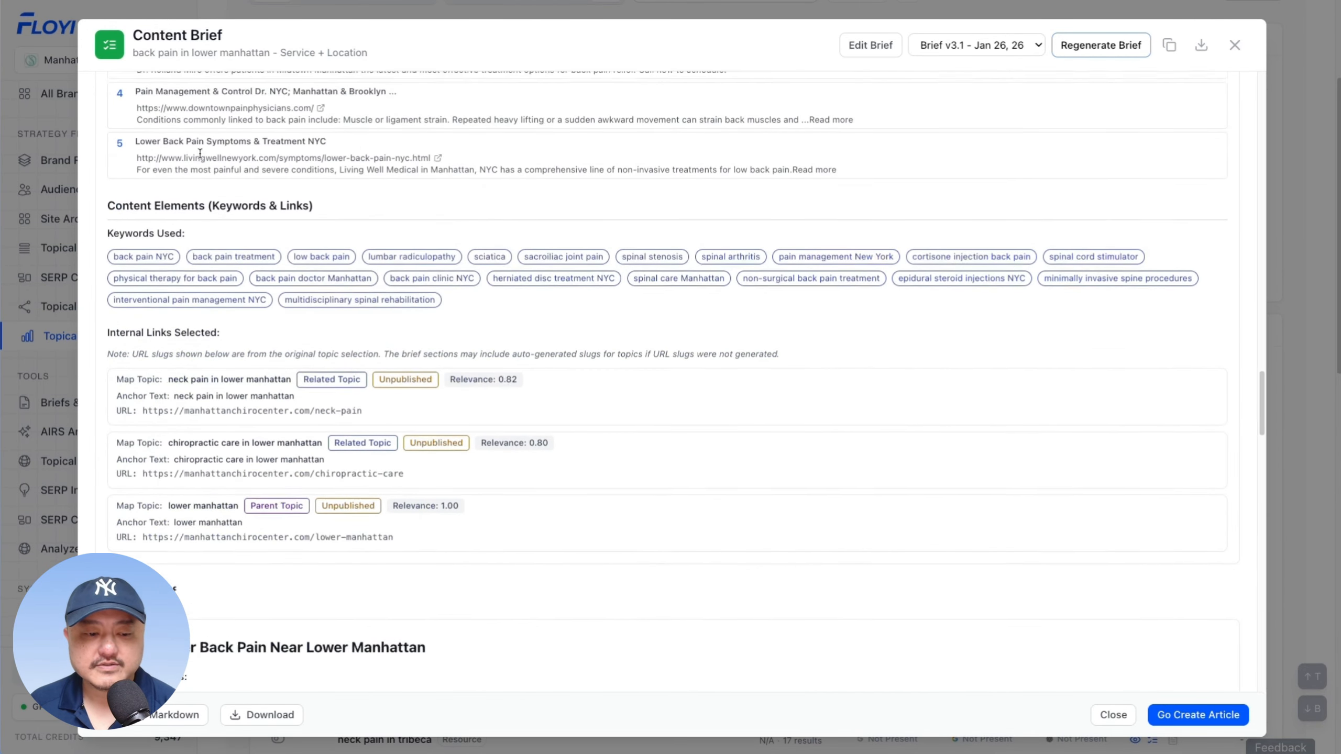
pyautogui.moveTo(339, 228); pyautogui.dragTo(392, 243)
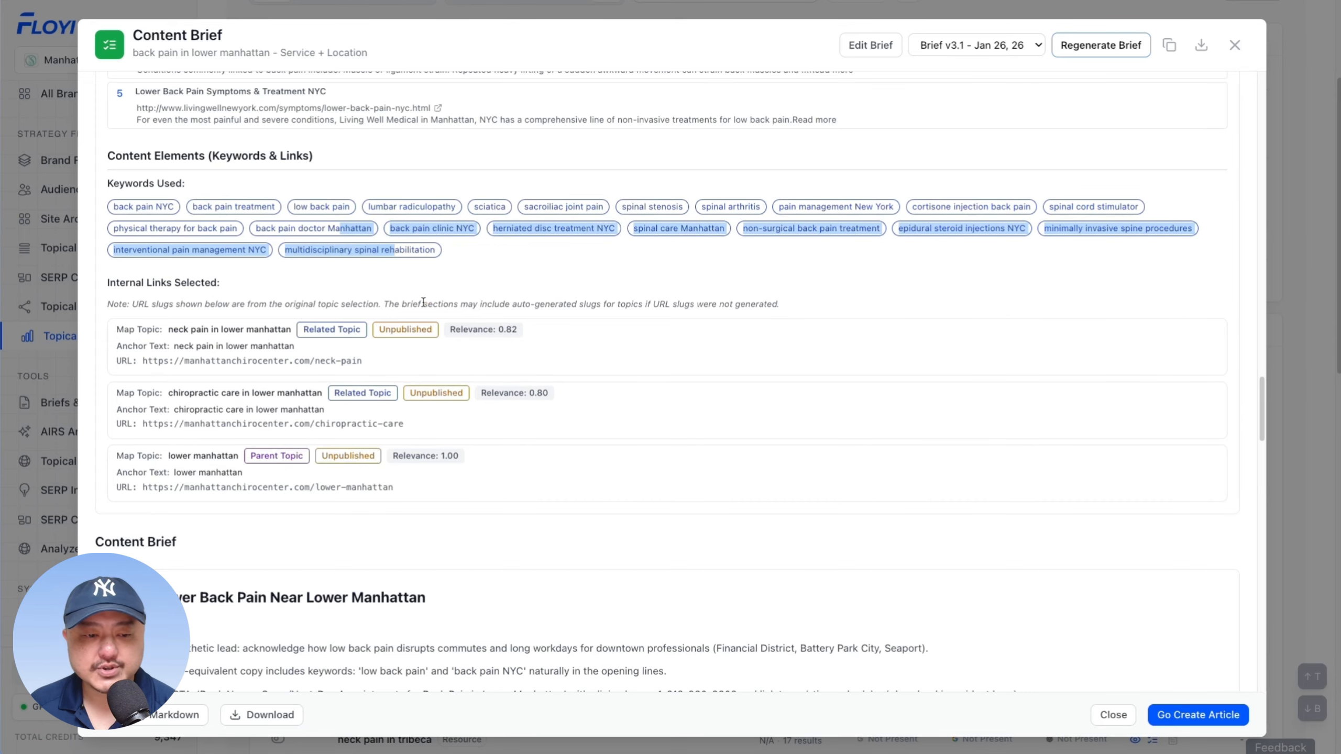
pyautogui.scroll(-2, 425, 302)
pyautogui.click(170, 211)
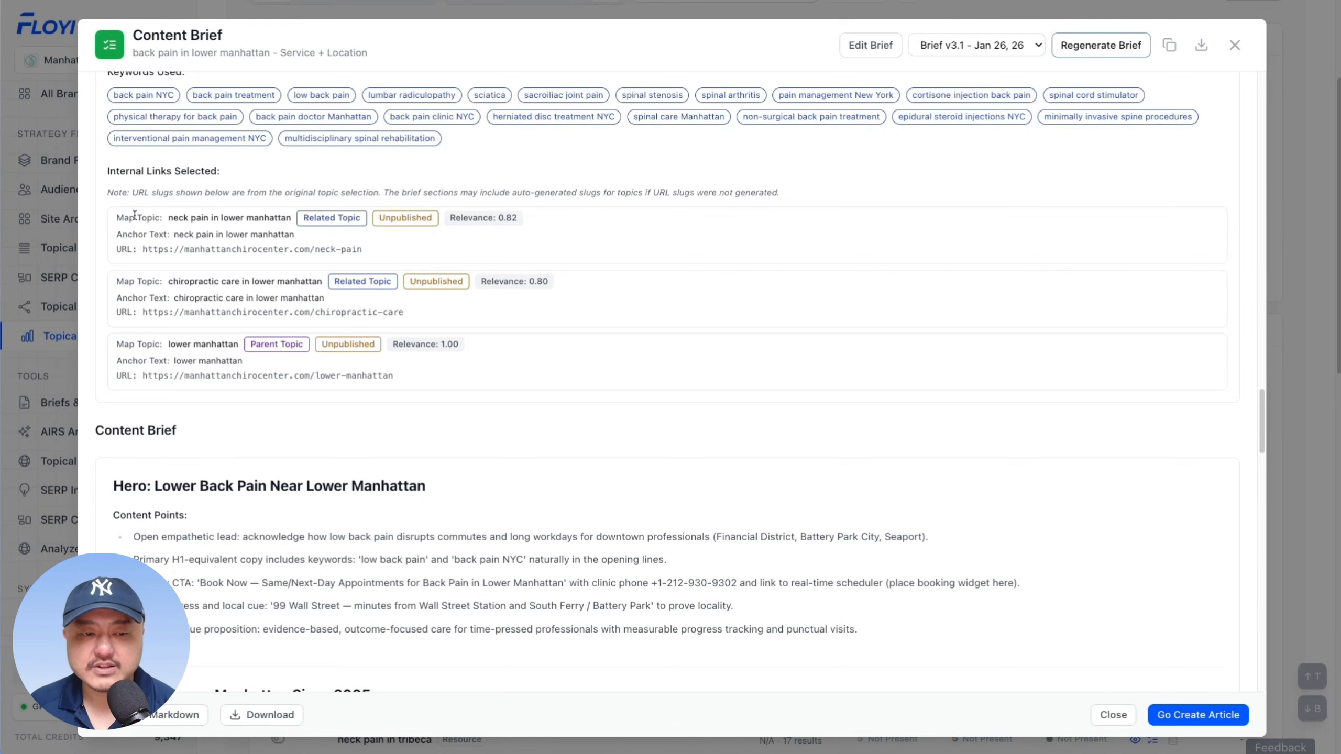
# - Read the content points of each section in the brief, from the hero through access directions, payer guidance, FAQs and booking
pyautogui.scroll(-6, 404, 414)
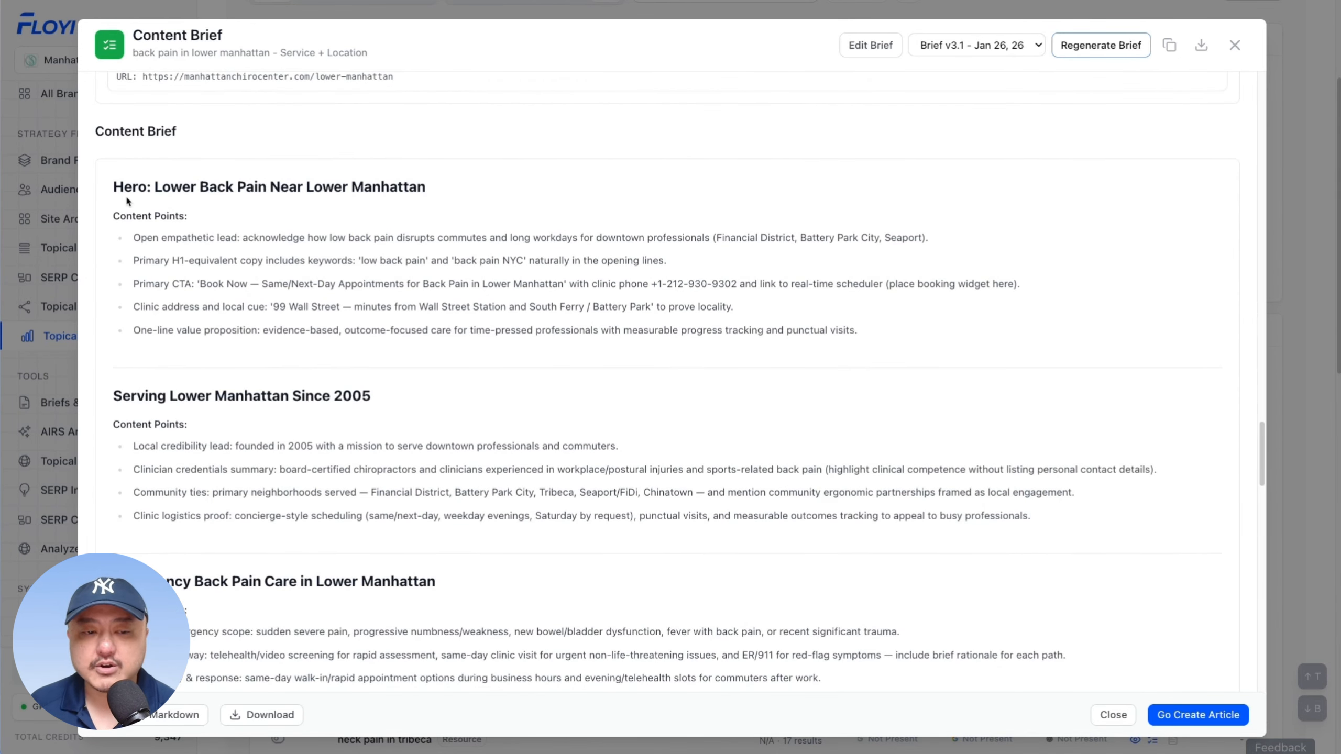
pyautogui.doubleClick(132, 214)
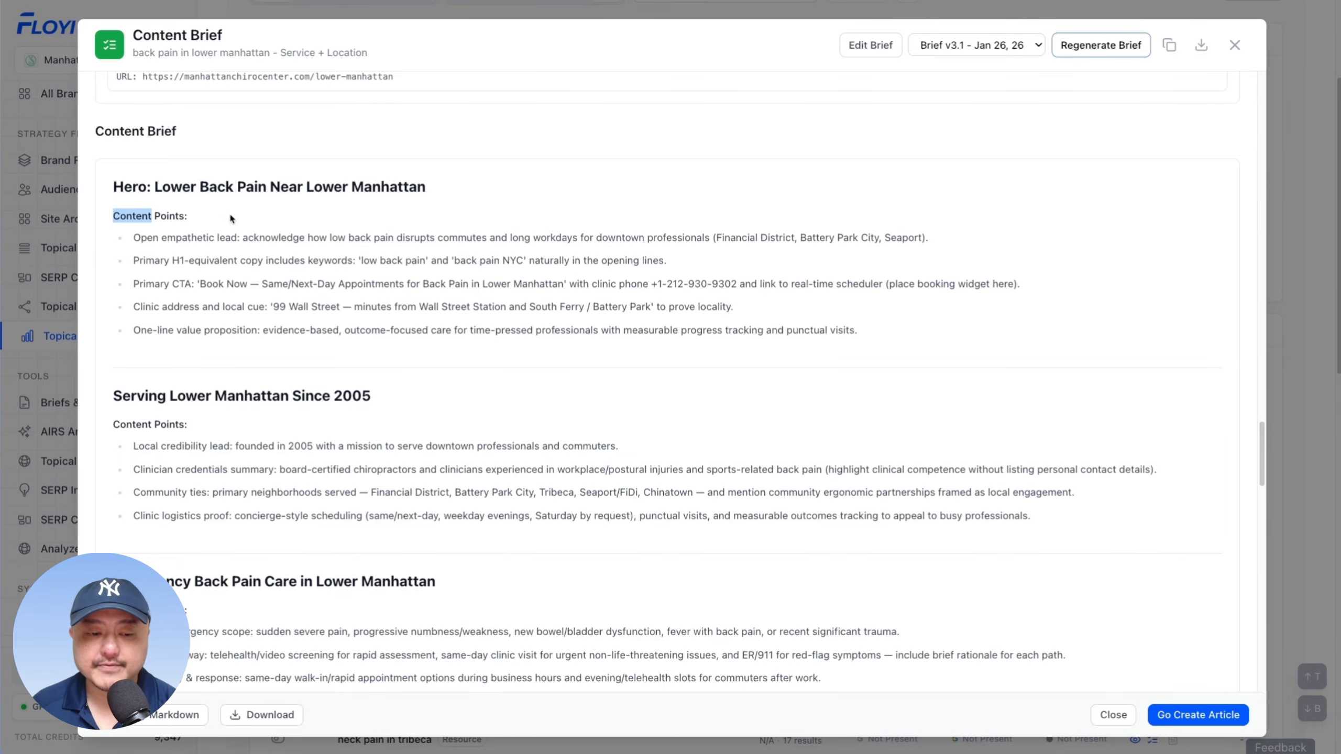
pyautogui.scroll(-4, 260, 222)
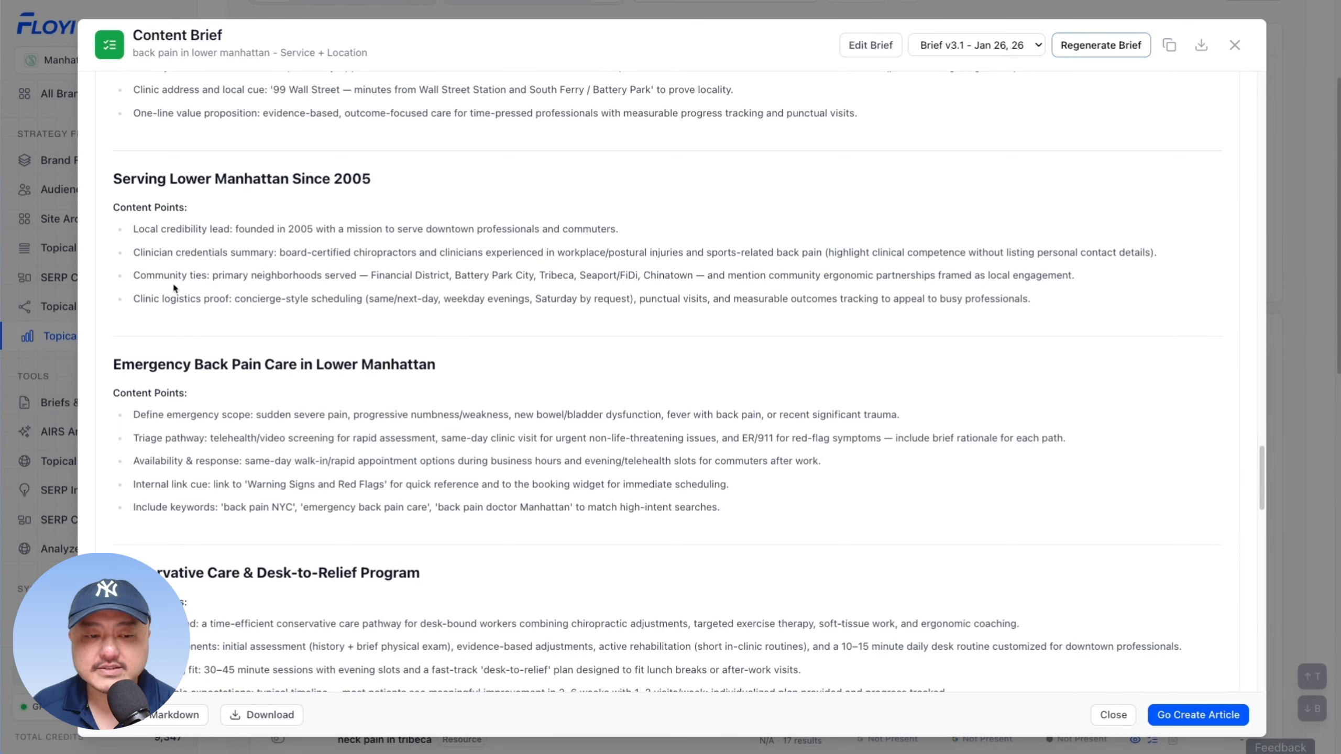
pyautogui.scroll(-5, 327, 523)
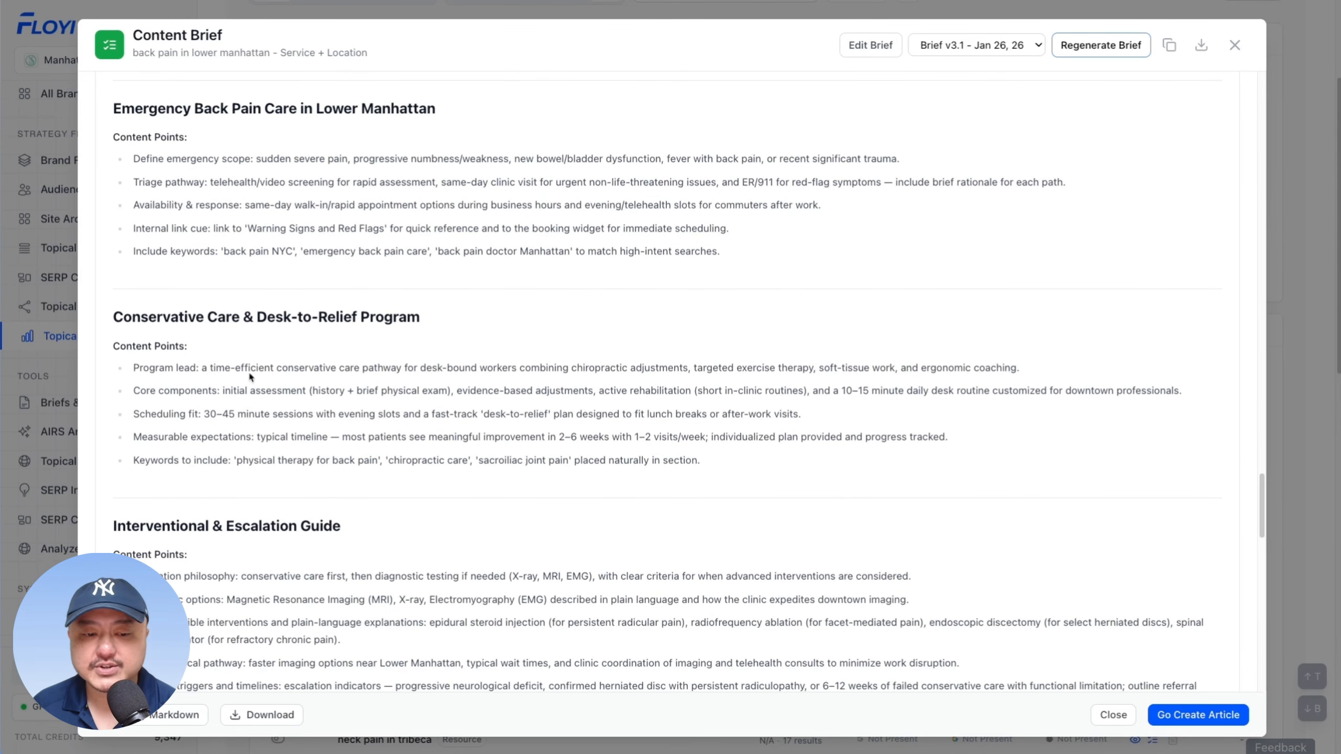
pyautogui.scroll(-7, 422, 438)
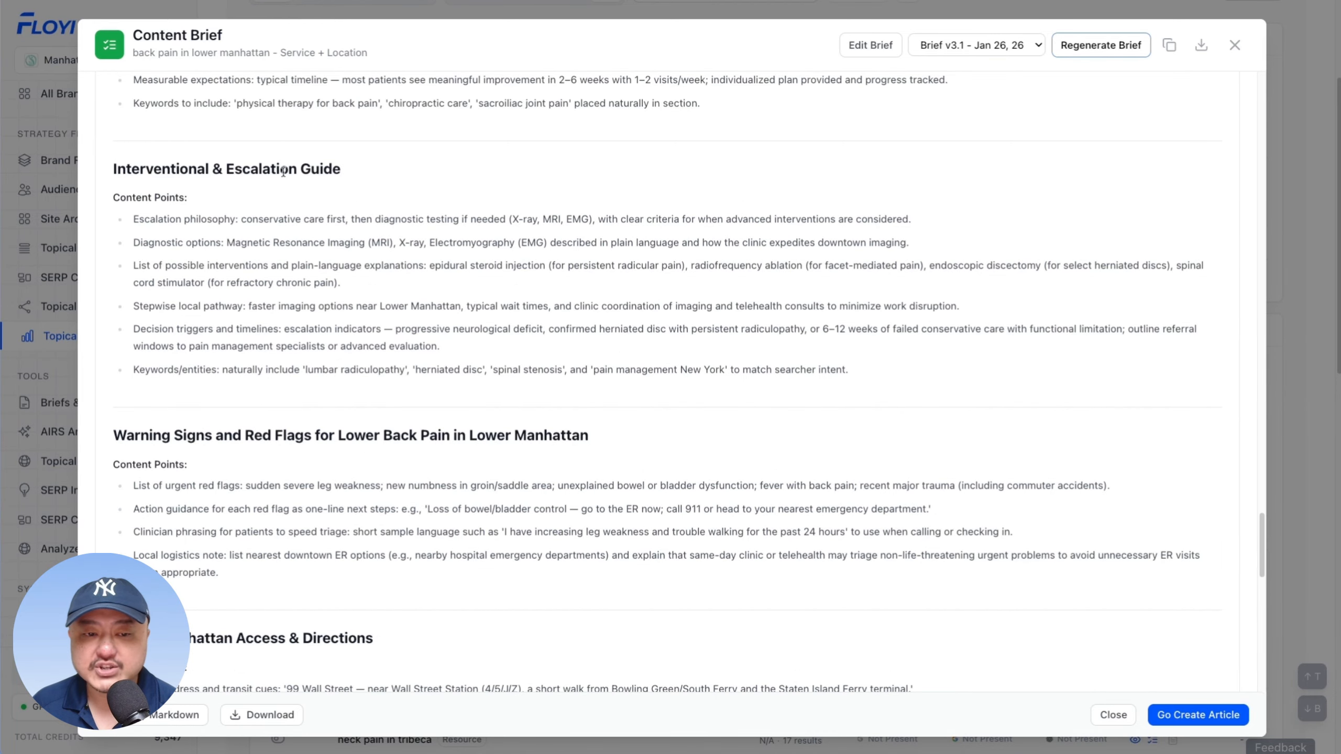
pyautogui.scroll(-8, 431, 275)
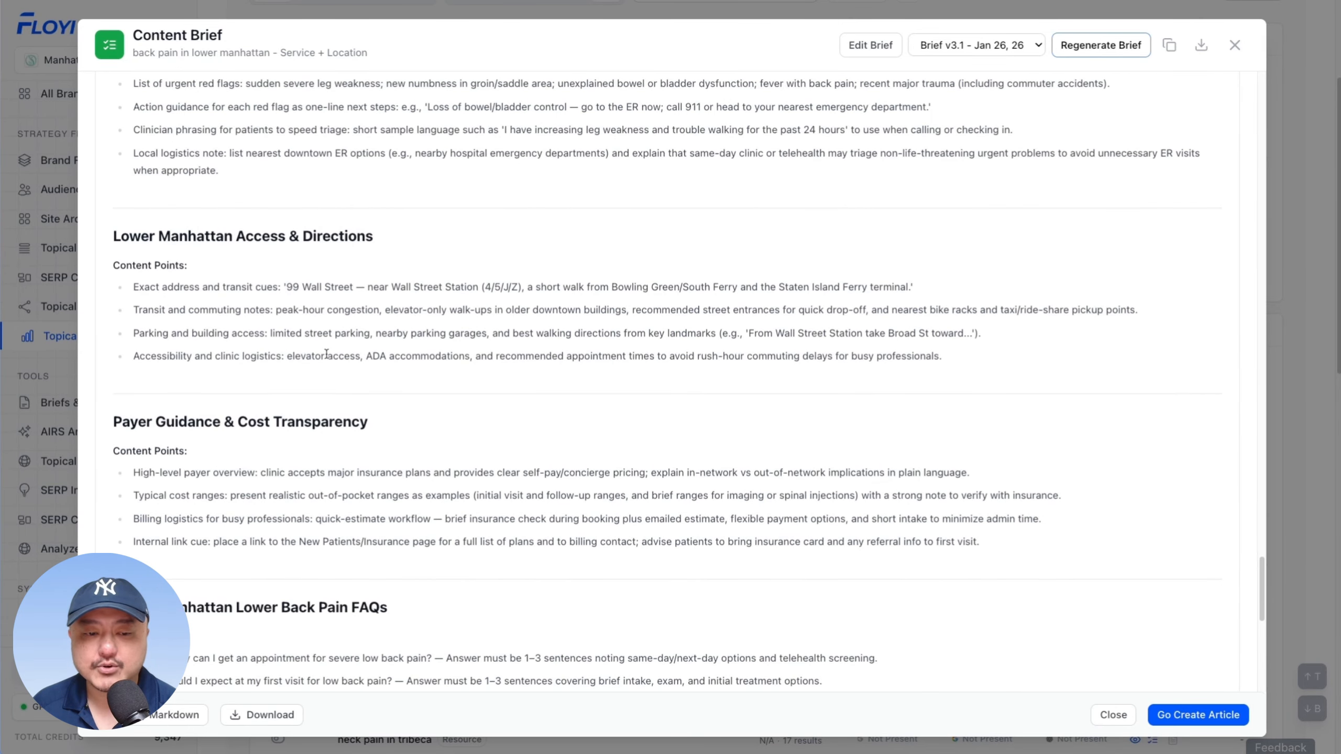
pyautogui.moveTo(196, 237); pyautogui.dragTo(130, 236)
pyautogui.moveTo(121, 421); pyautogui.dragTo(353, 416)
pyautogui.scroll(-8, 379, 419)
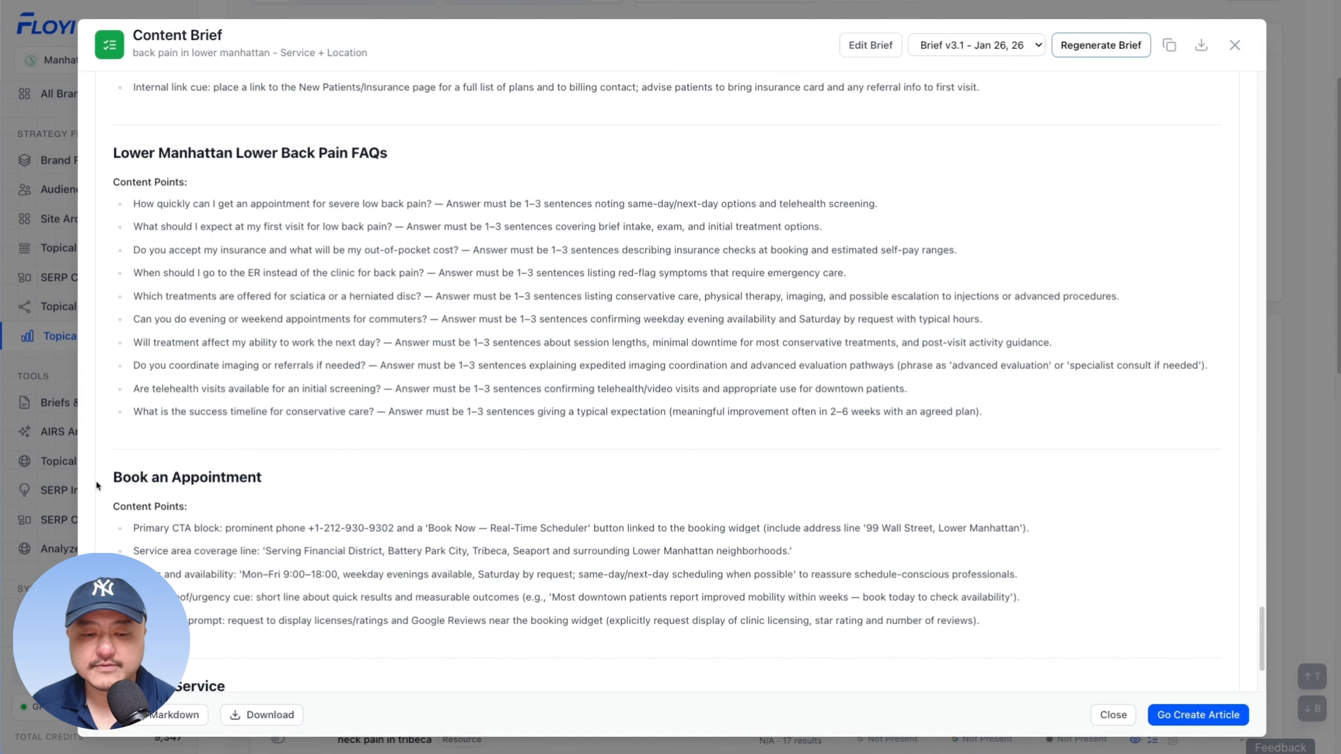
pyautogui.scroll(-3, 691, 246)
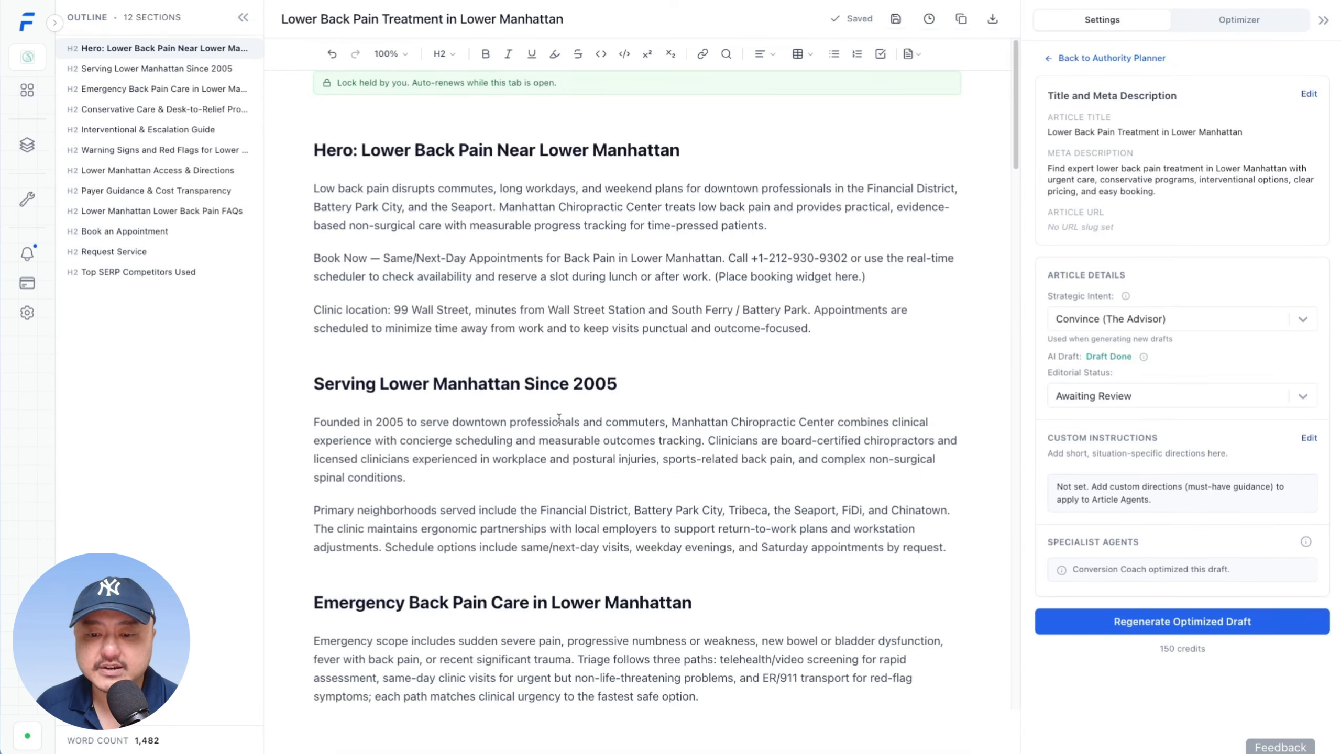
# - Review the hero section of the "Lower Back Pain Treatment in Lower Manhattan" article draft, including its booking call-to-action paragraph
pyautogui.scroll(-2, 505, 139)
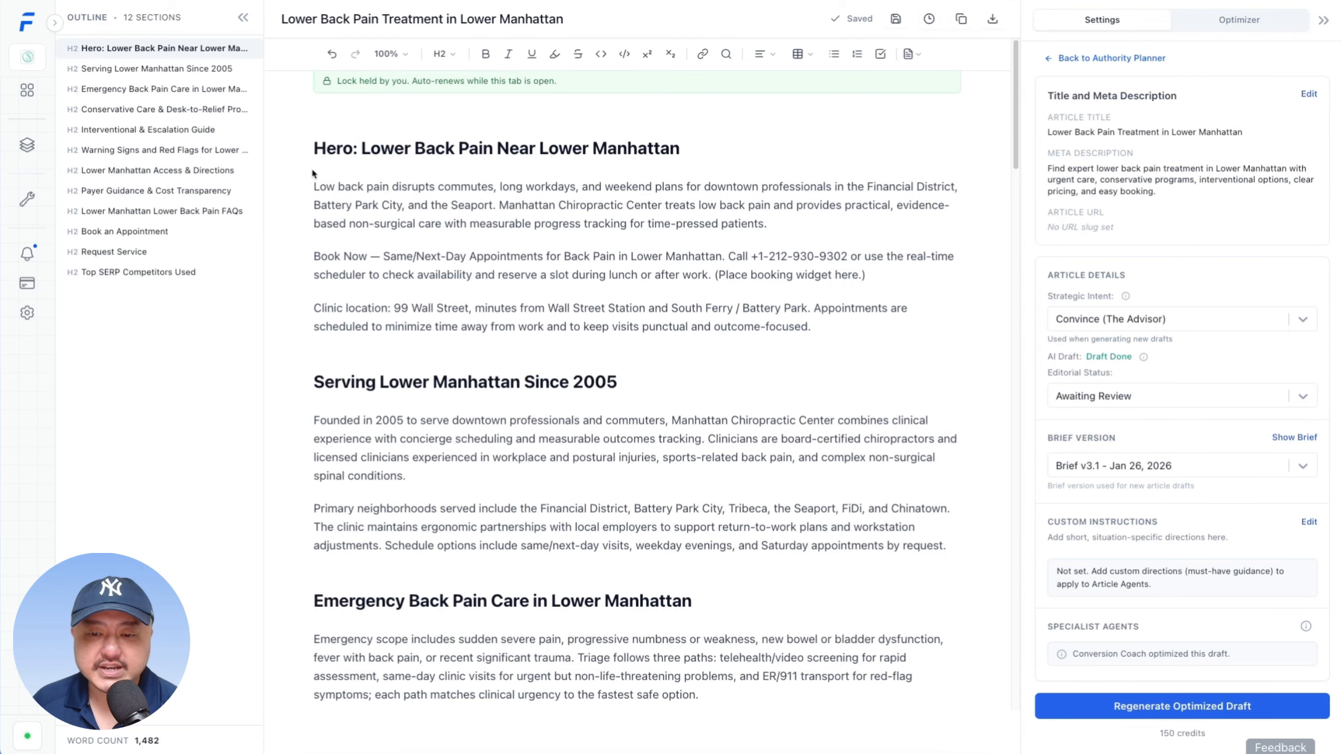
pyautogui.moveTo(313, 180); pyautogui.dragTo(851, 276)
pyautogui.click(851, 275)
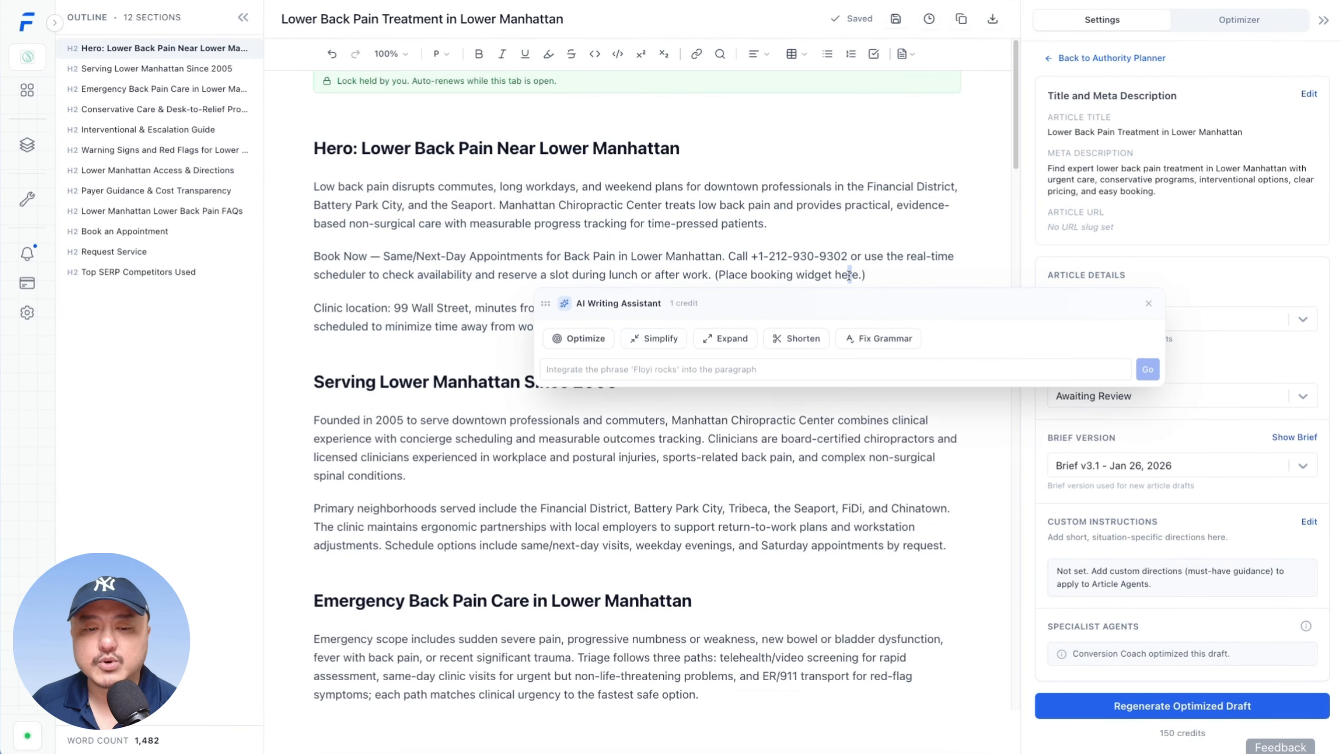
pyautogui.click(467, 279)
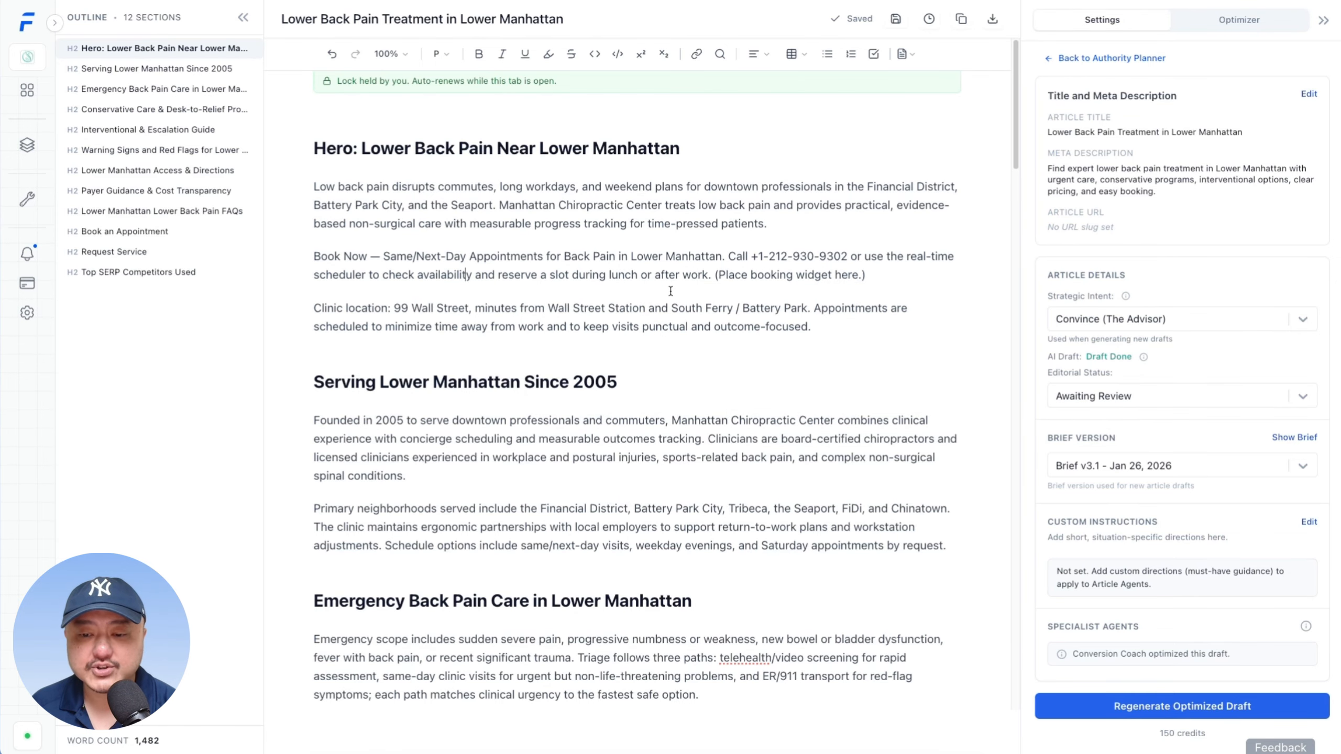
# - Review the article draft's sections on emergency care, the Desk-to-Relief program, intervention and escalation, and warning signs
pyautogui.scroll(-10, 688, 378)
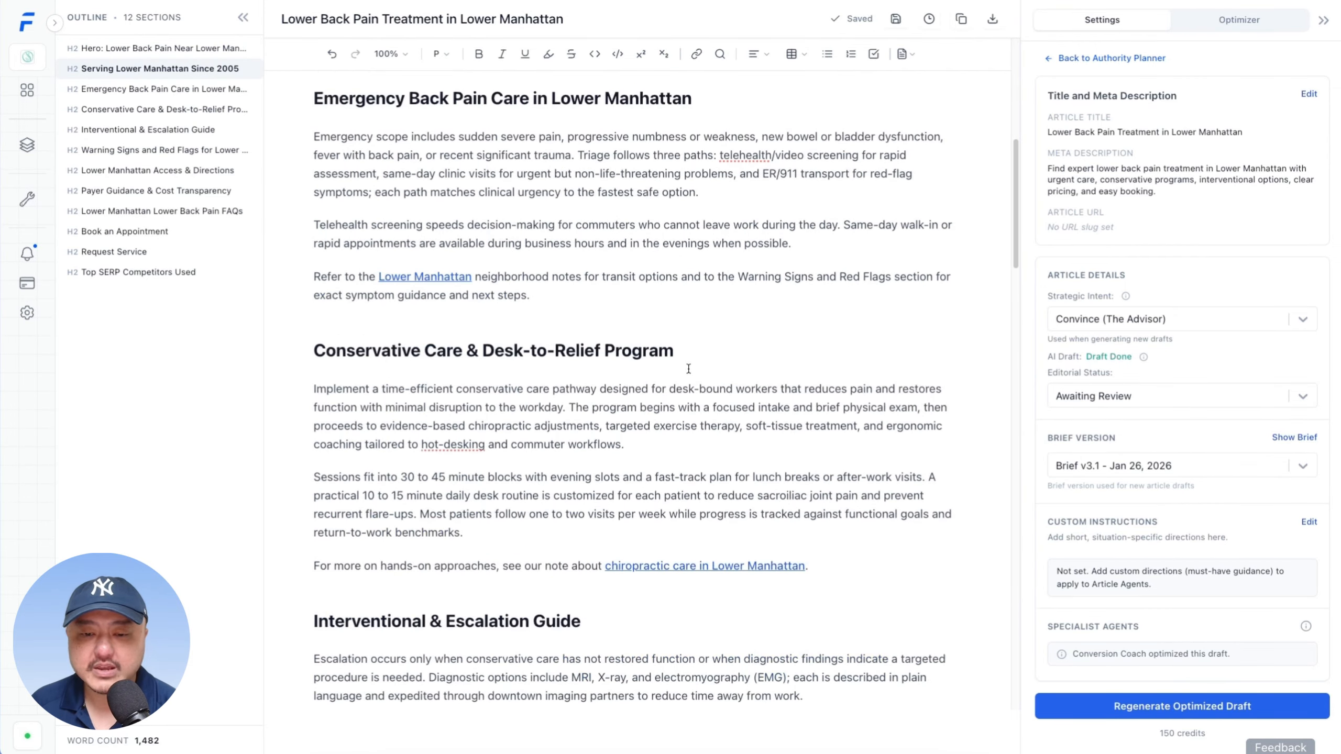
pyautogui.scroll(-2, 765, 409)
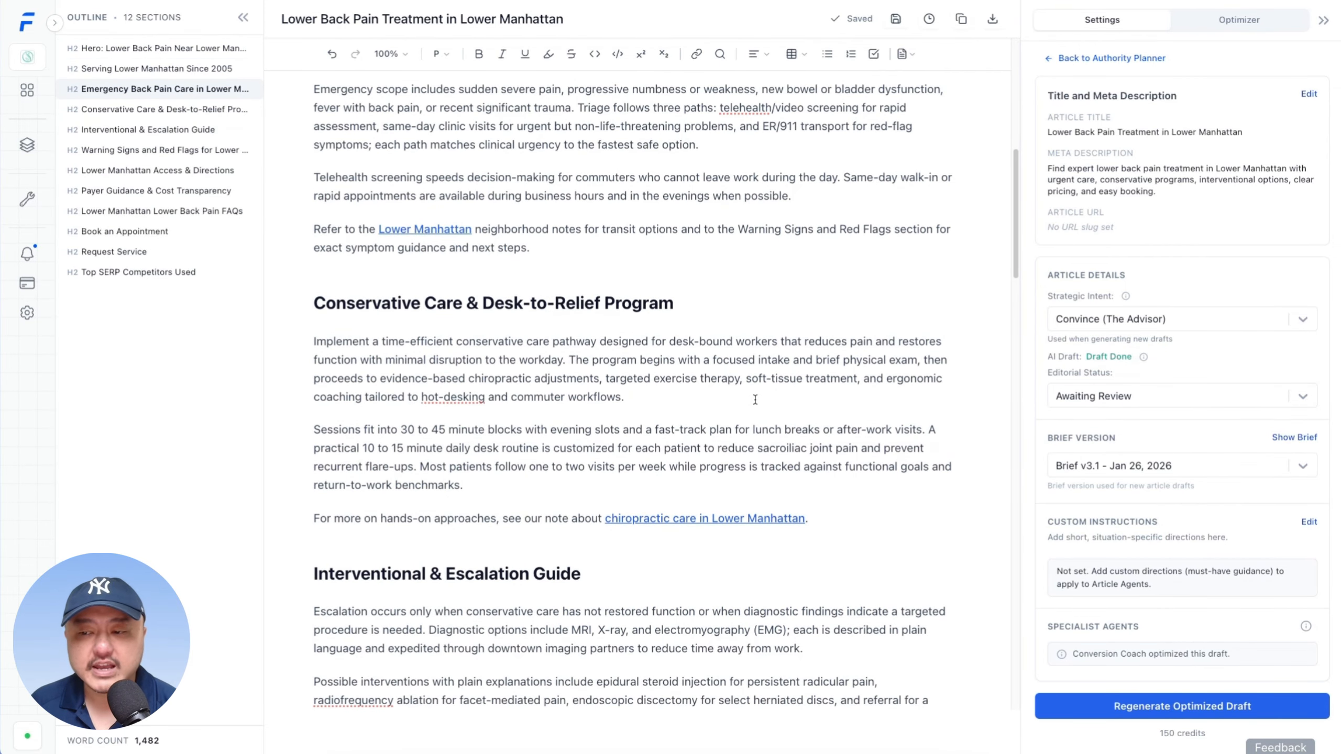
pyautogui.scroll(-4, 753, 401)
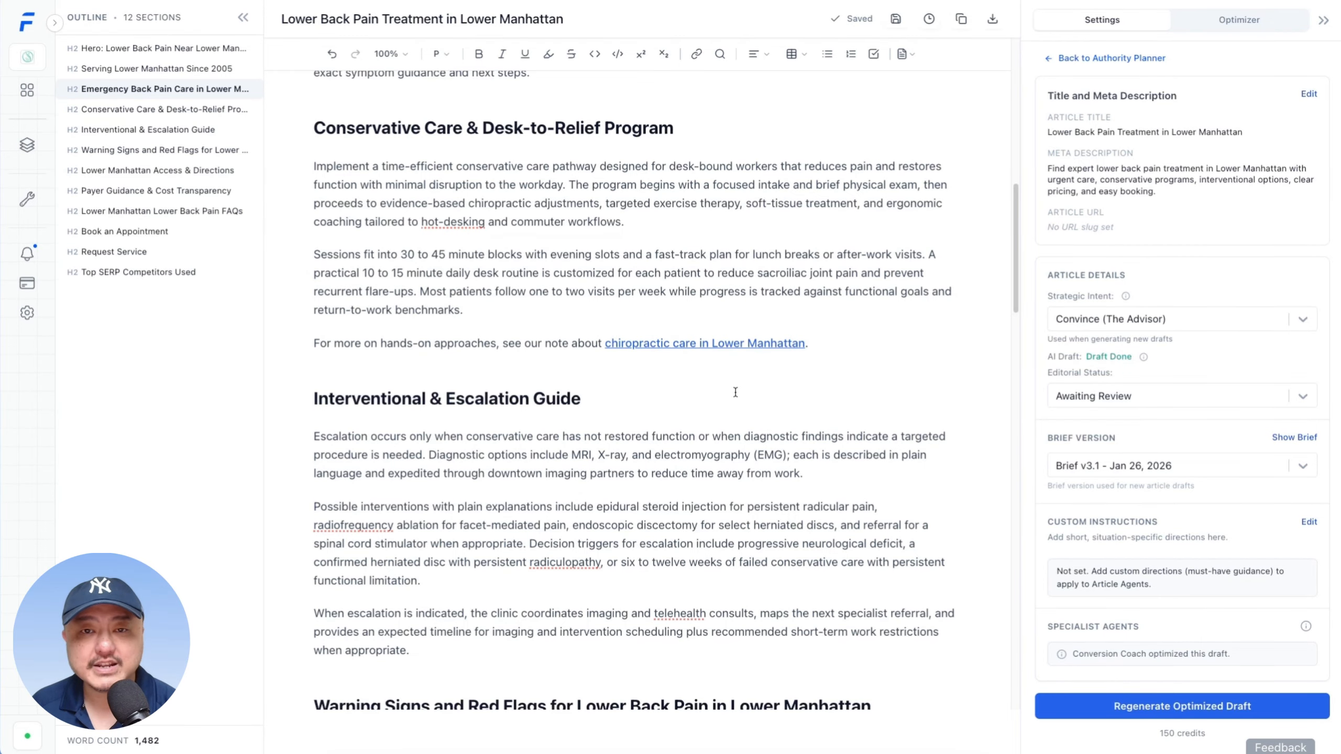
pyautogui.scroll(-8, 728, 393)
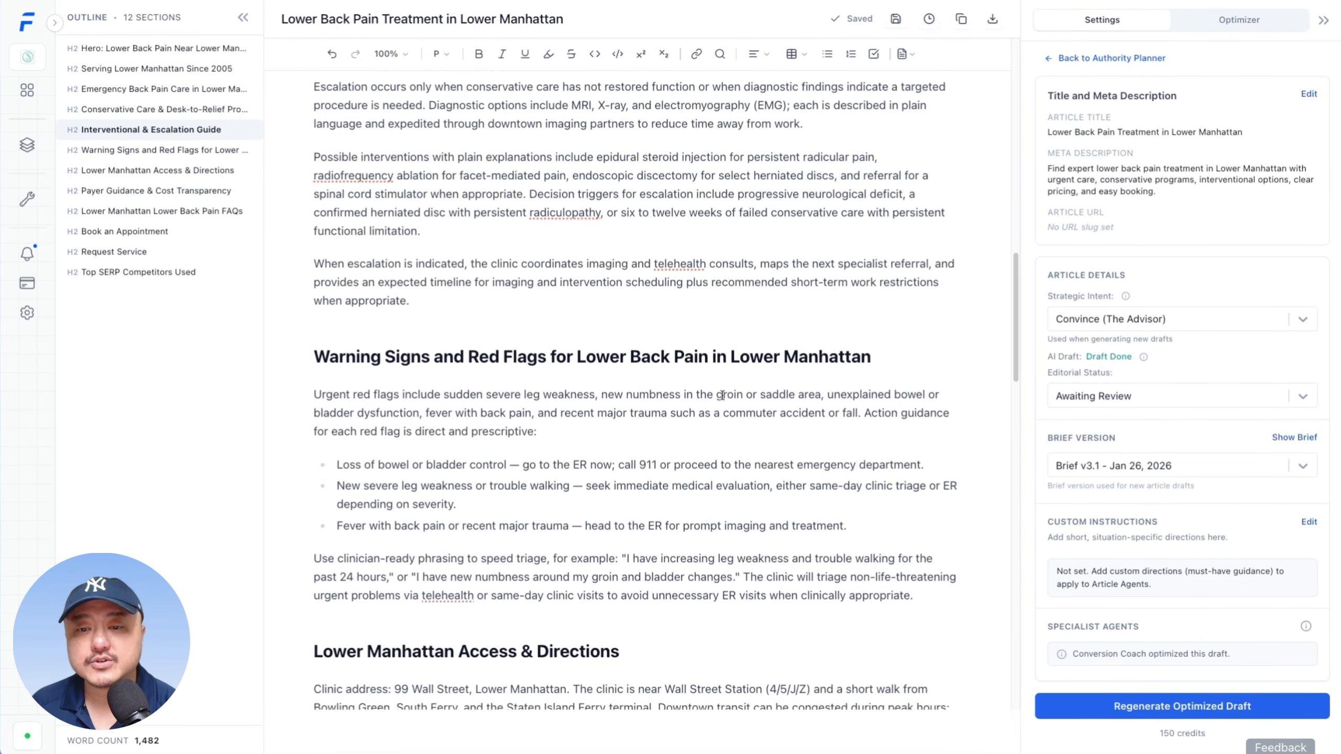
pyautogui.scroll(-13, 722, 394)
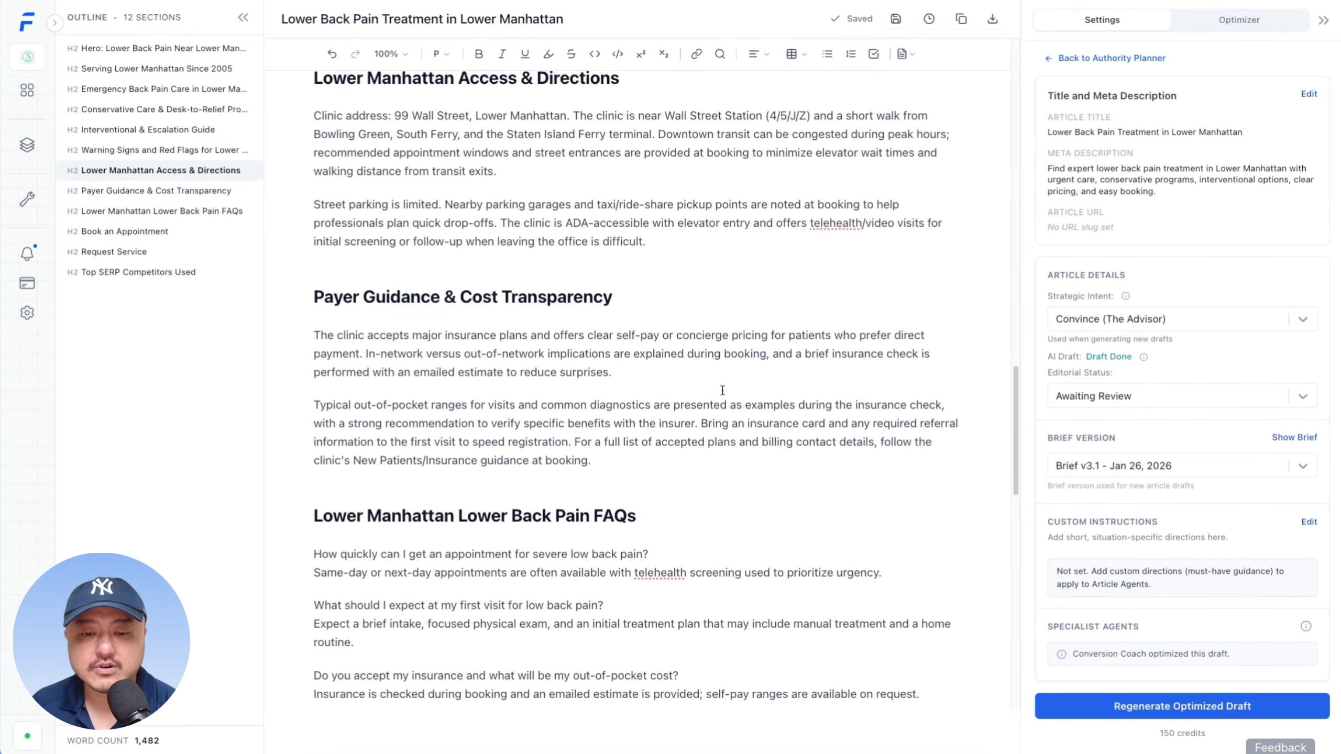
# - Read the Lower Manhattan Access & Directions section, checking the clinic address, transit, parking and accessibility details
pyautogui.scroll(3, 696, 431)
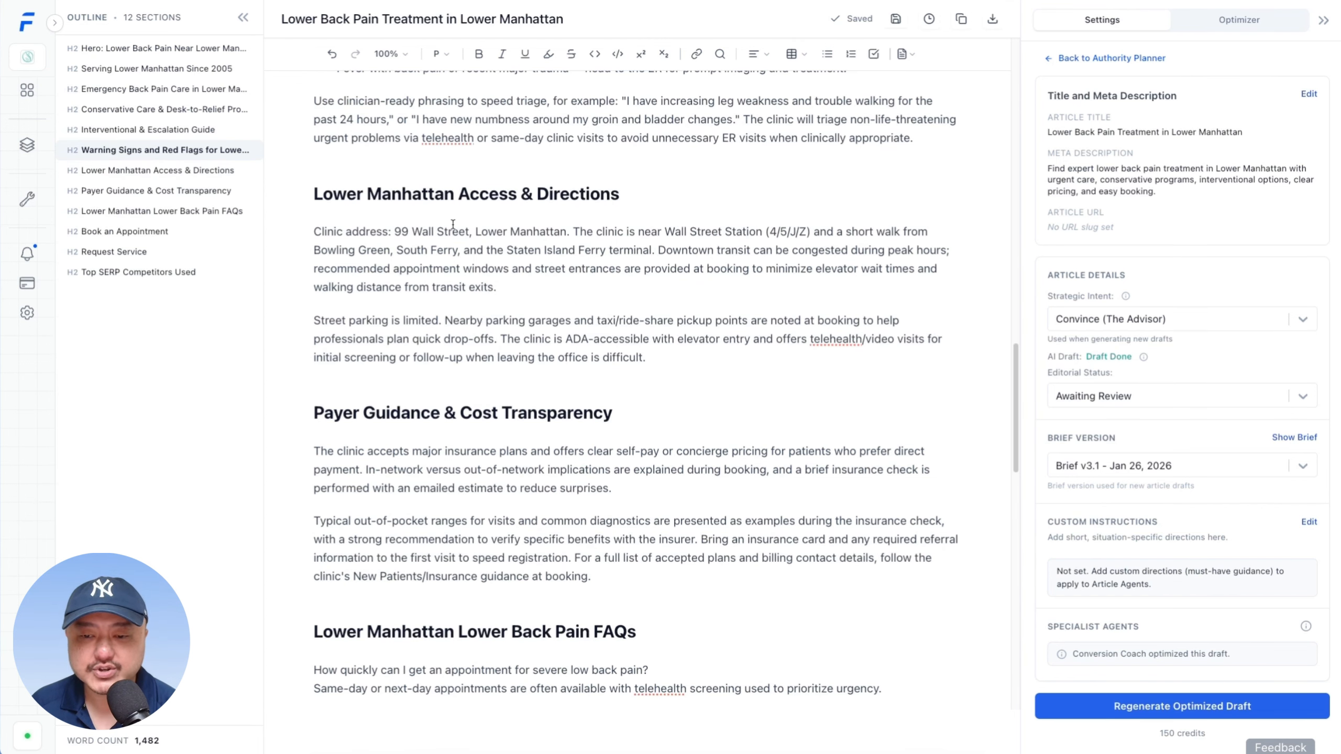
pyautogui.moveTo(393, 231); pyautogui.dragTo(572, 233)
pyautogui.scroll(-1, 585, 355)
pyautogui.scroll(-1, 585, 354)
pyautogui.click(585, 354)
pyautogui.scroll(1, 584, 353)
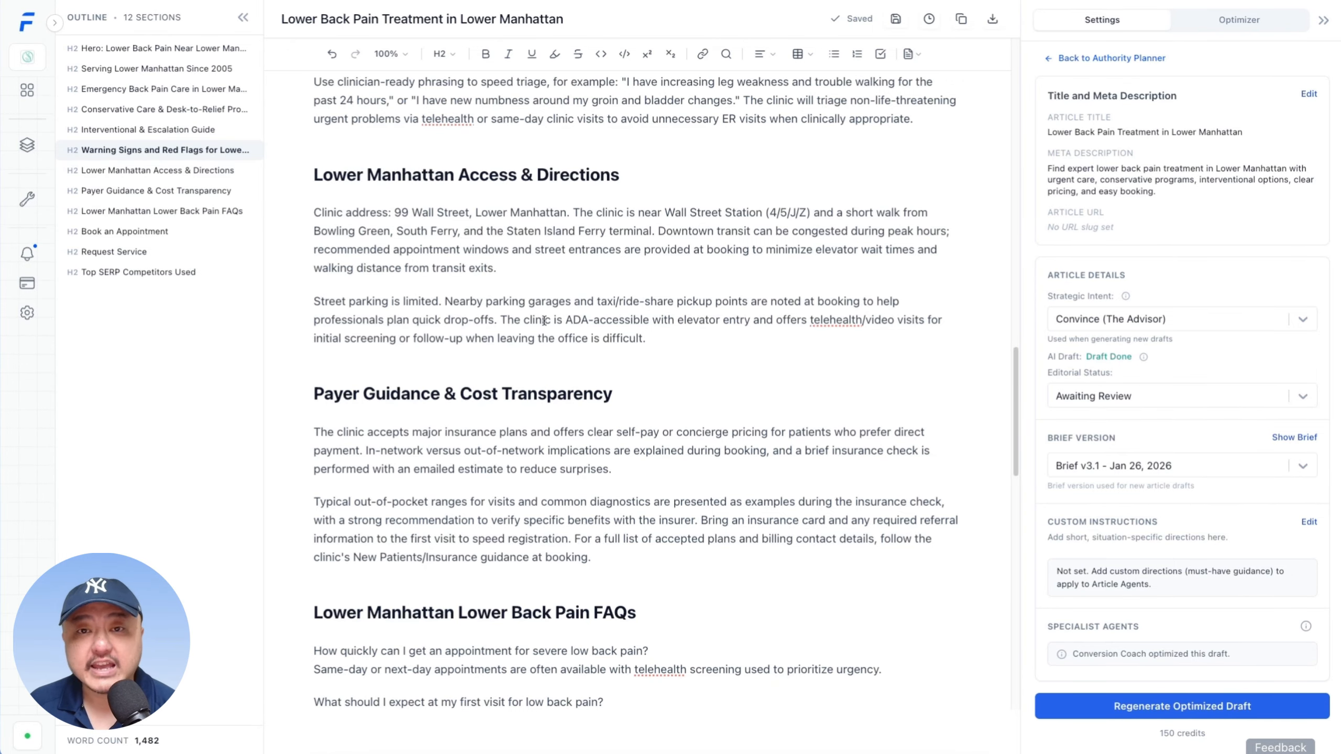
pyautogui.scroll(-1, 417, 443)
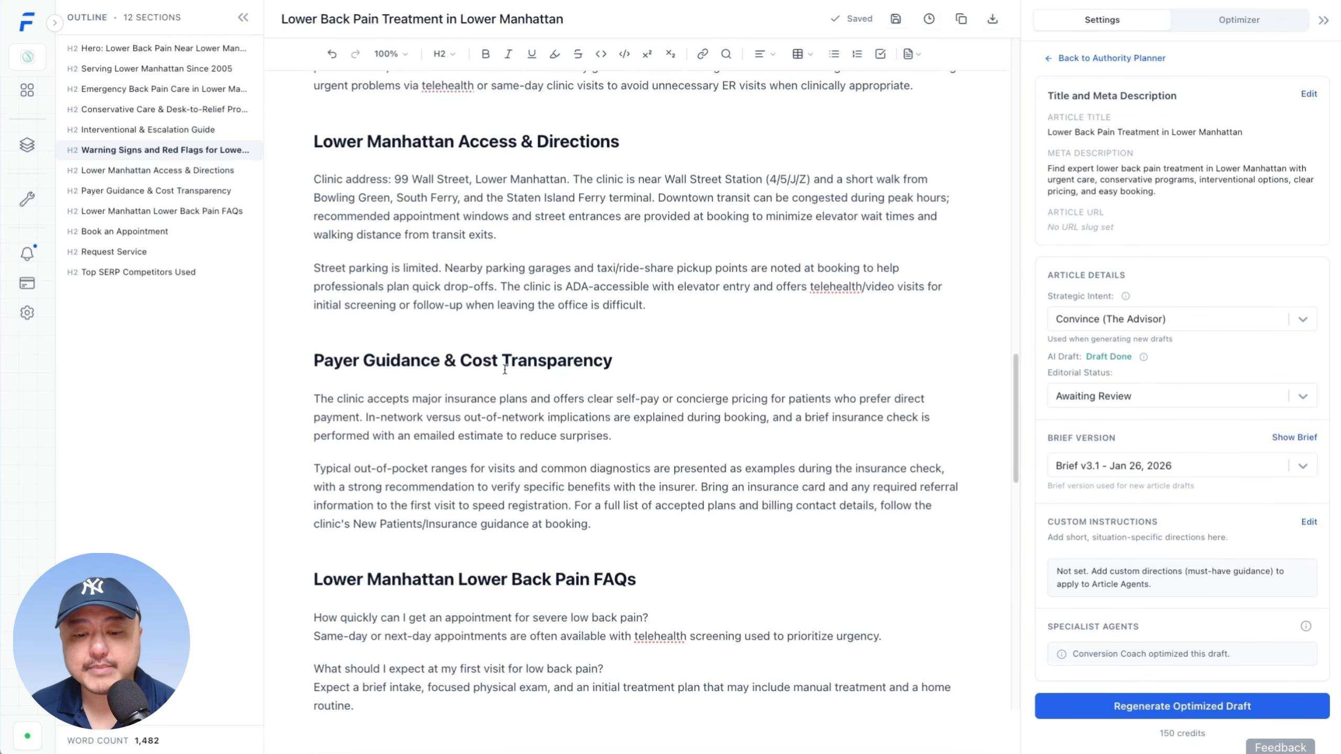
# - Review the draft's FAQs, appointment booking, Request Service and competitor sections, checking the contact details and neighborhoods served
pyautogui.scroll(-6, 669, 361)
pyautogui.scroll(-7, 669, 361)
pyautogui.scroll(-2, 669, 361)
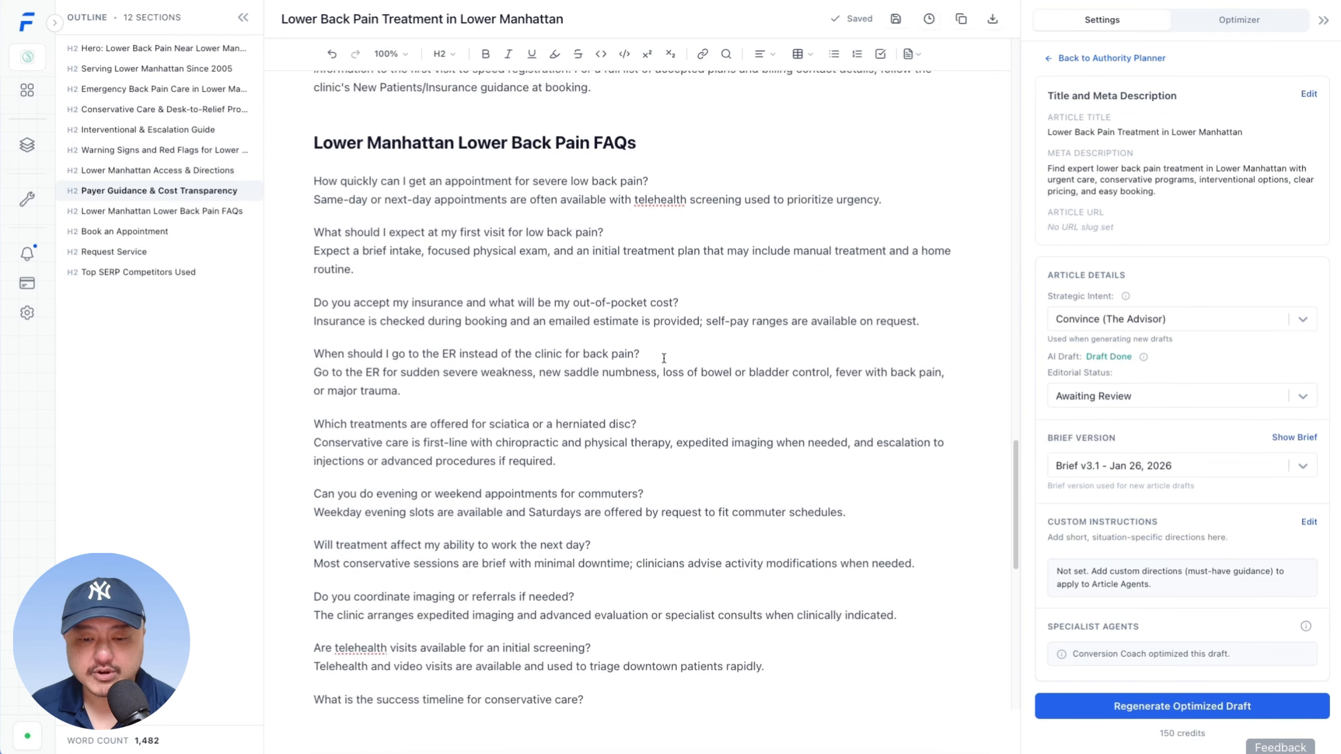
pyautogui.scroll(-18, 605, 495)
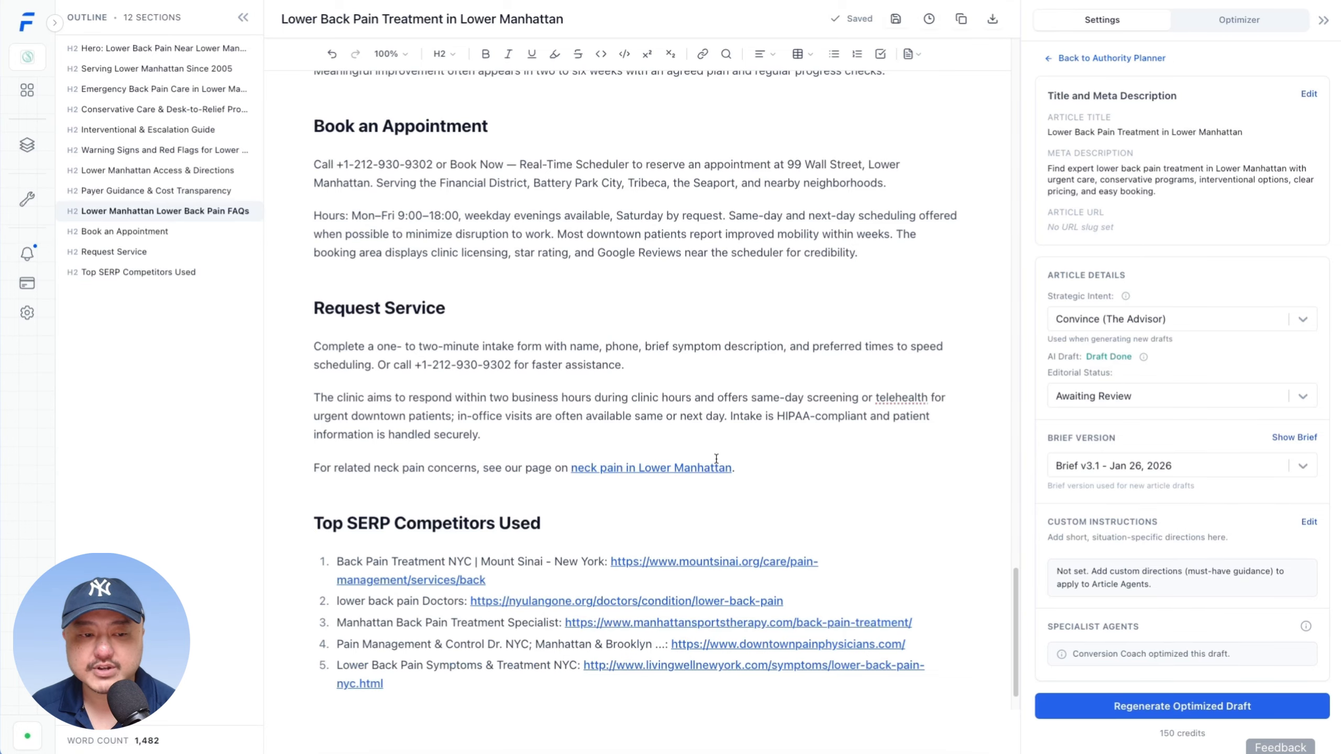
pyautogui.scroll(-2, 716, 458)
pyautogui.moveTo(426, 311); pyautogui.dragTo(557, 311)
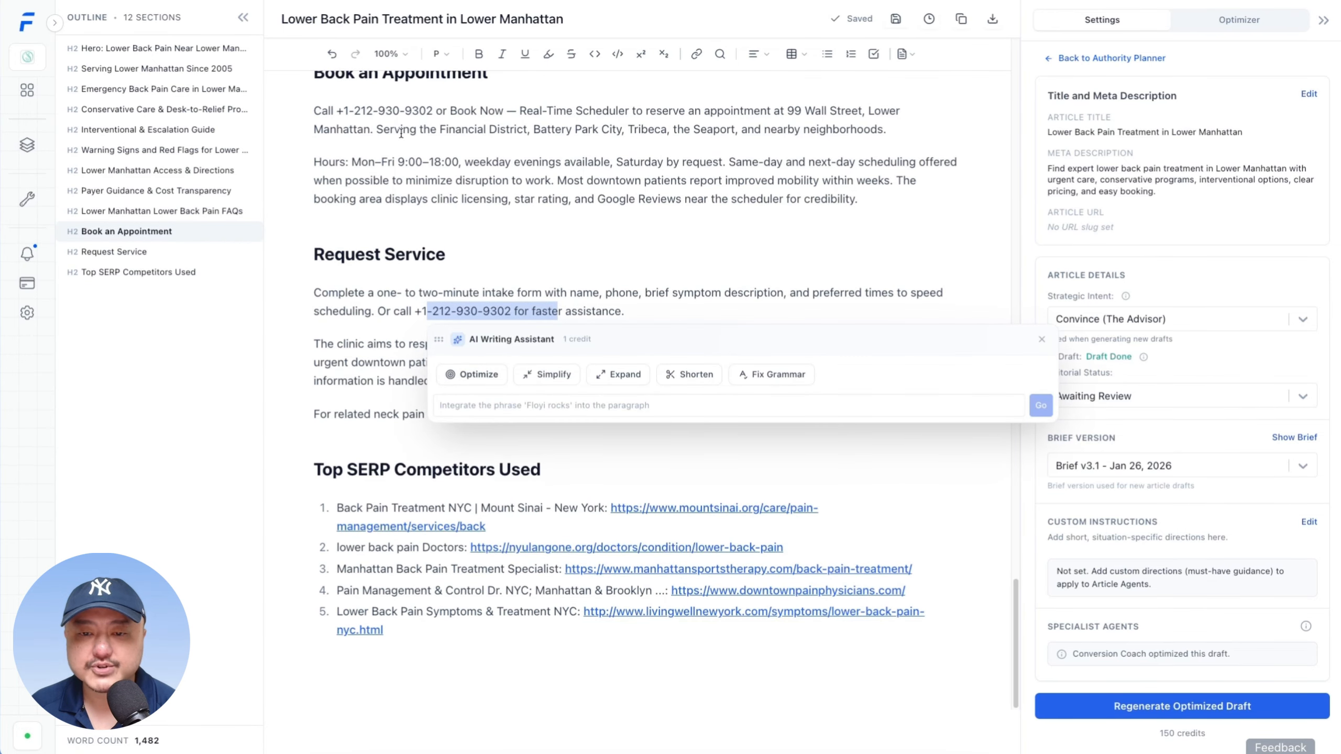
pyautogui.click(430, 148)
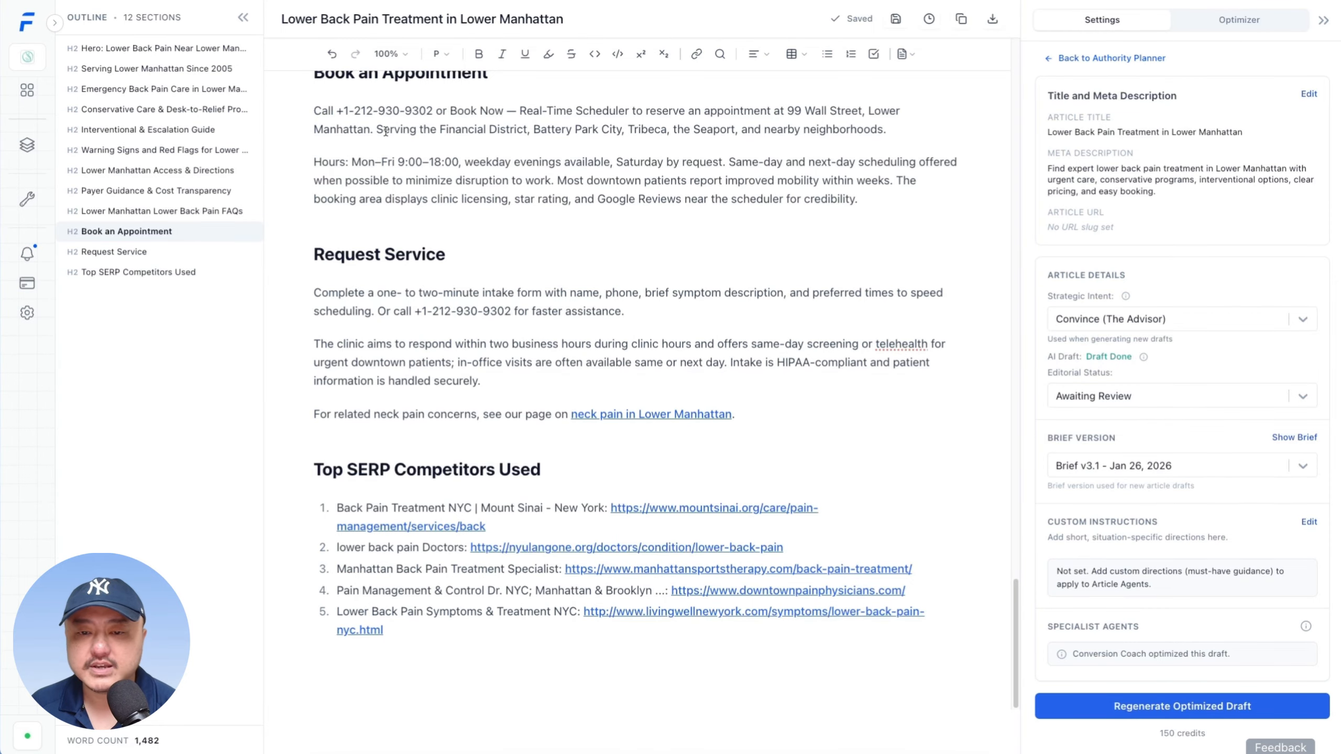
pyautogui.moveTo(420, 131); pyautogui.dragTo(762, 131)
pyautogui.click(1010, 400)
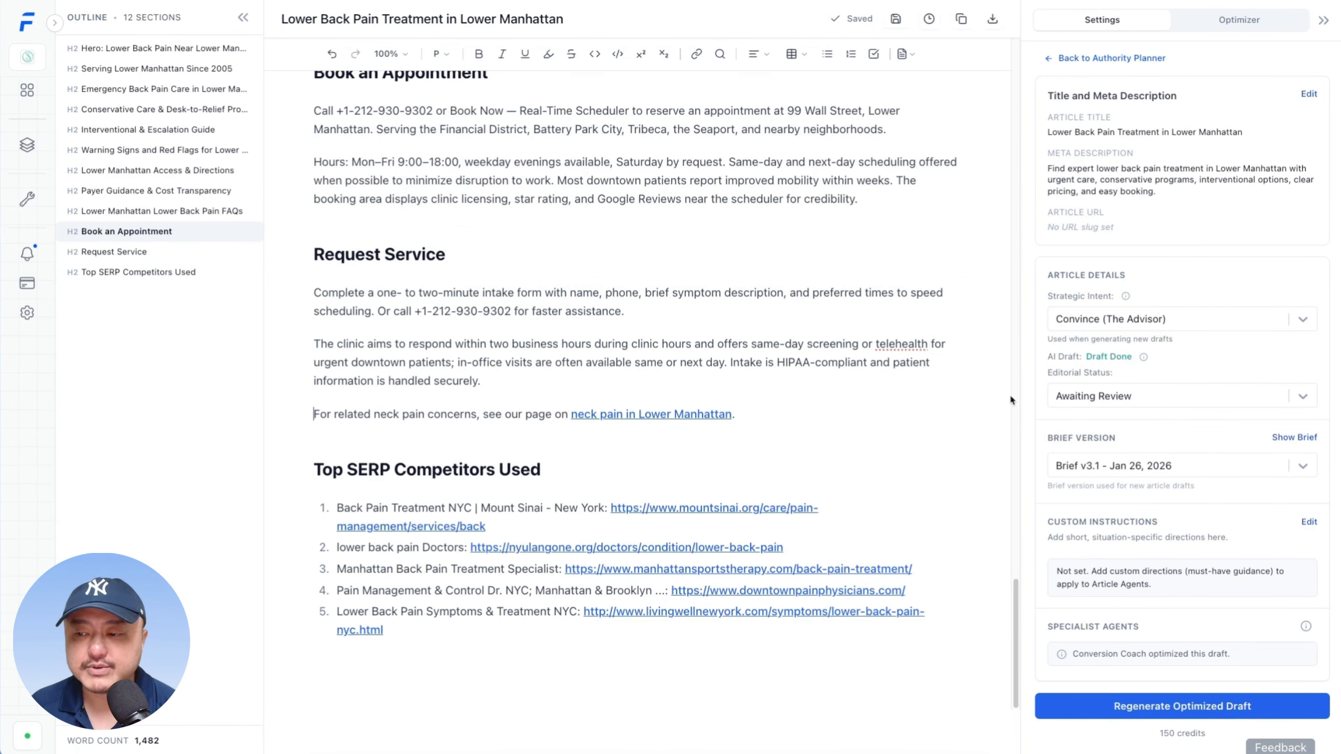
# - Insert the LocalBusiness JSON-LD snippet at the end of the article, below the competitor list, and look through its schema code
pyautogui.click(659, 675)
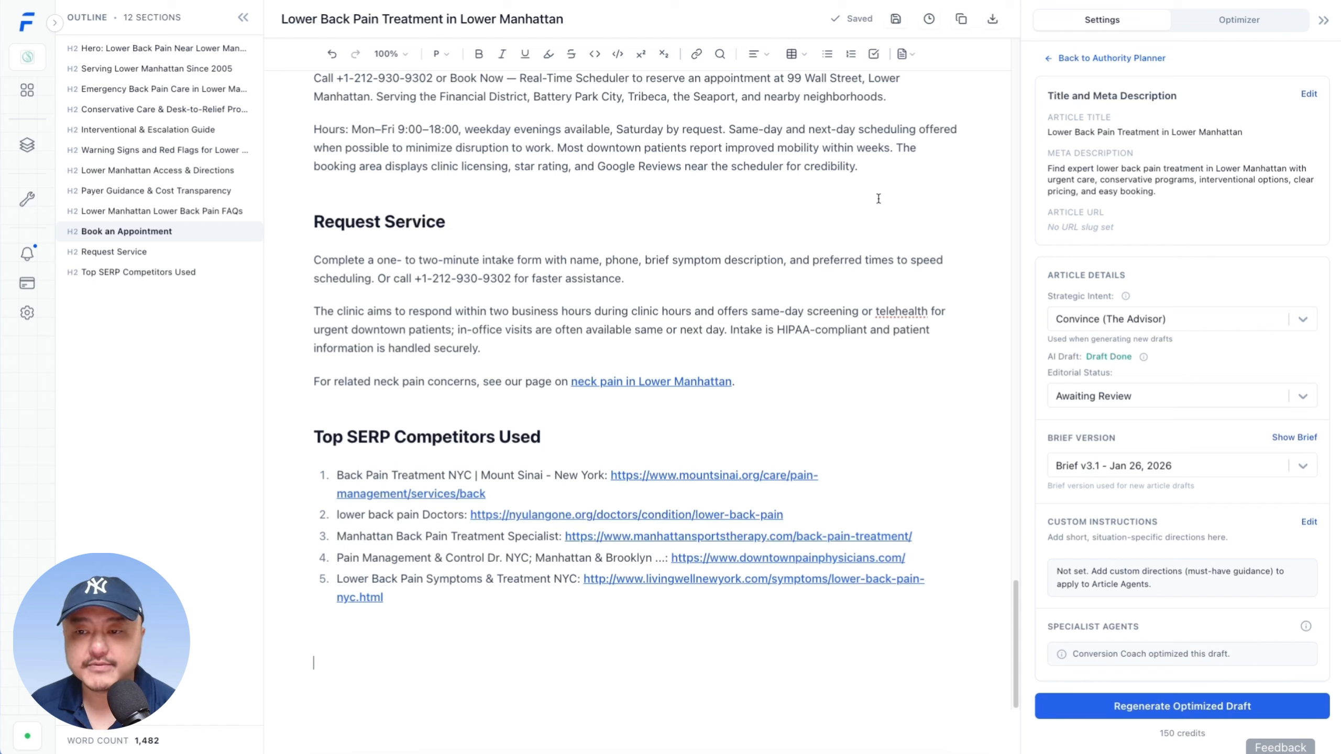
pyautogui.click(903, 54)
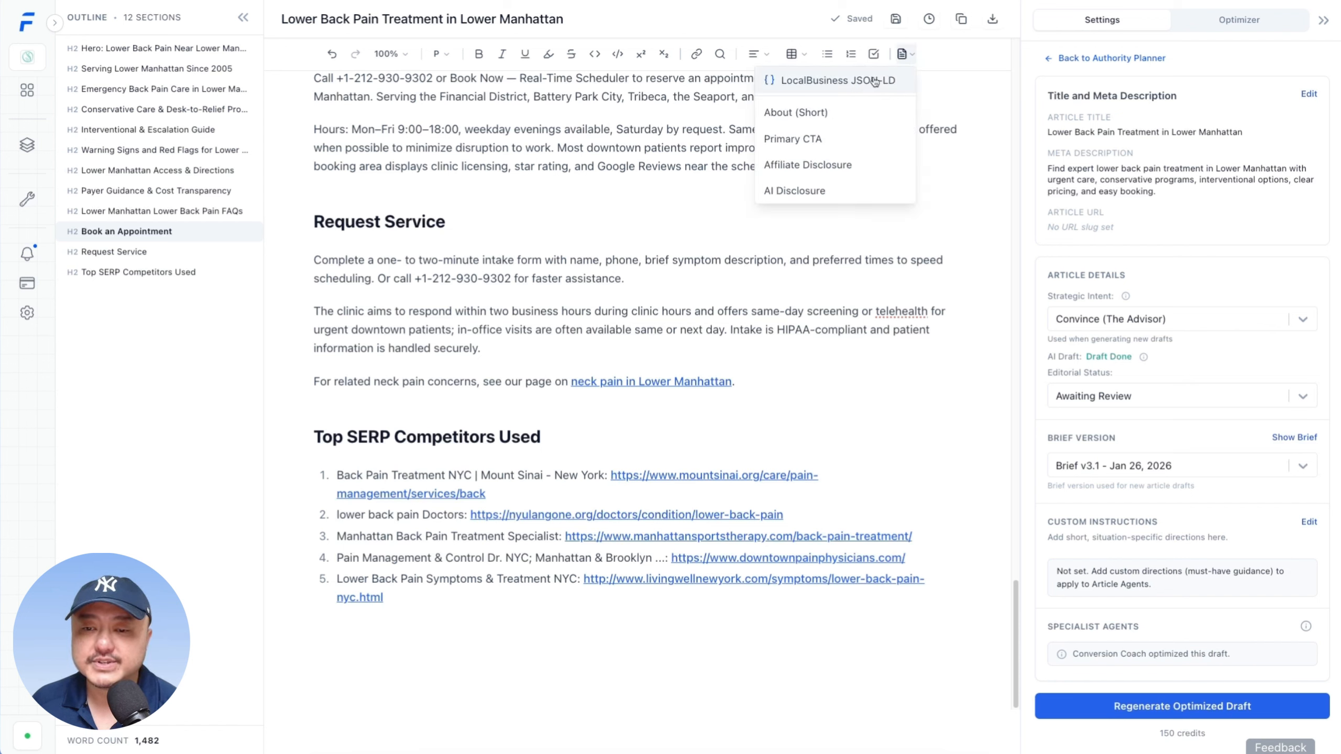
pyautogui.click(902, 59)
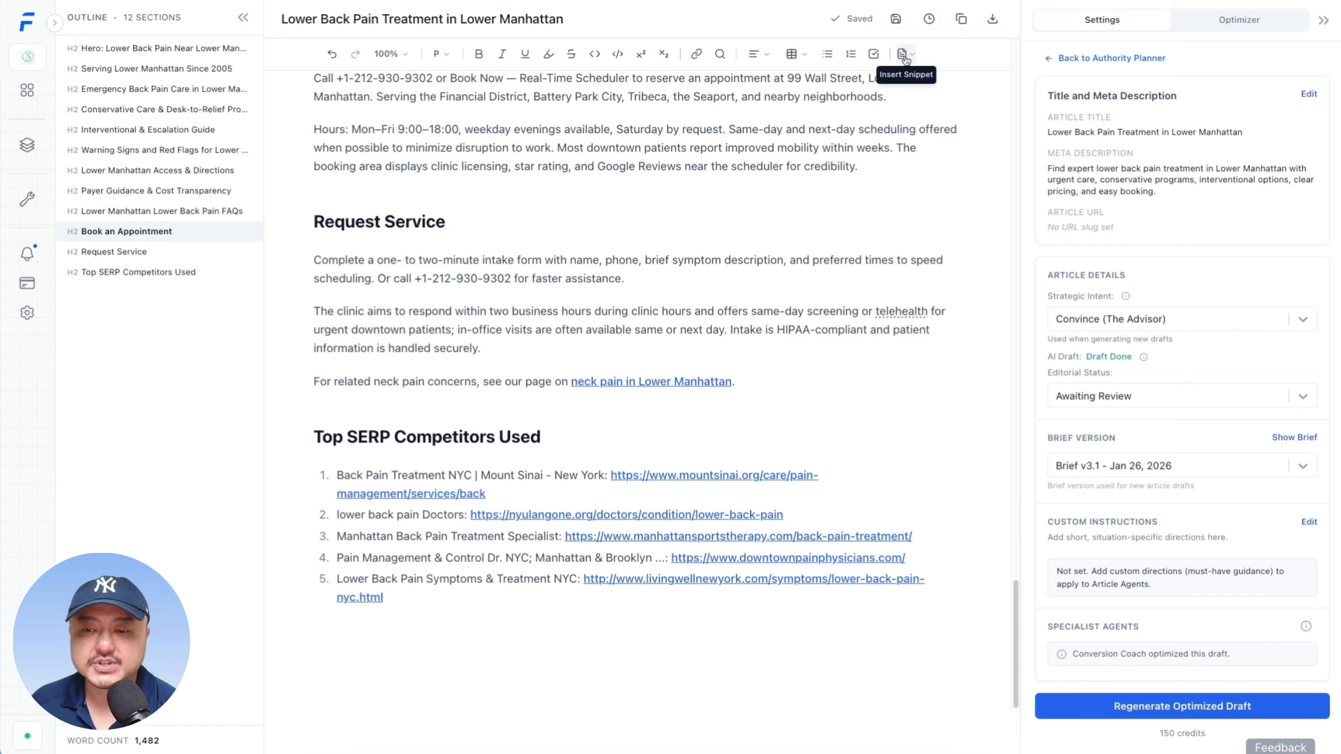
pyautogui.click(905, 58)
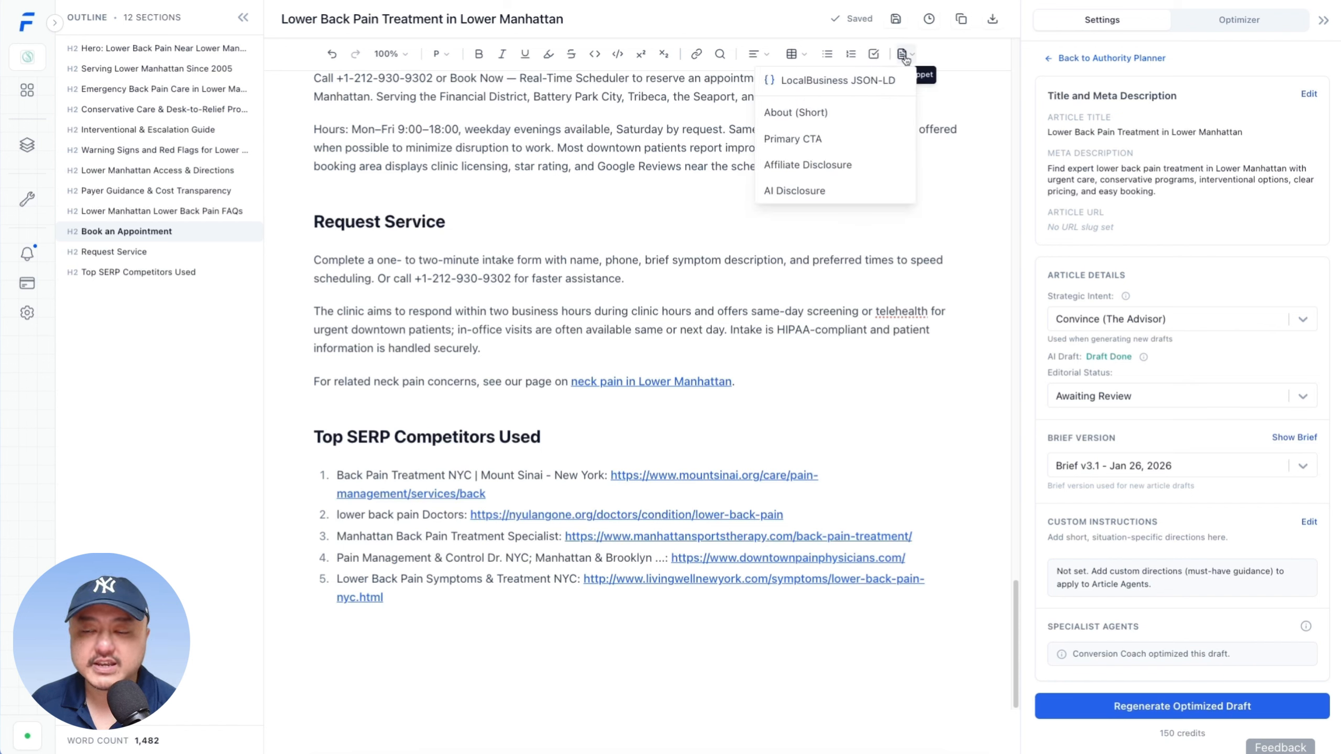
pyautogui.click(857, 84)
pyautogui.scroll(5, 649, 441)
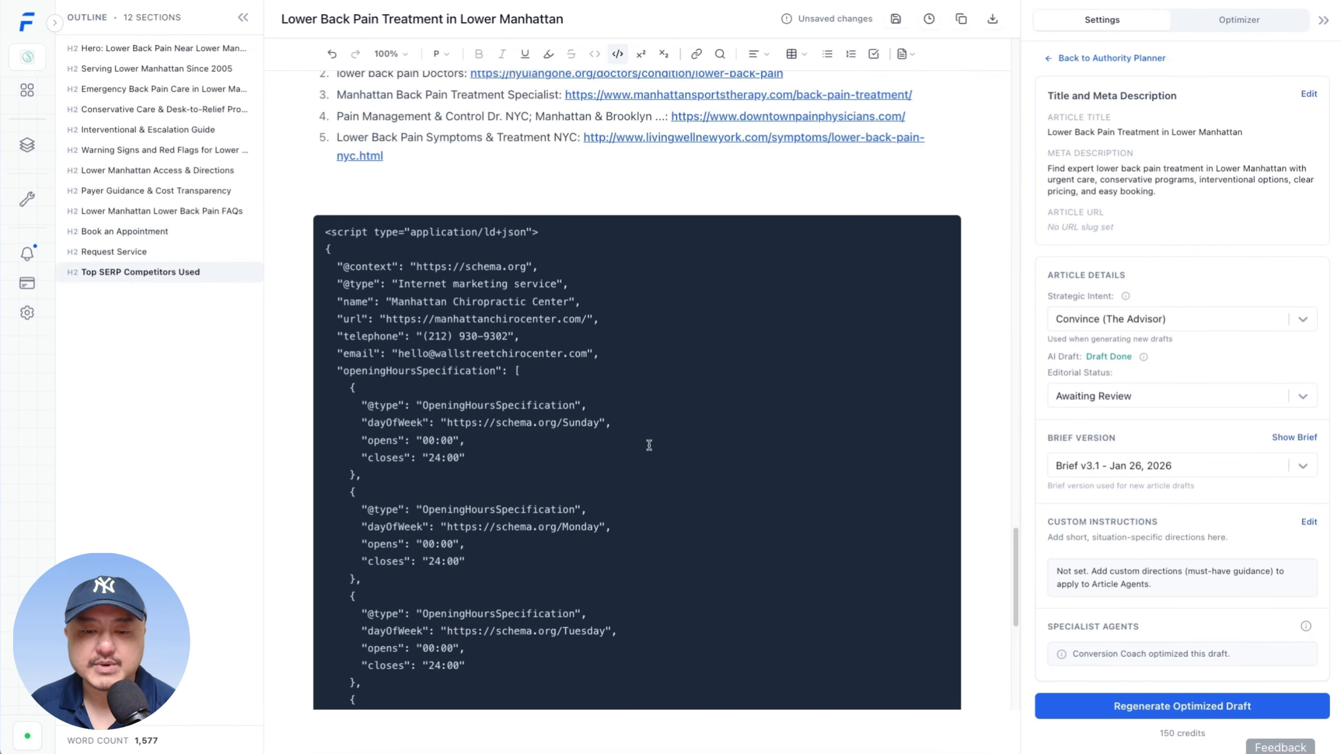
pyautogui.scroll(-10, 339, 225)
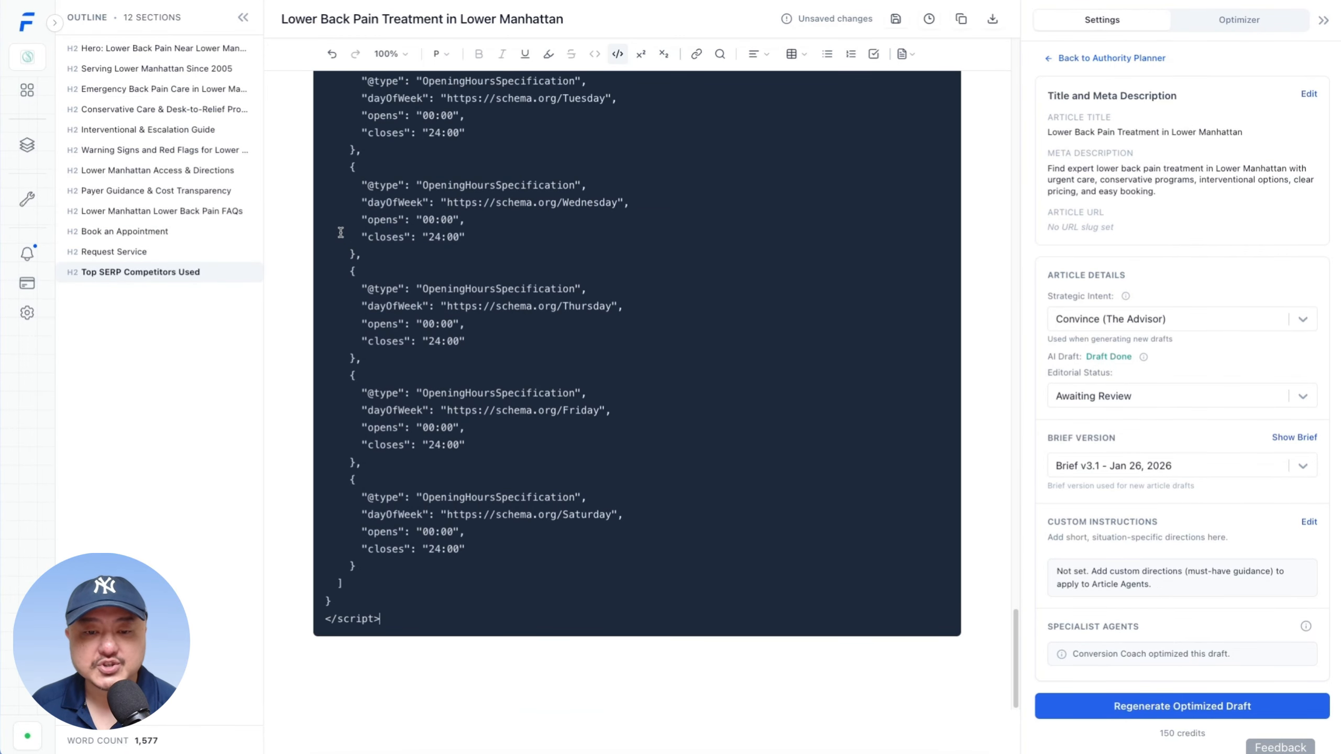
pyautogui.scroll(13, 535, 428)
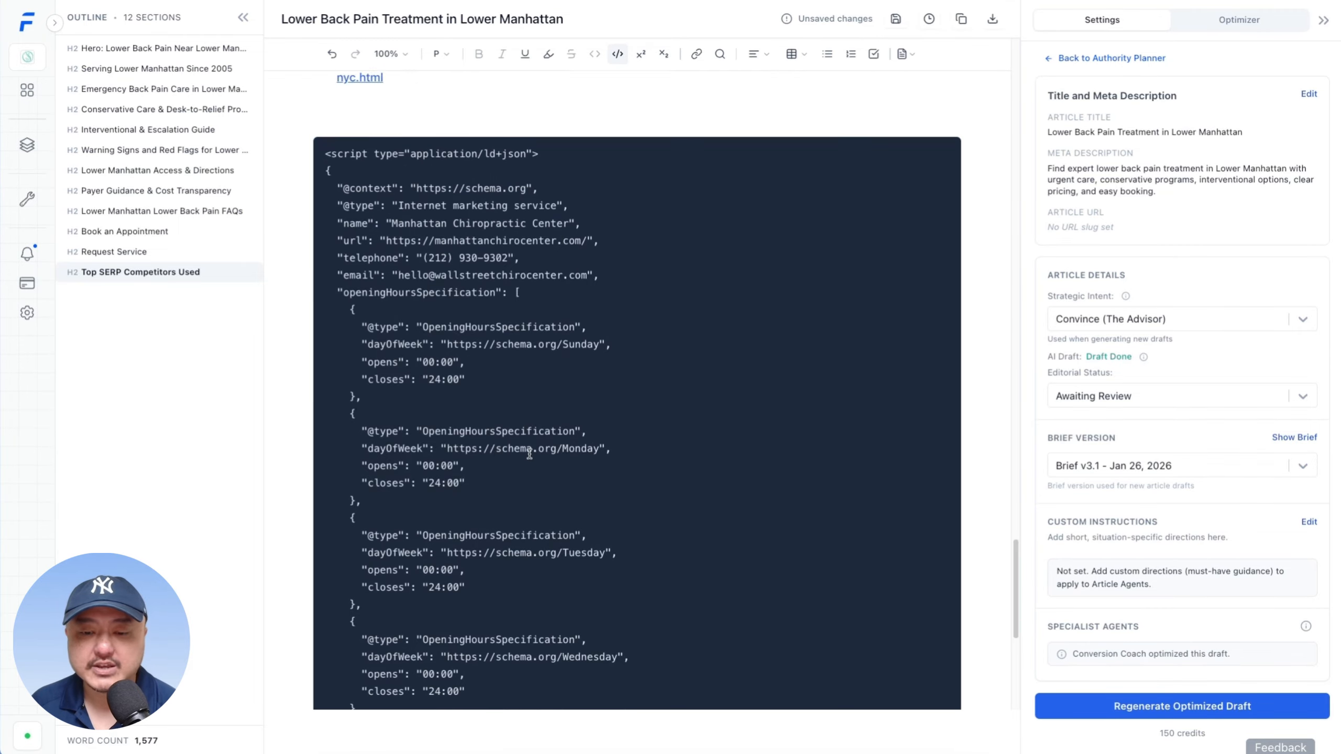
# - Check which other reusable snippets can be inserted into the article, including the About, Primary CTA and disclosure texts
pyautogui.scroll(9, 638, 440)
pyautogui.click(903, 54)
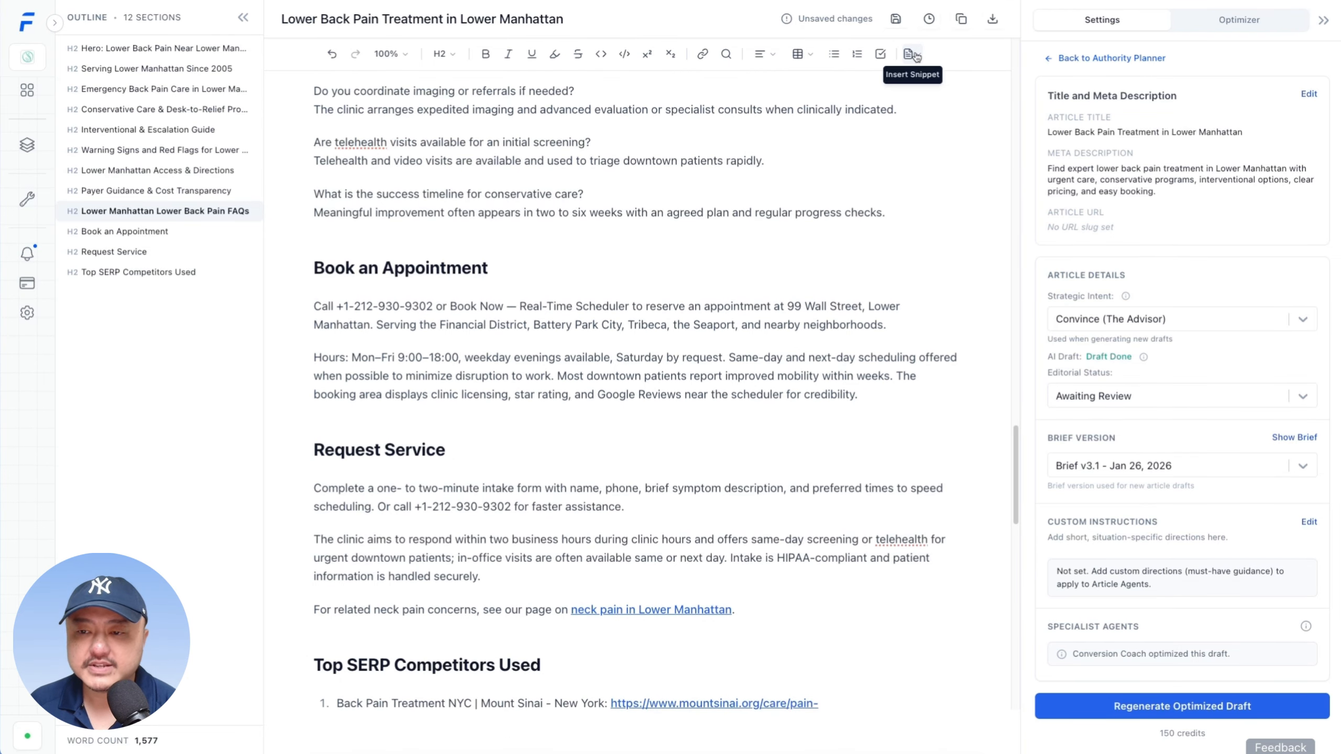
pyautogui.click(911, 55)
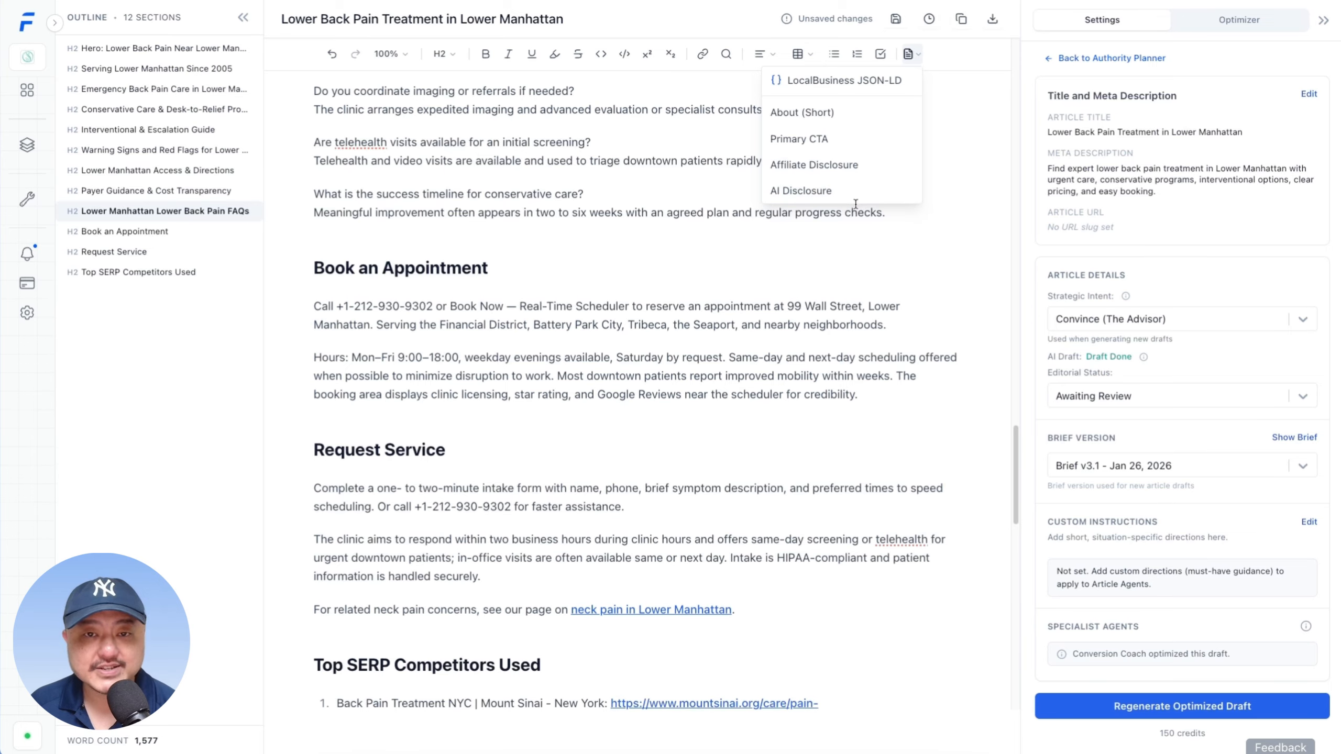
pyautogui.click(993, 142)
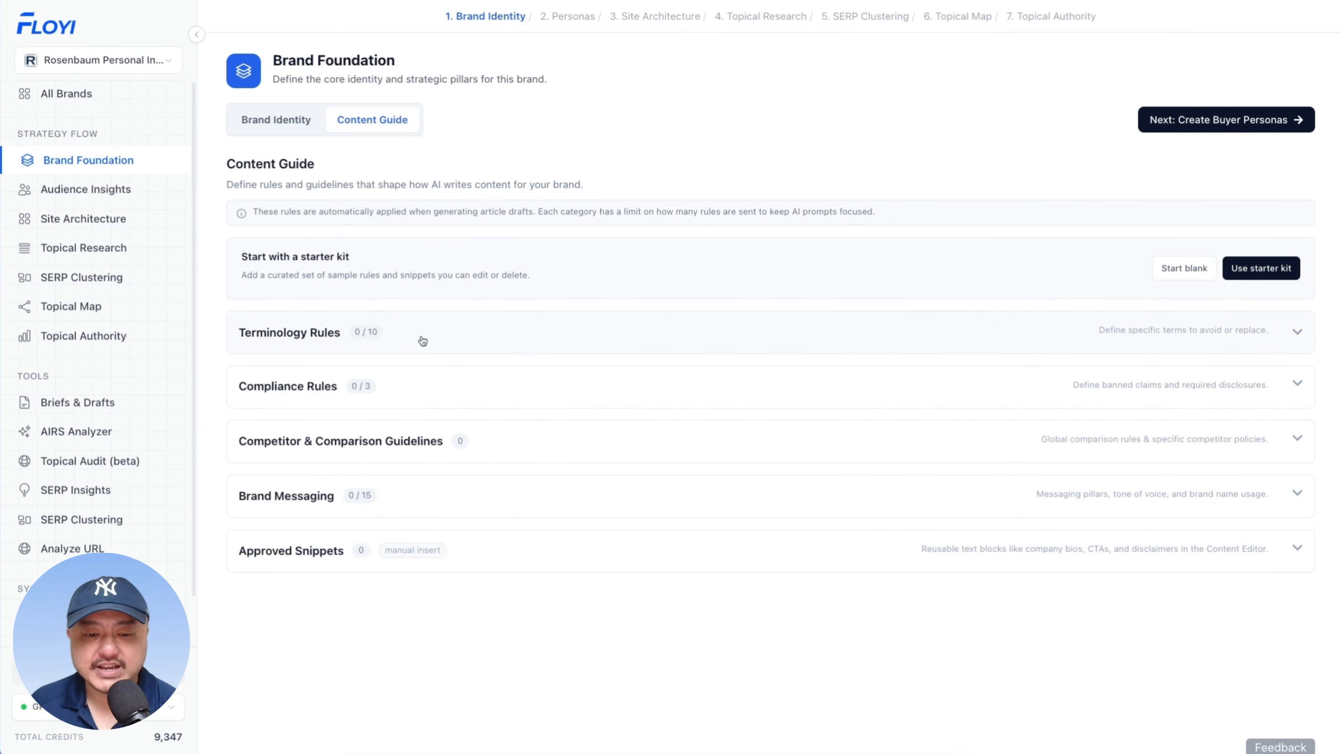
# - In the brand's Content Guide, expand and examine the Terminology Rules, Compliance Rules and Competitor & Comparison Guidelines sections
pyautogui.click(422, 340)
pyautogui.click(485, 350)
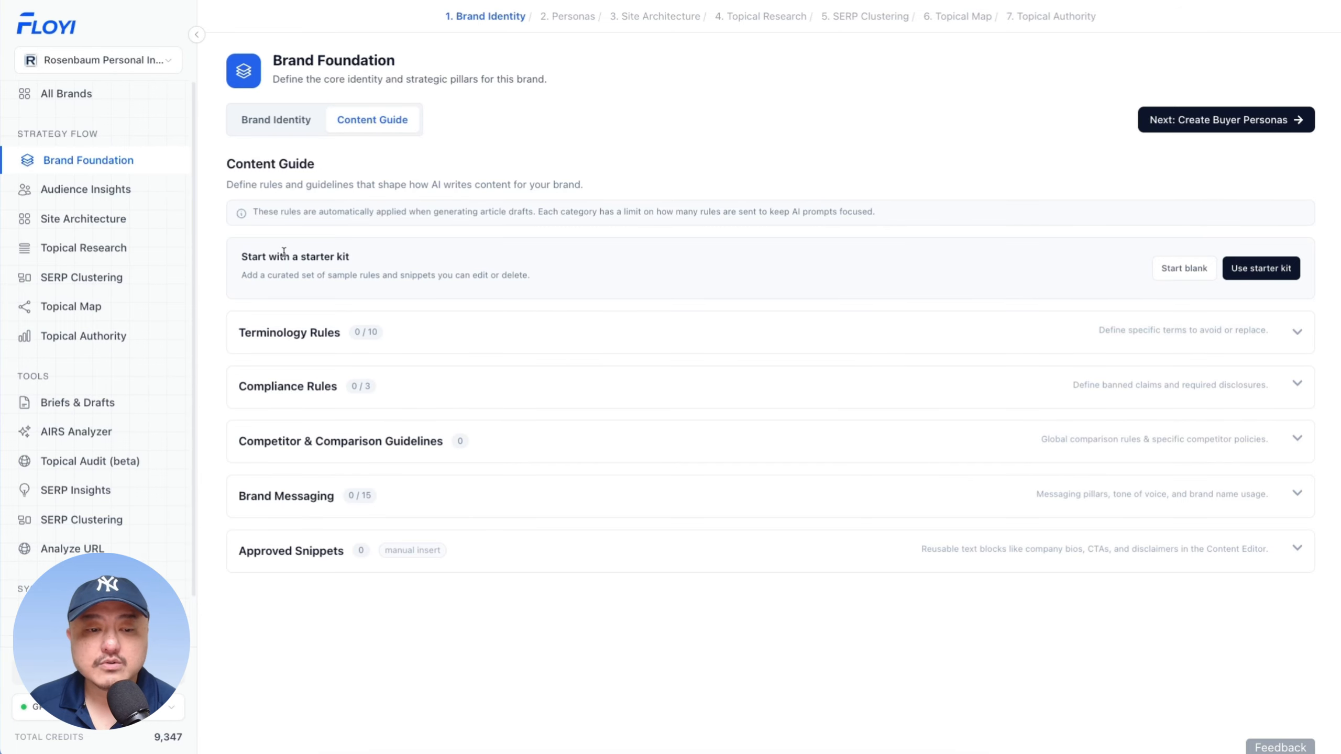
pyautogui.moveTo(243, 256); pyautogui.dragTo(449, 268)
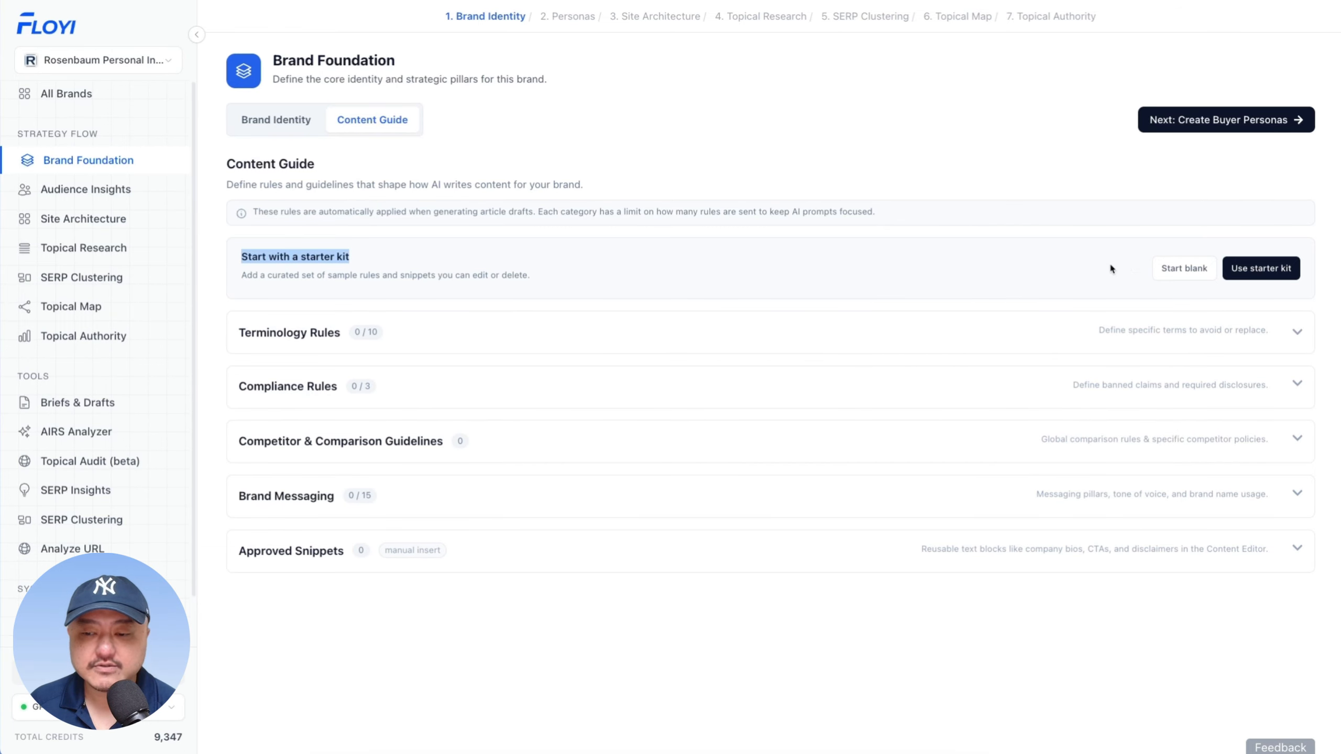
pyautogui.click(932, 343)
pyautogui.click(668, 493)
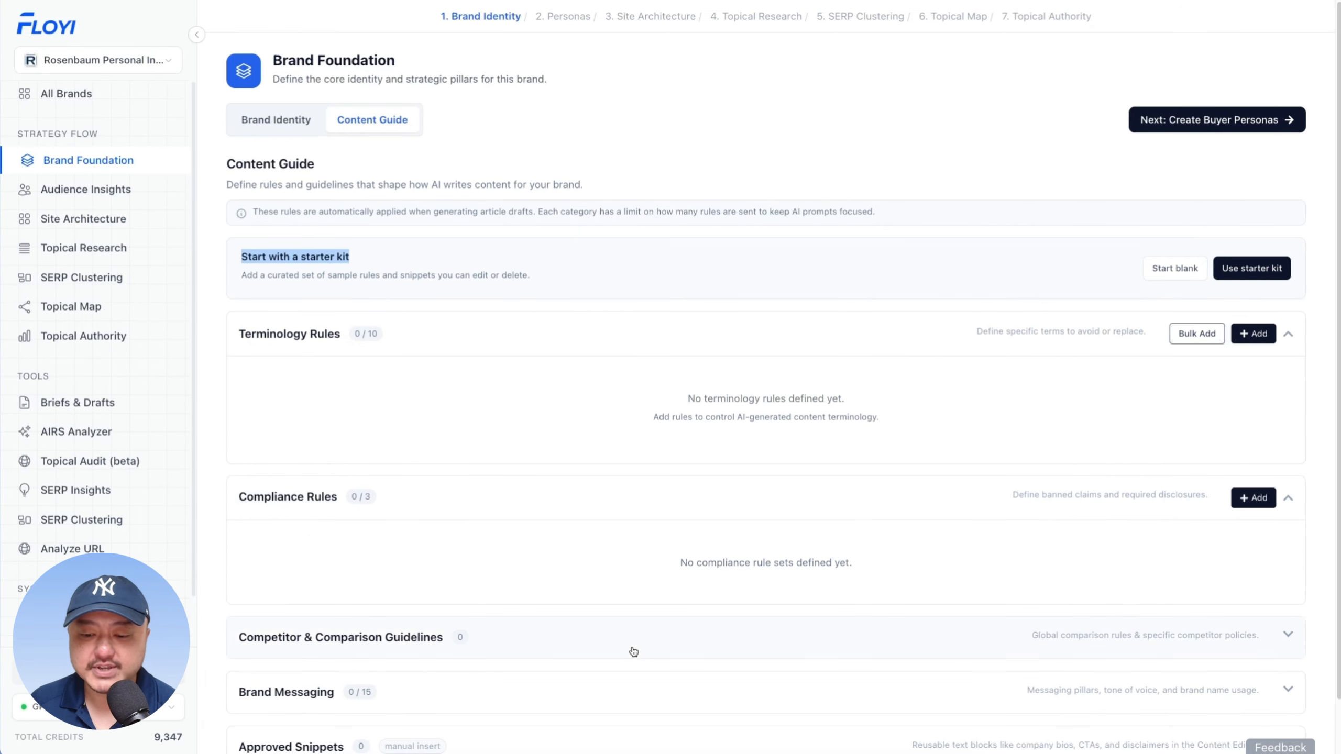
pyautogui.click(633, 651)
pyautogui.scroll(-5, 650, 623)
pyautogui.scroll(-2, 339, 434)
pyautogui.scroll(5, 263, 240)
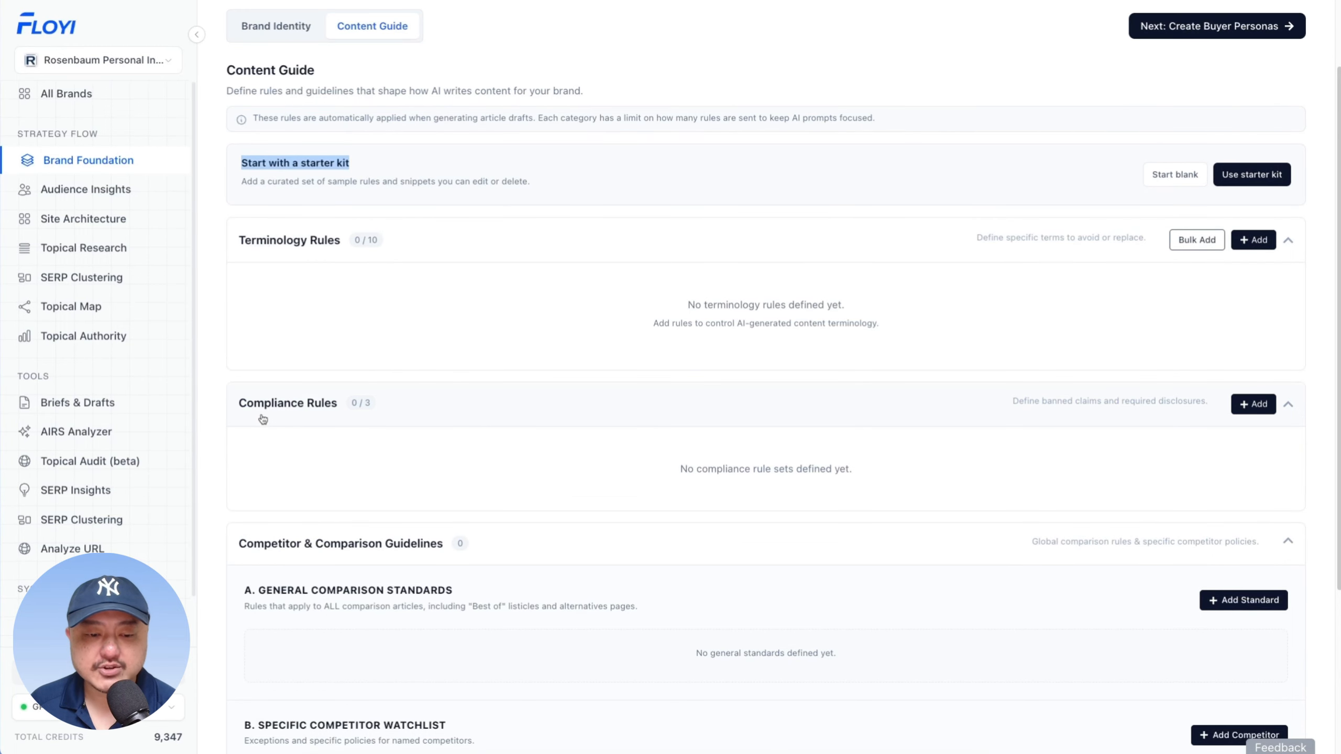
pyautogui.scroll(-5, 398, 419)
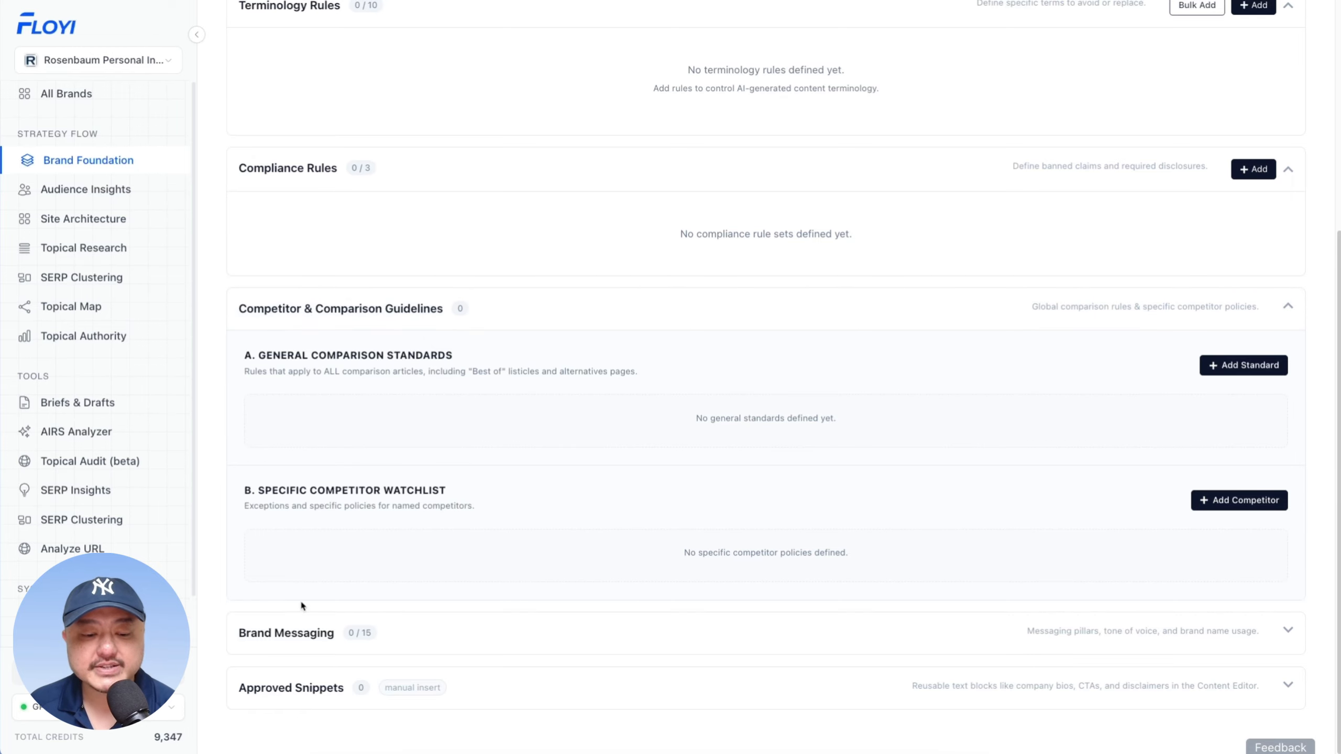
# - Expand and examine the Brand Messaging and Approved Snippets sections of the Content Guide
pyautogui.click(296, 635)
pyautogui.scroll(-2, 439, 635)
pyautogui.click(626, 693)
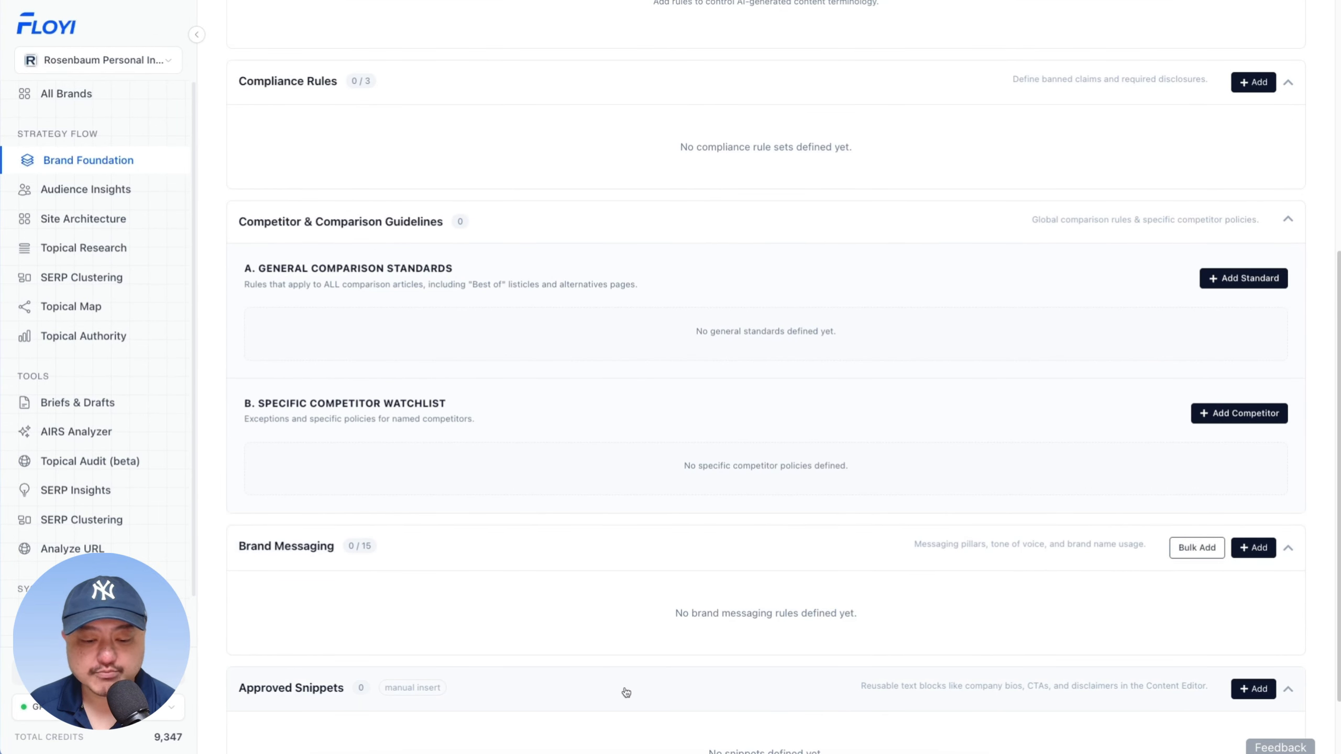
pyautogui.scroll(-2, 639, 655)
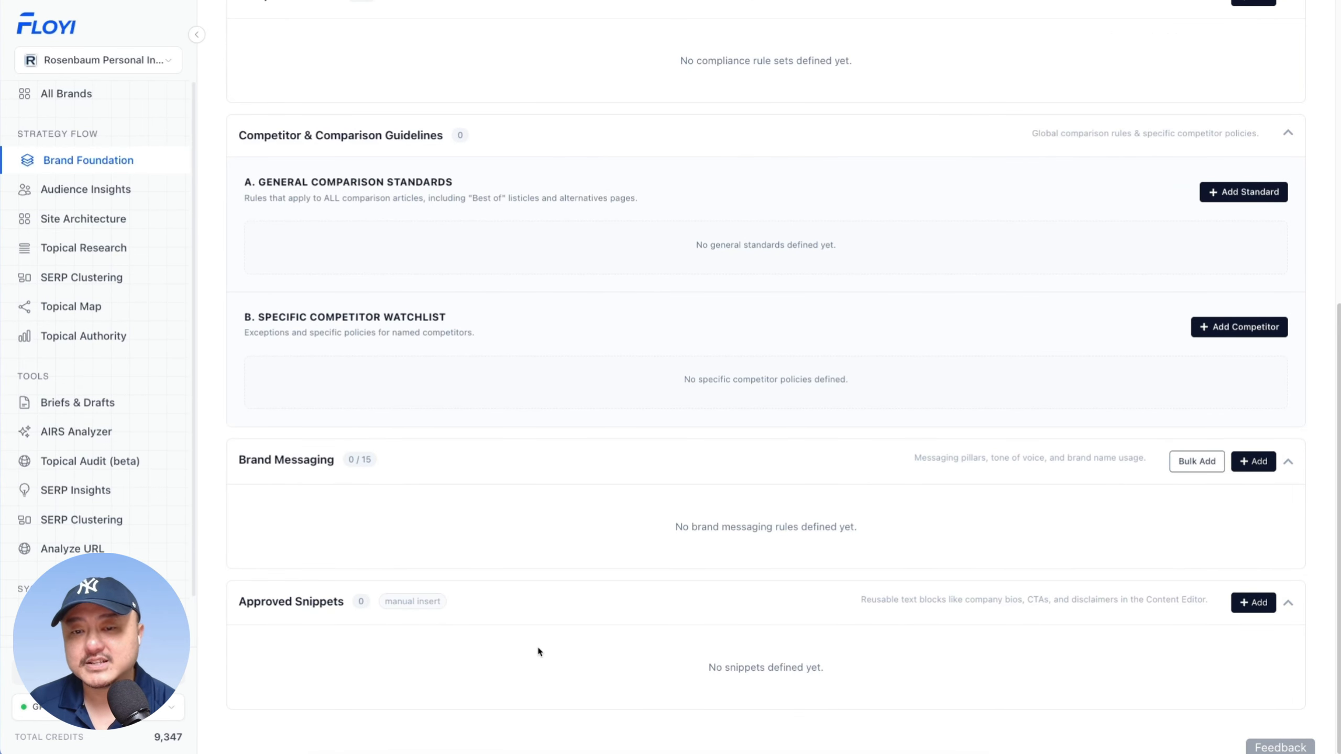
# - Fill the Content Guide with the starter kit's sample rules and check the terminology rule for "AI writer"
pyautogui.scroll(12, 1230, 417)
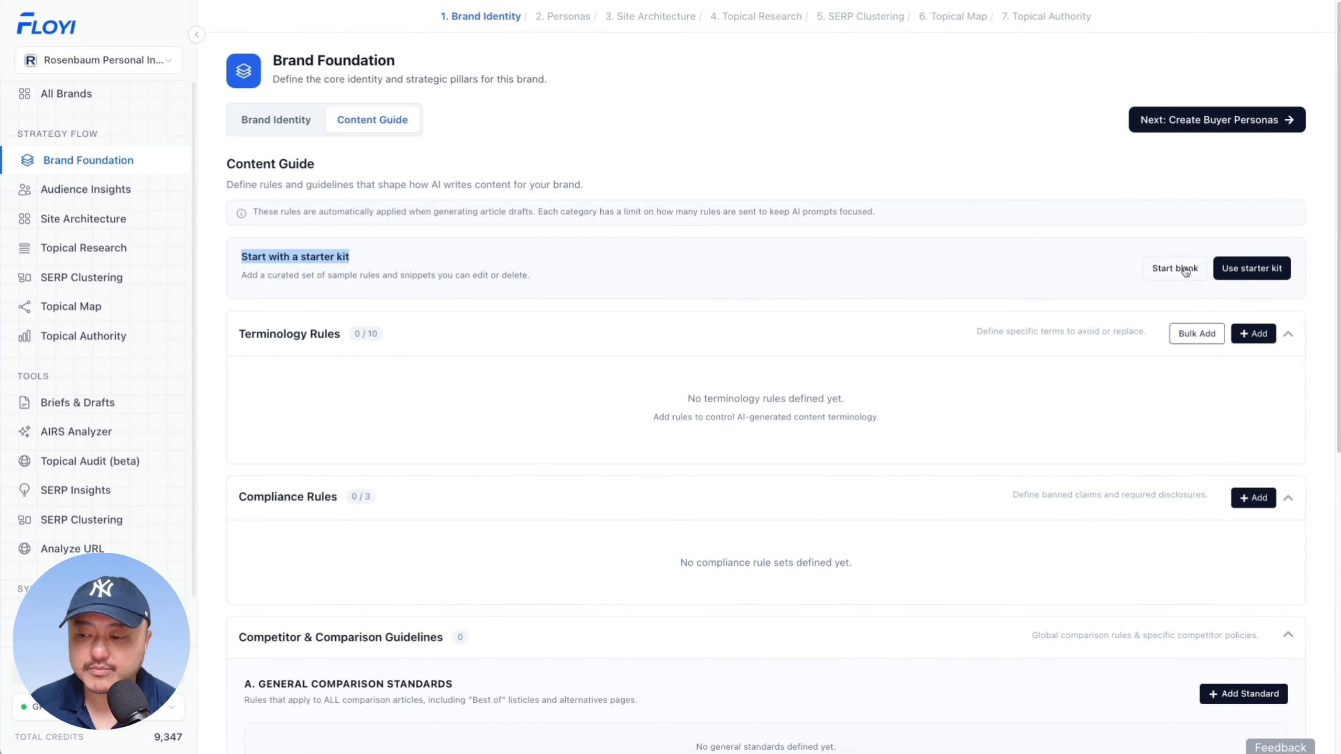
pyautogui.click(1244, 270)
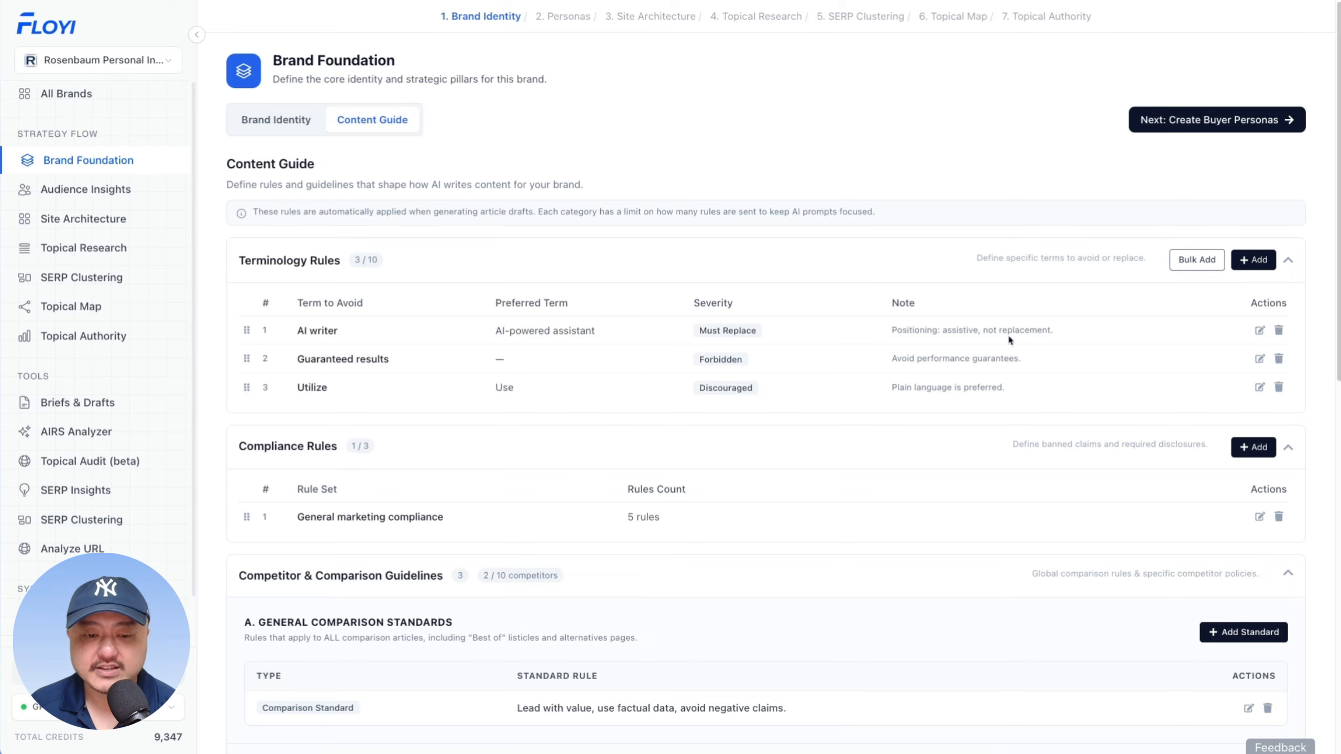
pyautogui.tripleClick(300, 338)
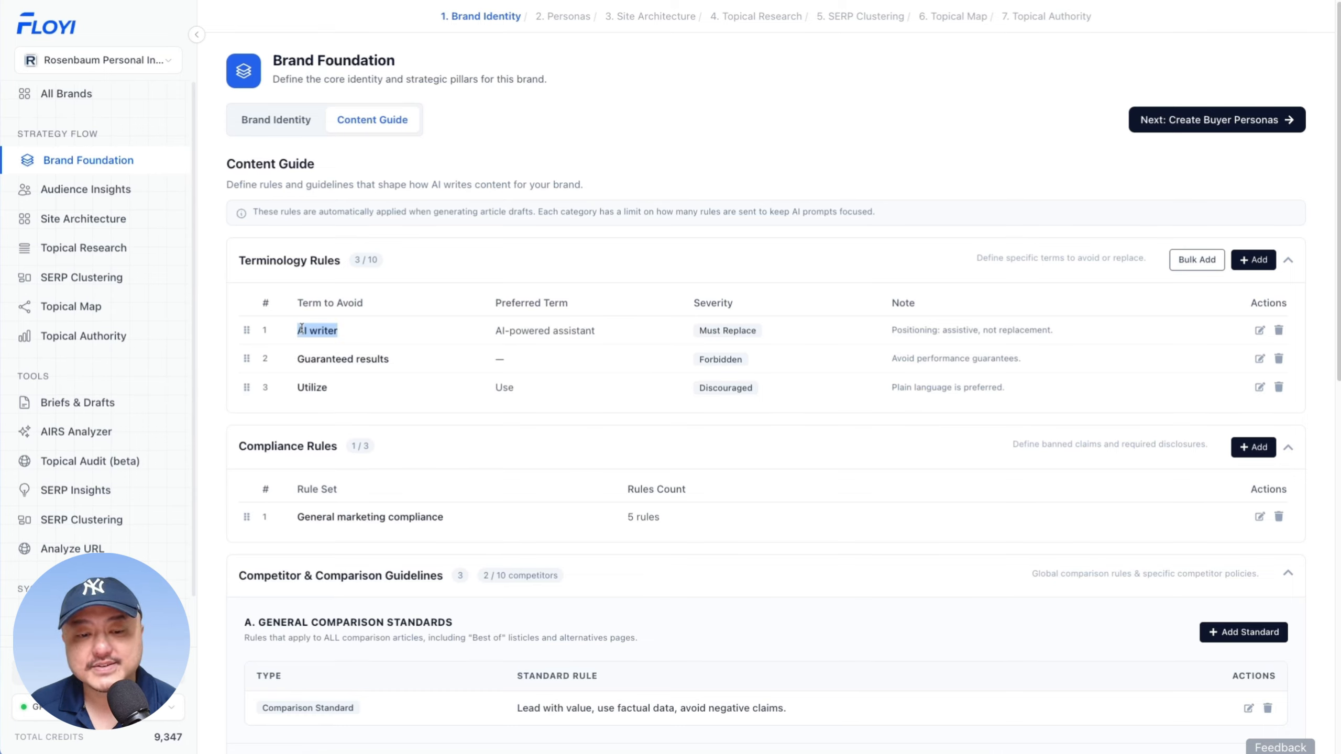
pyautogui.moveTo(508, 331); pyautogui.dragTo(595, 331)
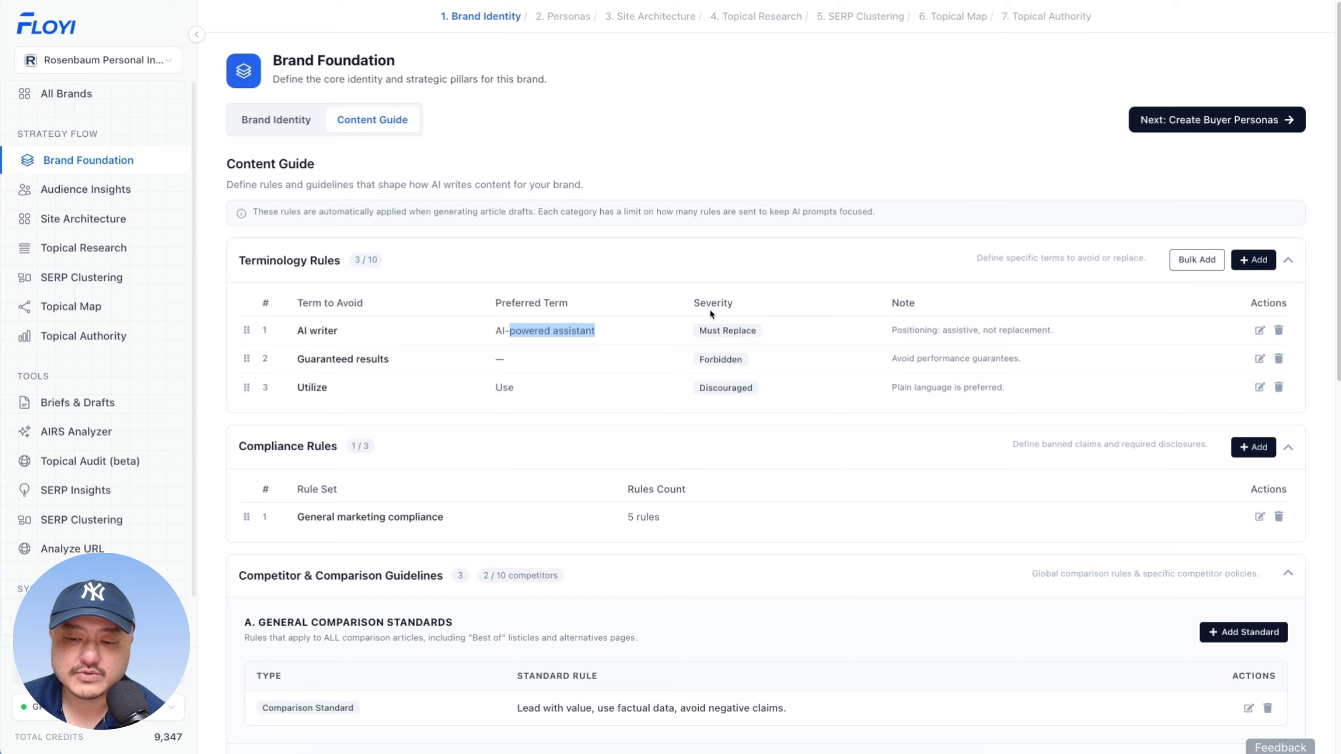
# - Open a new terminology rule, examine its term fields and the Must Replace, Forbidden and Discouraged severity levels, and discard it
pyautogui.click(1272, 264)
pyautogui.click(551, 291)
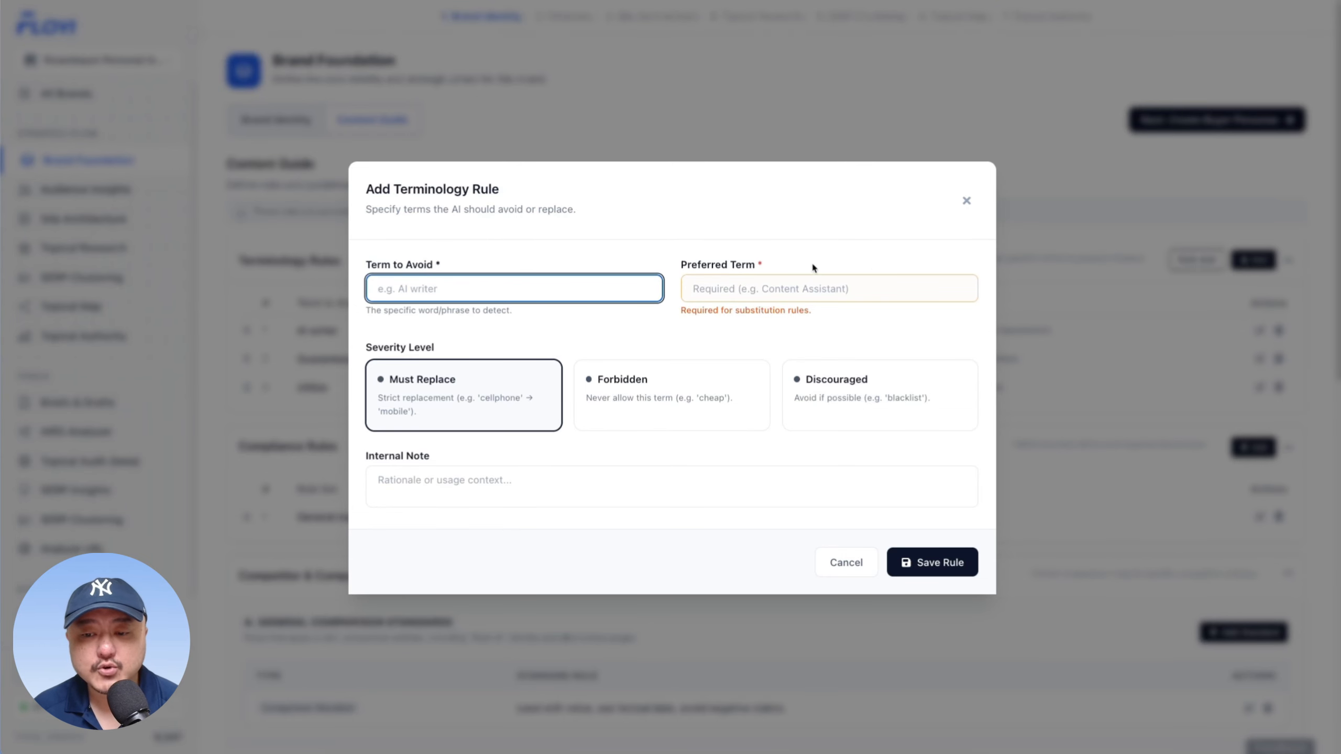
pyautogui.click(738, 289)
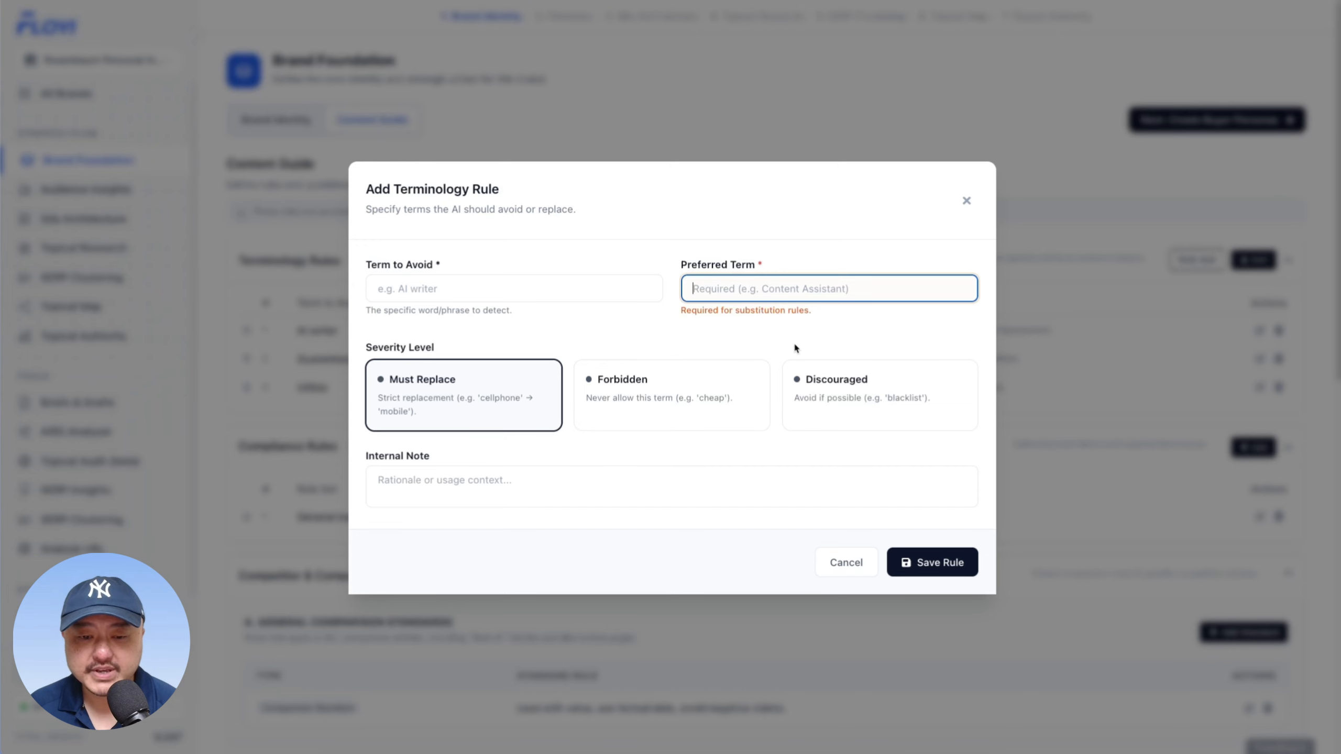
pyautogui.click(399, 294)
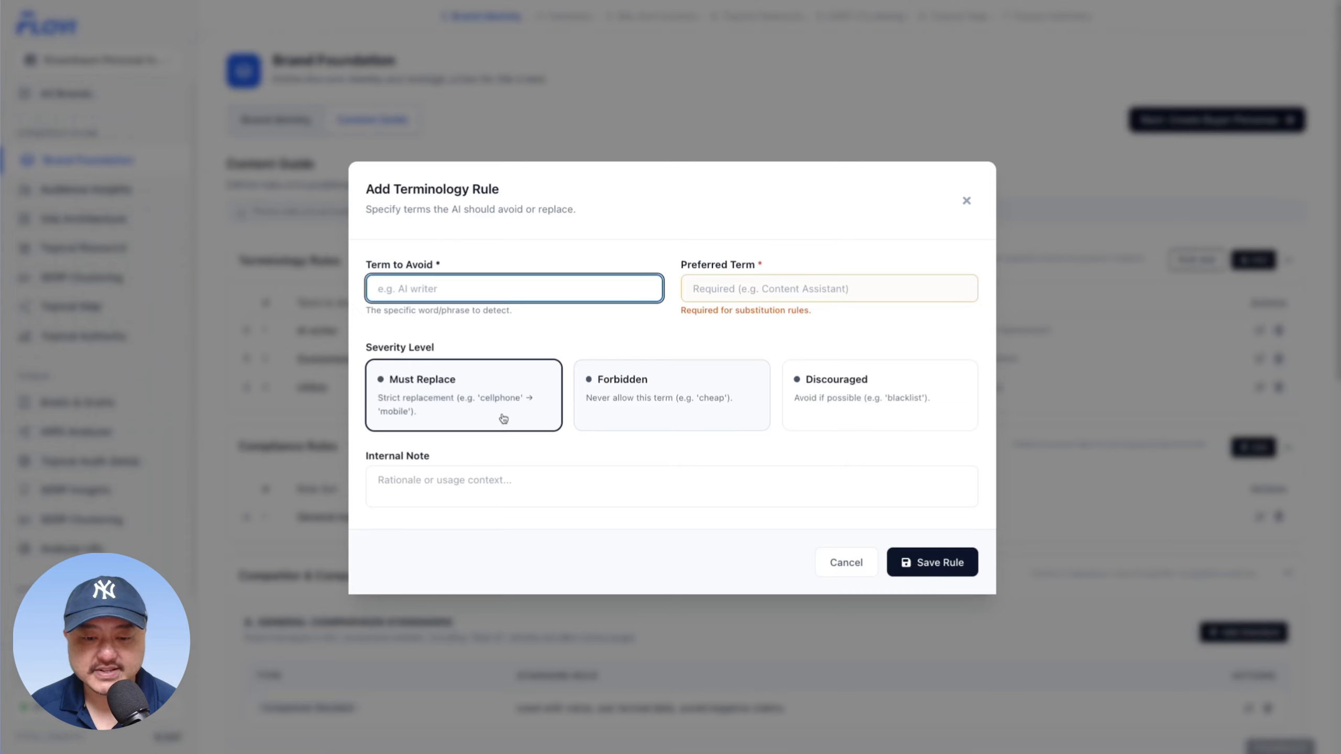
pyautogui.click(652, 396)
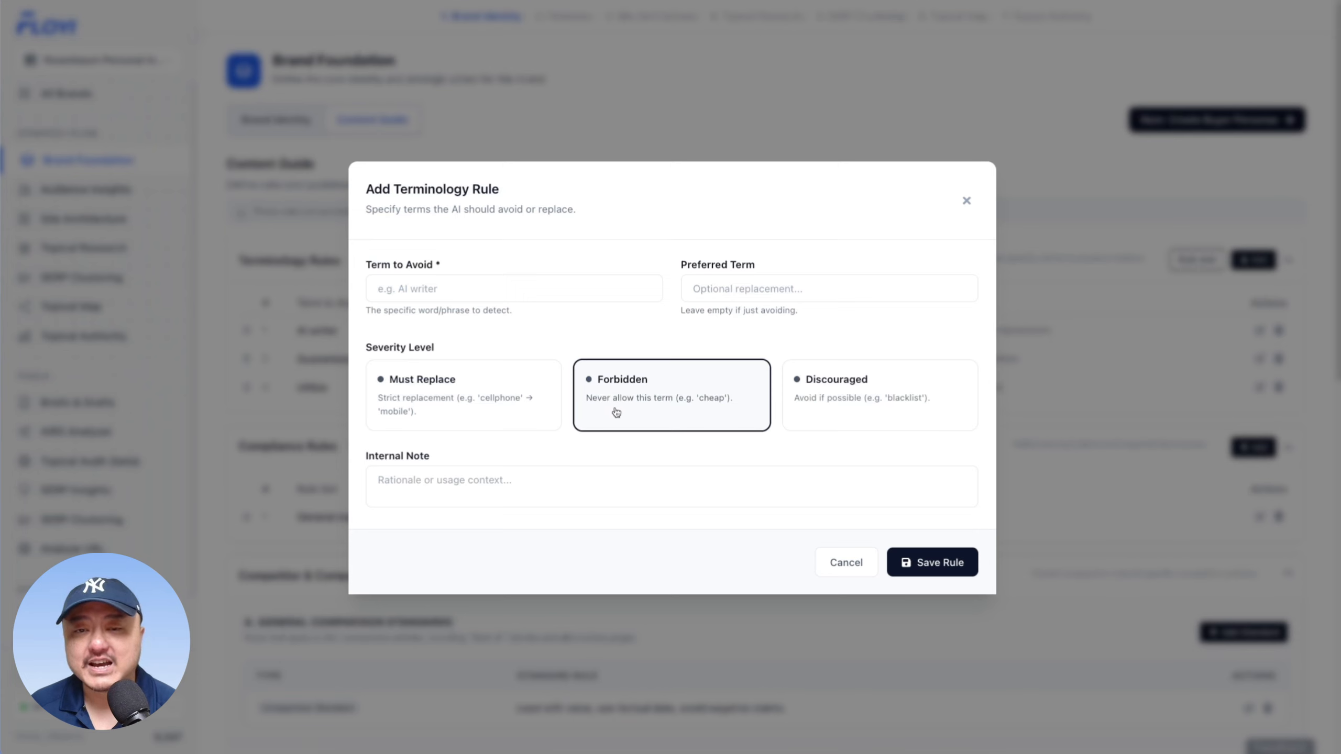
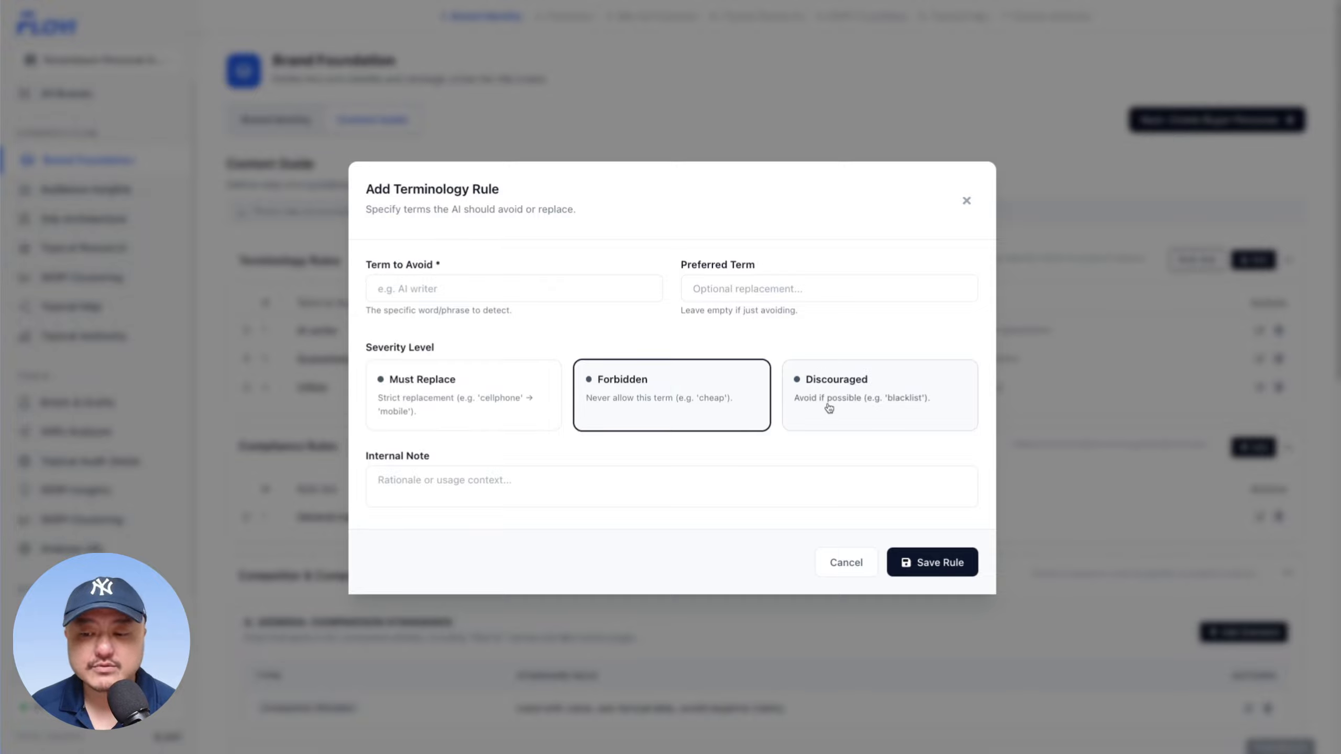
pyautogui.click(906, 563)
# - Open the General marketing compliance rule set, examine its name, banned claims and required disclosures, and close it without changes
pyautogui.scroll(-4, 549, 311)
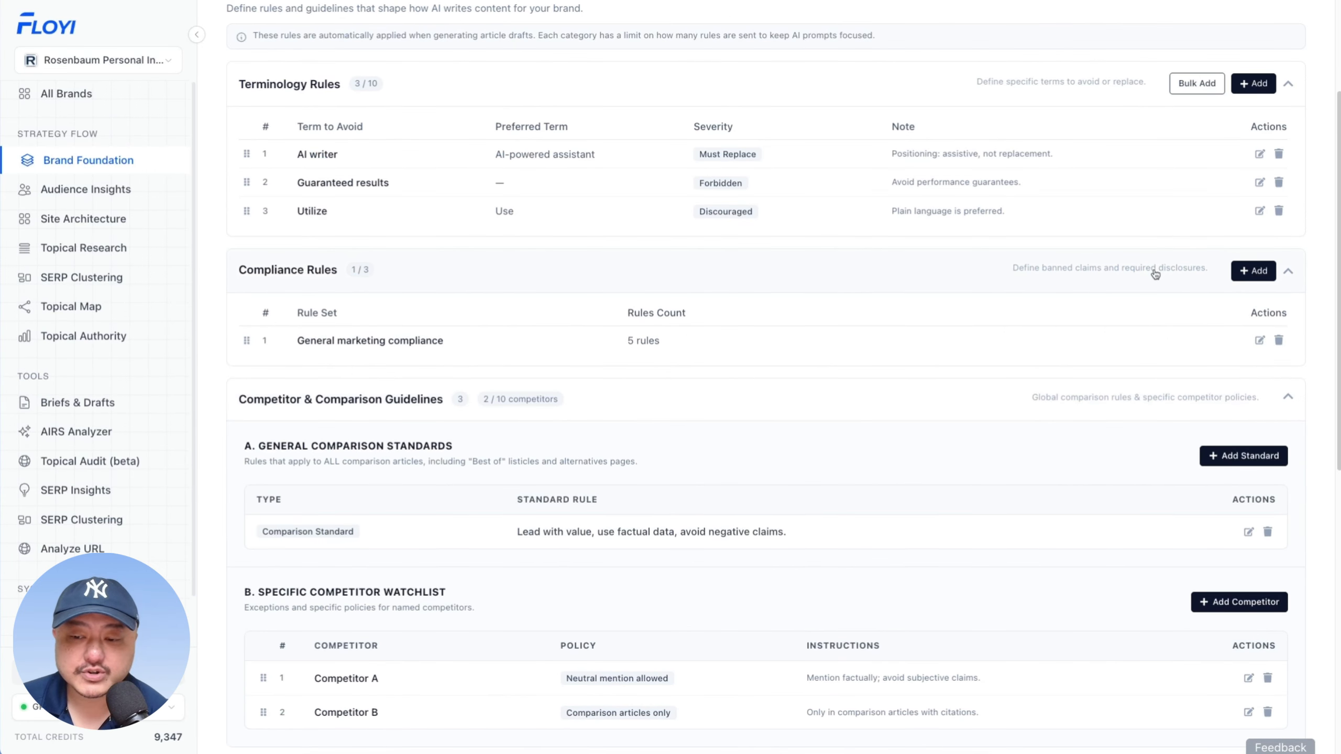
pyautogui.click(1260, 341)
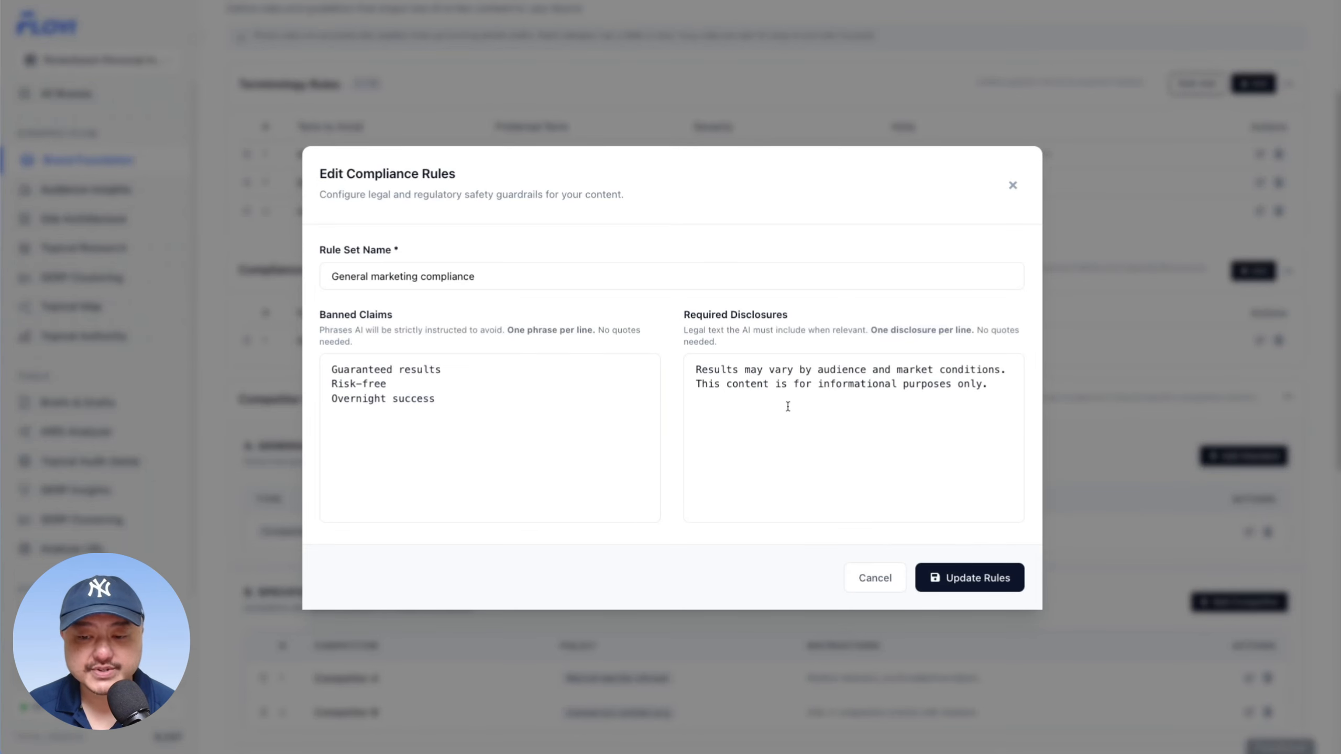
pyautogui.click(488, 270)
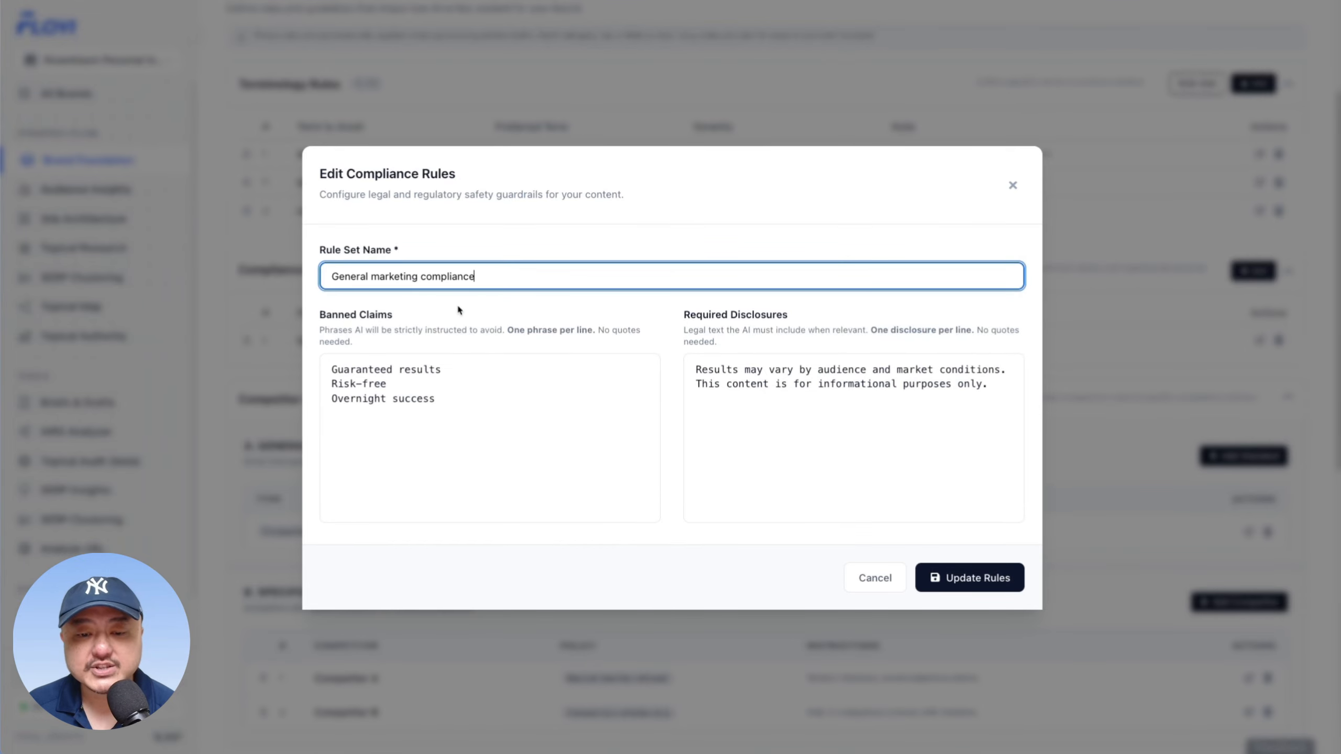
pyautogui.click(477, 397)
pyautogui.hotkey('ctrl', 'a')
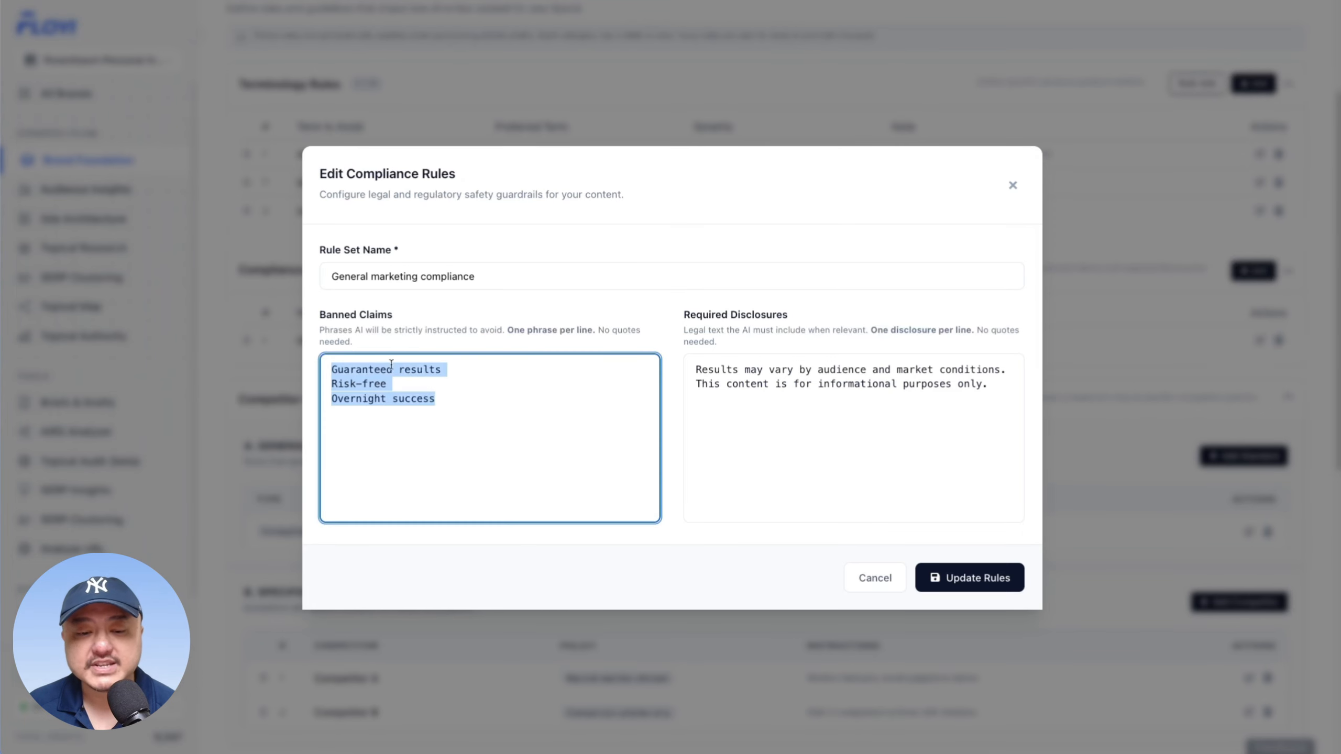
pyautogui.click(533, 401)
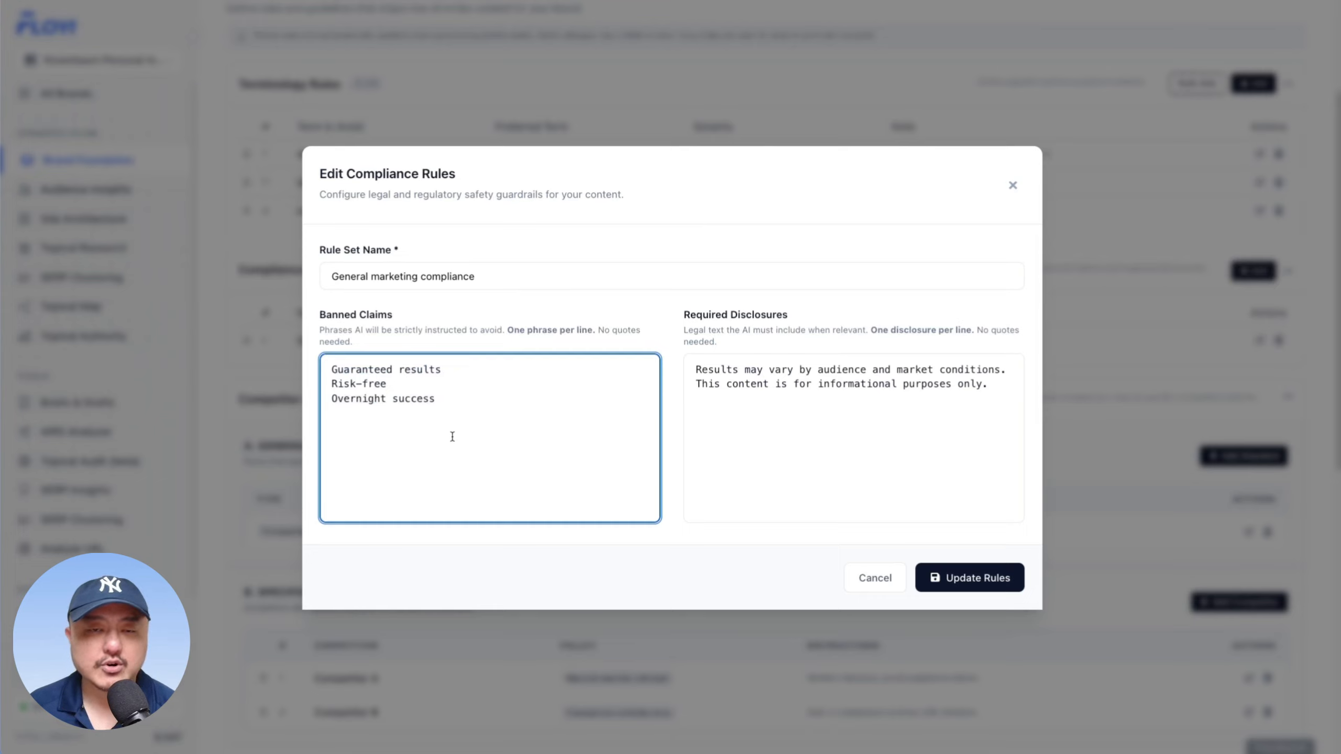
pyautogui.moveTo(695, 369)
pyautogui.mouseDown()
pyautogui.moveTo(993, 377)
pyautogui.moveTo(715, 387)
pyautogui.mouseUp()
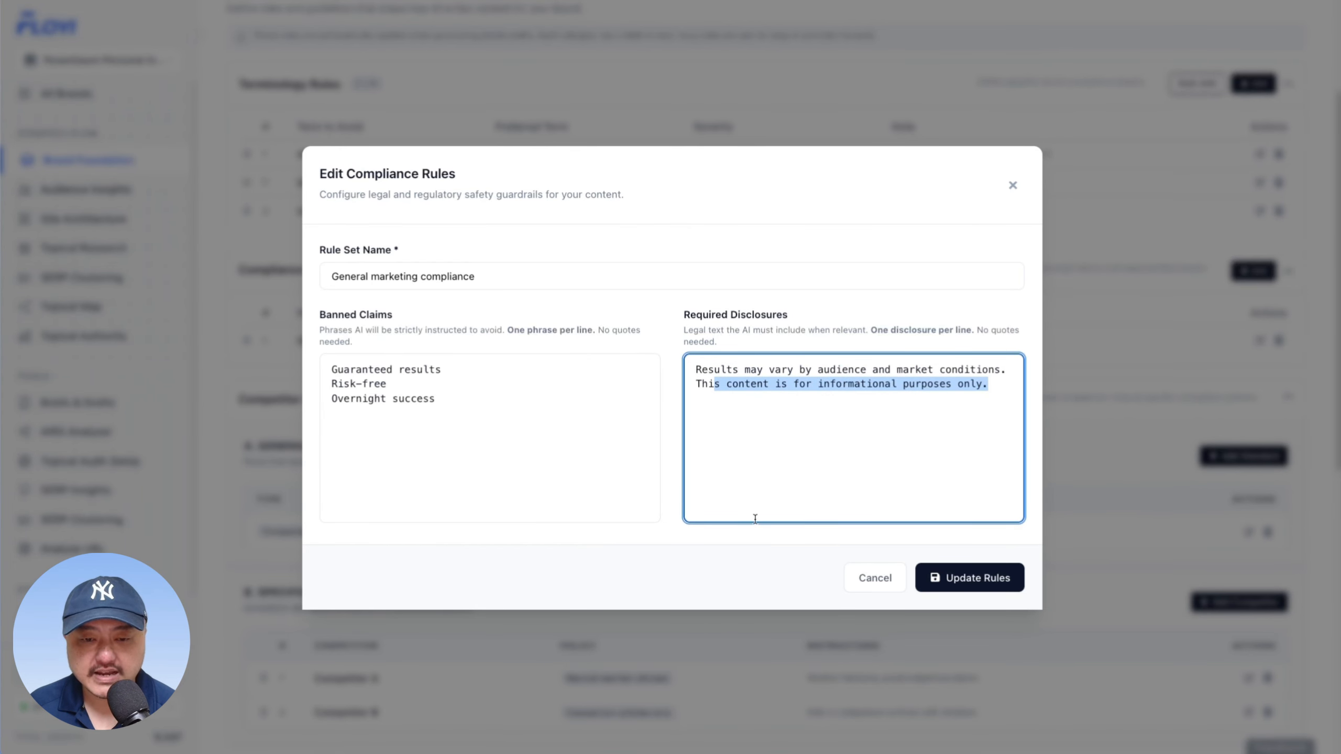
pyautogui.click(874, 578)
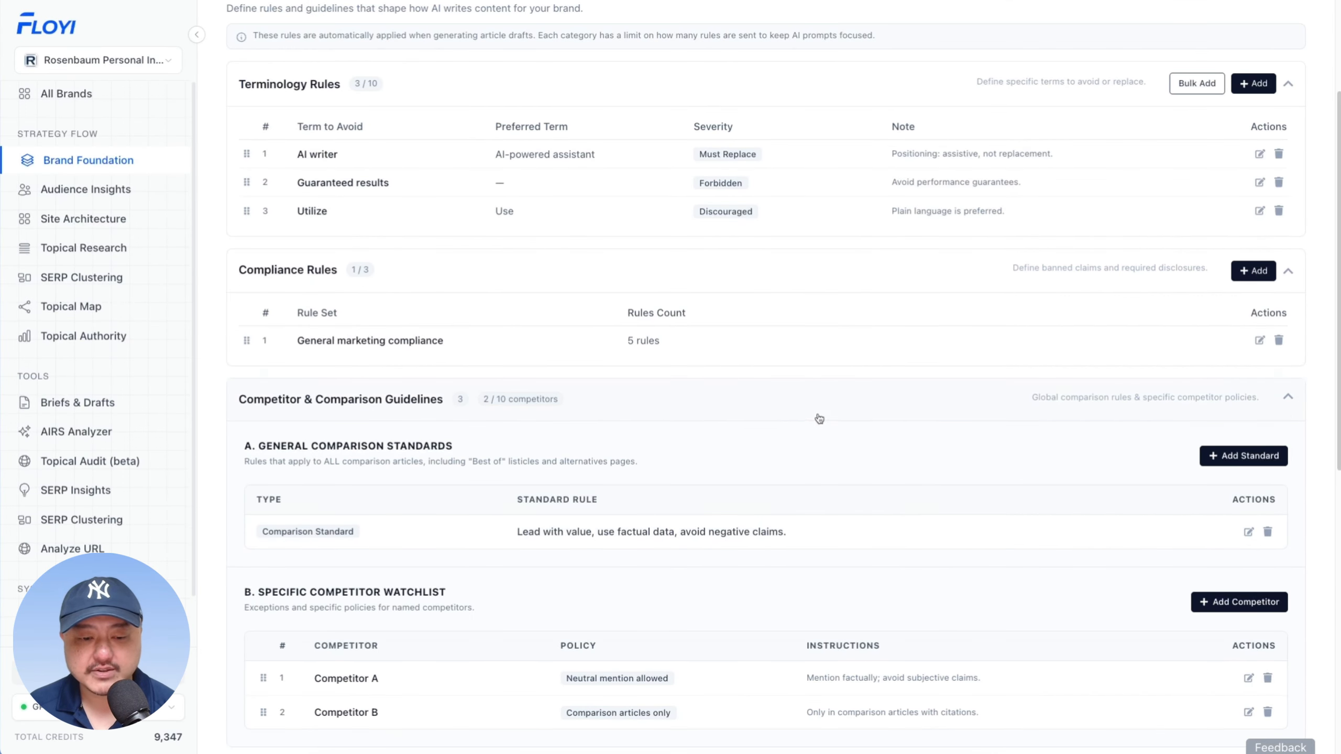
# - Open the comparison standard under General Comparison Standards, read its rule text and close it without changes
pyautogui.scroll(-5, 822, 422)
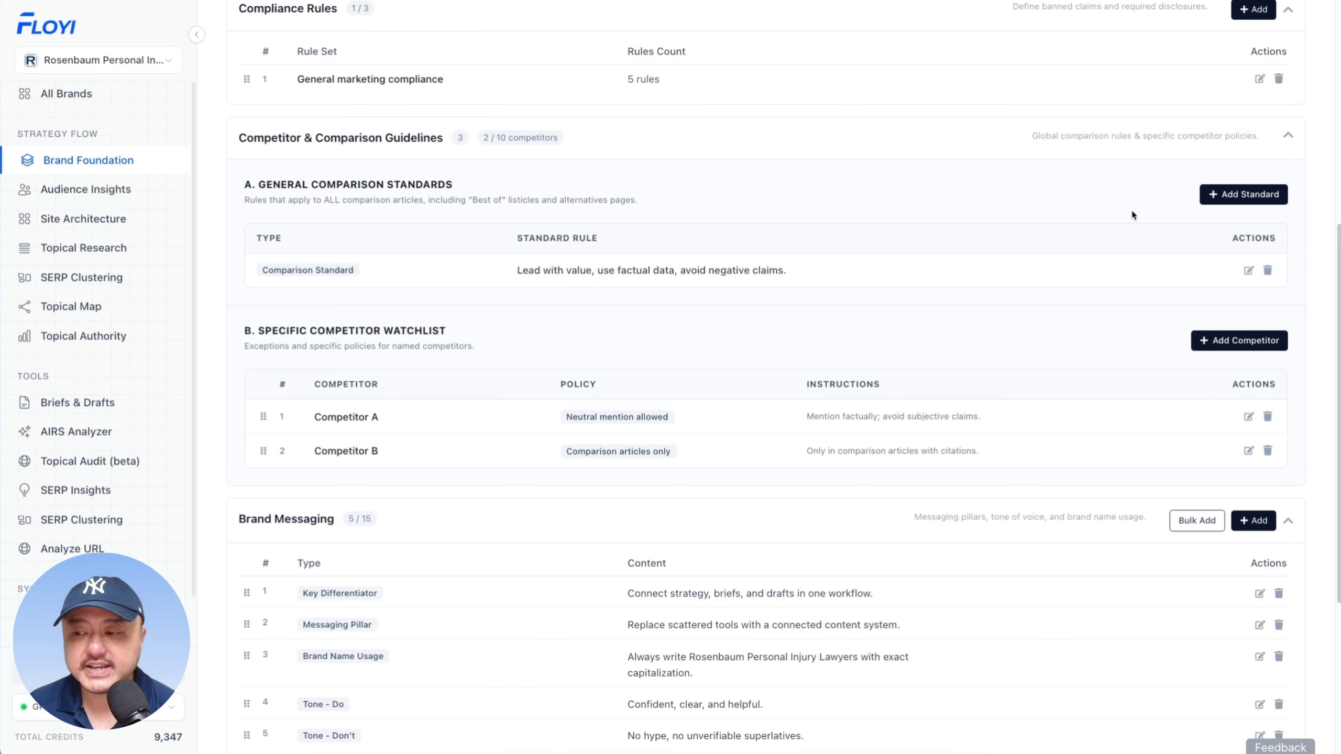
pyautogui.click(1249, 271)
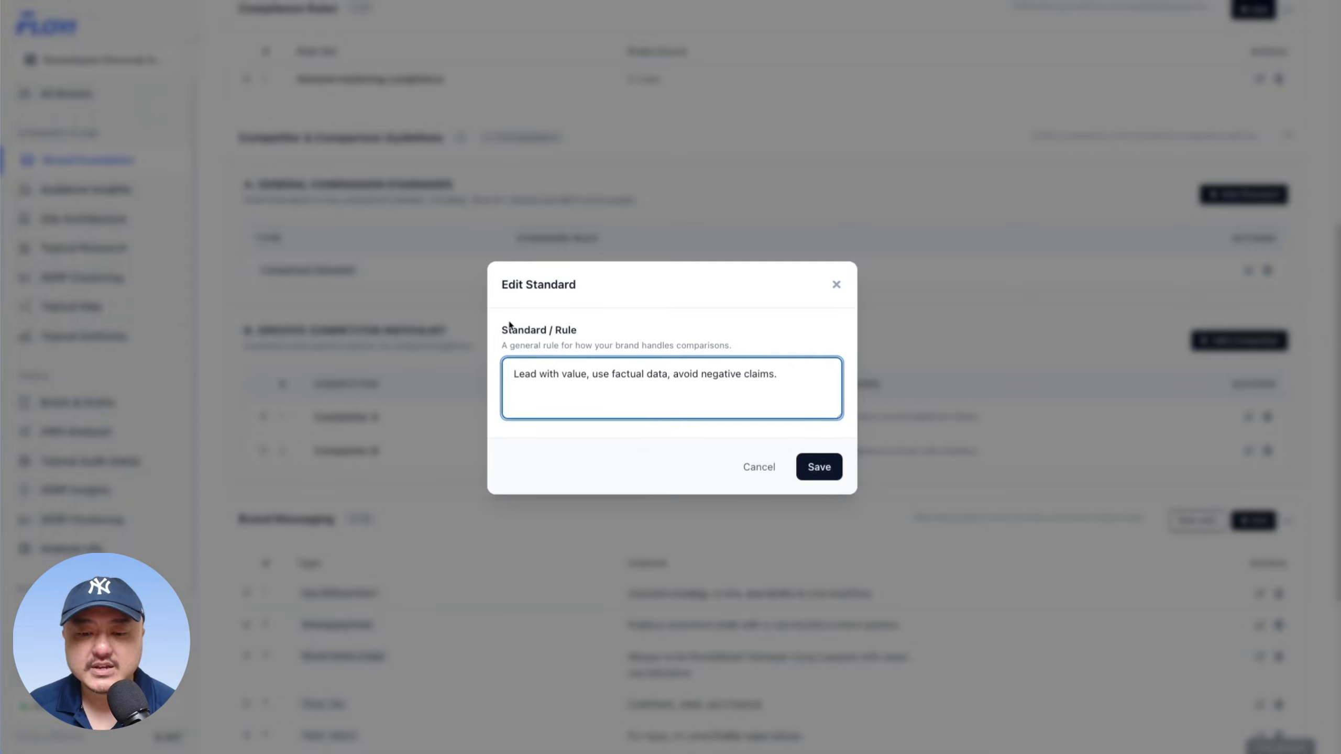
pyautogui.click(520, 381)
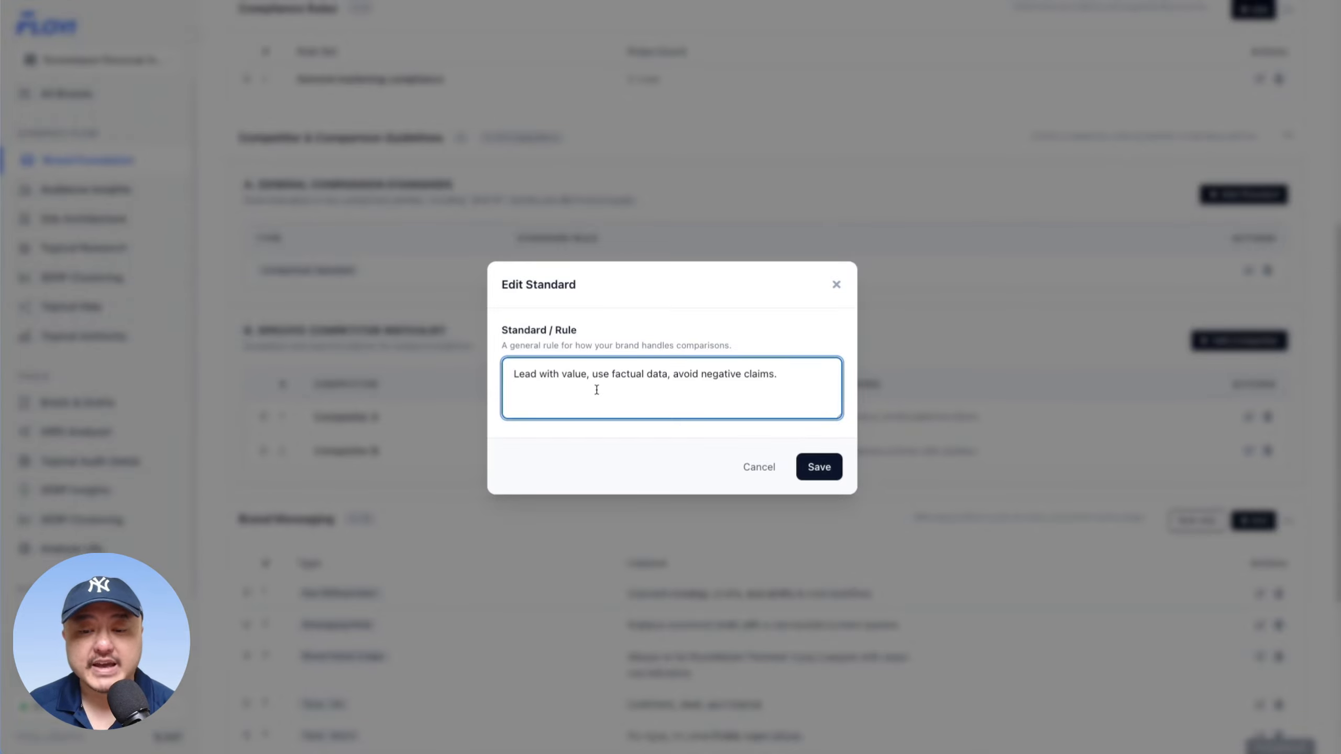
pyautogui.click(759, 467)
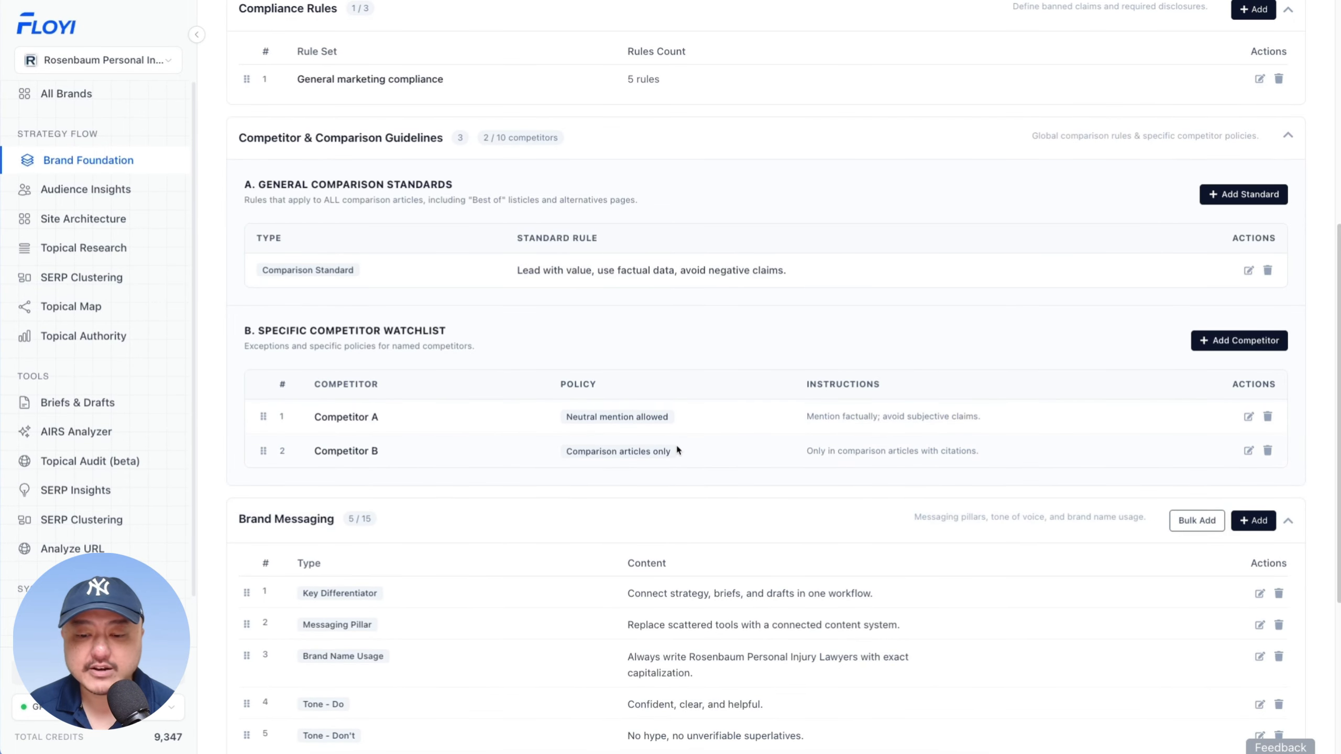
# - Try the Comparison articles only, Positive/neutral only and Never mention policies for Competitor A, and cancel without updating the policy
pyautogui.scroll(-2, 680, 449)
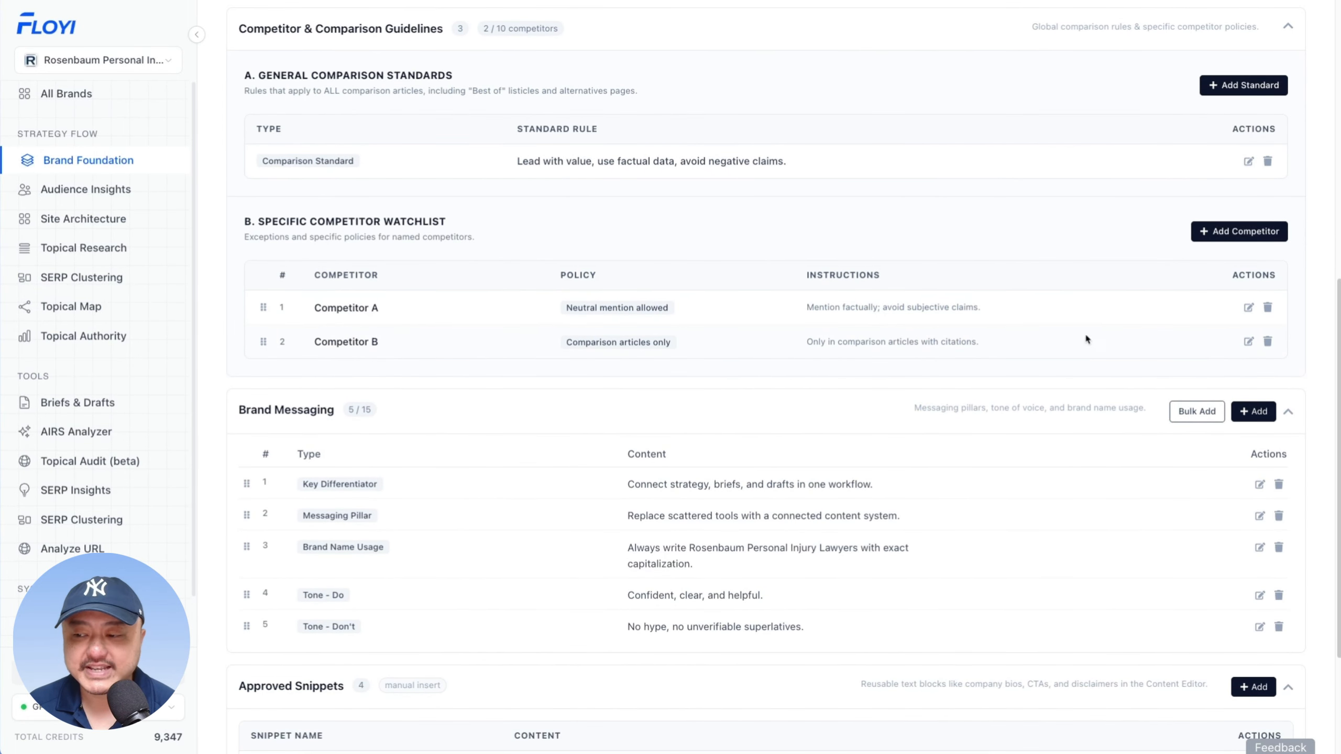
pyautogui.click(1248, 308)
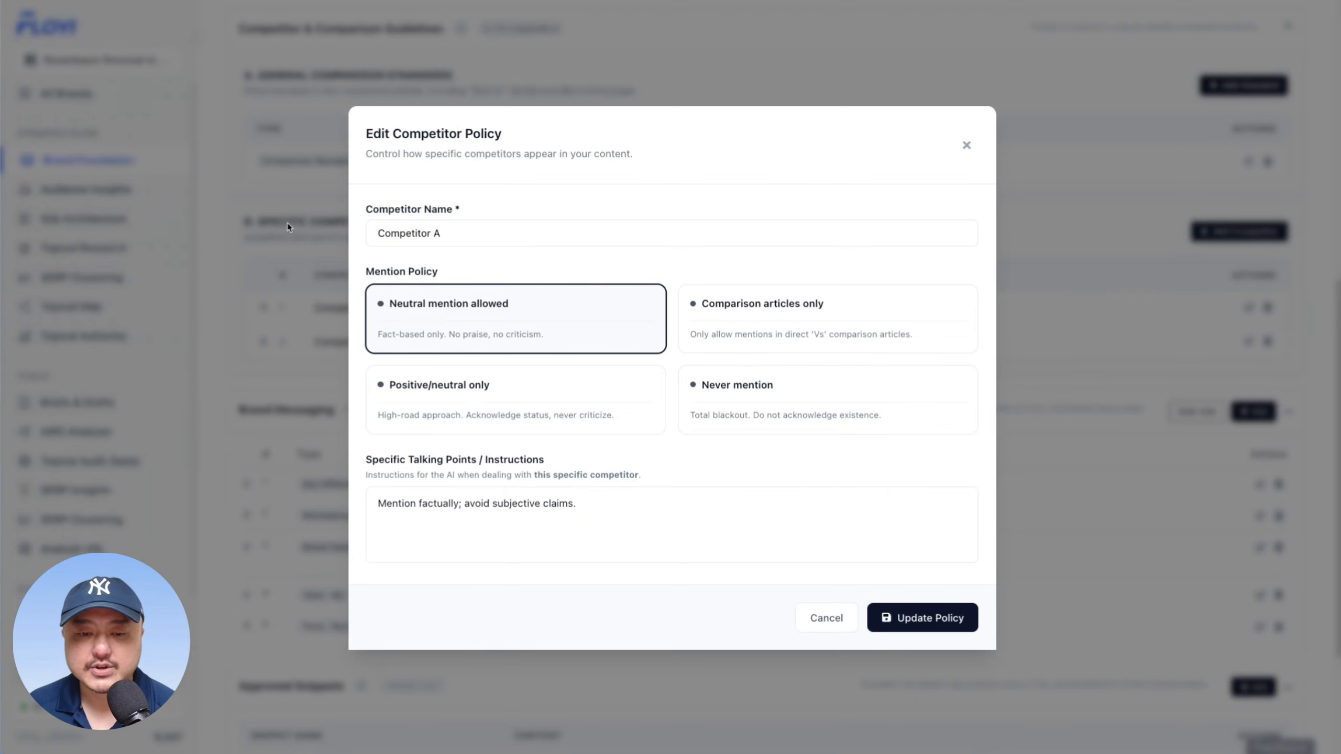
pyautogui.moveTo(388, 226); pyautogui.dragTo(511, 237)
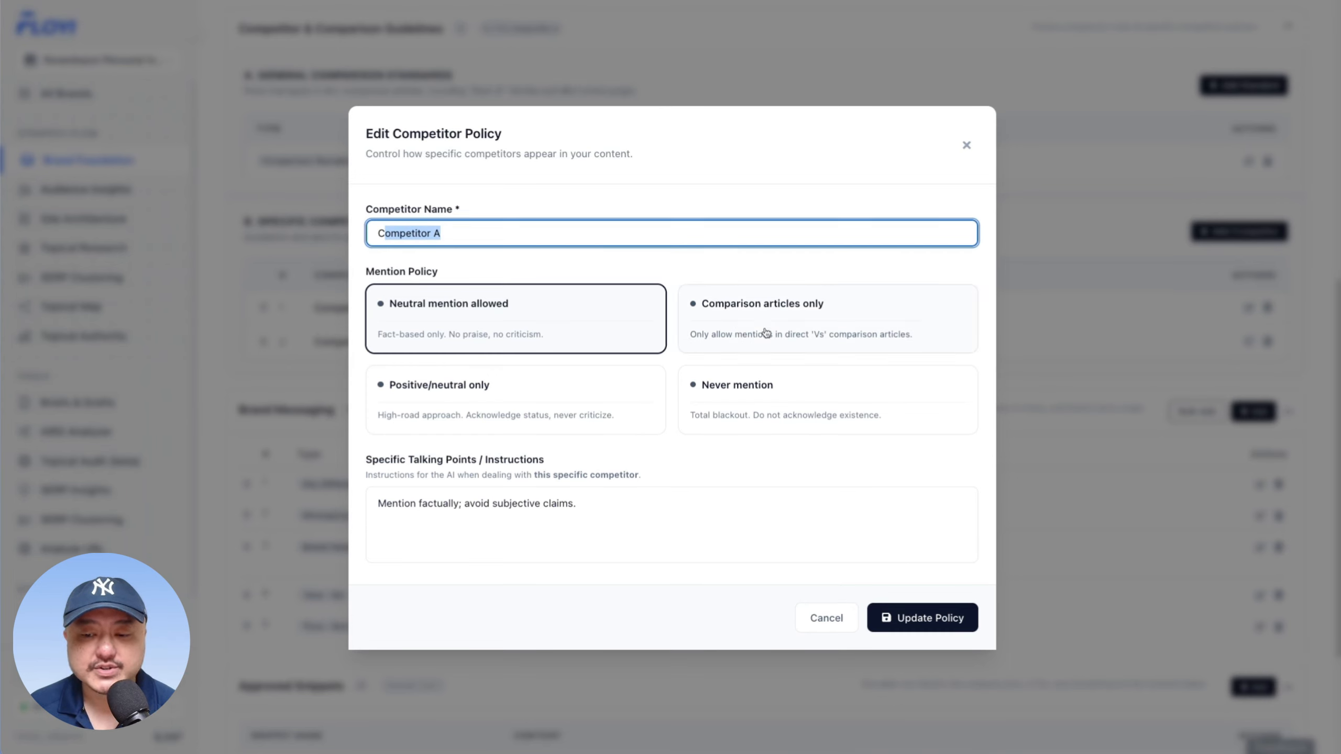
pyautogui.click(792, 330)
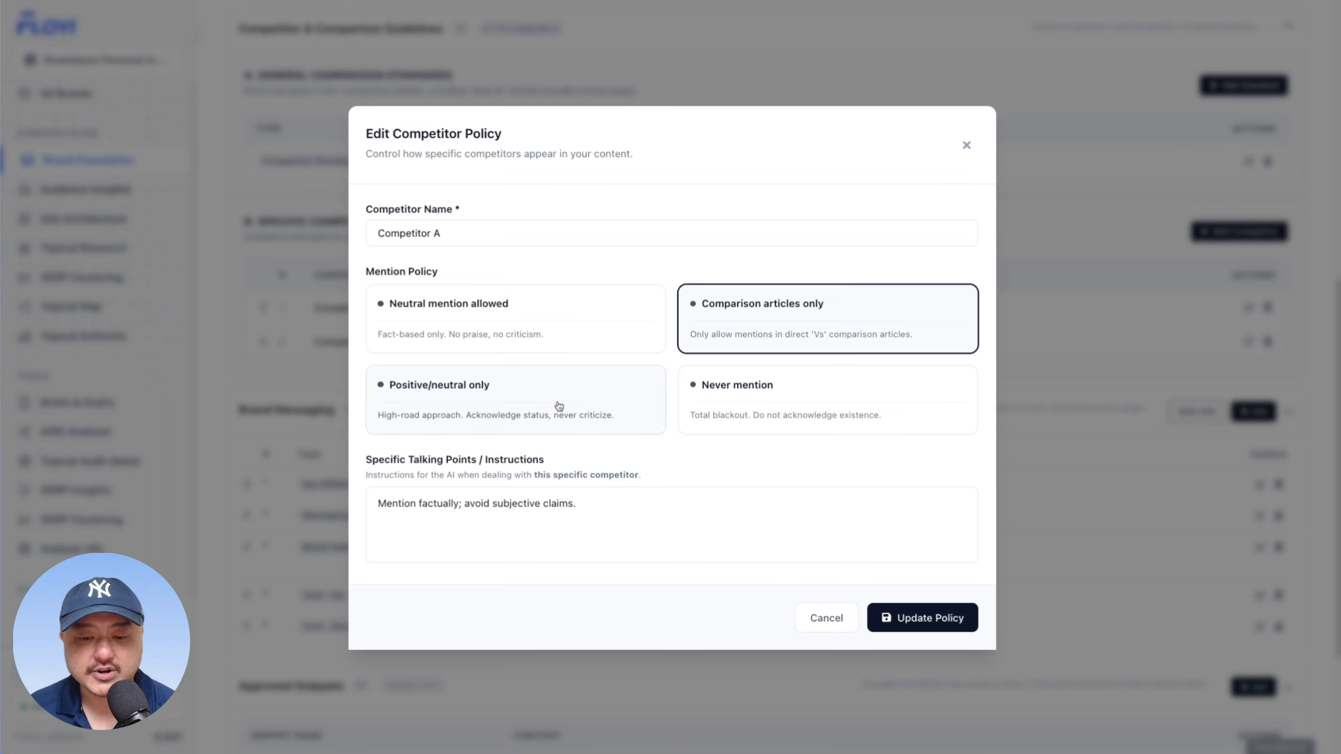
pyautogui.click(607, 389)
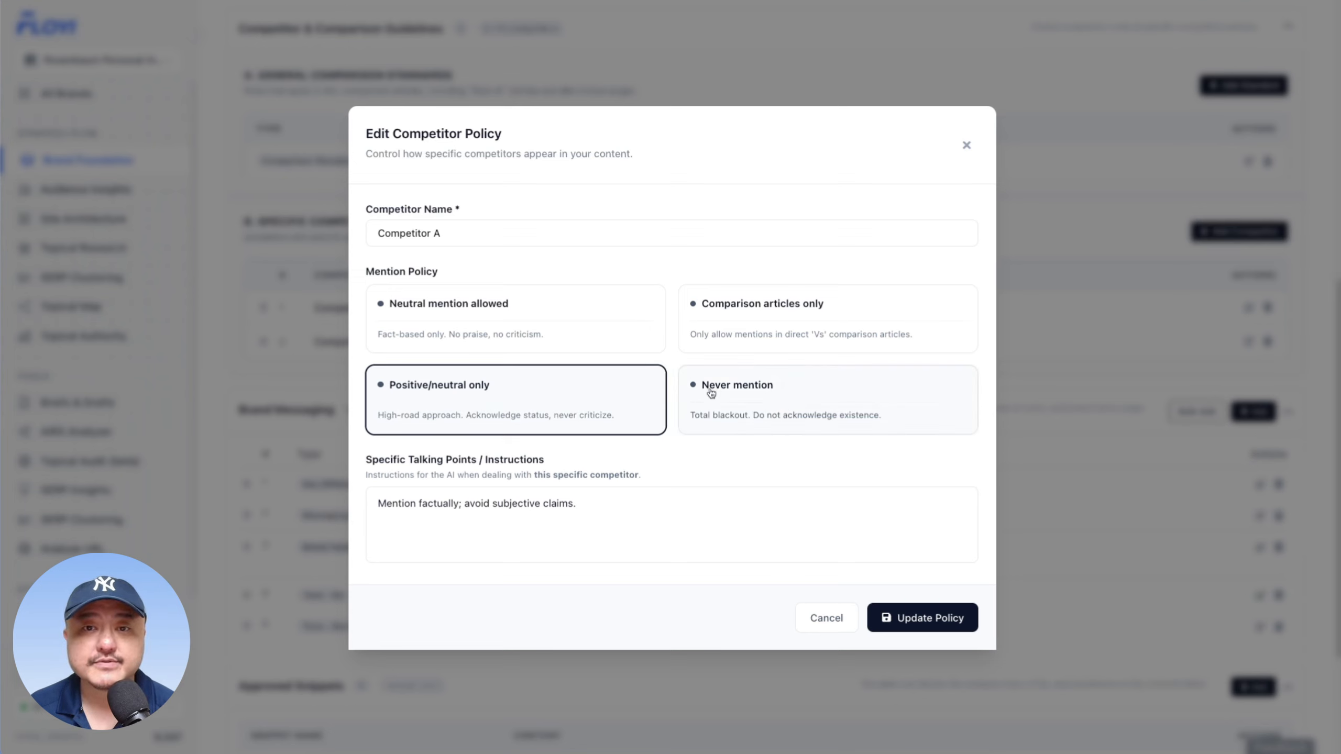
pyautogui.click(773, 404)
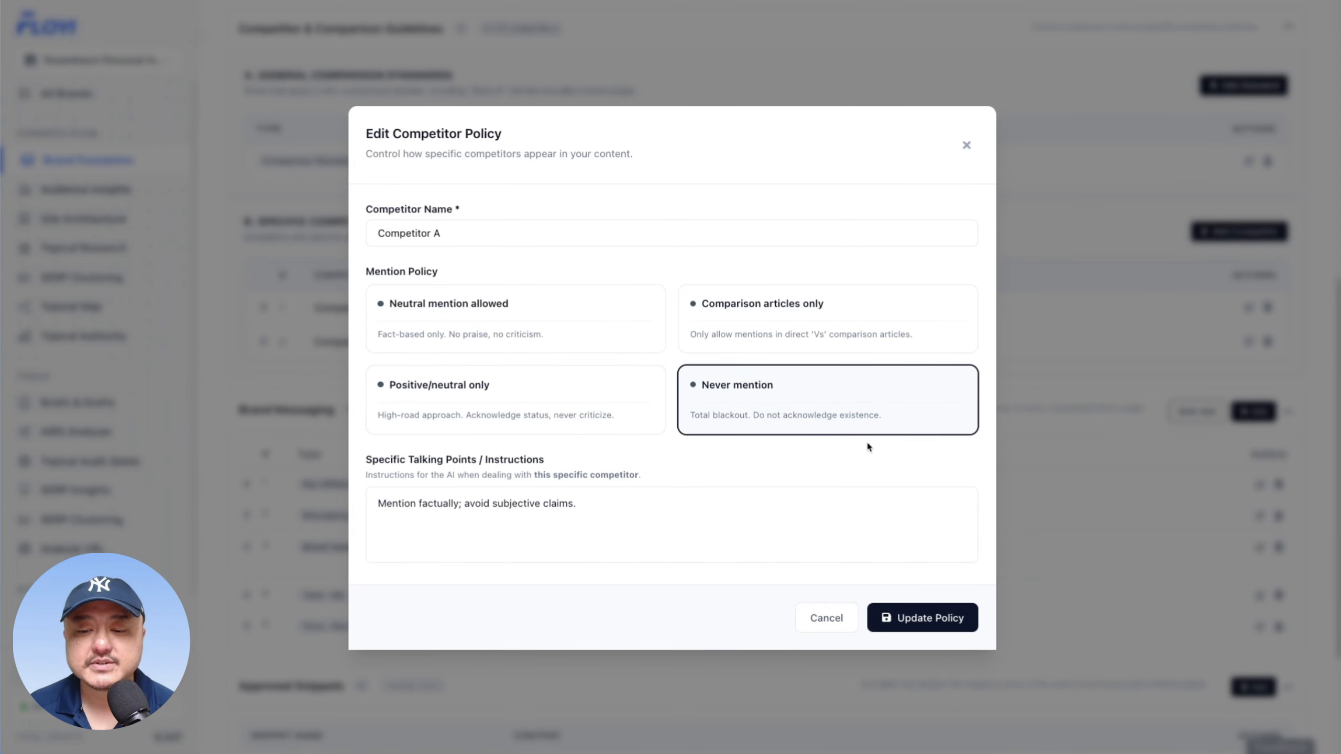
pyautogui.click(832, 626)
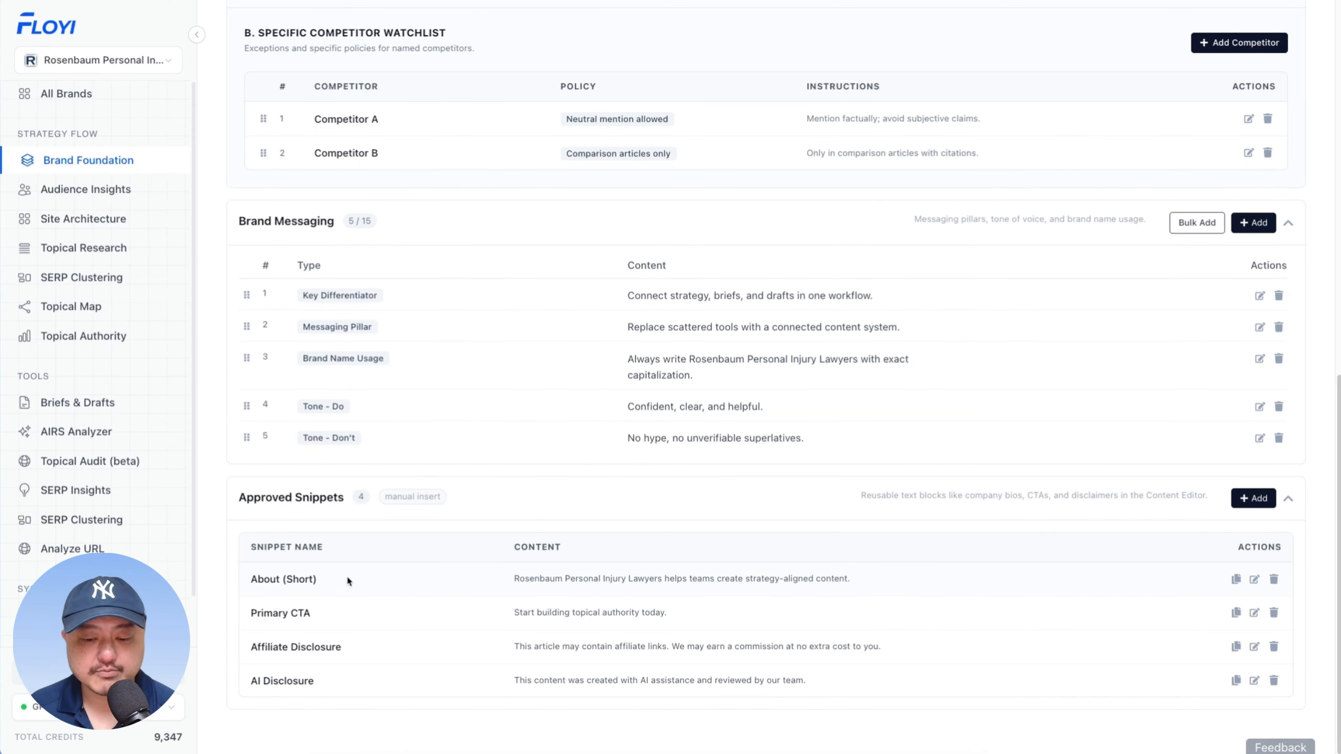
# - Read the About (Short) and Primary CTA texts in Approved Snippets and look over the whole Content Guide once more
pyautogui.tripleClick(520, 578)
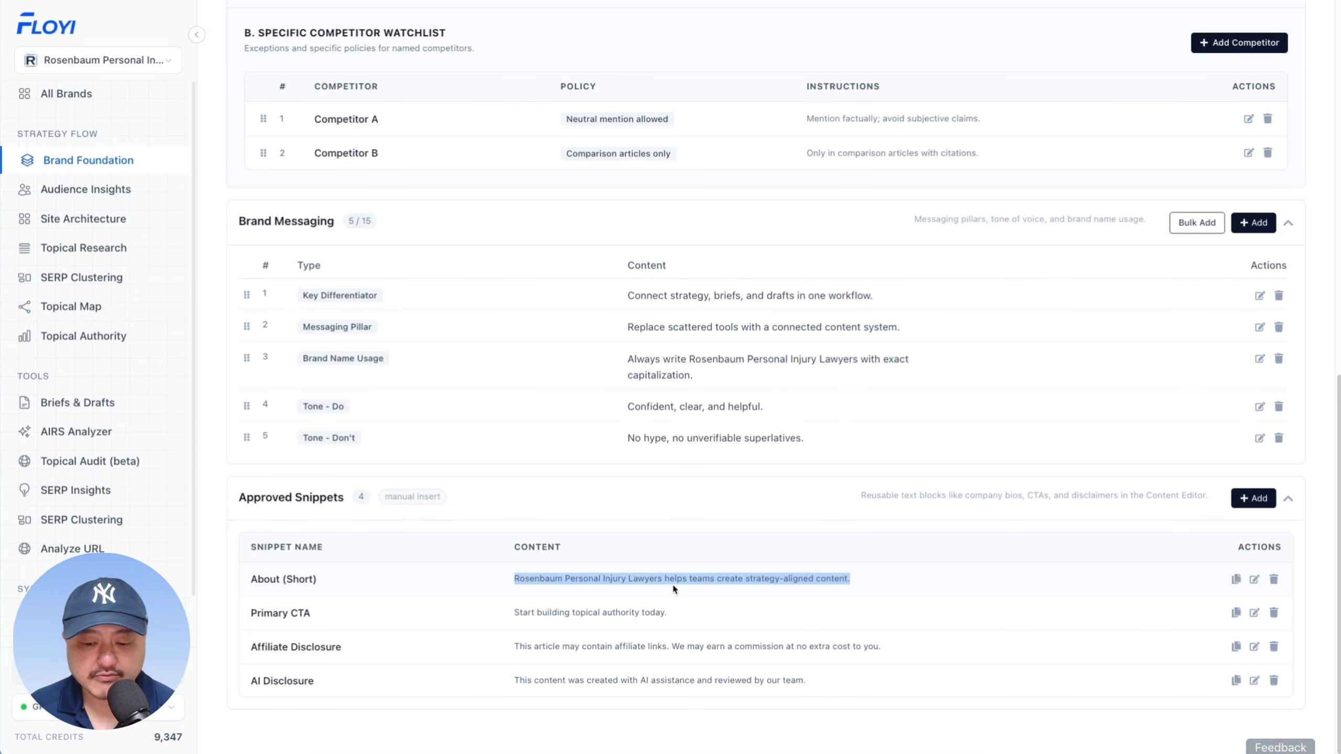
pyautogui.click(657, 578)
pyautogui.moveTo(657, 579); pyautogui.dragTo(862, 579)
pyautogui.click(705, 585)
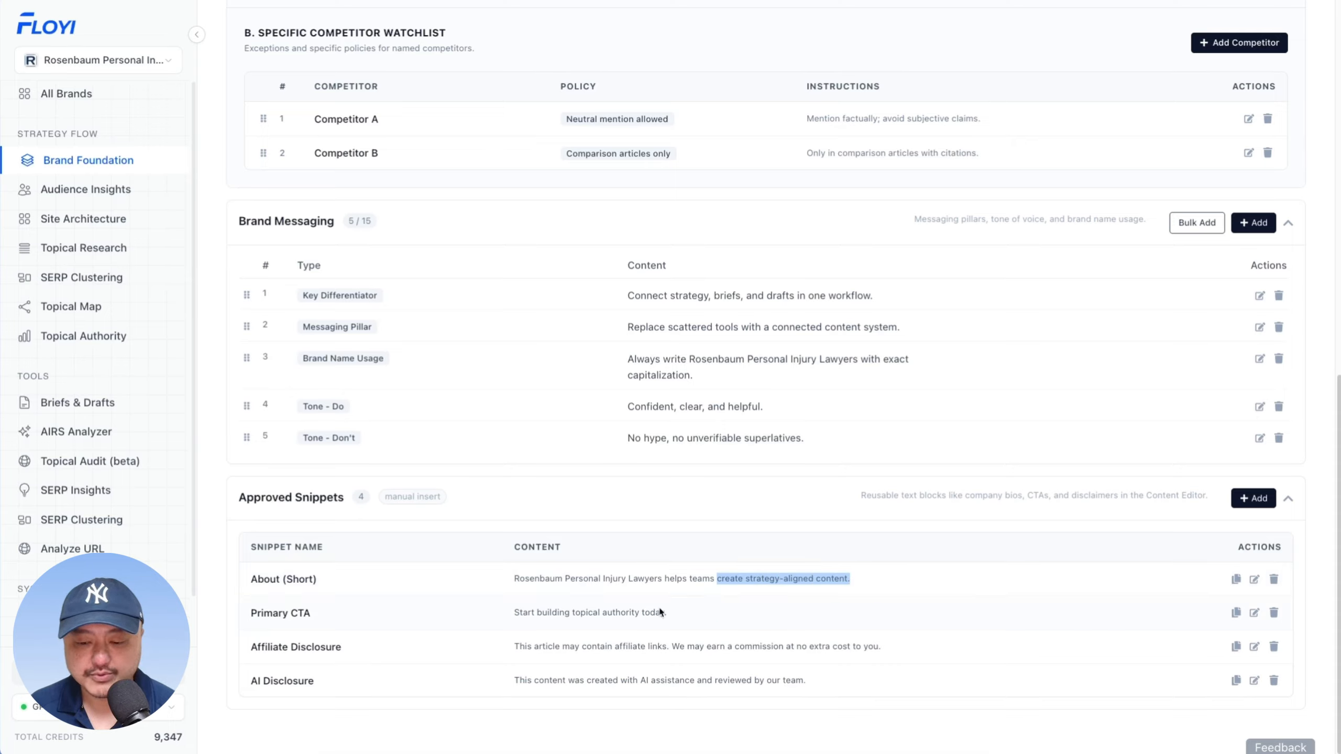
pyautogui.moveTo(528, 612); pyautogui.dragTo(760, 618)
pyautogui.click(603, 634)
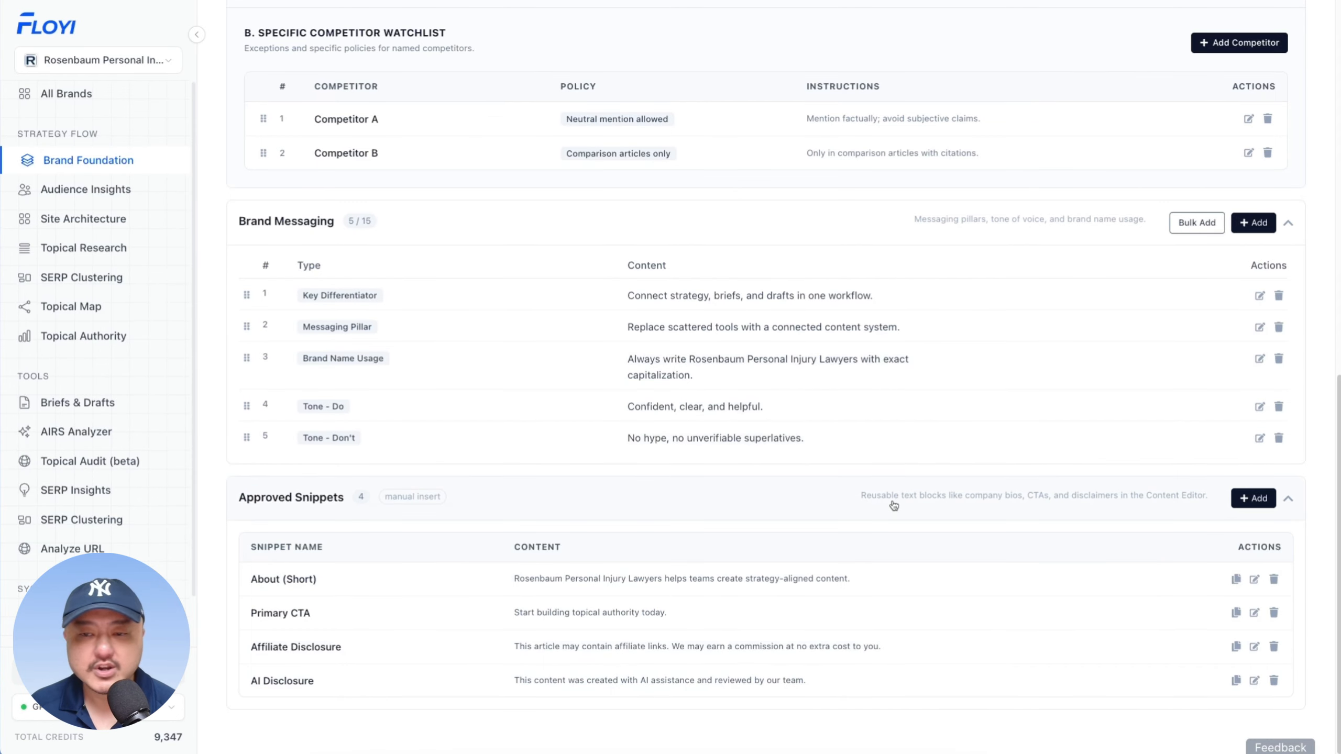
pyautogui.scroll(1, 889, 506)
pyautogui.scroll(15, 889, 507)
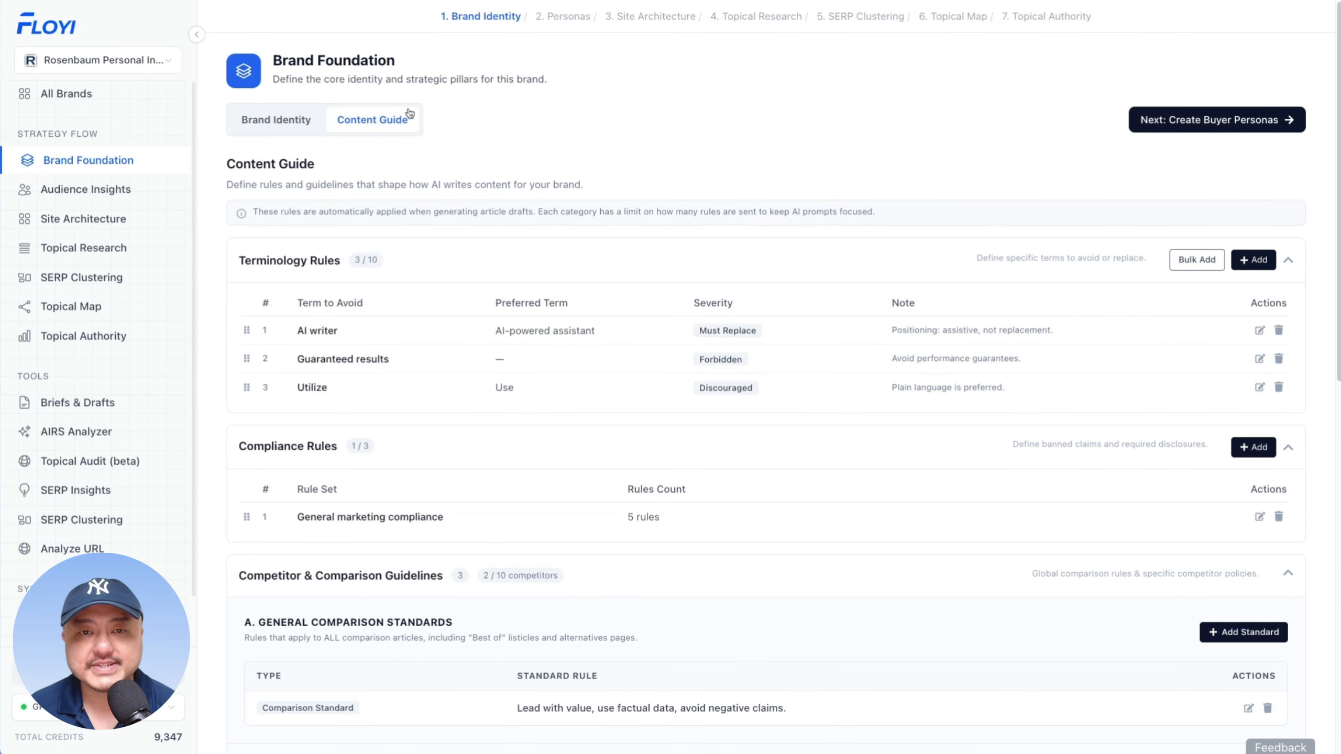
pyautogui.scroll(-10, 858, 641)
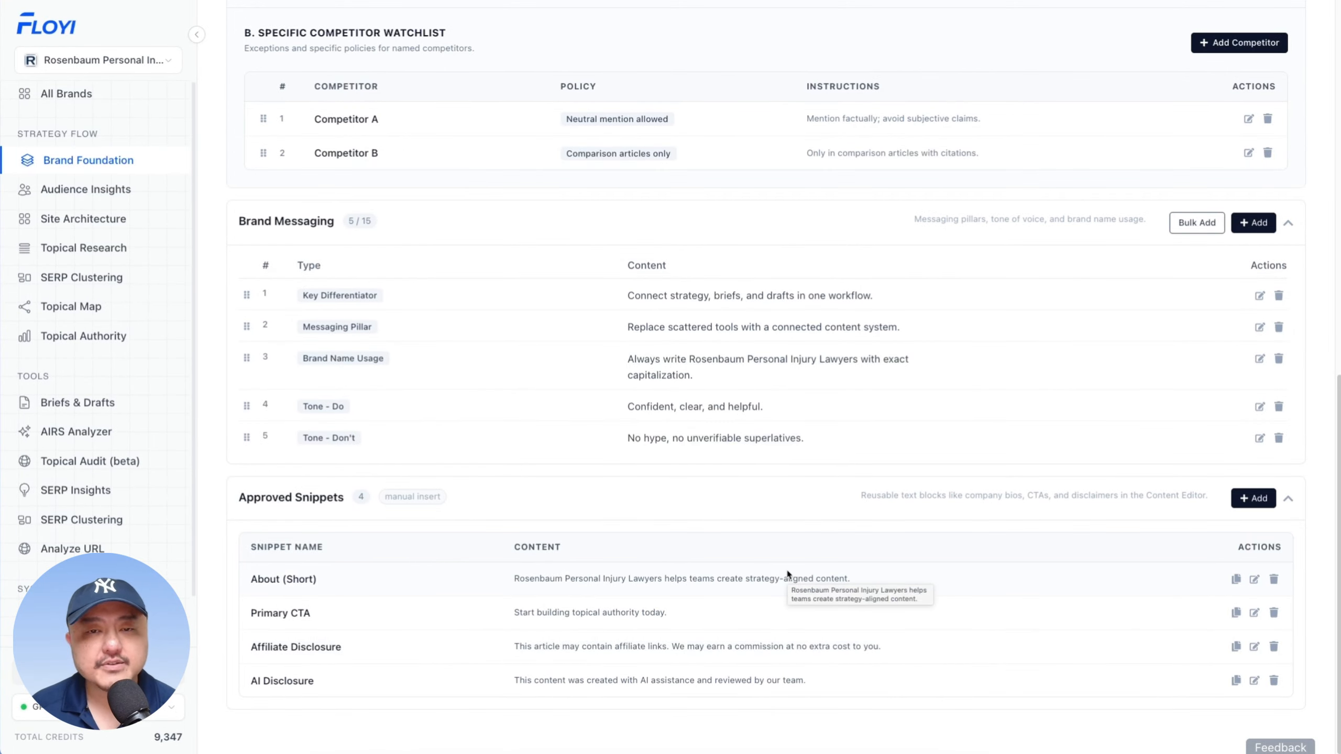
pyautogui.scroll(10, 466, 249)
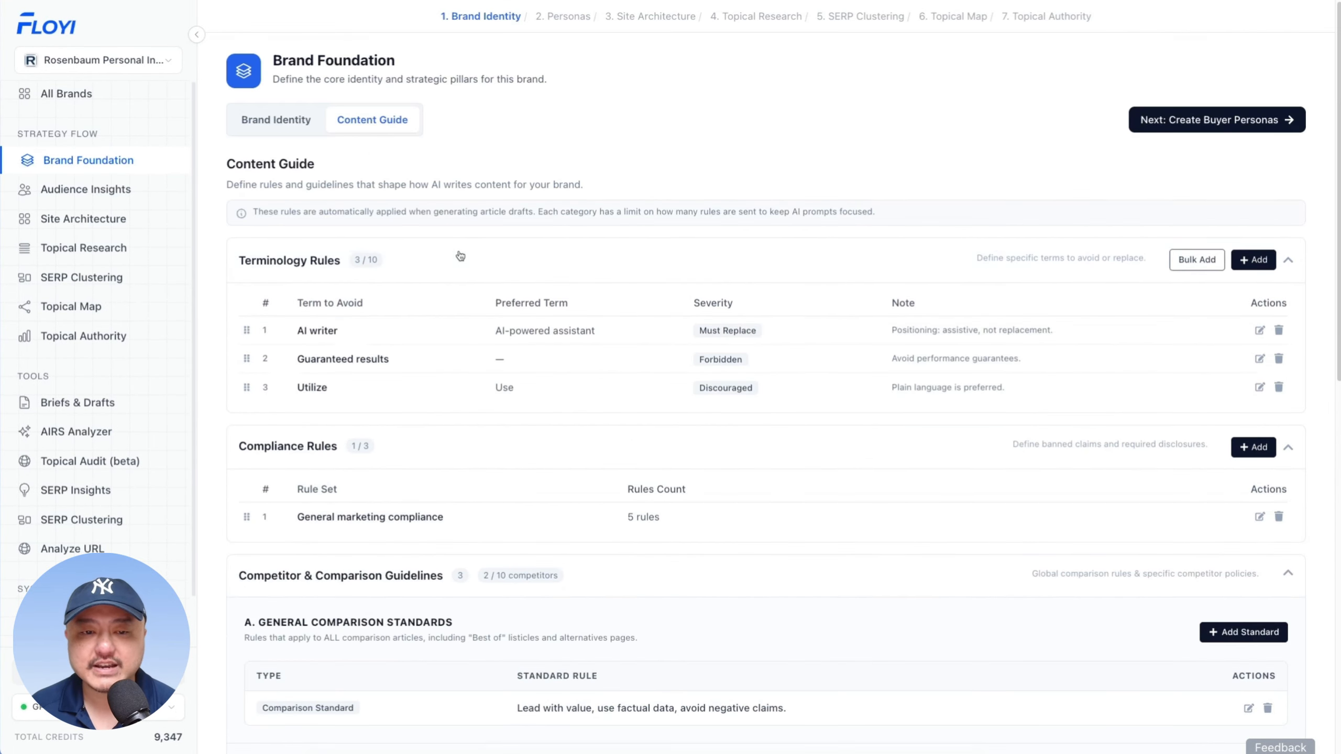
# - Visit Brand Identity and Audience Insights, and examine the site information, target audience, buyer personas and outline in Topical Research
pyautogui.click(273, 126)
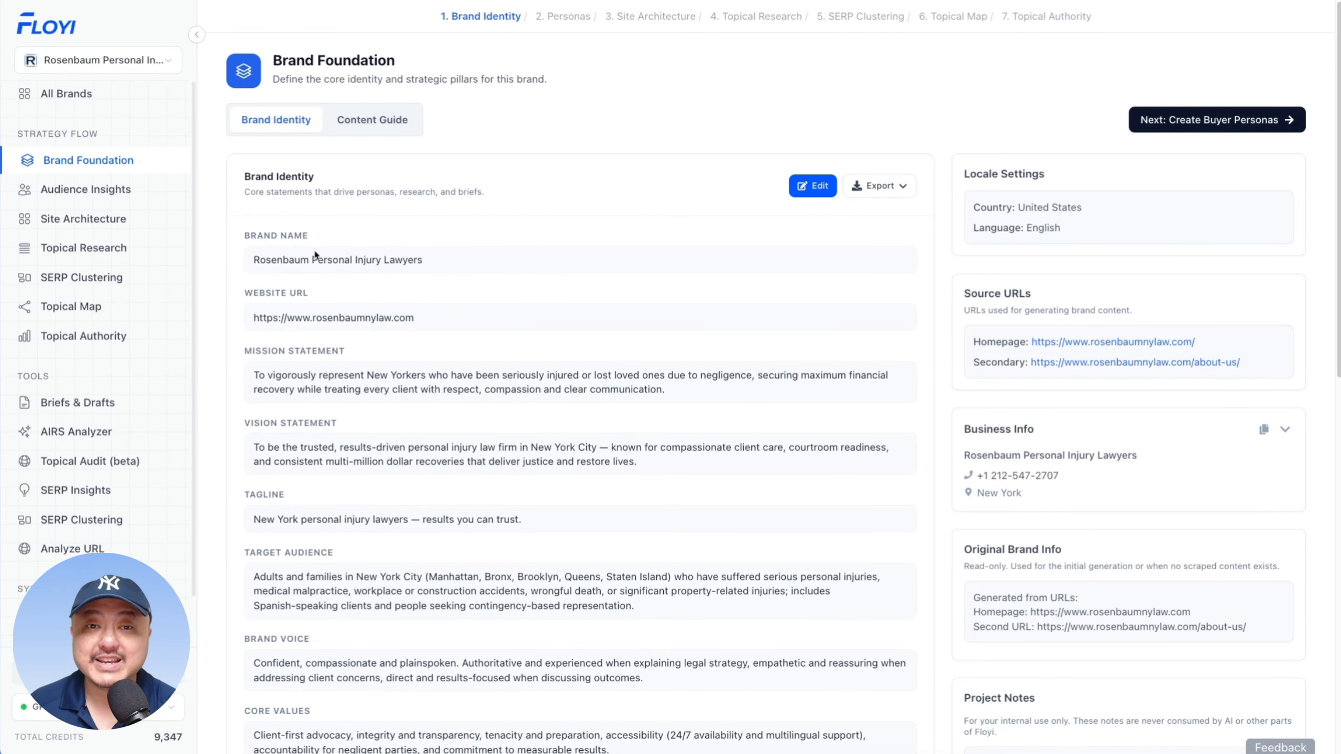
pyautogui.click(107, 194)
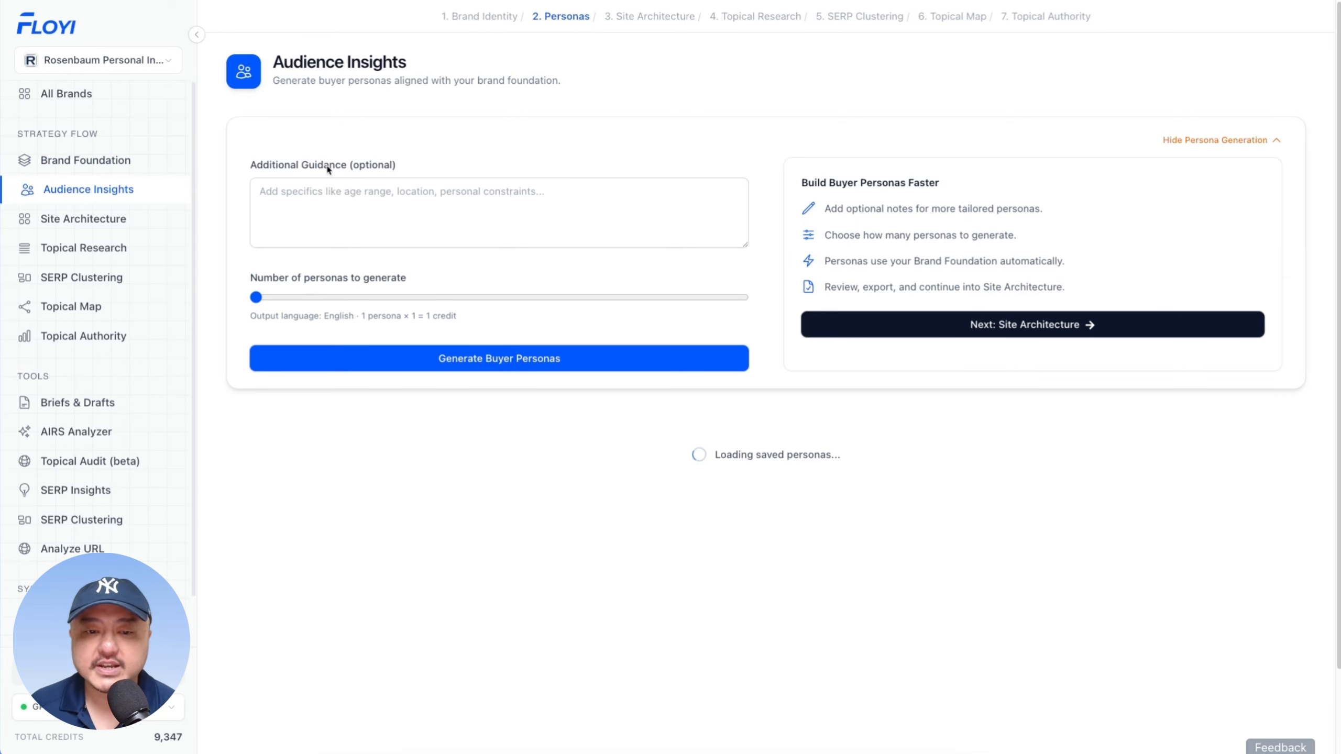
pyautogui.click(126, 249)
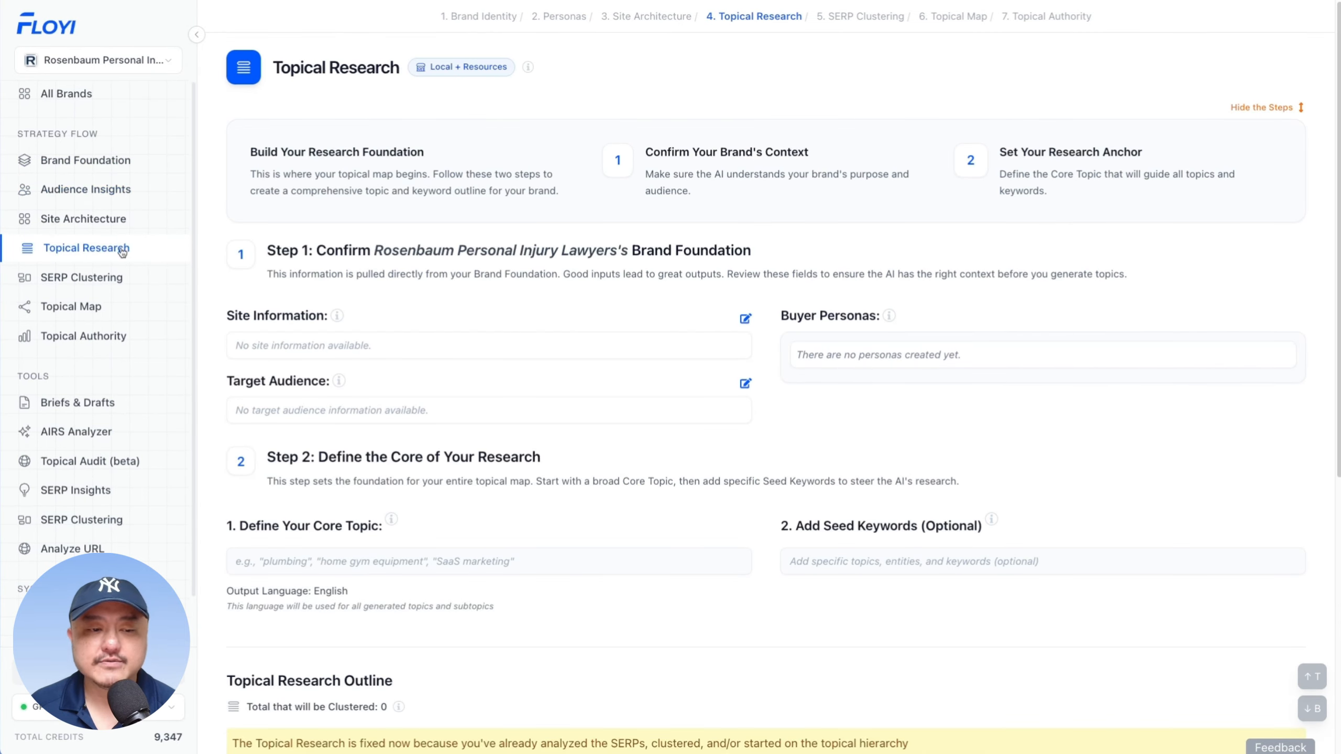
pyautogui.scroll(-5, 445, 218)
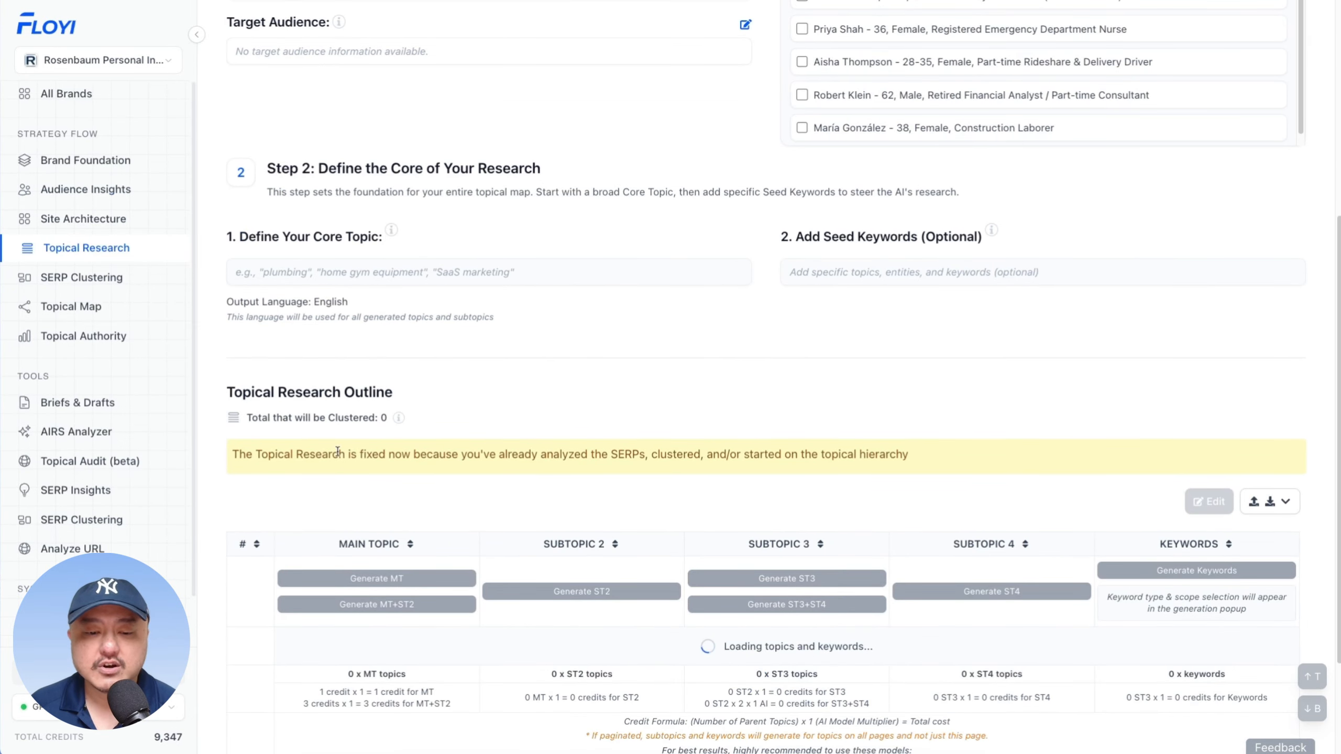
pyautogui.scroll(6, 892, 329)
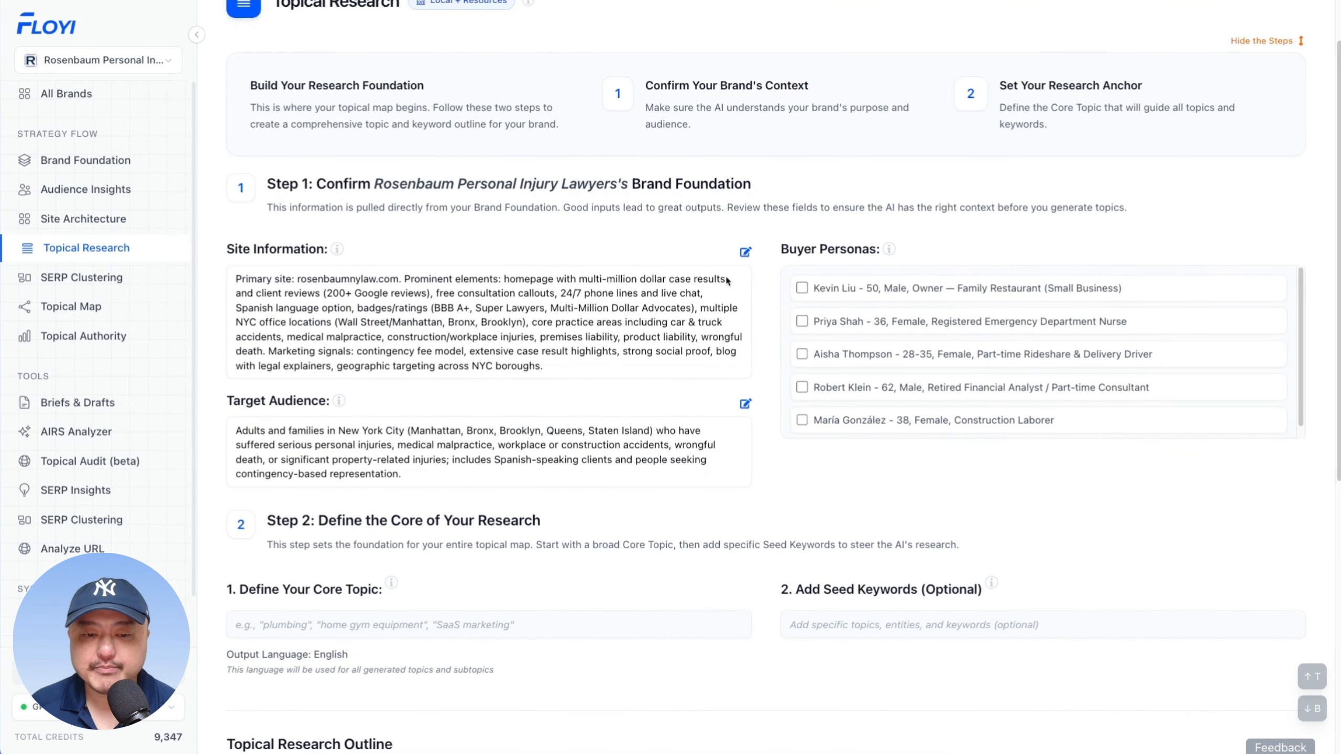
pyautogui.scroll(-3, 547, 520)
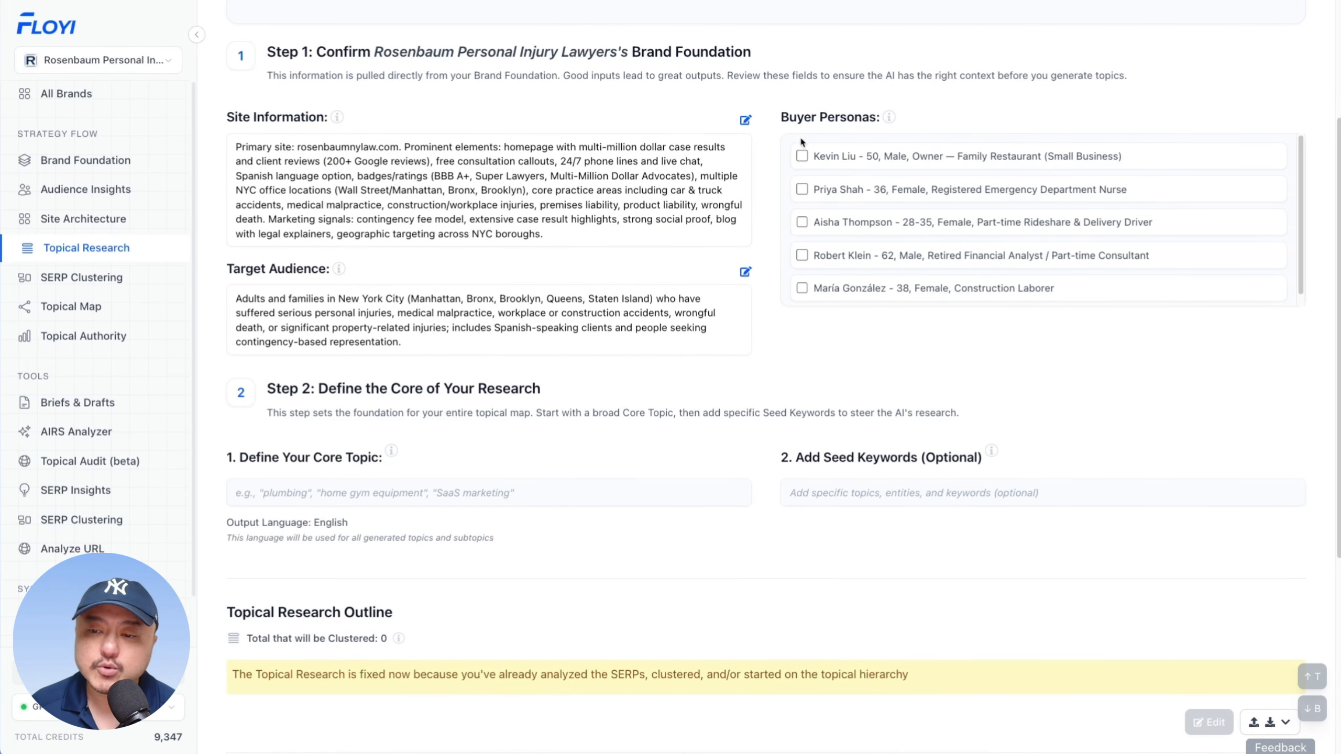
pyautogui.scroll(-4, 437, 413)
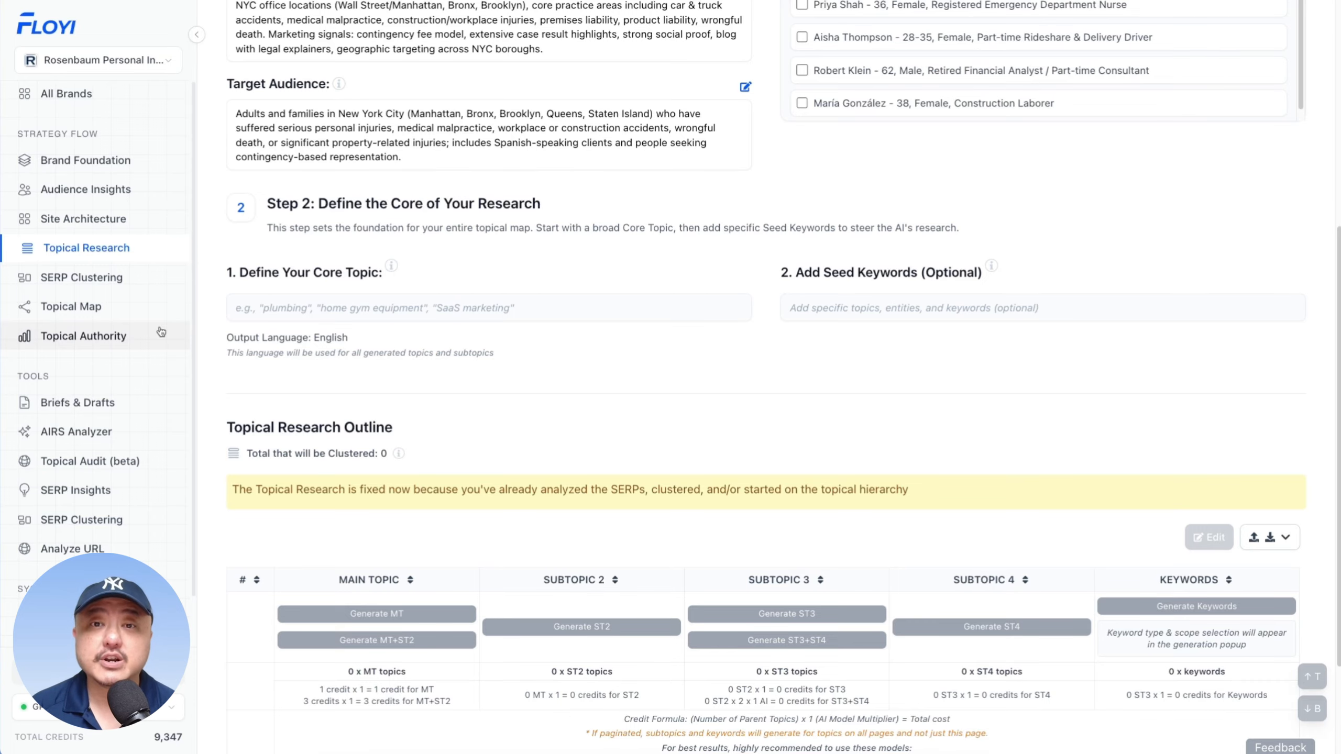
pyautogui.scroll(2, 296, 264)
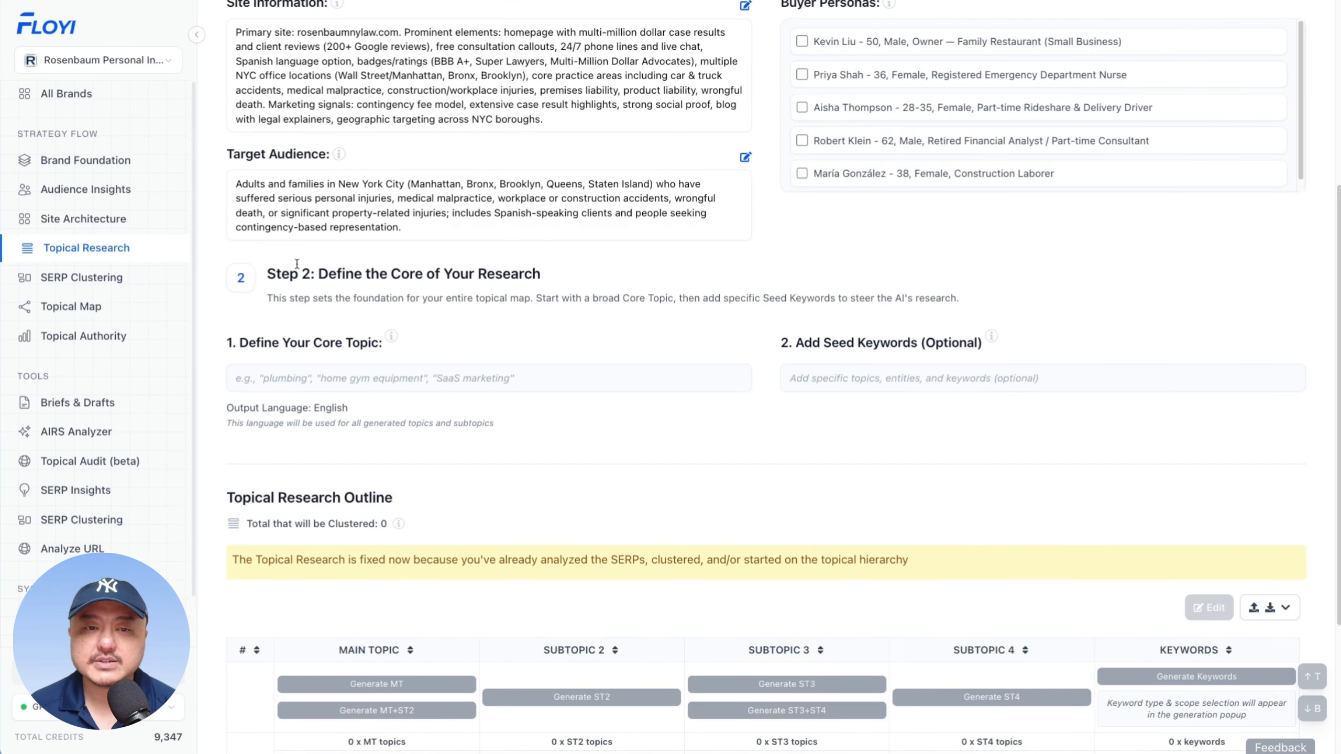